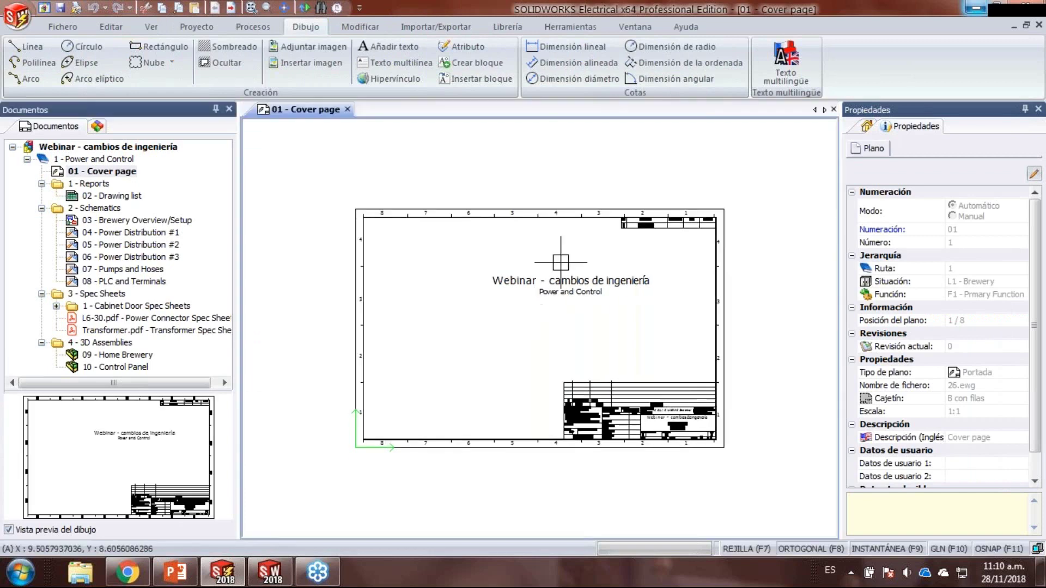
- Open the 02 - Drawing list report and look over its whole table
{"action": "double_click", "coordinate": [118, 198]}
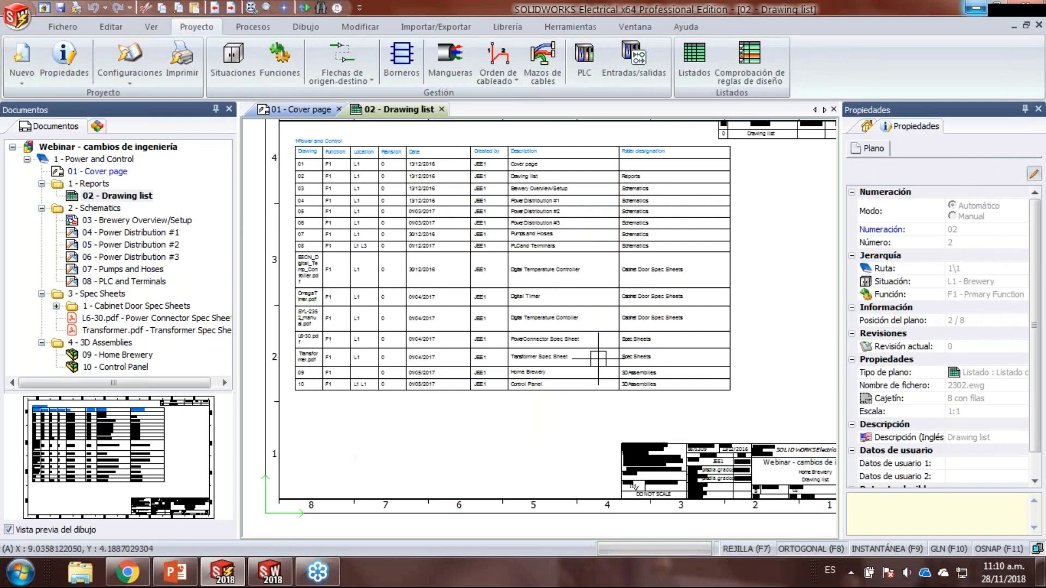
{"action": "scroll", "coordinate": [596, 351], "scroll_direction": "down", "scroll_amount": 1}
{"action": "middle_click_drag", "start_coordinate": [597, 350], "coordinate": [554, 360]}
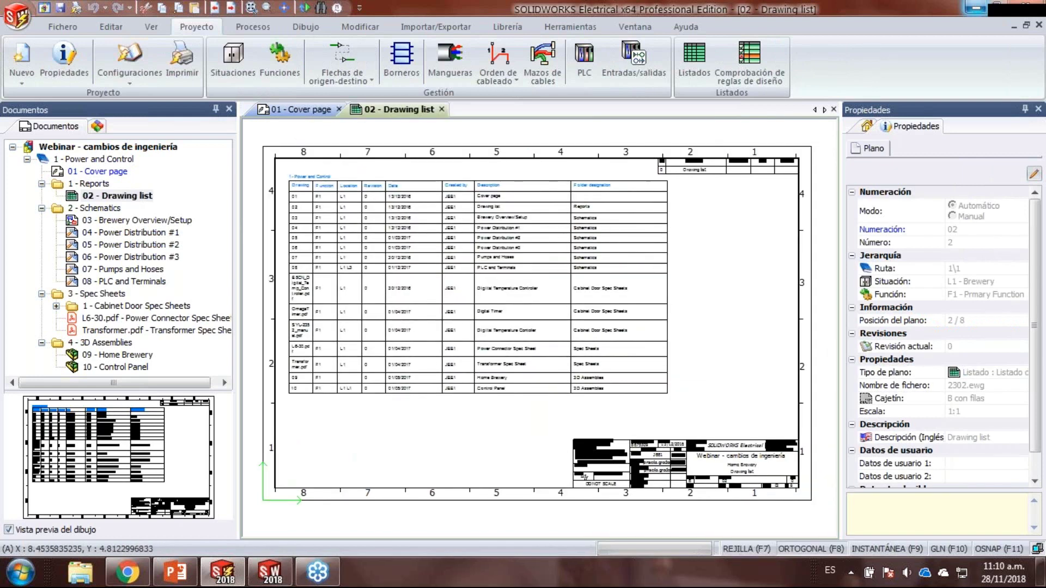
{"action": "left_click", "coordinate": [644, 302]}
- Open the 03 - Brewery Overview/Setup drawing and the 04 - Power Distribution #1 schematic
{"action": "double_click", "coordinate": [136, 220]}
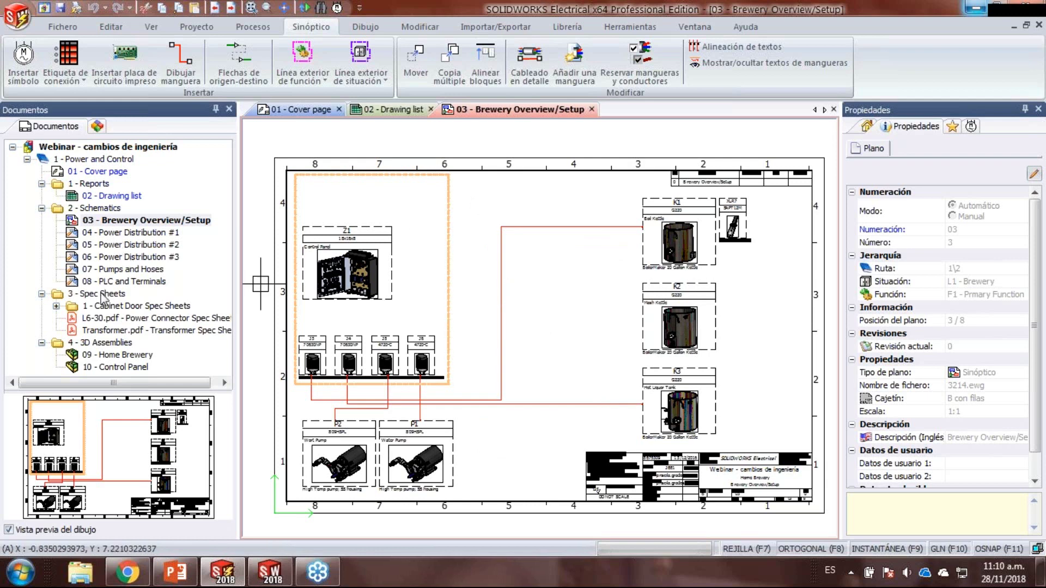
{"action": "double_click", "coordinate": [103, 234]}
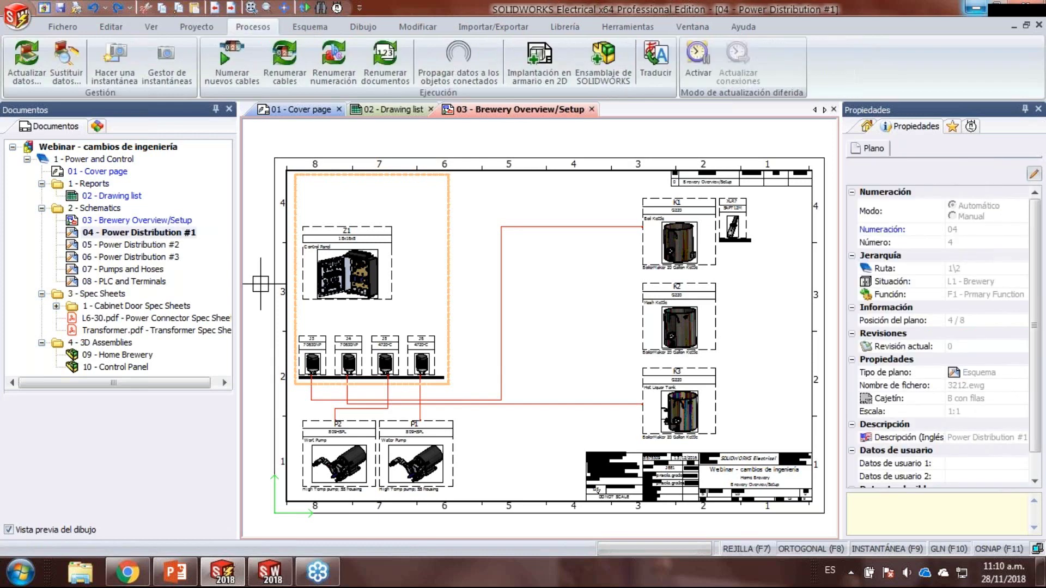
{"action": "middle_click_drag", "start_coordinate": [563, 317], "coordinate": [754, 307]}
{"action": "scroll", "coordinate": [527, 329], "scroll_direction": "down", "scroll_amount": 3}
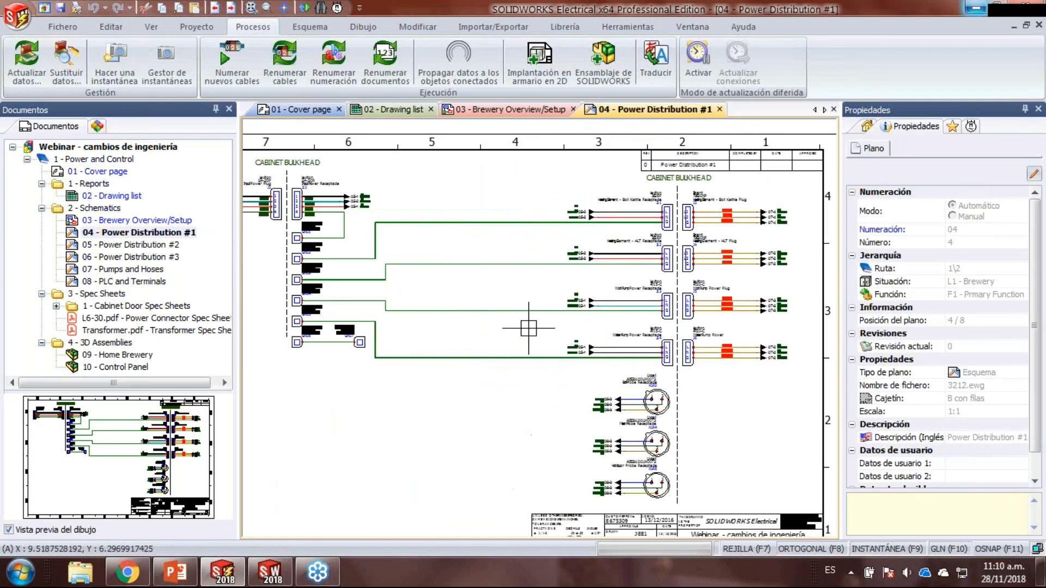
- Read the first page of the E5CN digital temperature controller PDF in the Cabinet Door Spec Sheets folder and close it
{"action": "left_click", "coordinate": [56, 306]}
{"action": "left_click", "coordinate": [138, 320]}
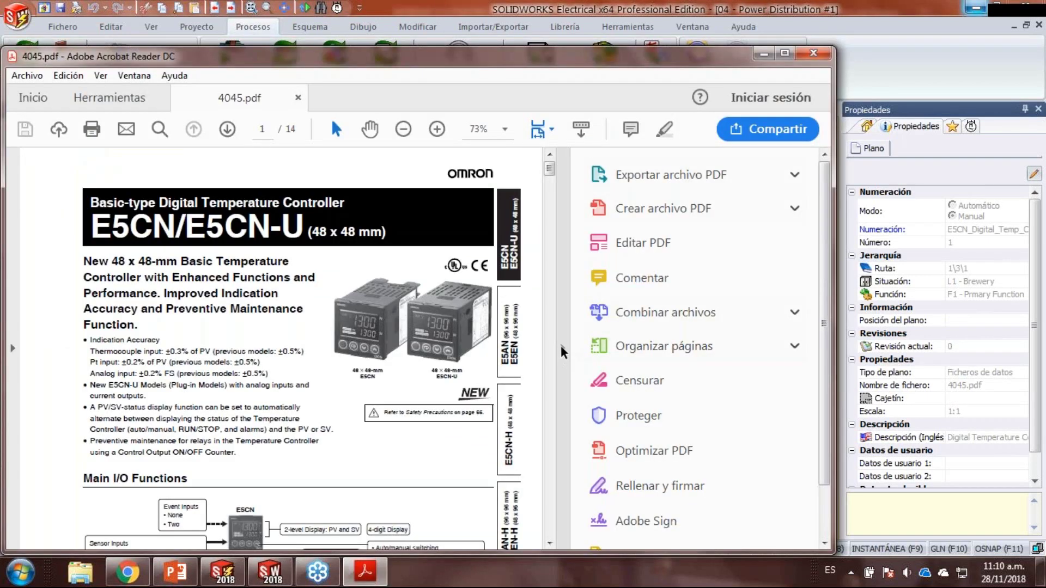
{"action": "left_click", "coordinate": [561, 349]}
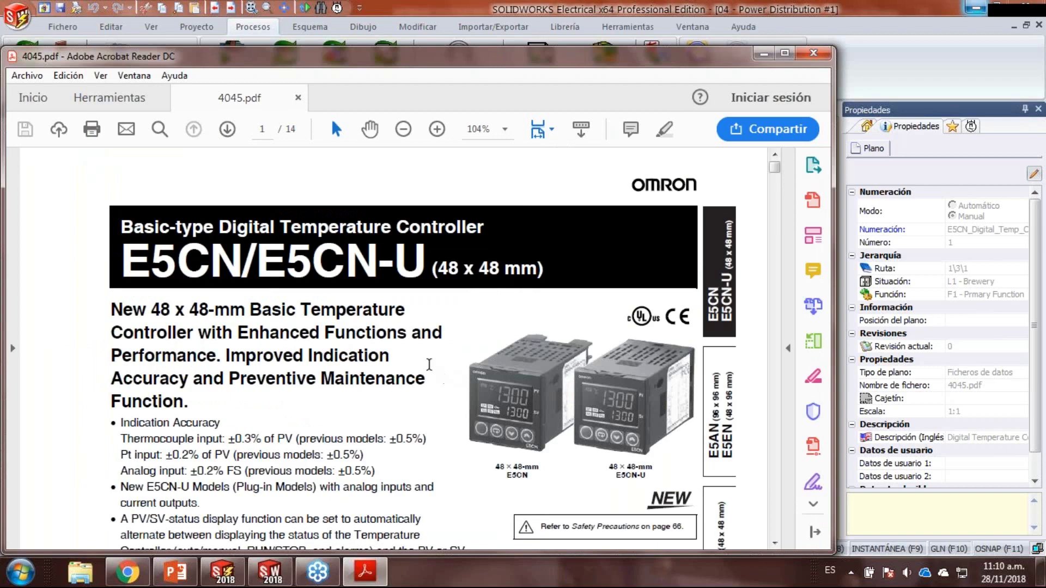
{"action": "scroll", "coordinate": [352, 303], "scroll_direction": "down", "scroll_amount": 1}
{"action": "scroll", "coordinate": [353, 303], "scroll_direction": "down", "scroll_amount": 4}
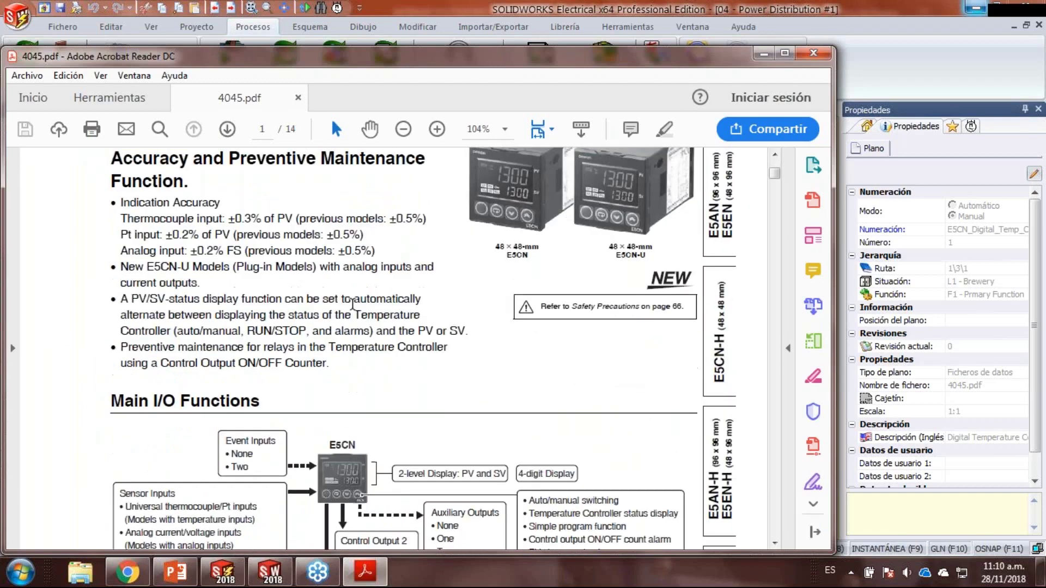
{"action": "scroll", "coordinate": [359, 251], "scroll_direction": "up", "scroll_amount": 5}
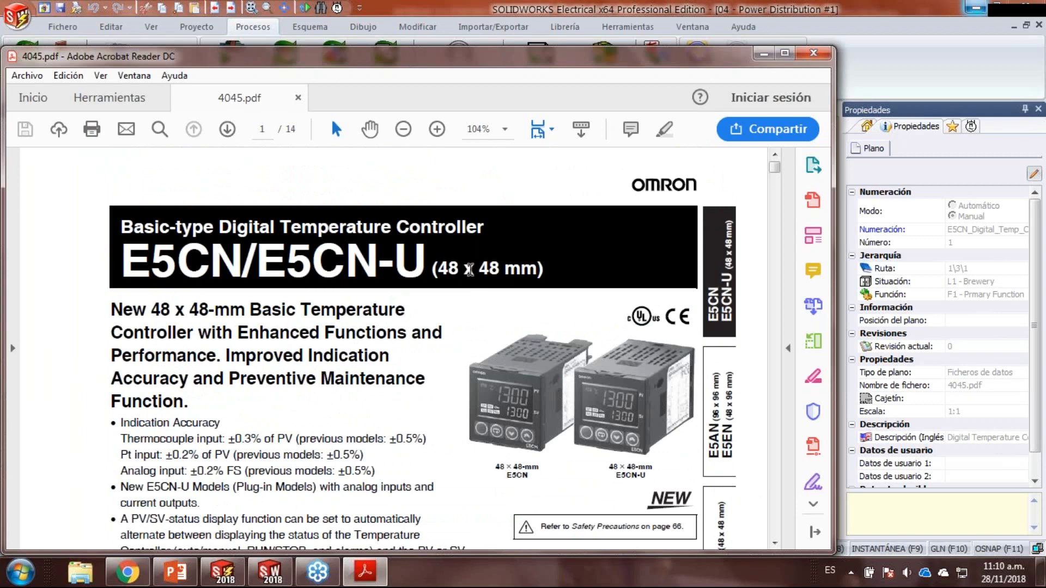
{"action": "left_click", "coordinate": [822, 55]}
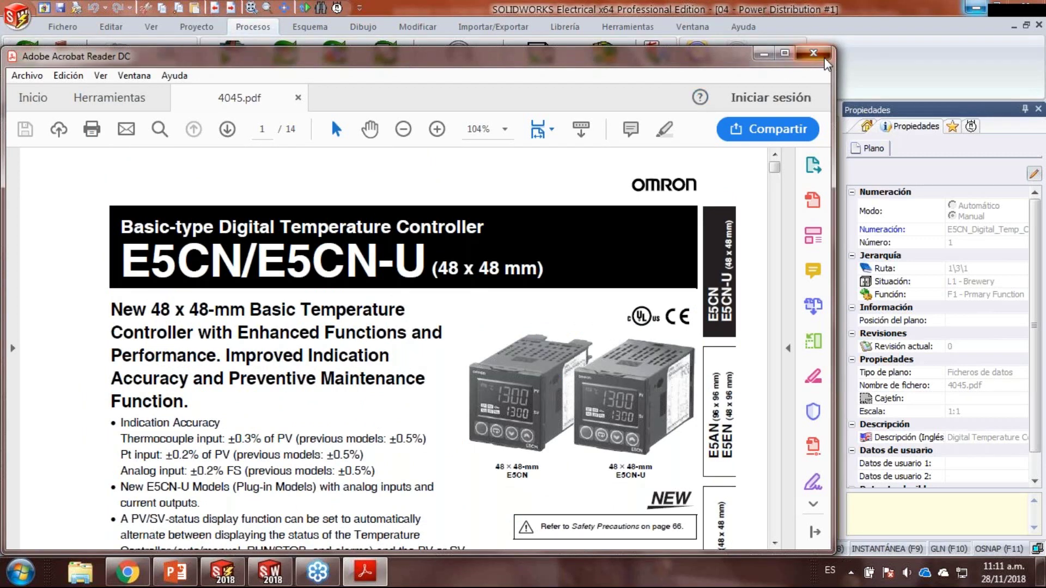
- Preview the 09 - Home Brewery and 10 - Control Panel 3D assemblies in the project documents
{"action": "scroll", "coordinate": [227, 306], "scroll_direction": "down", "scroll_amount": 3}
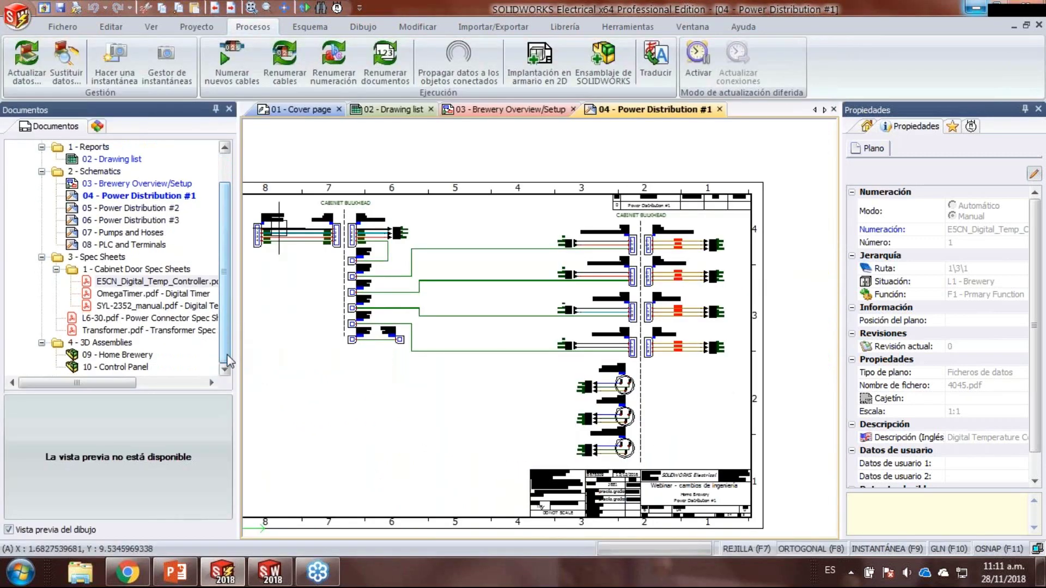
{"action": "left_click", "coordinate": [82, 355]}
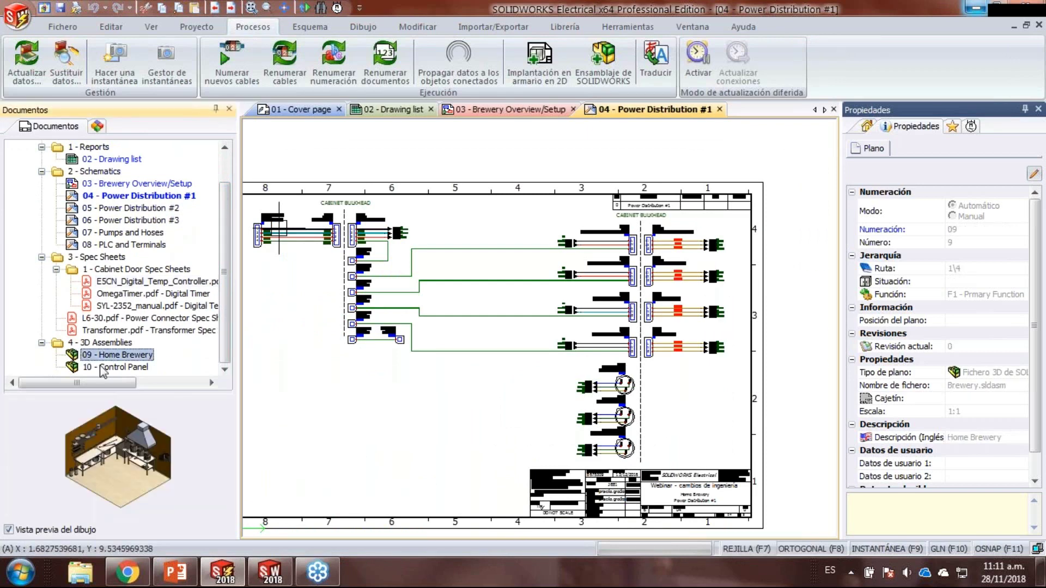
{"action": "left_click", "coordinate": [101, 367]}
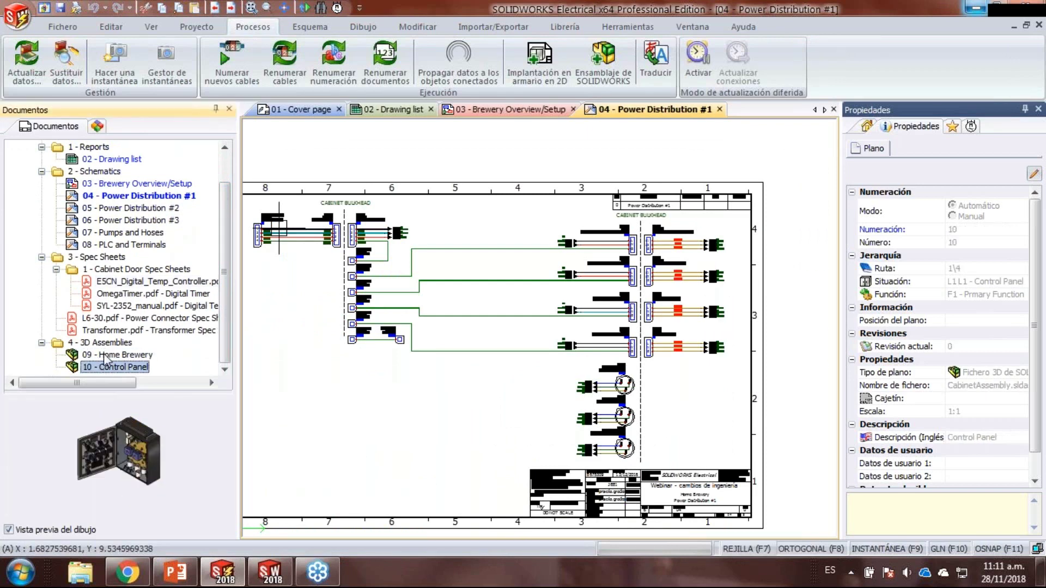
{"action": "left_click", "coordinate": [105, 357]}
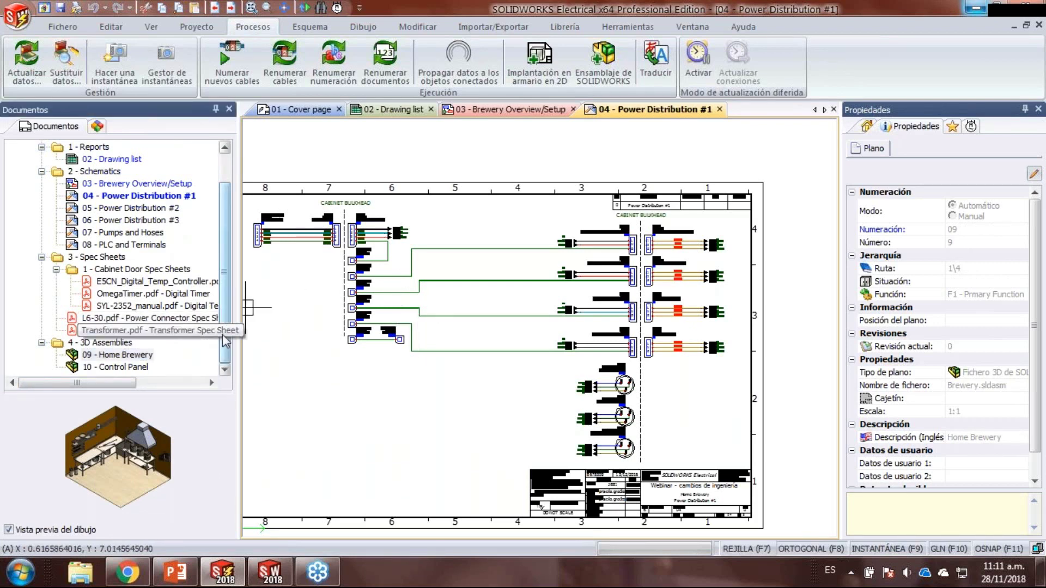
{"action": "left_click_drag", "start_coordinate": [225, 346], "coordinate": [236, 279]}
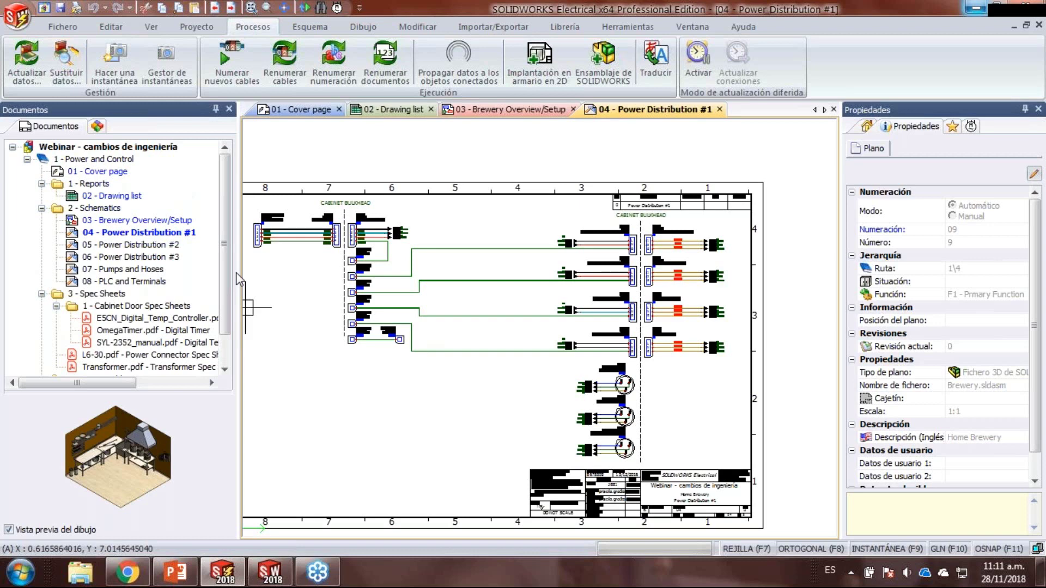
- Insert the three-pin XLR connector symbol in 04 - Power Distribution #1, across the bulkhead line from the Boil Probe Receptacle XLR2
{"action": "left_click", "coordinate": [107, 233]}
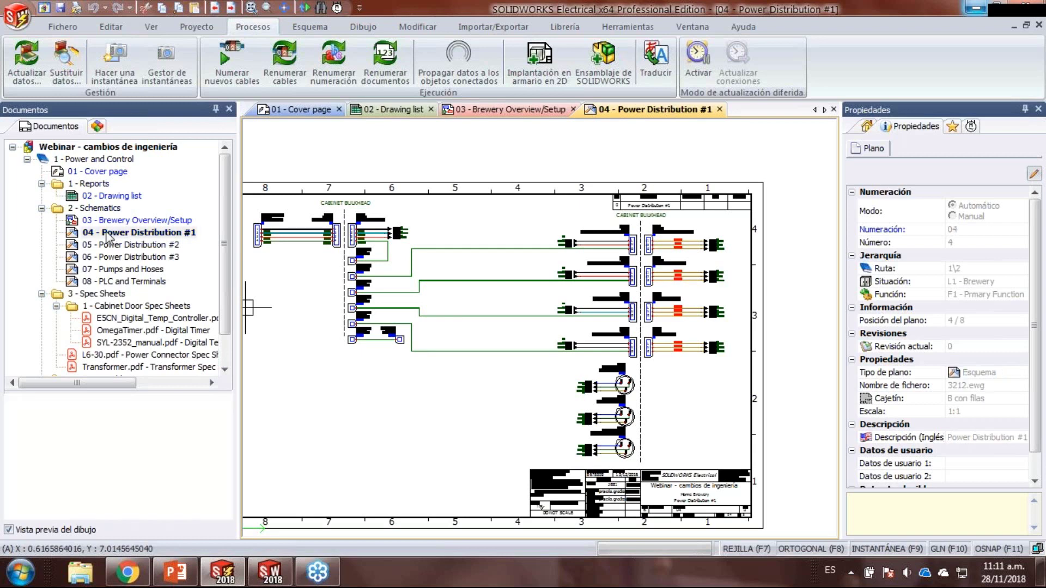
{"action": "middle_click_drag", "start_coordinate": [427, 313], "coordinate": [488, 300]}
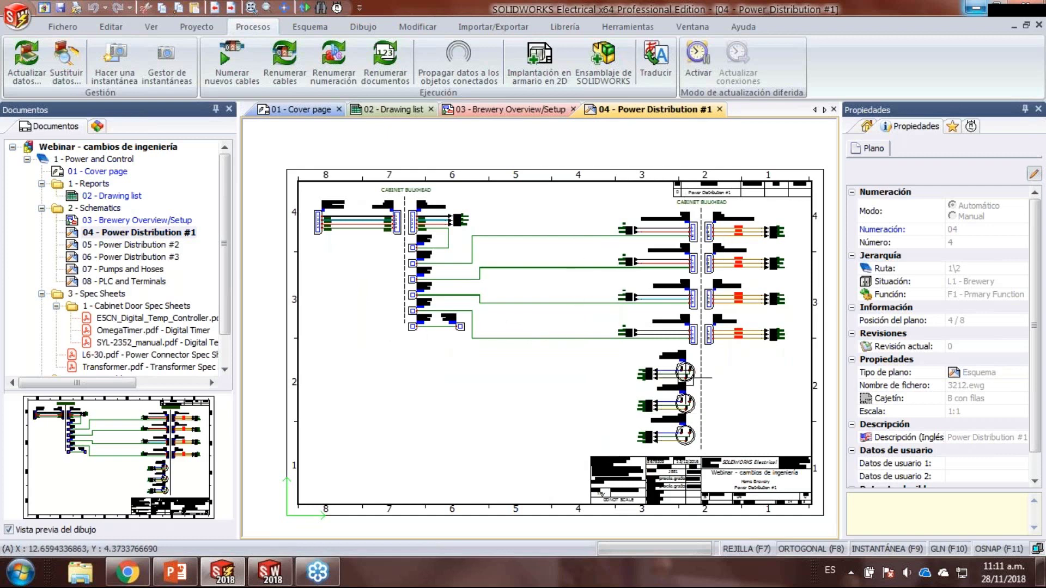
{"action": "scroll", "coordinate": [690, 376], "scroll_direction": "up", "scroll_amount": 3}
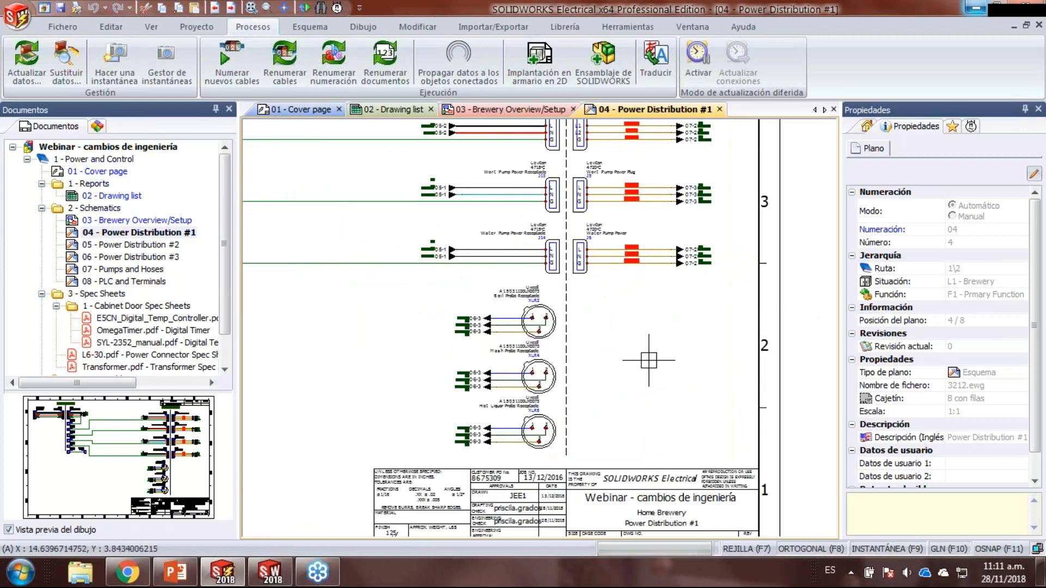
{"action": "scroll", "coordinate": [734, 491], "scroll_direction": "up", "scroll_amount": 2}
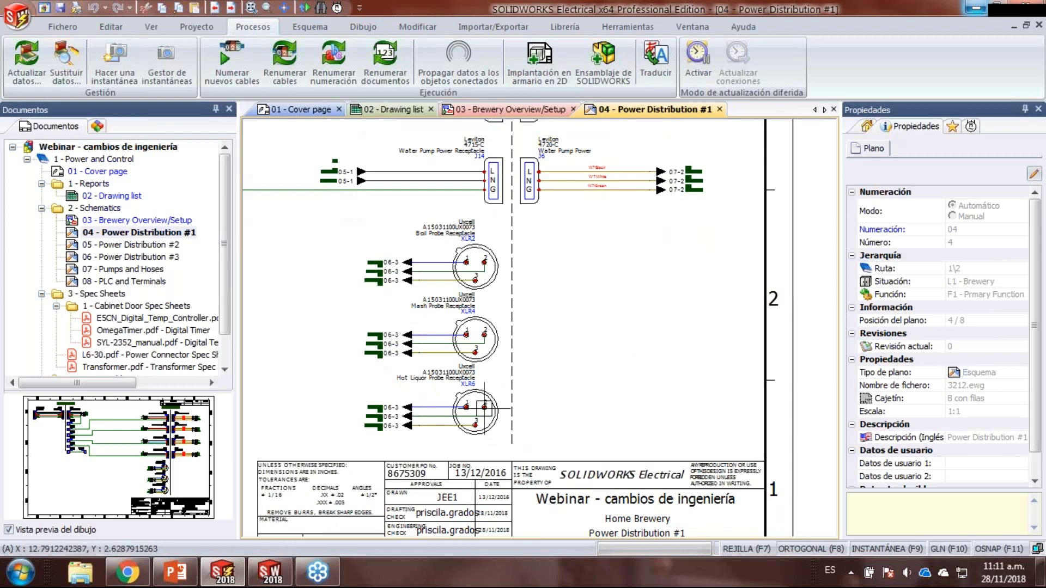
{"action": "scroll", "coordinate": [602, 324], "scroll_direction": "up", "scroll_amount": 3}
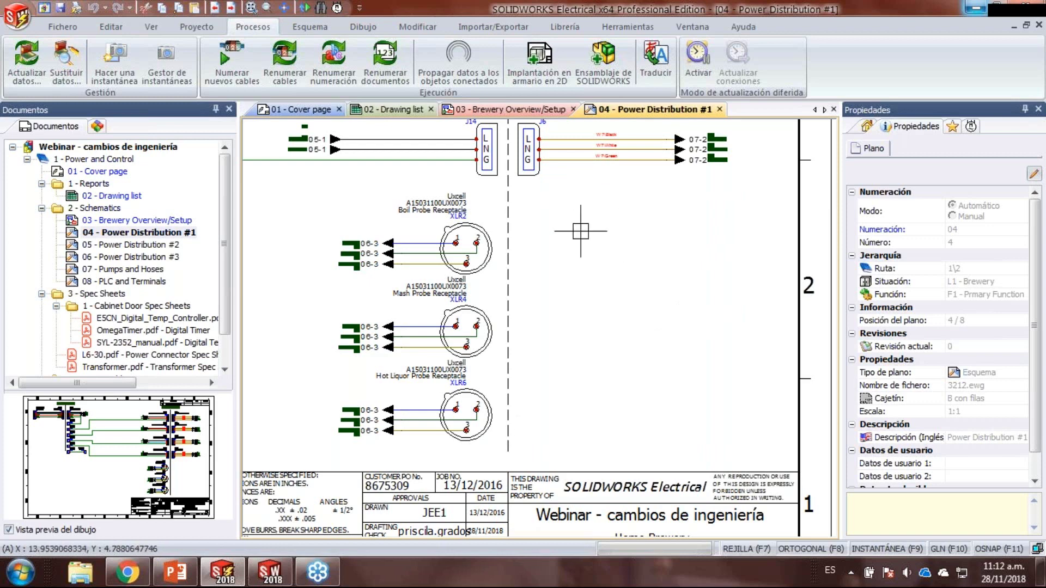
{"action": "left_click", "coordinate": [197, 26]}
{"action": "left_click", "coordinate": [309, 27]}
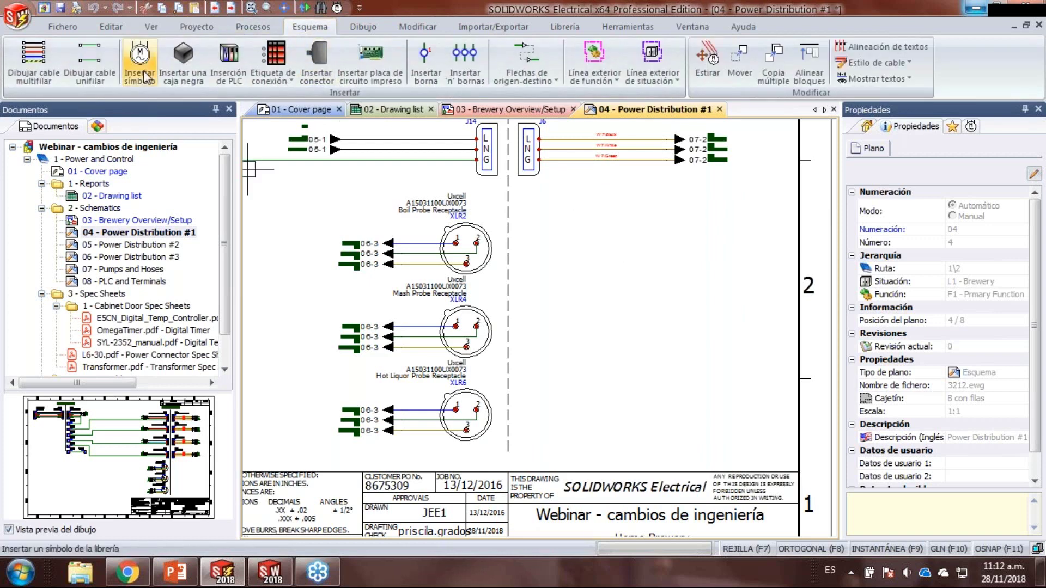
{"action": "left_click", "coordinate": [140, 54]}
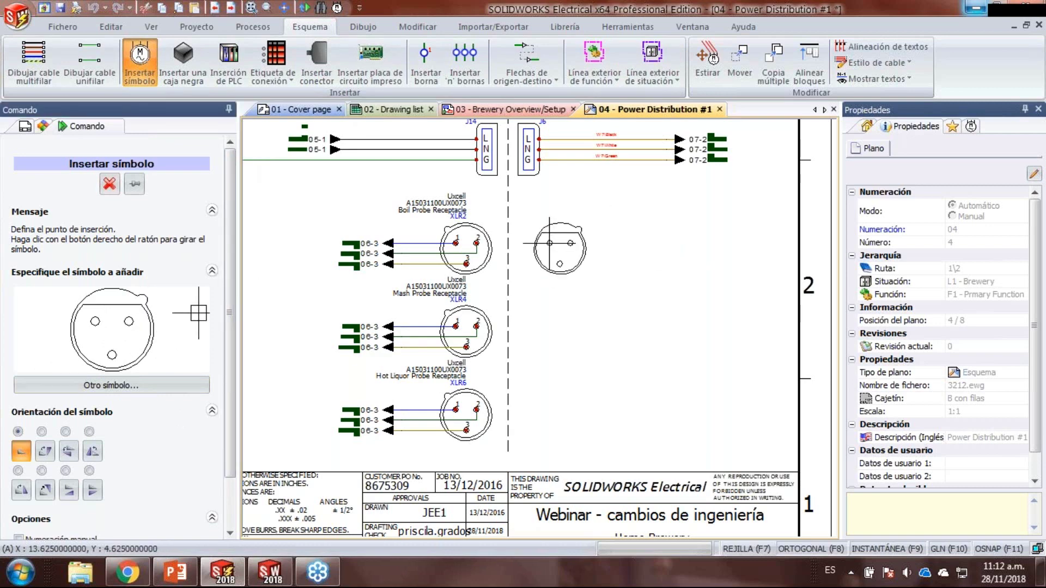
{"action": "left_click", "coordinate": [549, 243]}
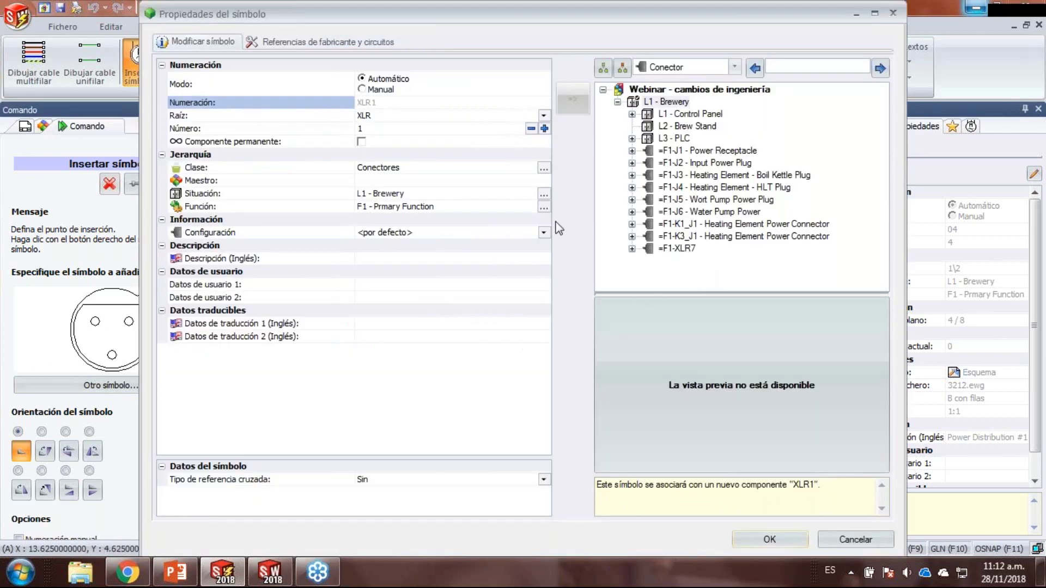
- Find manufacturer reference sapt12m, assign the Seismic SAPT12M male XLR plug to the new connector symbol, and confirm its properties
{"action": "left_click", "coordinate": [287, 44]}
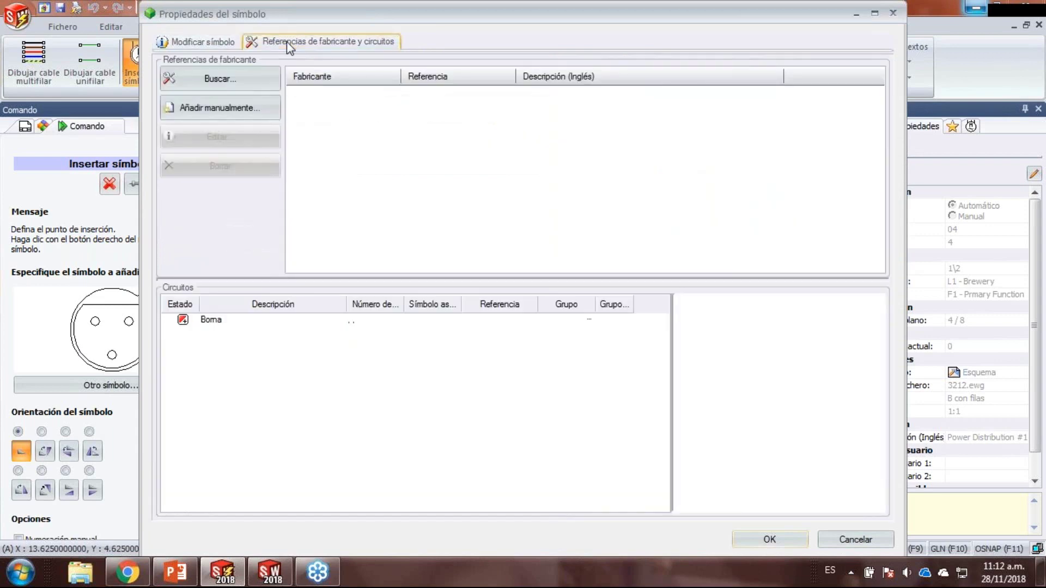
{"action": "left_click", "coordinate": [242, 88]}
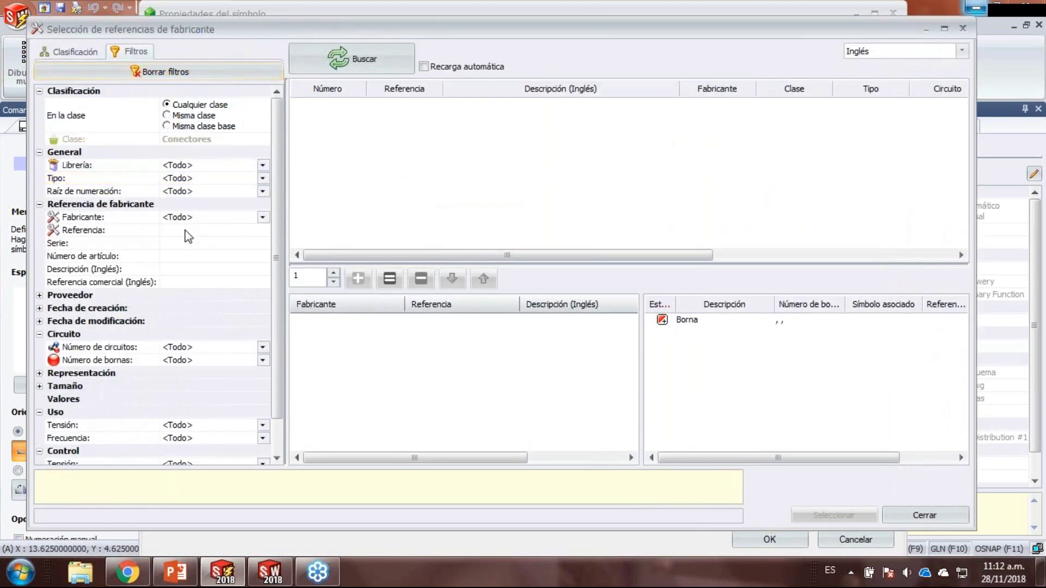
{"action": "left_click", "coordinate": [188, 231]}
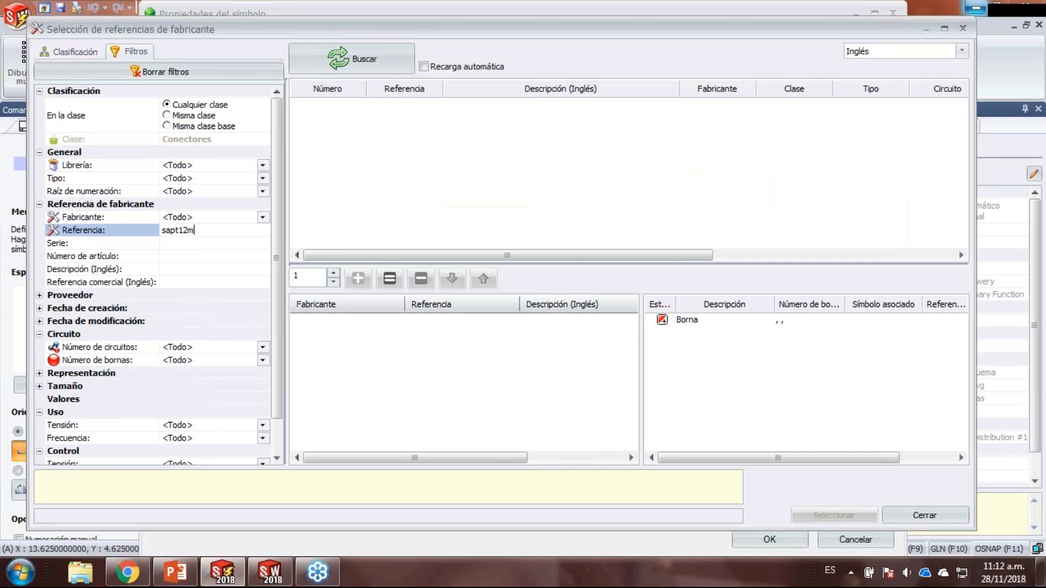
{"action": "left_click", "coordinate": [343, 57]}
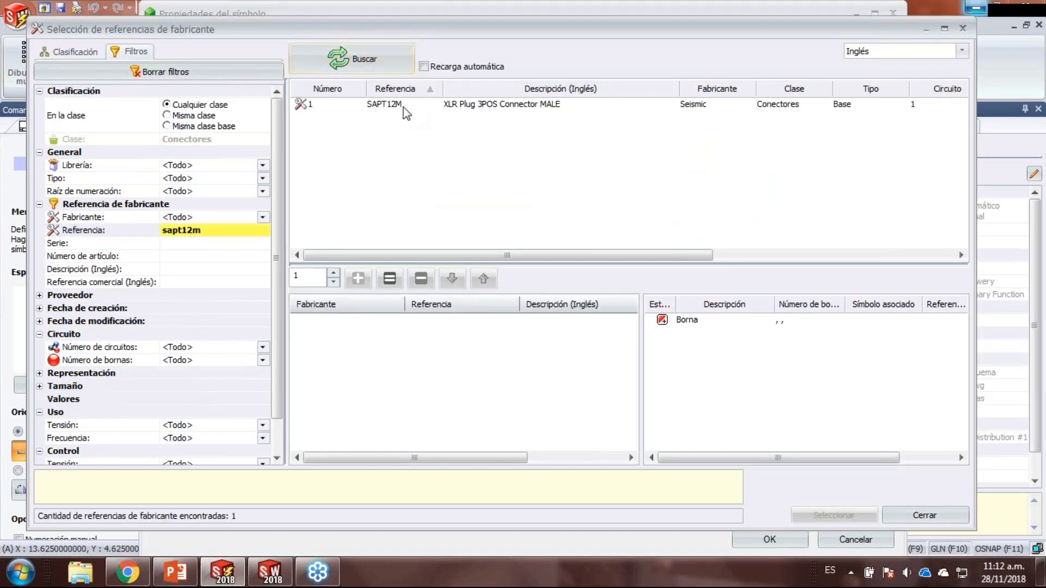
{"action": "left_click", "coordinate": [403, 106]}
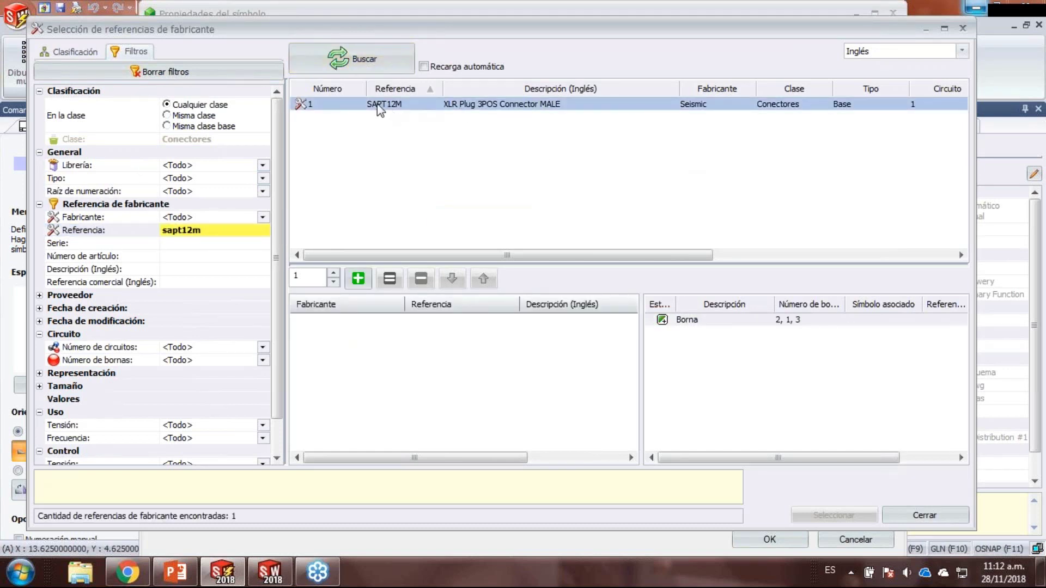
{"action": "left_click", "coordinate": [357, 278]}
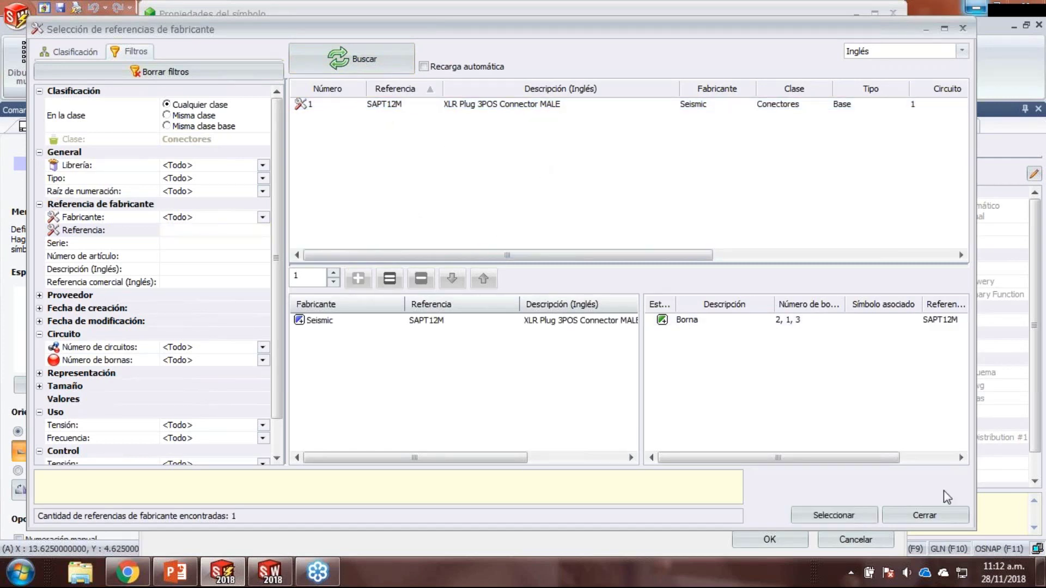
{"action": "left_click", "coordinate": [849, 516]}
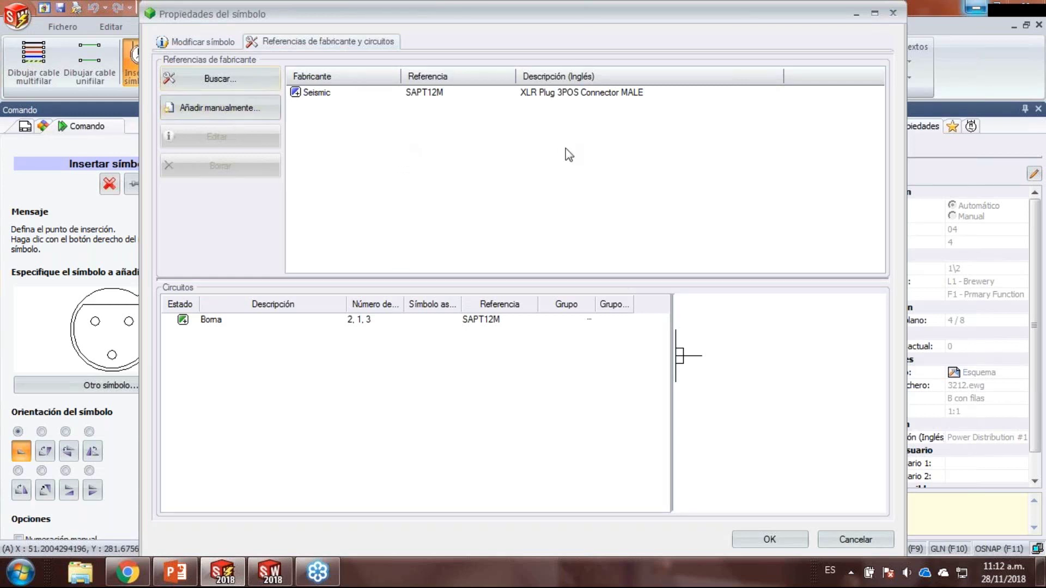
{"action": "left_click", "coordinate": [769, 541]}
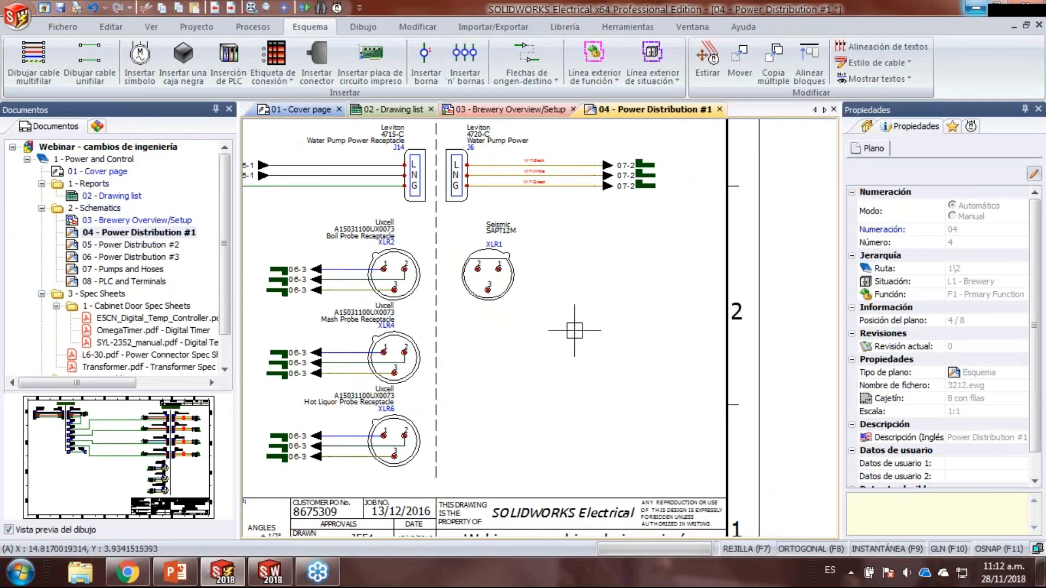
- Draw a single-line 22AWG YELLOW wire from pin 3 of connector XLR1, extending horizontally away from the bulkhead line
{"action": "scroll", "coordinate": [580, 280], "scroll_direction": "up", "scroll_amount": 2}
{"action": "scroll", "coordinate": [580, 280], "scroll_direction": "up", "scroll_amount": 2}
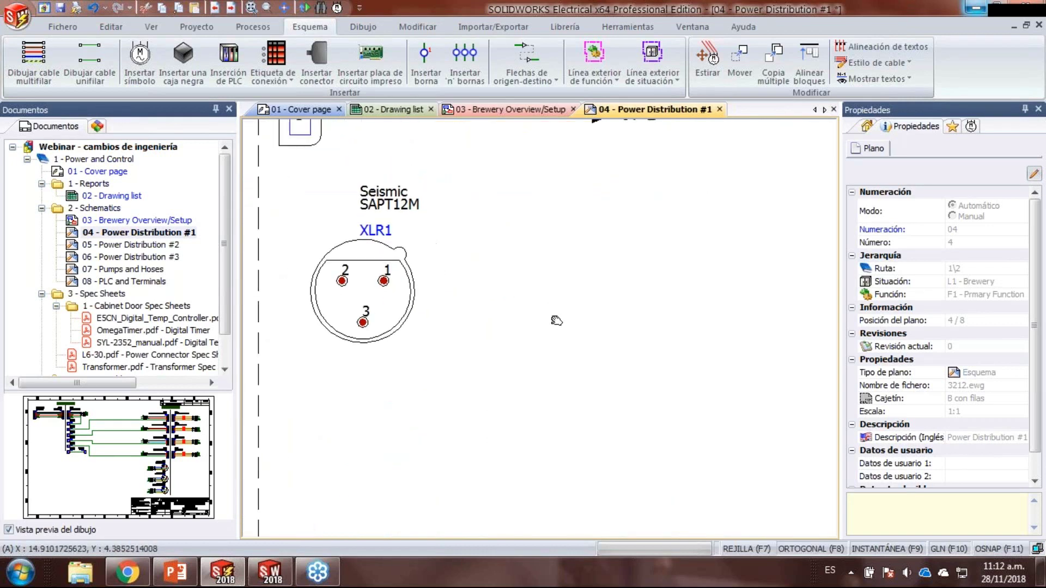
{"action": "left_click", "coordinate": [108, 75]}
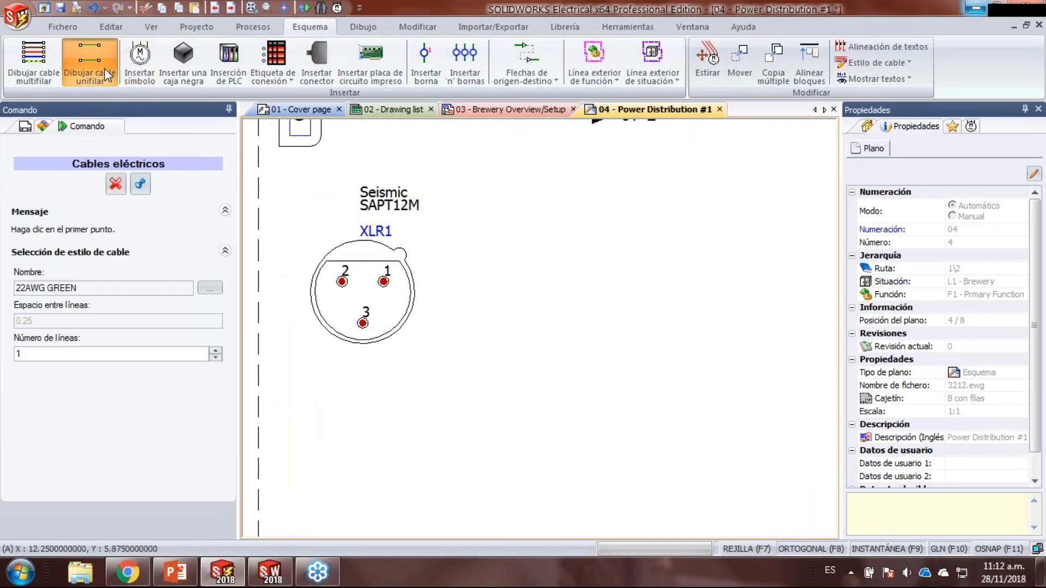
{"action": "left_click", "coordinate": [210, 289]}
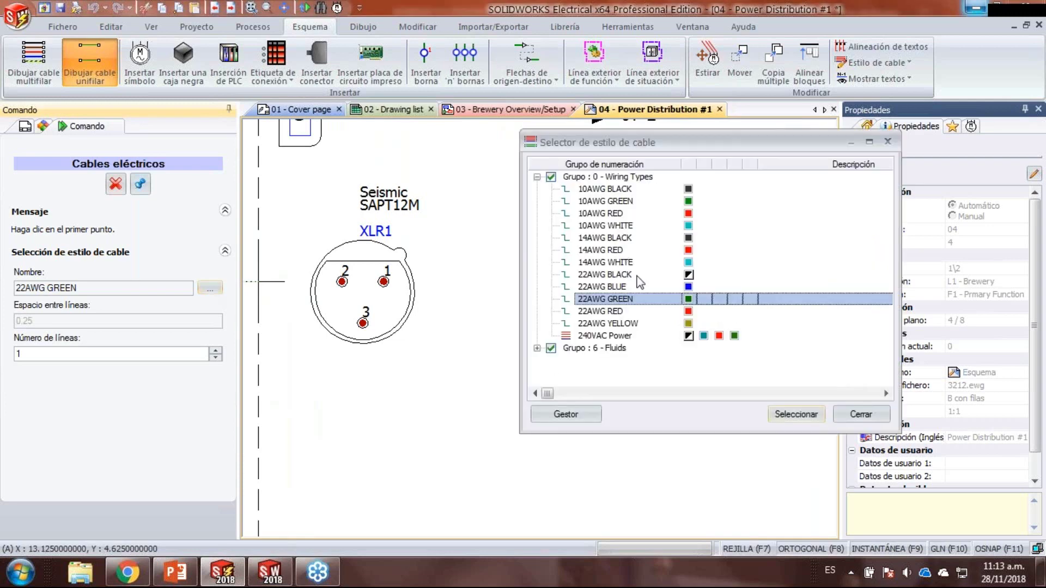
{"action": "left_click", "coordinate": [645, 323]}
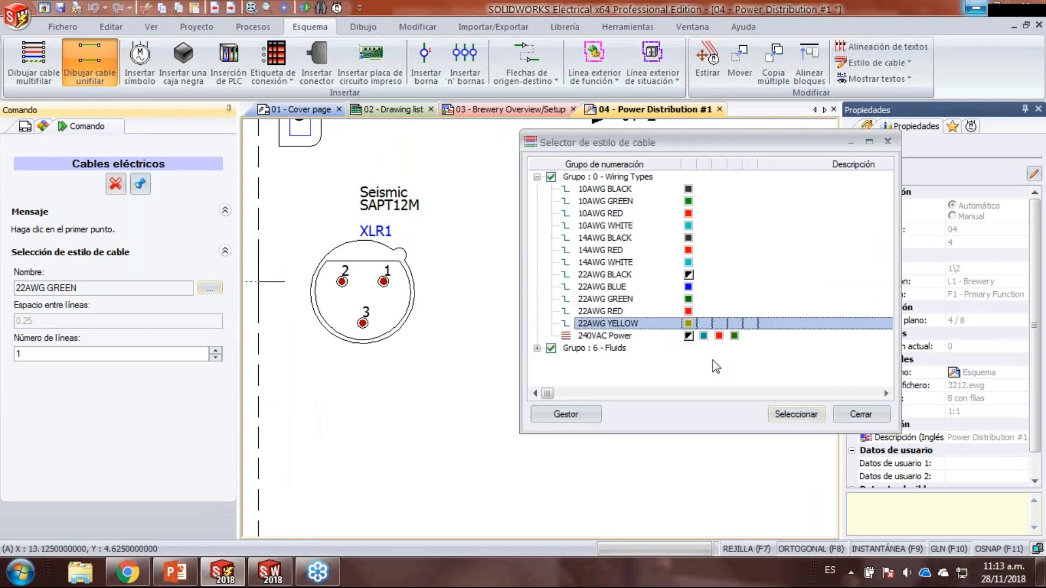
{"action": "left_click", "coordinate": [794, 415]}
{"action": "left_click", "coordinate": [362, 323]}
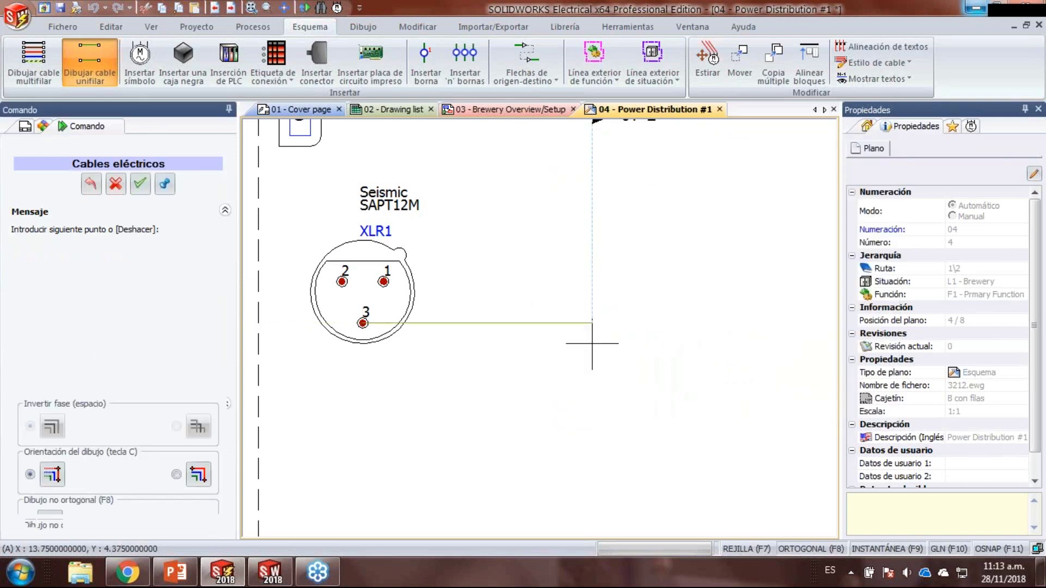
{"action": "right_click", "coordinate": [654, 323]}
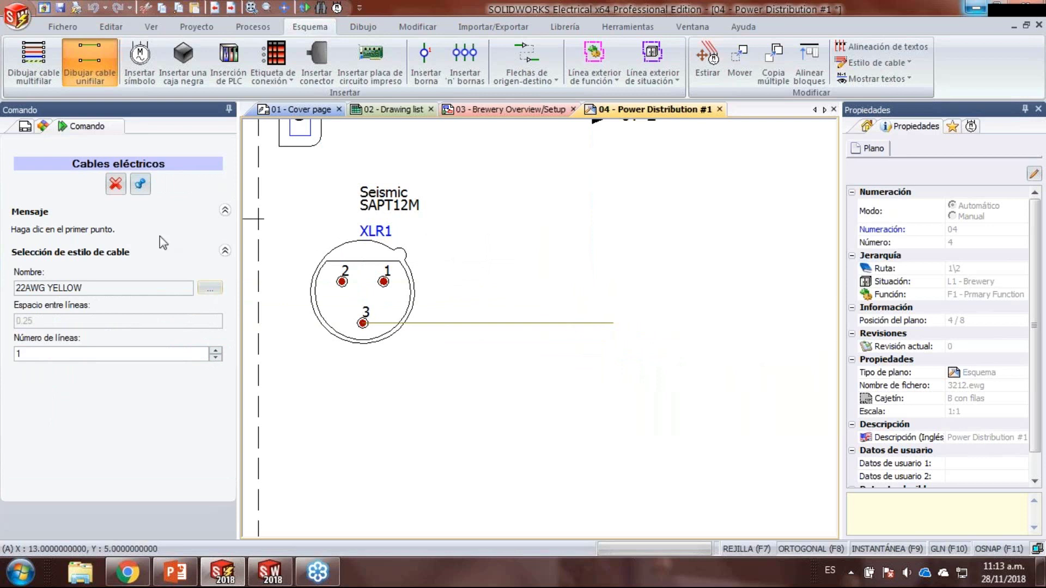
- Draw a 22AWG BLUE wire from pin 1 of XLR1, parallel to the yellow wire and ending level with it
{"action": "left_click", "coordinate": [207, 290]}
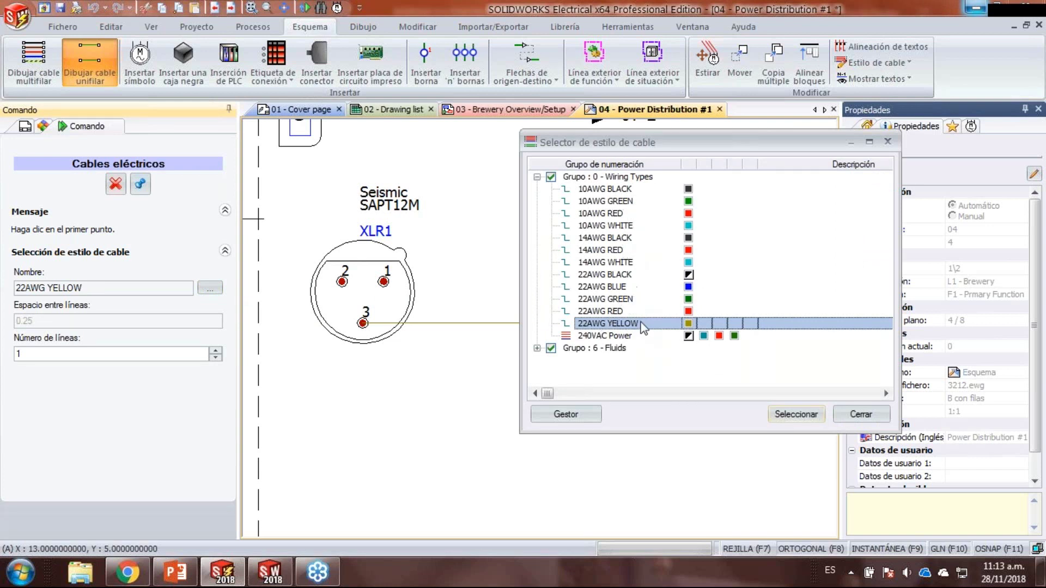
{"action": "left_click", "coordinate": [622, 287]}
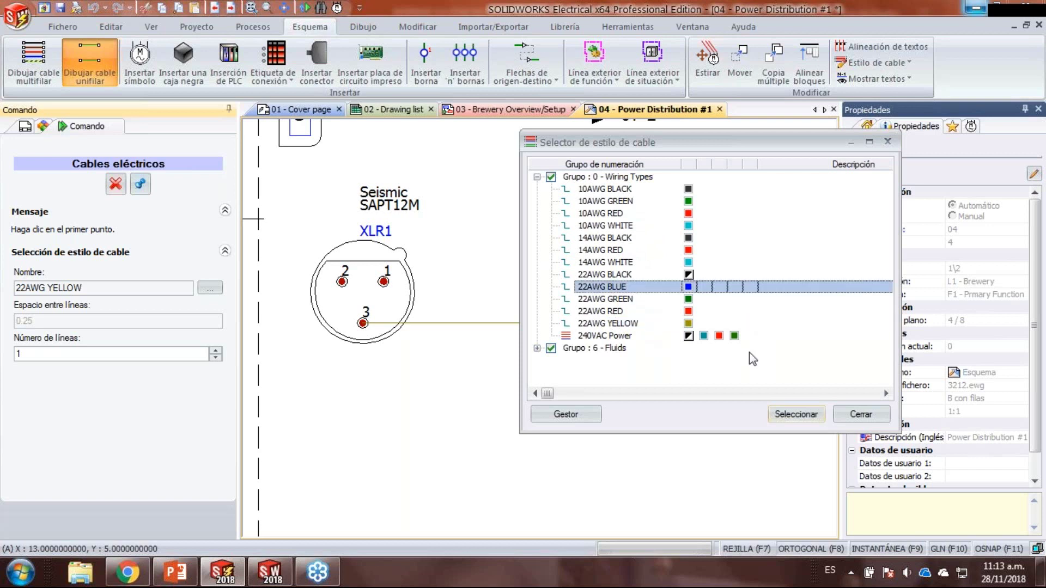
{"action": "left_click", "coordinate": [797, 415]}
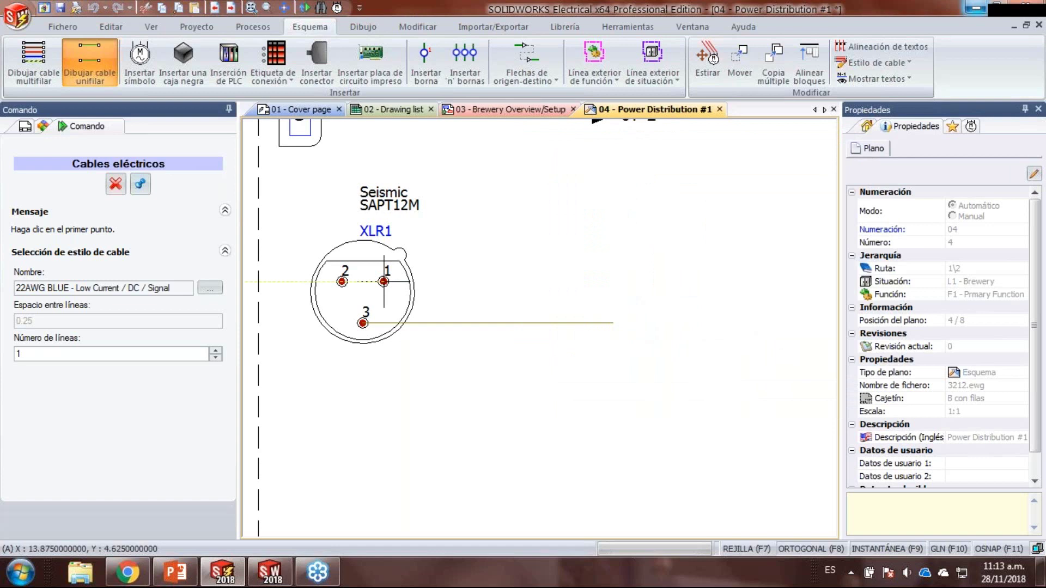
{"action": "left_click", "coordinate": [384, 282]}
{"action": "left_click", "coordinate": [613, 281]}
{"action": "right_click", "coordinate": [530, 281]}
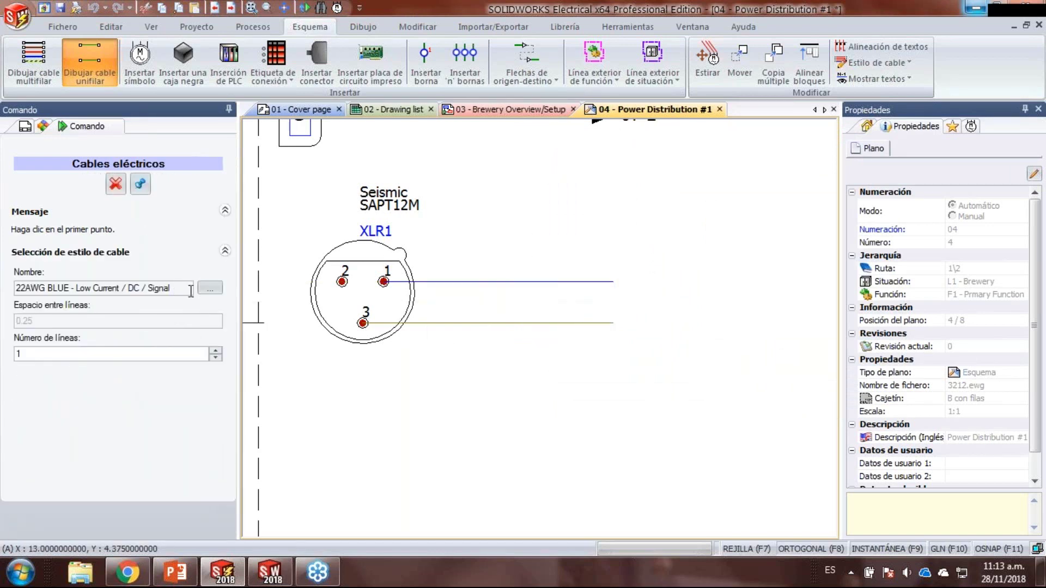
- Draw a 22AWG GREEN wire from pin 2 of XLR1, routed between the blue and yellow wires to the same end
{"action": "left_click", "coordinate": [211, 288]}
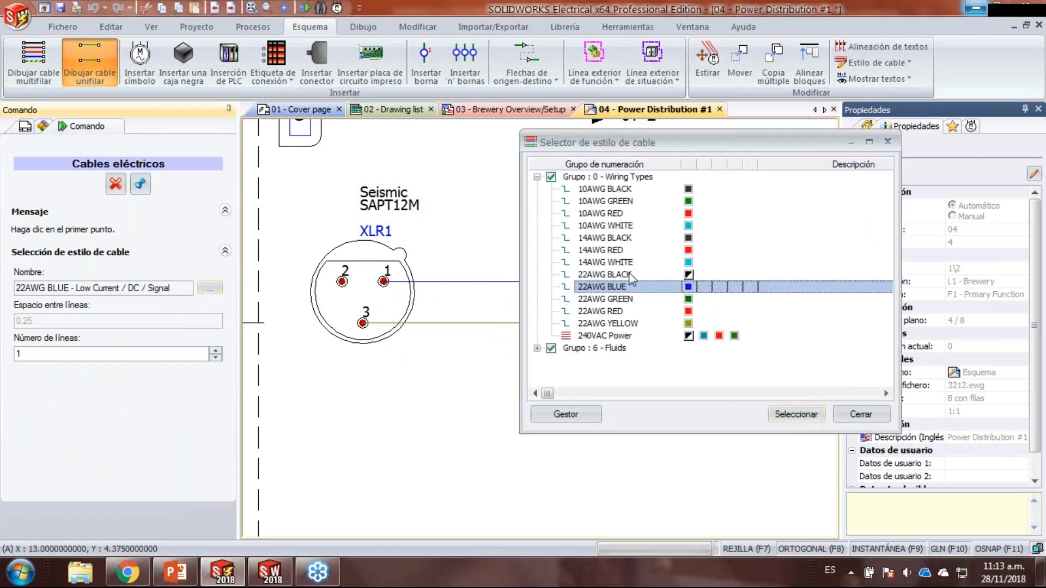
{"action": "left_click", "coordinate": [636, 300]}
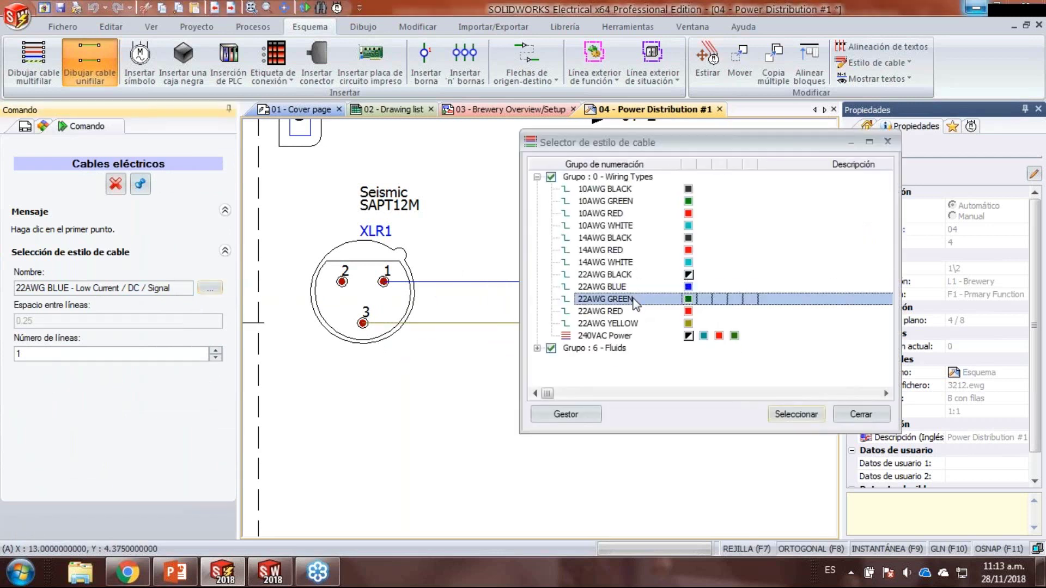
{"action": "left_click", "coordinate": [782, 415]}
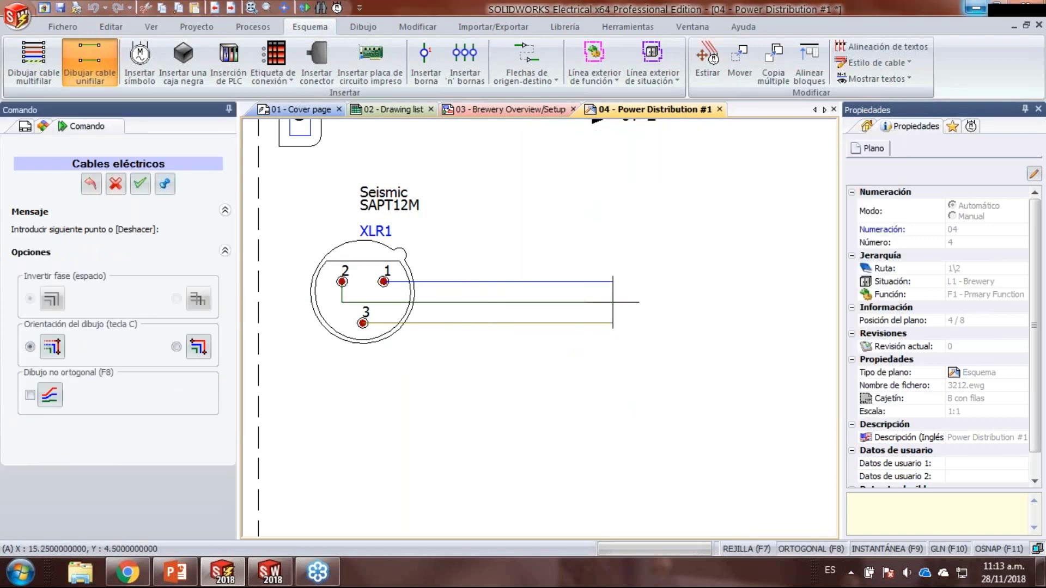
{"action": "right_click", "coordinate": [613, 303]}
{"action": "key", "text": "Escape"}
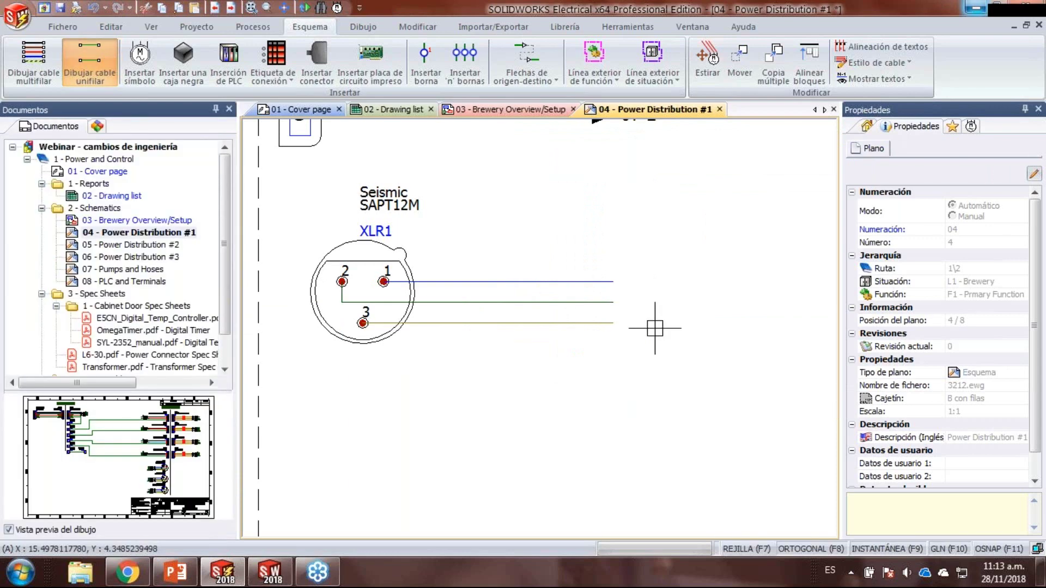
- Create a new macro palette group named conectores with 64 by 64 thumbnails
{"action": "mouse_move", "coordinate": [604, 368]}
{"action": "middle_mouse_down"}
{"action": "mouse_move", "coordinate": [574, 369]}
{"action": "mouse_move", "coordinate": [684, 307]}
{"action": "middle_mouse_up"}
{"action": "scroll", "coordinate": [574, 370], "scroll_direction": "down", "scroll_amount": 3}
{"action": "scroll", "coordinate": [683, 308], "scroll_direction": "down", "scroll_amount": 1}
{"action": "middle_click_drag", "start_coordinate": [578, 287], "coordinate": [587, 294]}
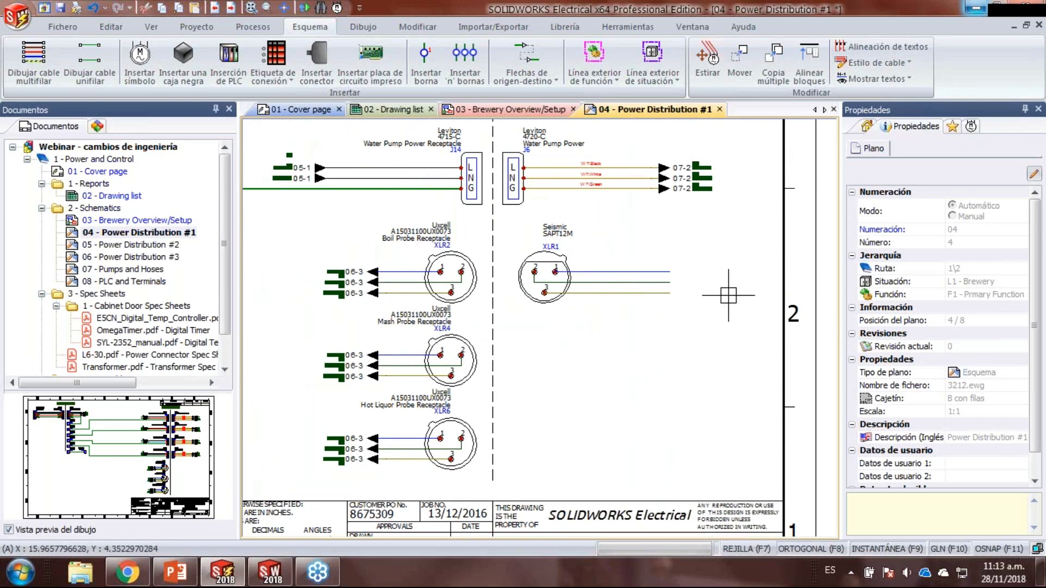
{"action": "left_click", "coordinate": [951, 126]}
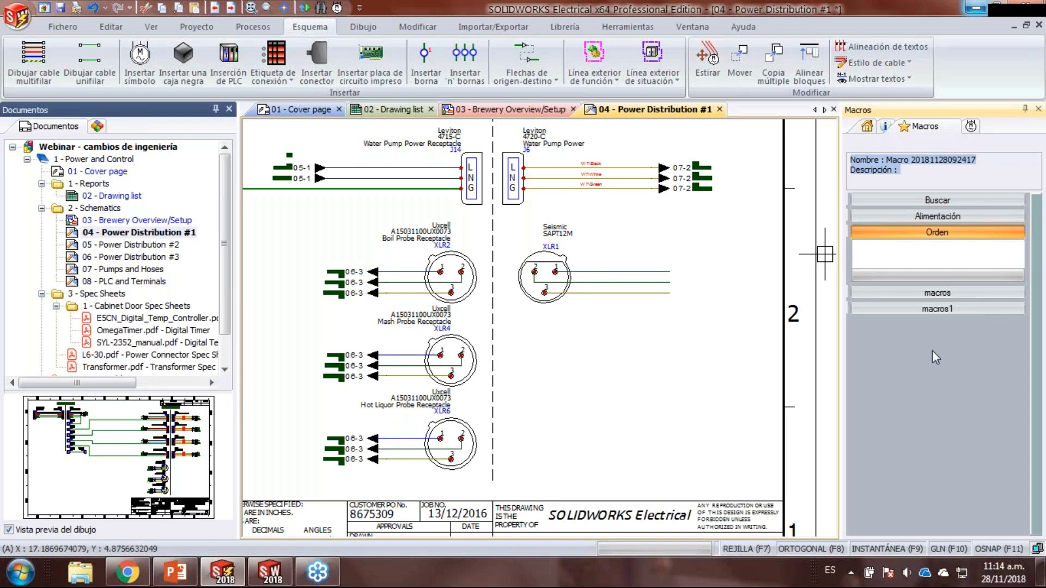
{"action": "right_click", "coordinate": [902, 357]}
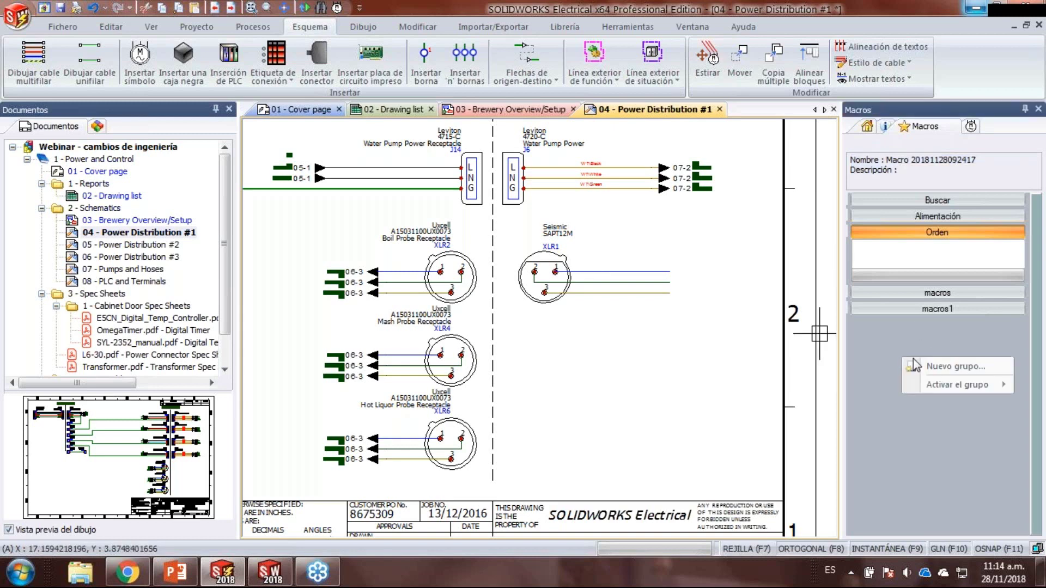
{"action": "left_click", "coordinate": [925, 367]}
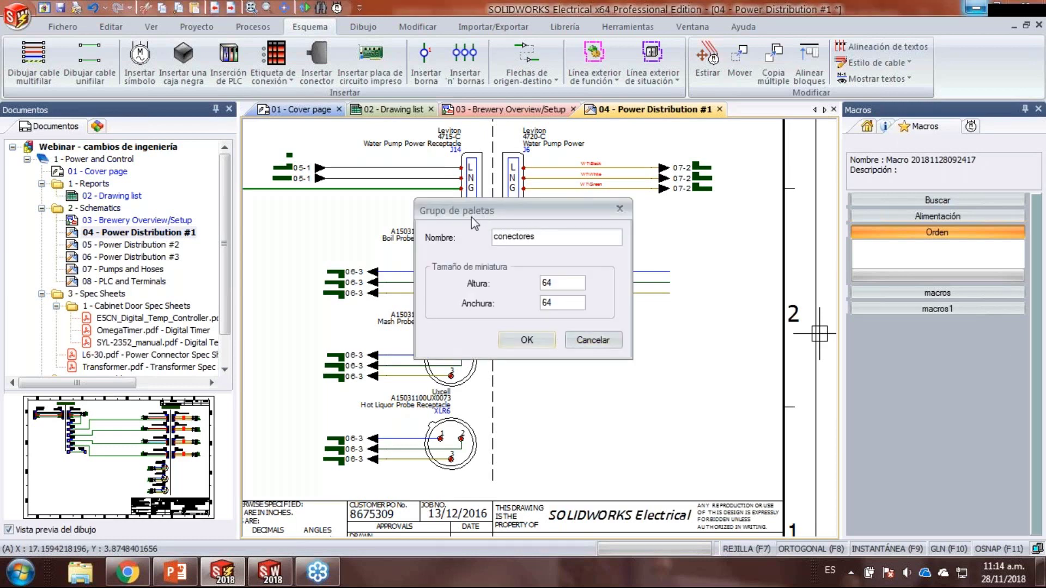
{"action": "left_click", "coordinate": [529, 343]}
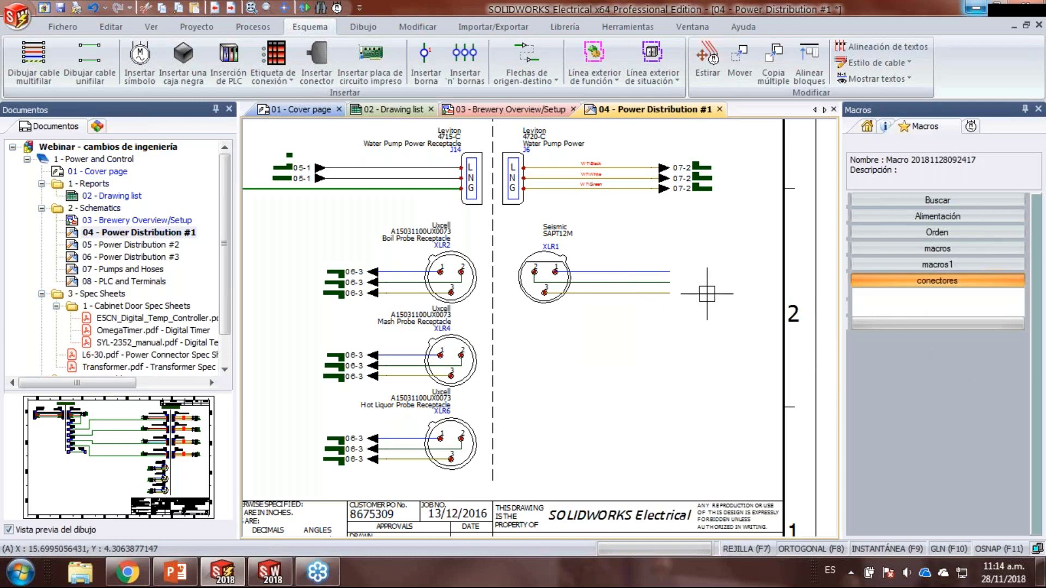
- Save connector XLR1 with its three wires as a macro named conector in the conectores group
{"action": "left_click_drag", "start_coordinate": [726, 325], "coordinate": [510, 215]}
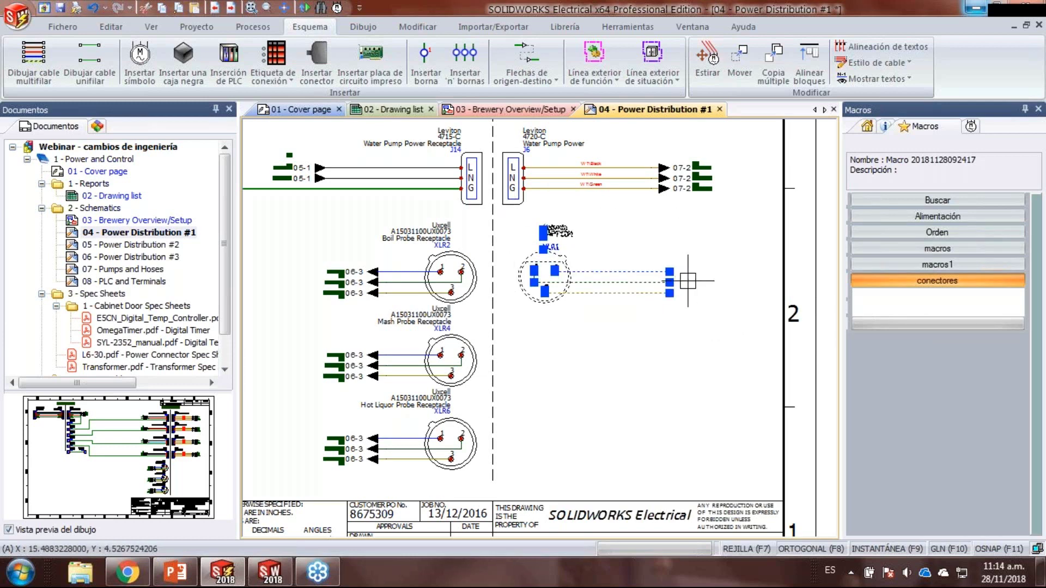
{"action": "left_click_drag", "start_coordinate": [563, 284], "coordinate": [929, 309]}
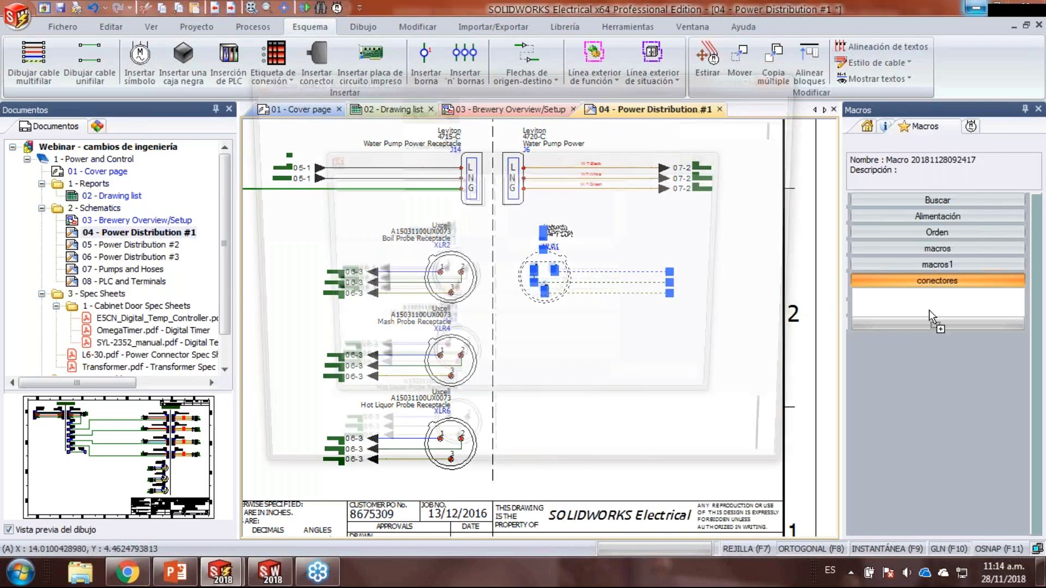
{"action": "type", "text": "conector"}
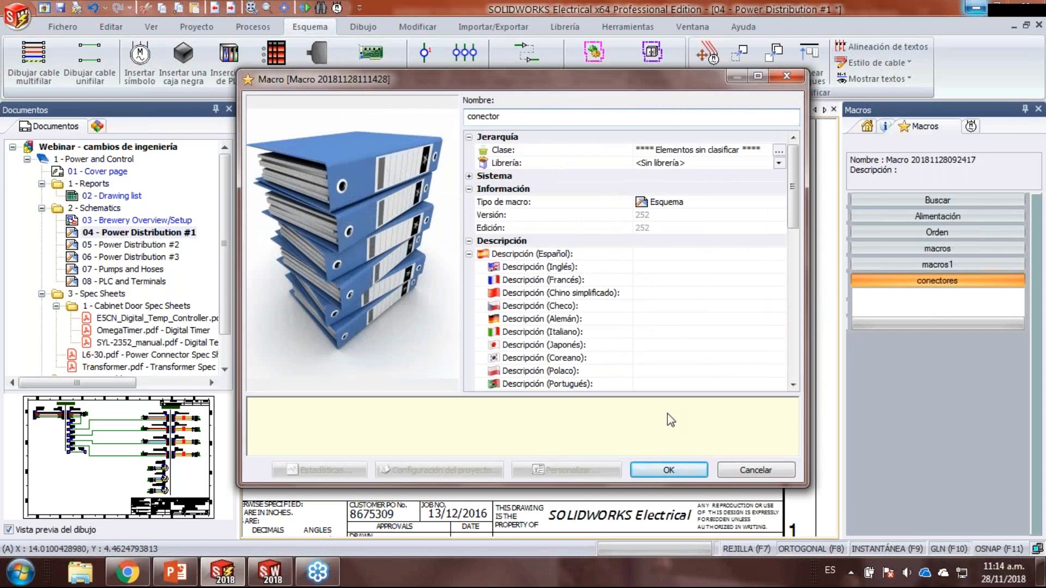
{"action": "left_click", "coordinate": [669, 470]}
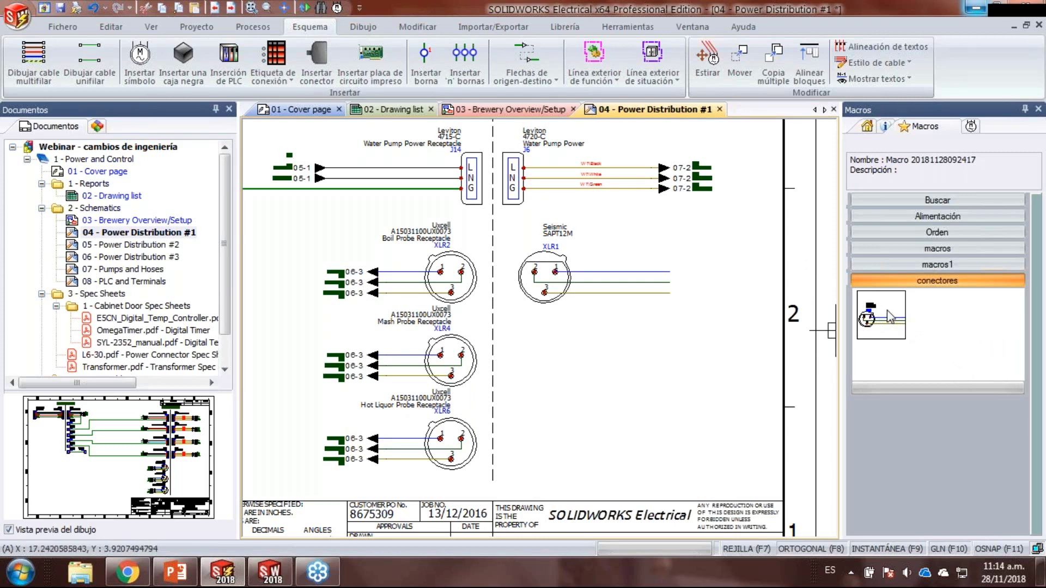
- Insert the conector macro across the bulkhead line from Mash Probe Receptacle XLR4, accepting the default special paste options
{"action": "left_click", "coordinate": [871, 315]}
{"action": "left_click_drag", "start_coordinate": [871, 319], "coordinate": [532, 364]}
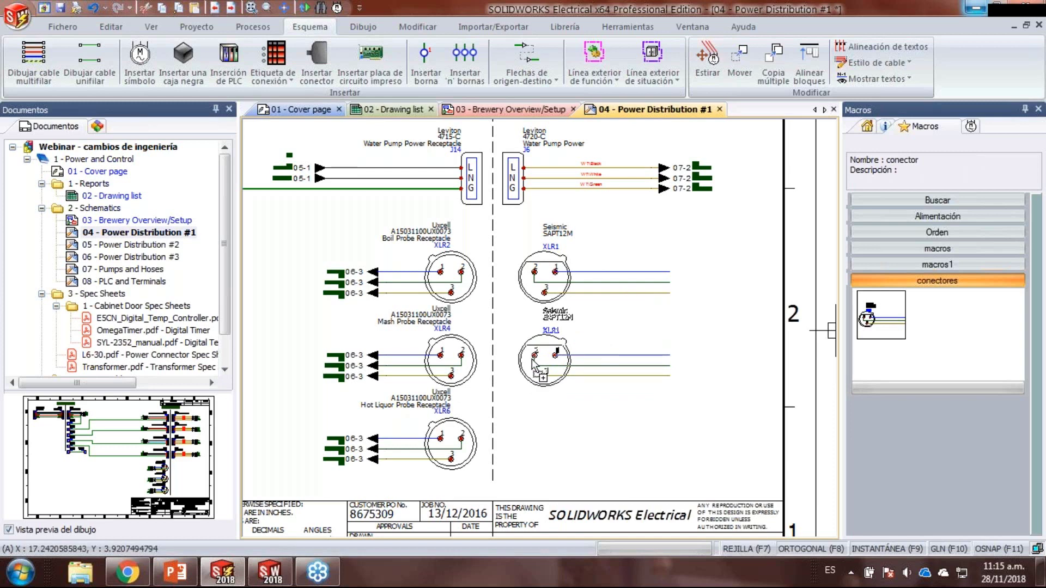
{"action": "left_click_drag", "start_coordinate": [533, 362], "coordinate": [533, 363]}
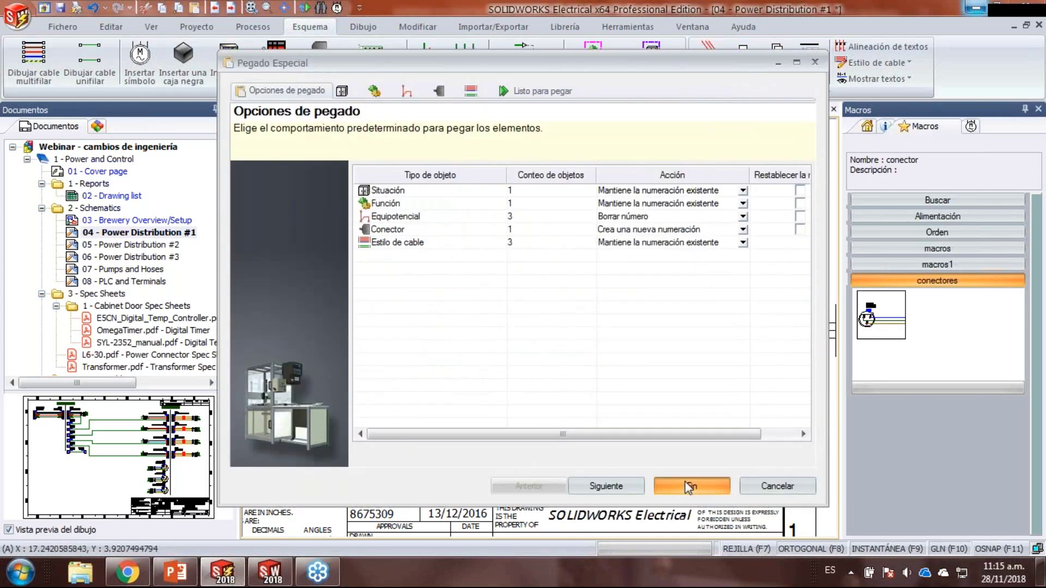
{"action": "left_click", "coordinate": [685, 481]}
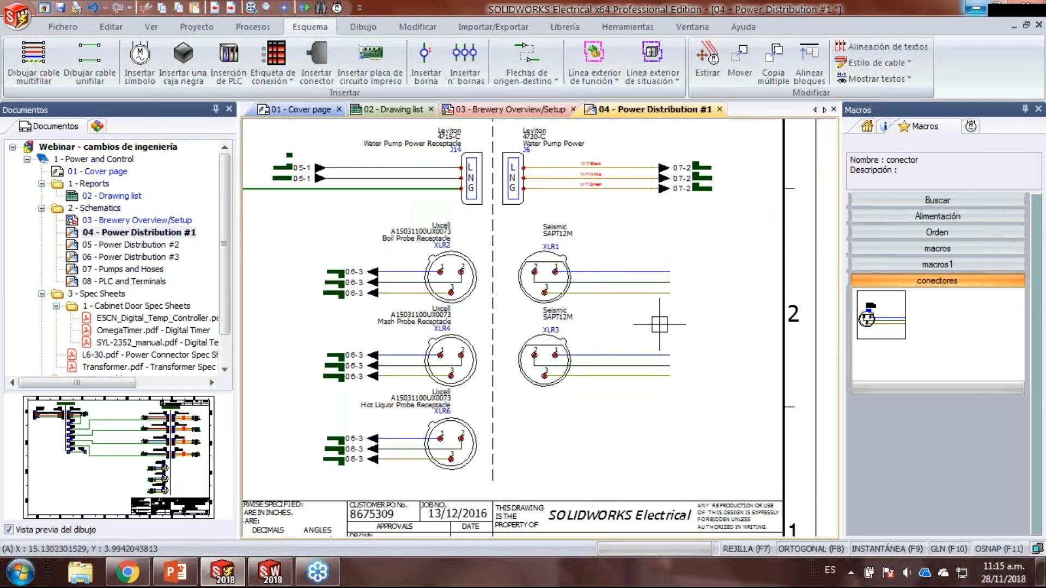
- Insert the conector macro across the bulkhead line from Hot Liquor Probe Receptacle XLR6, accepting the default special paste options
{"action": "middle_click_drag", "start_coordinate": [660, 324], "coordinate": [629, 295]}
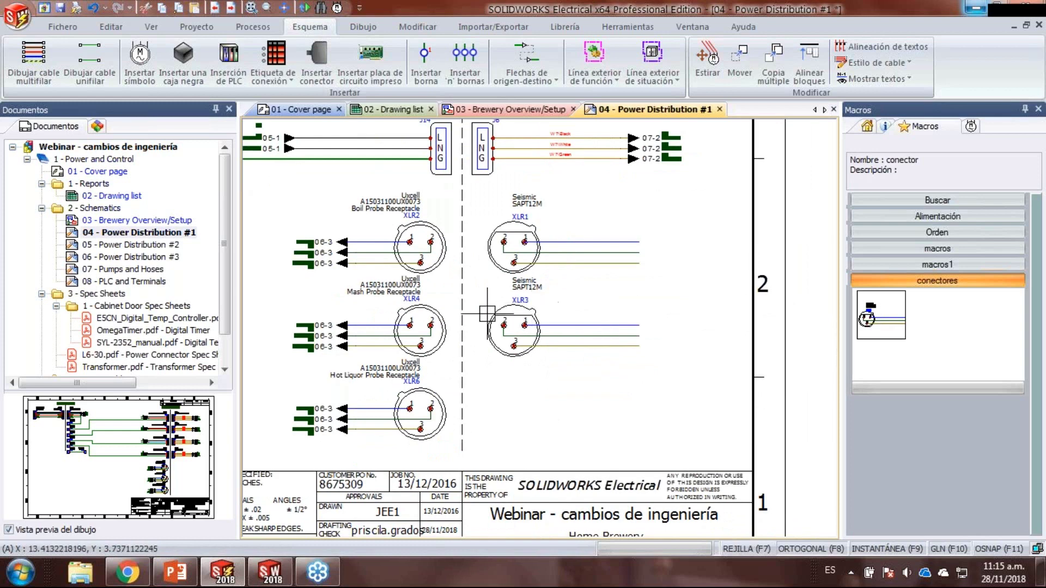
{"action": "scroll", "coordinate": [522, 297], "scroll_direction": "up", "scroll_amount": 1}
{"action": "scroll", "coordinate": [523, 294], "scroll_direction": "up", "scroll_amount": 2}
{"action": "middle_click_drag", "start_coordinate": [612, 315], "coordinate": [562, 373]}
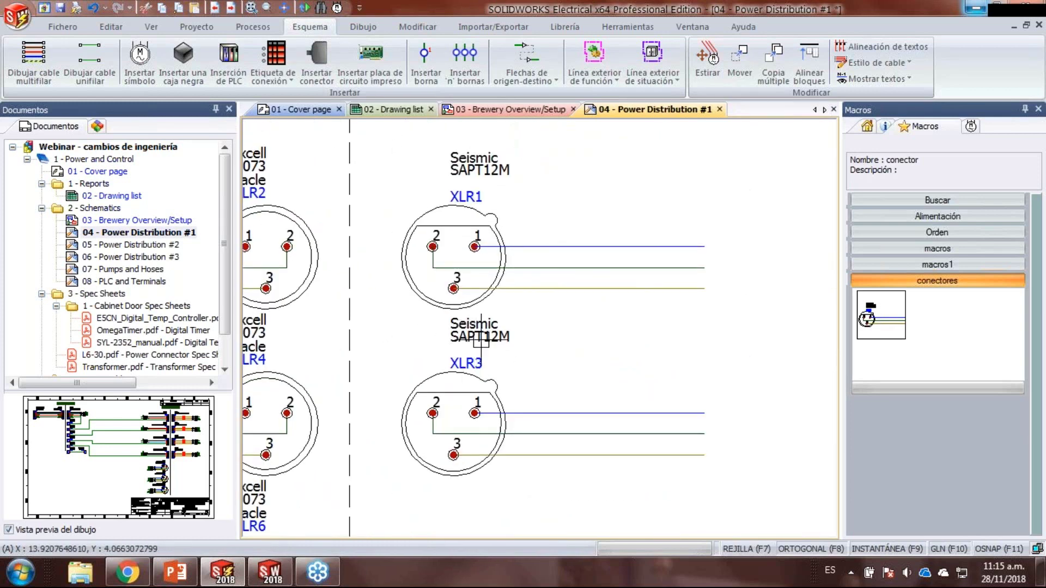
{"action": "left_click", "coordinate": [486, 337]}
{"action": "left_click", "coordinate": [575, 356]}
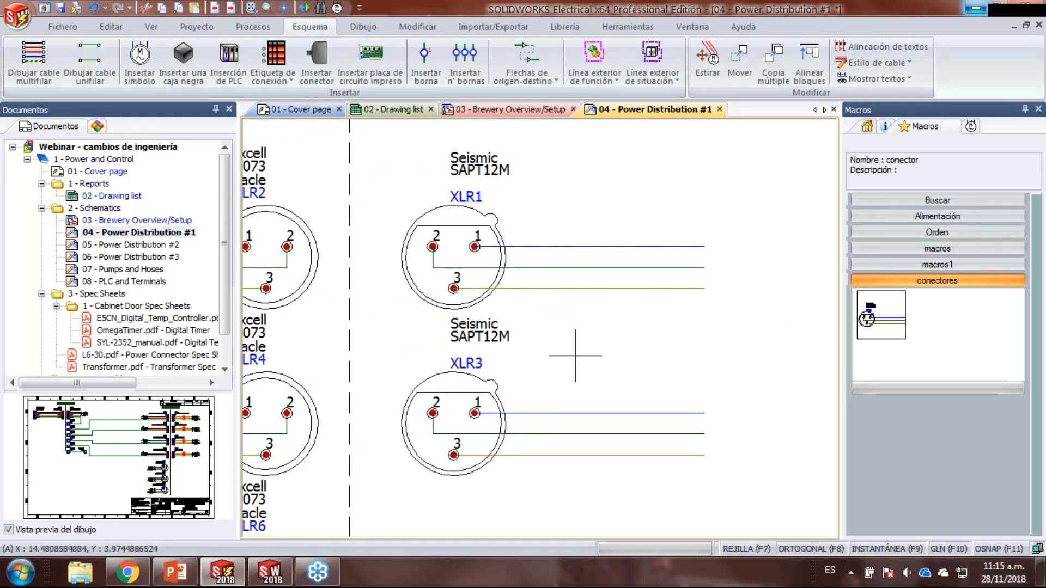
{"action": "middle_click_drag", "start_coordinate": [561, 361], "coordinate": [579, 333]}
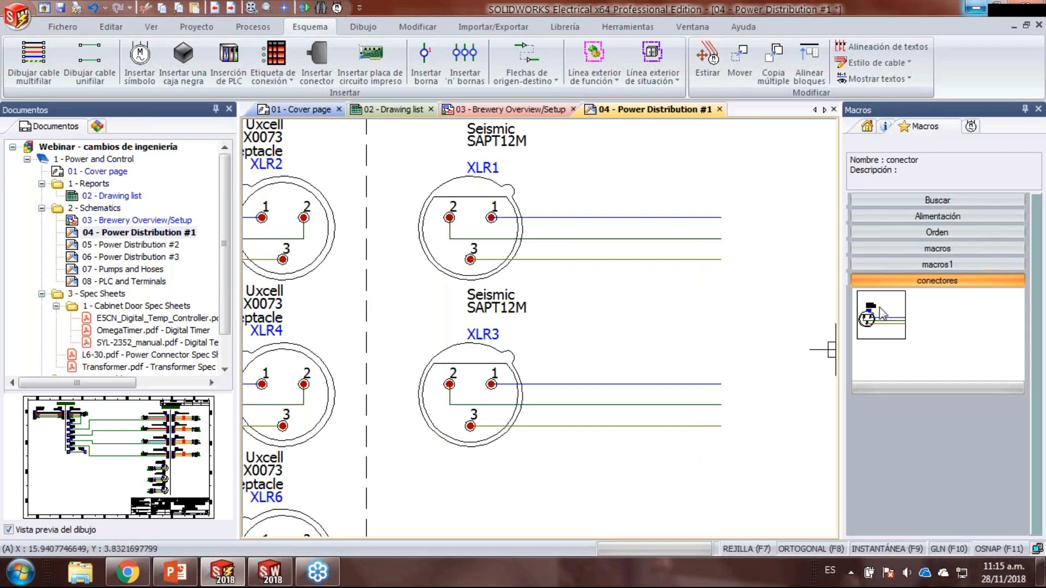
{"action": "middle_click_drag", "start_coordinate": [626, 338], "coordinate": [699, 163]}
{"action": "left_click_drag", "start_coordinate": [892, 310], "coordinate": [523, 383]}
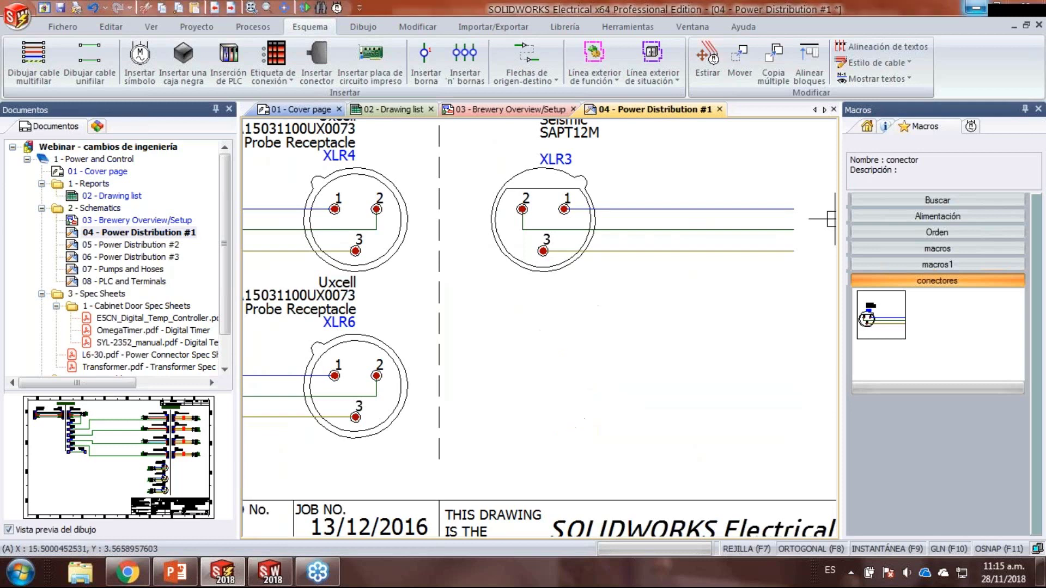
{"action": "left_click", "coordinate": [691, 486]}
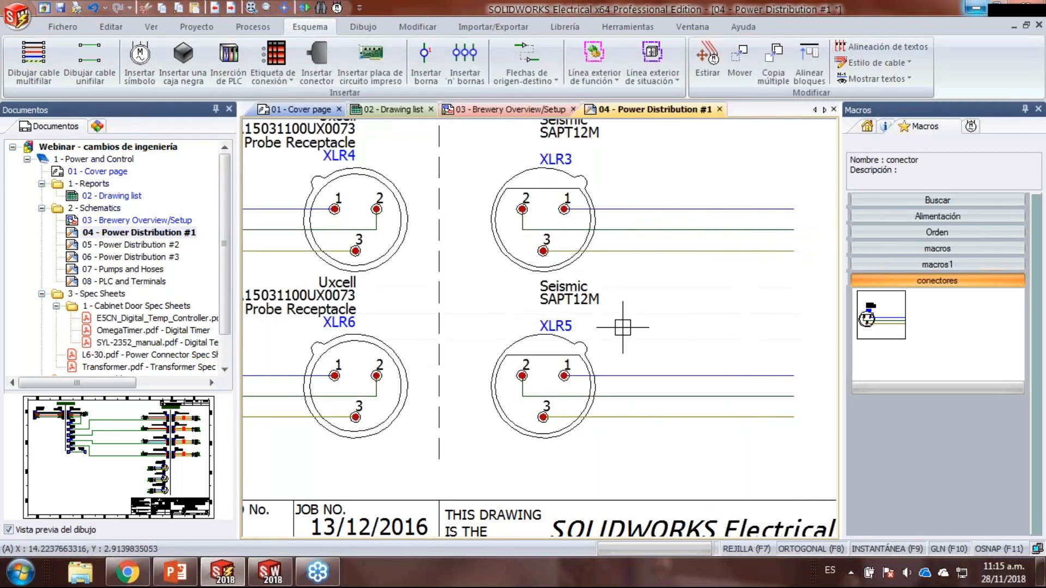
{"action": "scroll", "coordinate": [730, 345], "scroll_direction": "down", "scroll_amount": 1}
{"action": "middle_click_drag", "start_coordinate": [731, 346], "coordinate": [503, 405]}
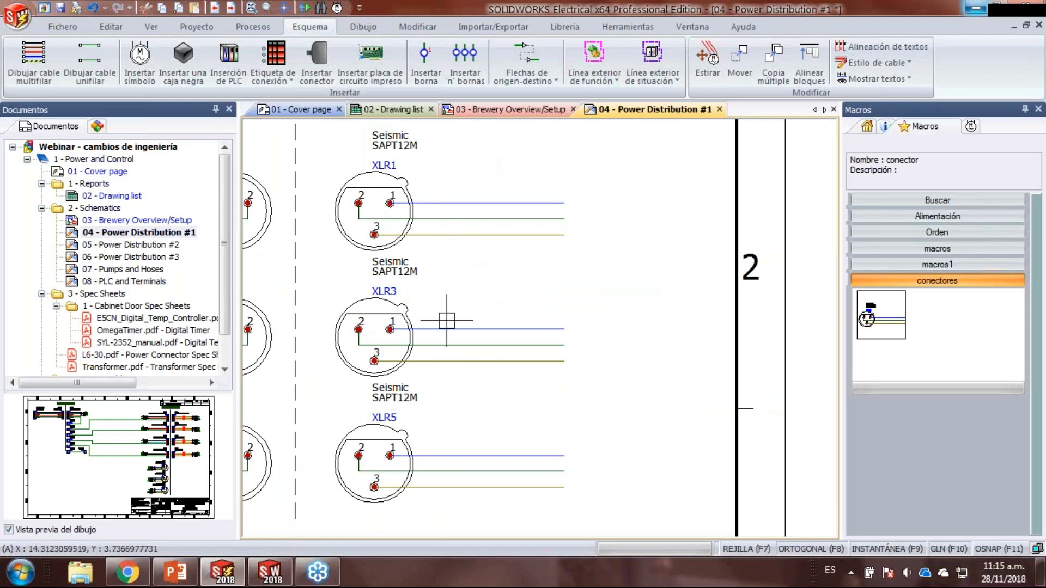
{"action": "scroll", "coordinate": [556, 343], "scroll_direction": "down", "scroll_amount": 1}
{"action": "scroll", "coordinate": [624, 345], "scroll_direction": "down", "scroll_amount": 1}
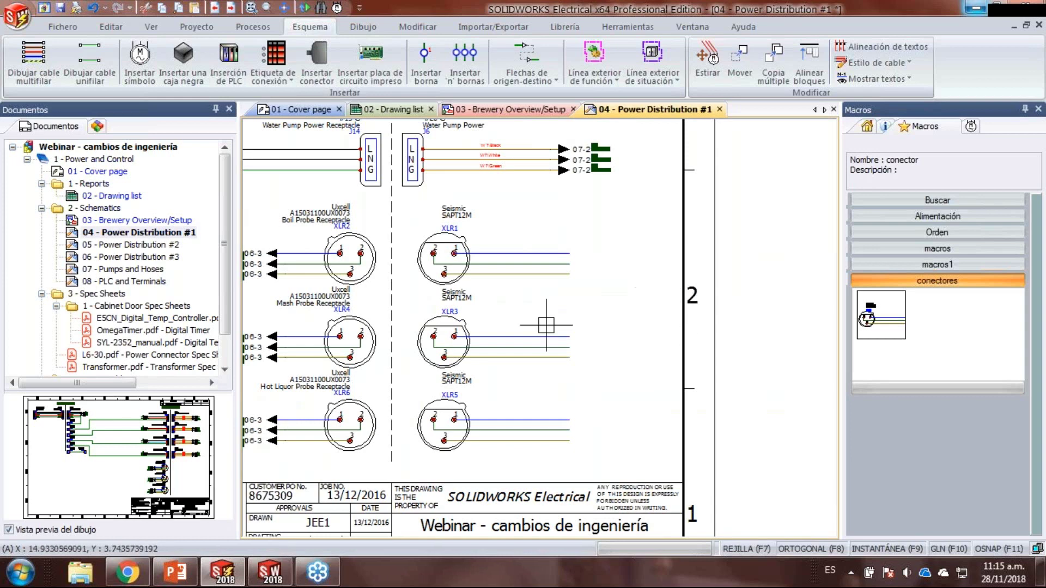
{"action": "scroll", "coordinate": [546, 325], "scroll_direction": "down", "scroll_amount": 1}
{"action": "scroll", "coordinate": [552, 301], "scroll_direction": "down", "scroll_amount": 1}
{"action": "left_click", "coordinate": [561, 266]}
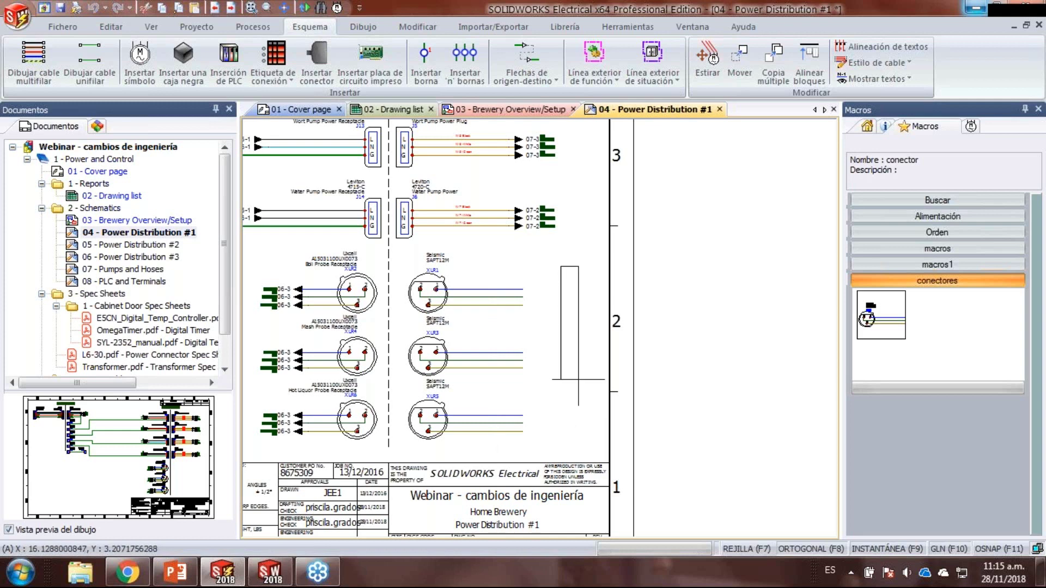
{"action": "left_click", "coordinate": [583, 363]}
{"action": "left_click", "coordinate": [551, 276]}
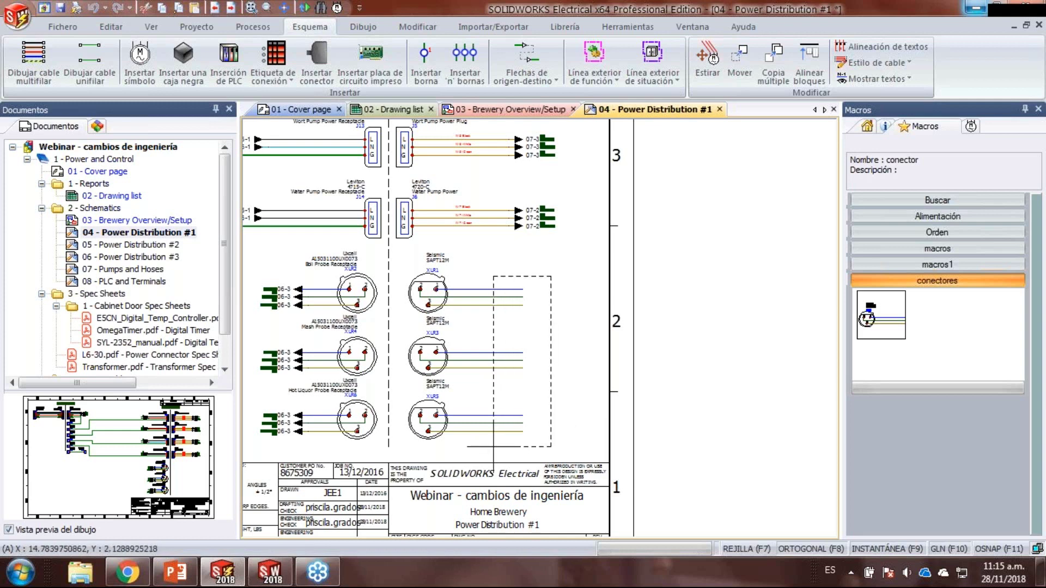
{"action": "left_click", "coordinate": [562, 349]}
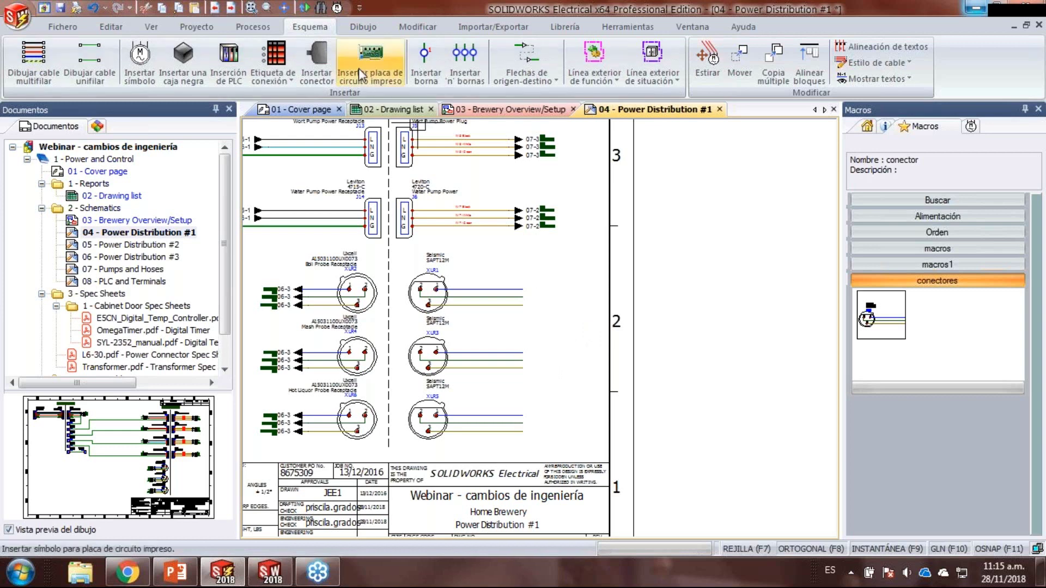
- Open the origin-destination arrow manager and set 07 - Pumps and Hoses as the second drawing beside 04 - Power Distribution #1
{"action": "left_click", "coordinate": [537, 50]}
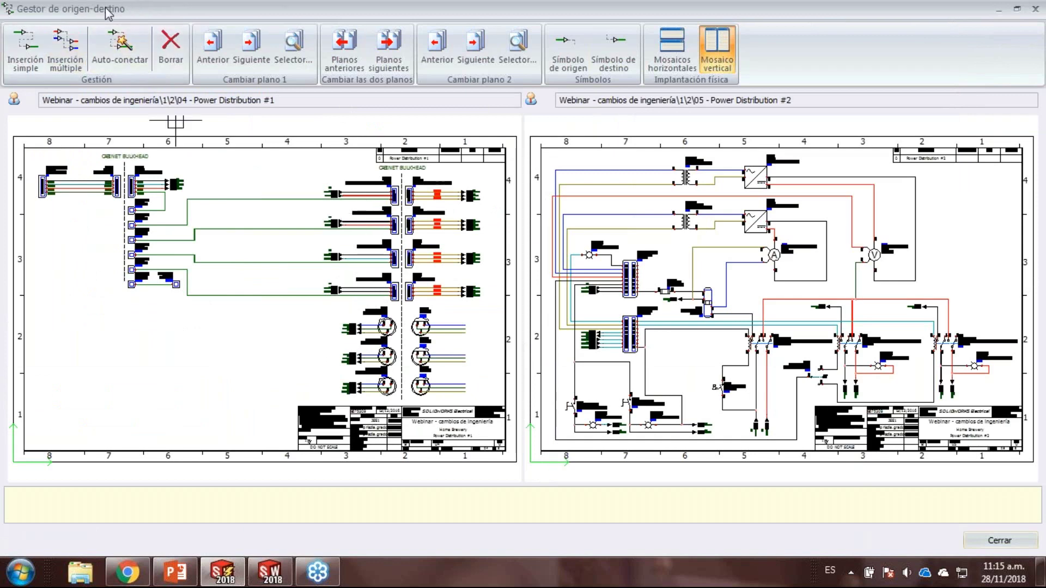
{"action": "scroll", "coordinate": [360, 313], "scroll_direction": "up", "scroll_amount": 5}
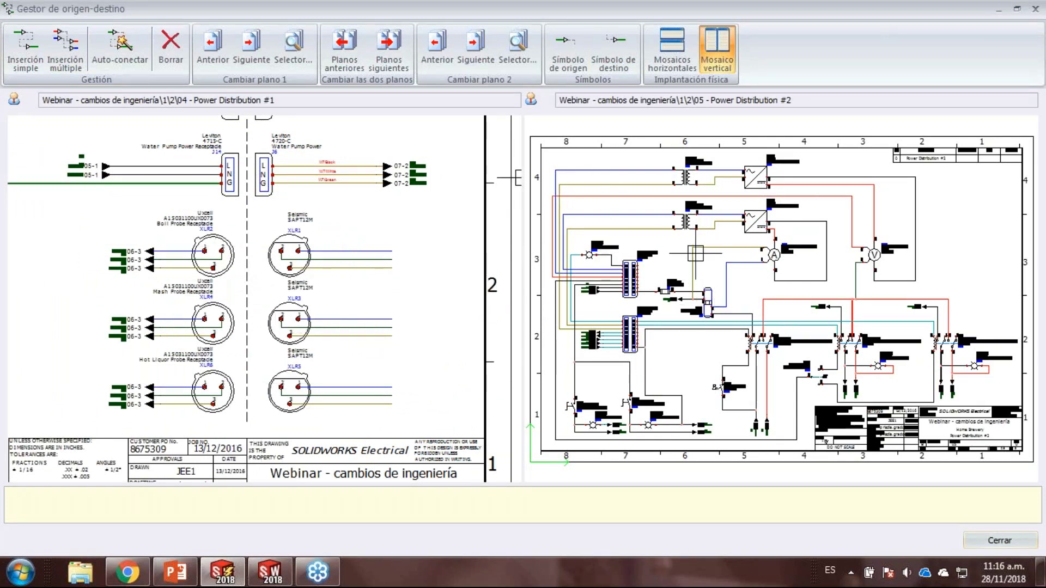
{"action": "left_click", "coordinate": [468, 52]}
{"action": "left_click", "coordinate": [468, 52]}
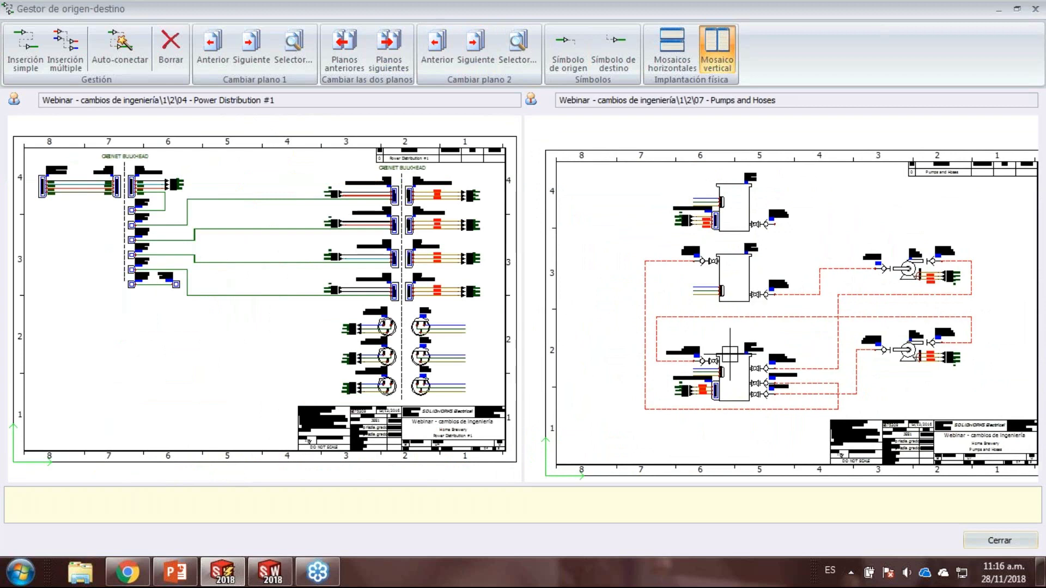
- Link the pin 1 wire of connector XLR1 to the terminal 1 wire of Boil Kettle K1 with a single origin-destination arrow insertion
{"action": "scroll", "coordinate": [719, 316], "scroll_direction": "up", "scroll_amount": 4}
{"action": "middle_click_drag", "start_coordinate": [711, 295], "coordinate": [719, 346]}
{"action": "middle_click_drag", "start_coordinate": [788, 433], "coordinate": [795, 296]}
{"action": "middle_click_drag", "start_coordinate": [761, 196], "coordinate": [769, 225]}
{"action": "left_click_drag", "start_coordinate": [768, 224], "coordinate": [776, 291]}
{"action": "scroll", "coordinate": [706, 289], "scroll_direction": "down", "scroll_amount": 1}
{"action": "mouse_move", "coordinate": [781, 333]}
{"action": "middle_mouse_down"}
{"action": "mouse_move", "coordinate": [757, 273]}
{"action": "mouse_move", "coordinate": [769, 342]}
{"action": "middle_mouse_up"}
{"action": "scroll", "coordinate": [448, 360], "scroll_direction": "up", "scroll_amount": 5}
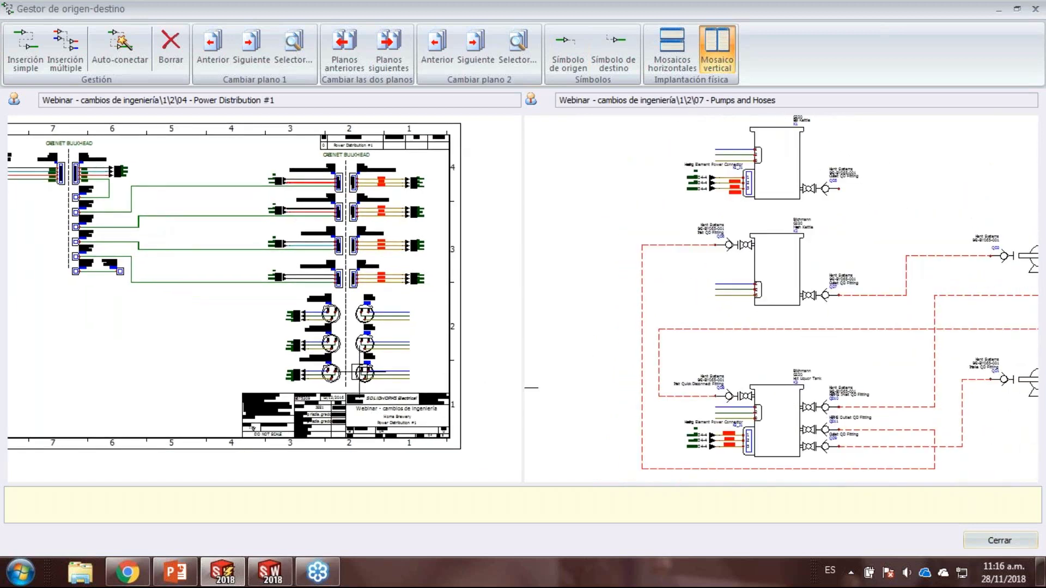
{"action": "middle_click_drag", "start_coordinate": [448, 359], "coordinate": [463, 335]}
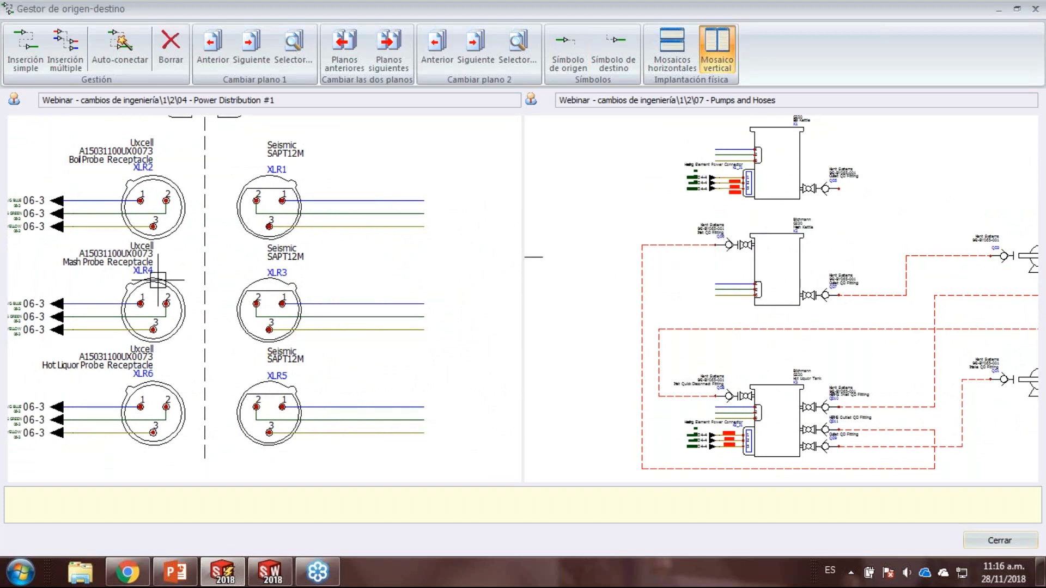
{"action": "left_click", "coordinate": [24, 46]}
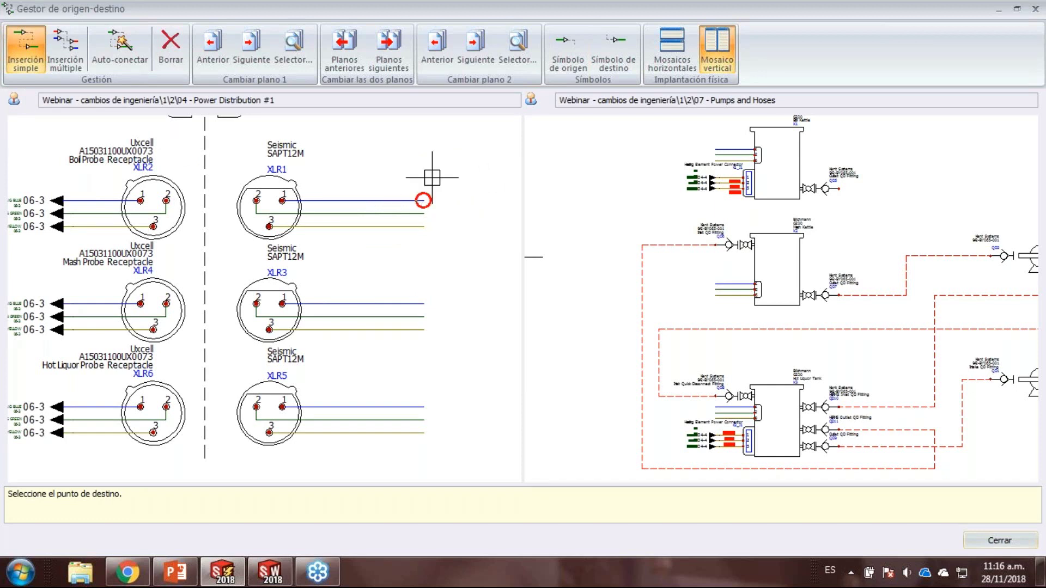
{"action": "middle_click_drag", "start_coordinate": [431, 197], "coordinate": [420, 227]}
{"action": "middle_click_drag", "start_coordinate": [746, 186], "coordinate": [793, 310]}
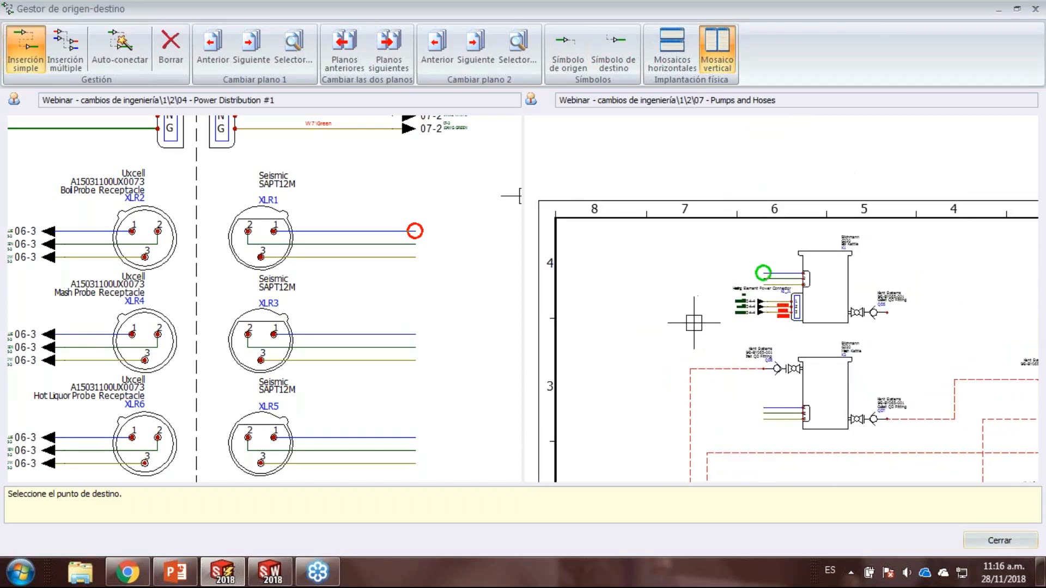
{"action": "middle_click_drag", "start_coordinate": [673, 303], "coordinate": [653, 264]}
{"action": "scroll", "coordinate": [678, 240], "scroll_direction": "up", "scroll_amount": 5}
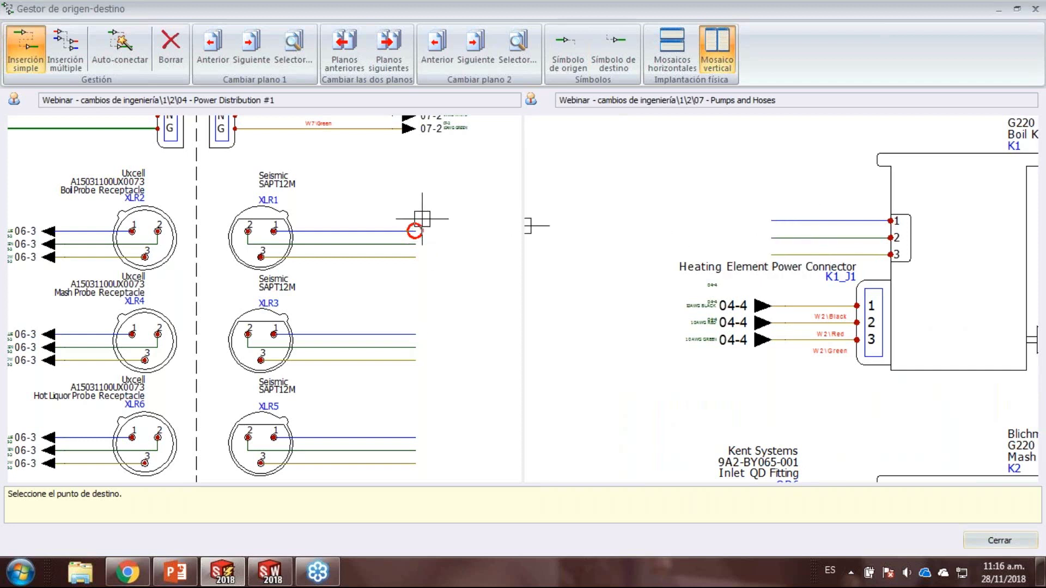
{"action": "left_click", "coordinate": [765, 205]}
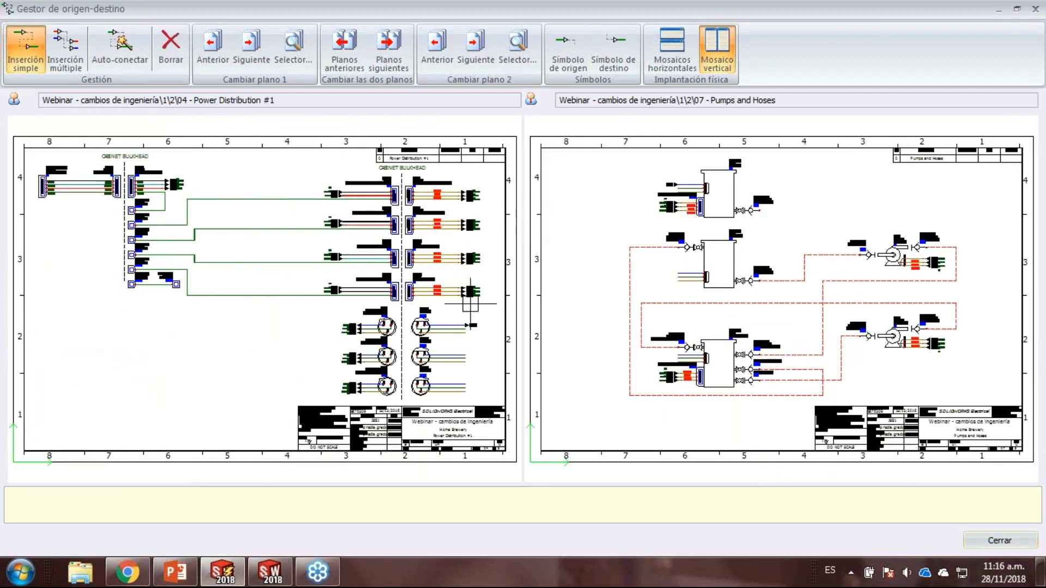
- Link the pin 2 and pin 3 wires of connector XLR1 to the matching Boil Kettle K1 wires with origin-destination arrows
{"action": "scroll", "coordinate": [481, 341], "scroll_direction": "up", "scroll_amount": 4}
{"action": "scroll", "coordinate": [468, 315], "scroll_direction": "up", "scroll_amount": 2}
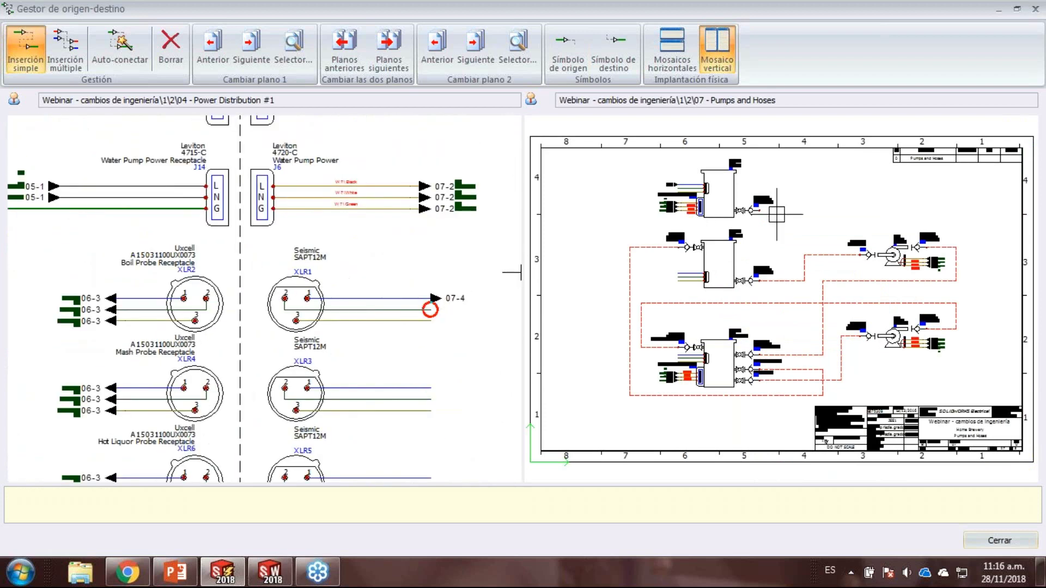
{"action": "scroll", "coordinate": [652, 189], "scroll_direction": "up", "scroll_amount": 5}
{"action": "scroll", "coordinate": [652, 189], "scroll_direction": "up", "scroll_amount": 1}
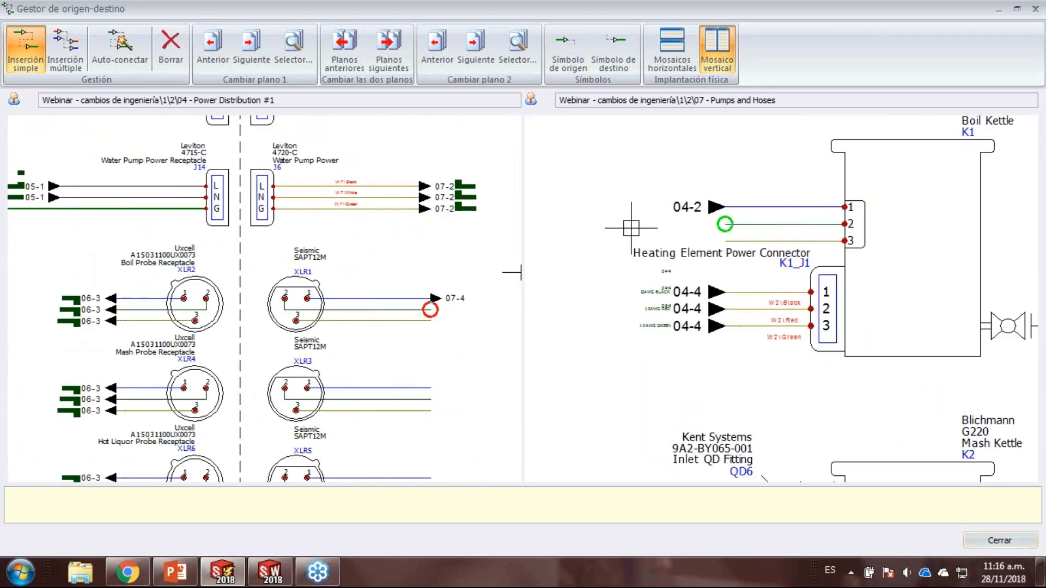
{"action": "scroll", "coordinate": [502, 309], "scroll_direction": "up", "scroll_amount": 4}
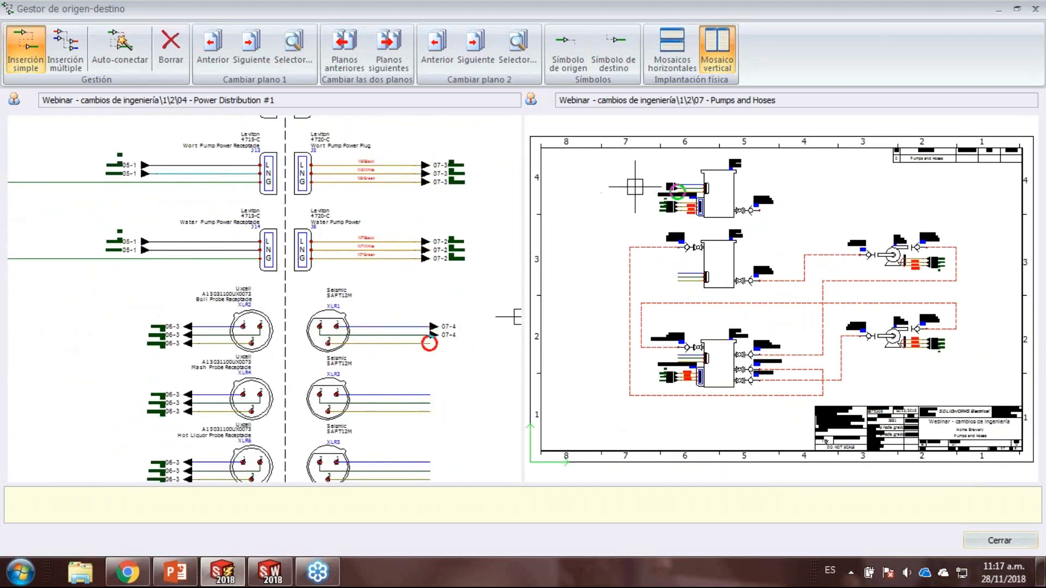
{"action": "scroll", "coordinate": [507, 316], "scroll_direction": "down", "scroll_amount": 5}
- Link the three wires of connector XLR3 to the matching Mash Kettle K2 wires with origin-destination arrows
{"action": "scroll", "coordinate": [419, 320], "scroll_direction": "up", "scroll_amount": 6}
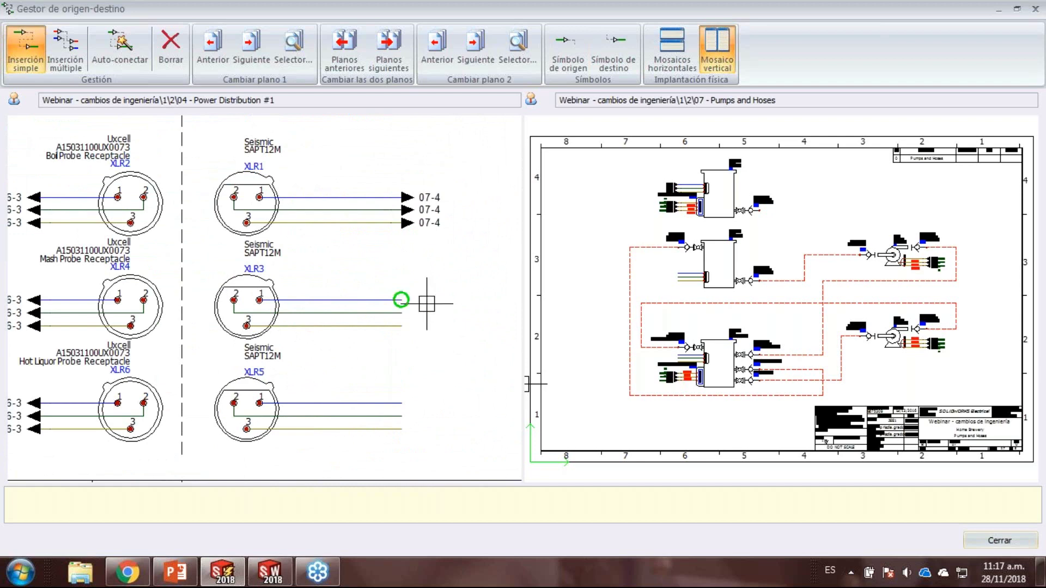
{"action": "left_click", "coordinate": [425, 301]}
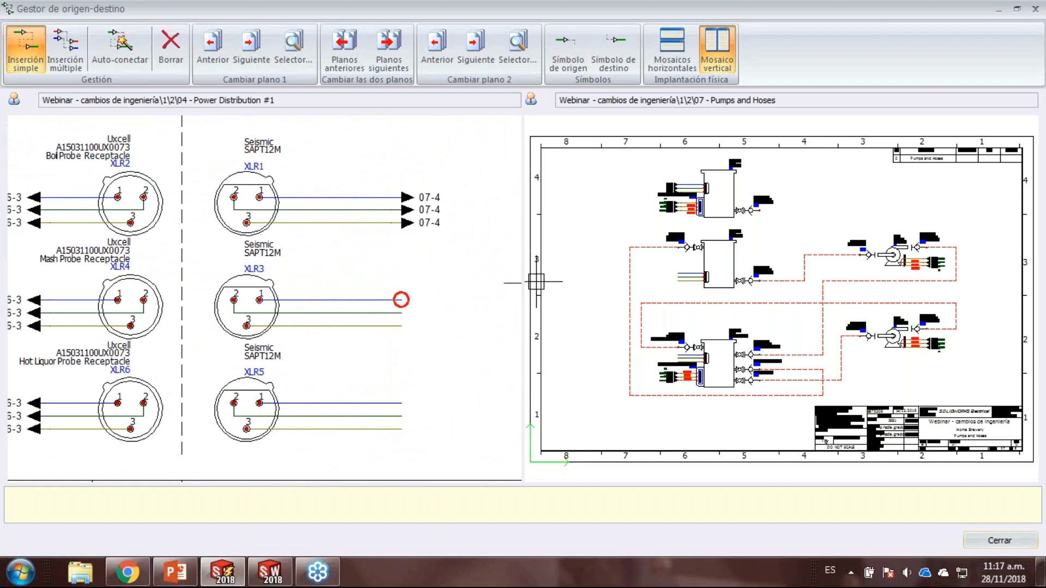
{"action": "scroll", "coordinate": [647, 264], "scroll_direction": "up", "scroll_amount": 3}
{"action": "left_click", "coordinate": [659, 265]}
{"action": "scroll", "coordinate": [454, 314], "scroll_direction": "up", "scroll_amount": 5}
{"action": "left_click", "coordinate": [453, 314]}
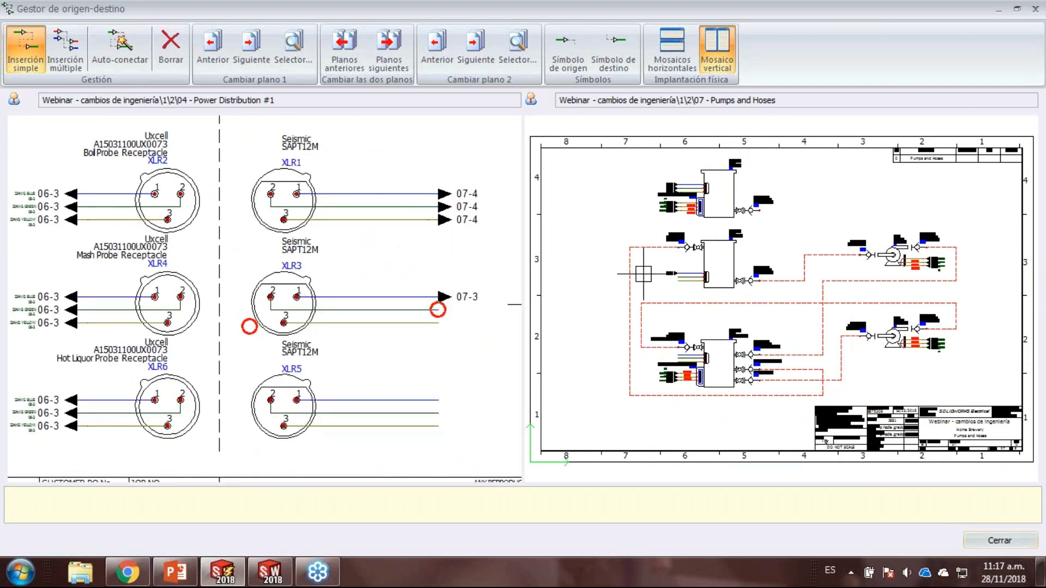
{"action": "left_click", "coordinate": [643, 273]}
{"action": "scroll", "coordinate": [457, 356], "scroll_direction": "up", "scroll_amount": 5}
{"action": "left_click", "coordinate": [431, 357]}
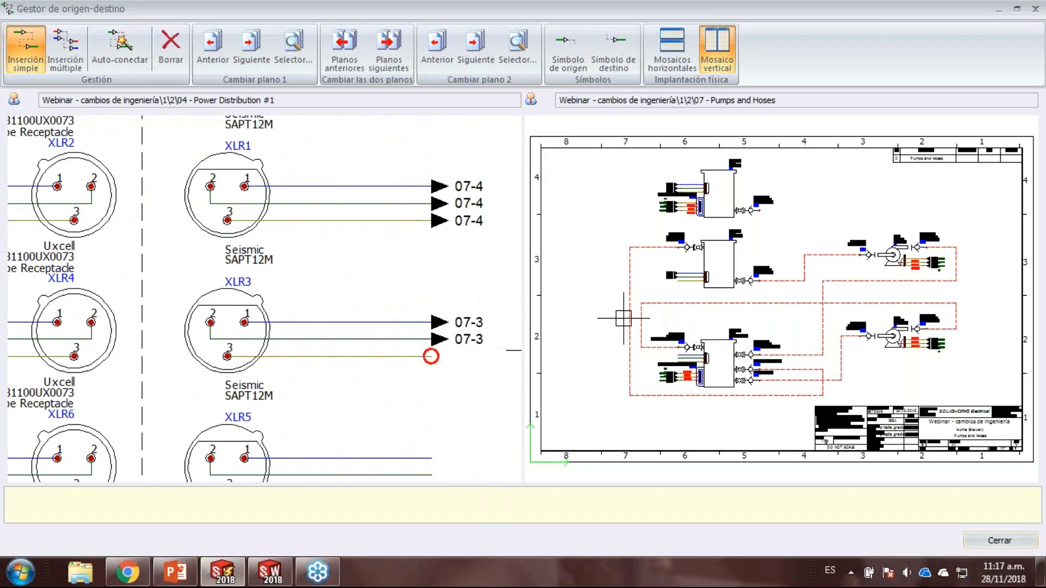
{"action": "left_click", "coordinate": [651, 289]}
- Link the pin 1 wire of connector XLR5 to the terminal 1 wire of Hot Liquor Tank K3 with origin-destination arrows
{"action": "scroll", "coordinate": [476, 410], "scroll_direction": "up", "scroll_amount": 4}
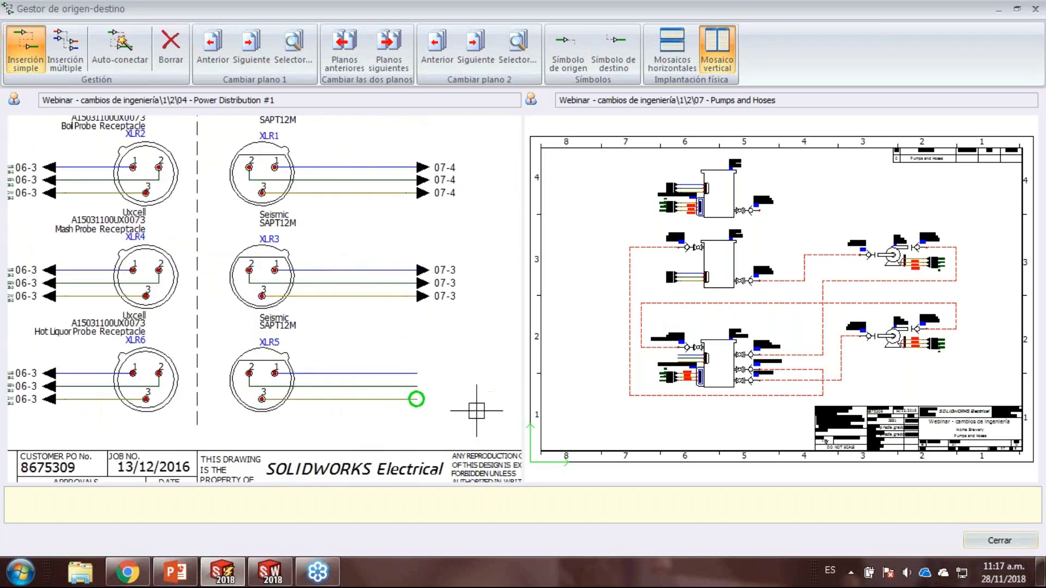
{"action": "middle_click_drag", "start_coordinate": [476, 411], "coordinate": [451, 368]}
{"action": "left_click", "coordinate": [440, 333]}
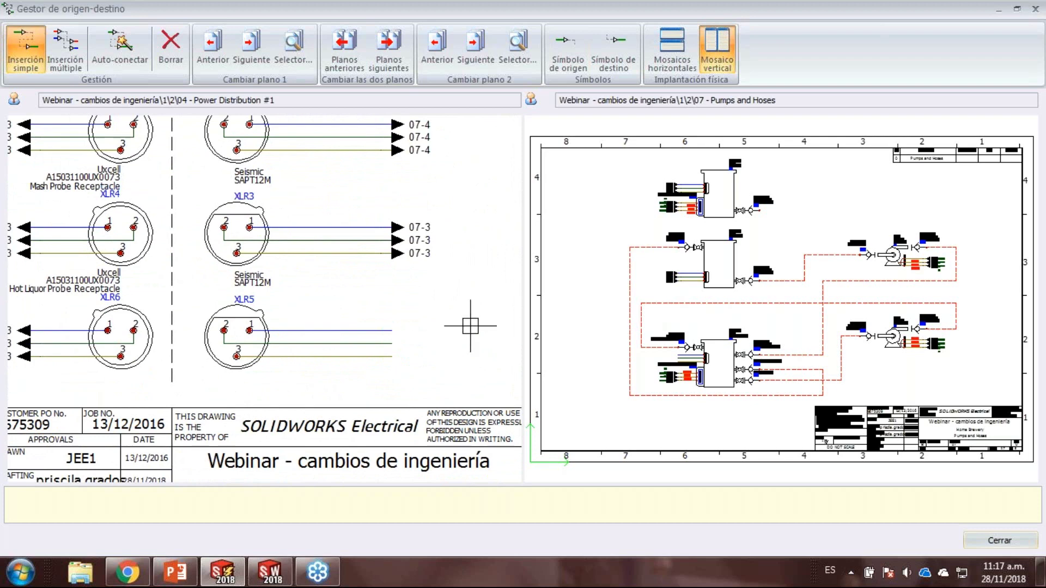
{"action": "scroll", "coordinate": [640, 343], "scroll_direction": "up", "scroll_amount": 3}
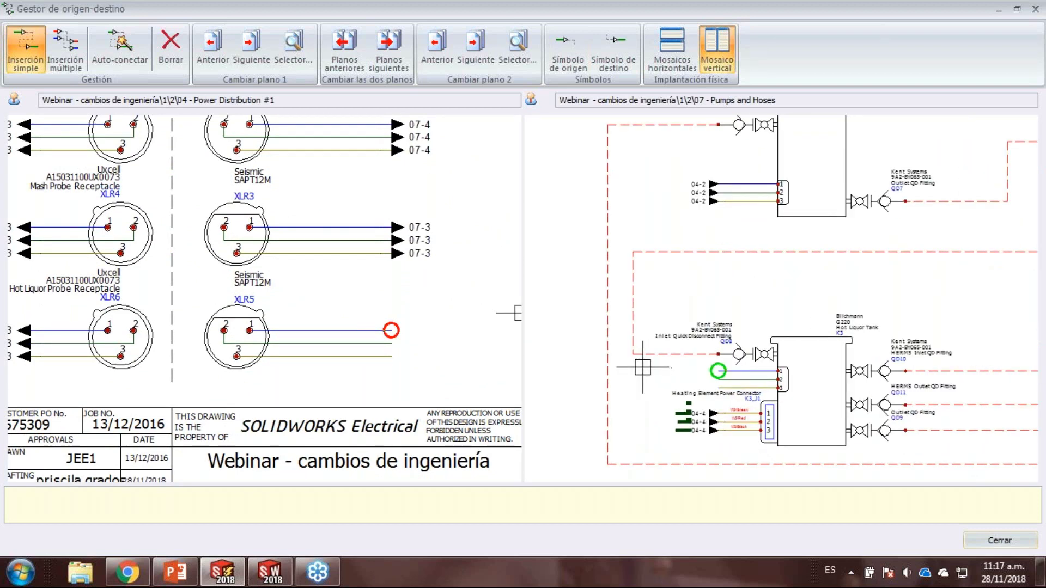
{"action": "left_click", "coordinate": [643, 367]}
- Link the pin 2 and pin 3 wires of connector XLR5 to the matching Hot Liquor Tank K3 wires and close the origin-destination manager
{"action": "scroll", "coordinate": [355, 357], "scroll_direction": "up", "scroll_amount": 5}
{"action": "scroll", "coordinate": [356, 356], "scroll_direction": "up", "scroll_amount": 2}
{"action": "left_click", "coordinate": [363, 336]}
{"action": "scroll", "coordinate": [657, 360], "scroll_direction": "up", "scroll_amount": 3}
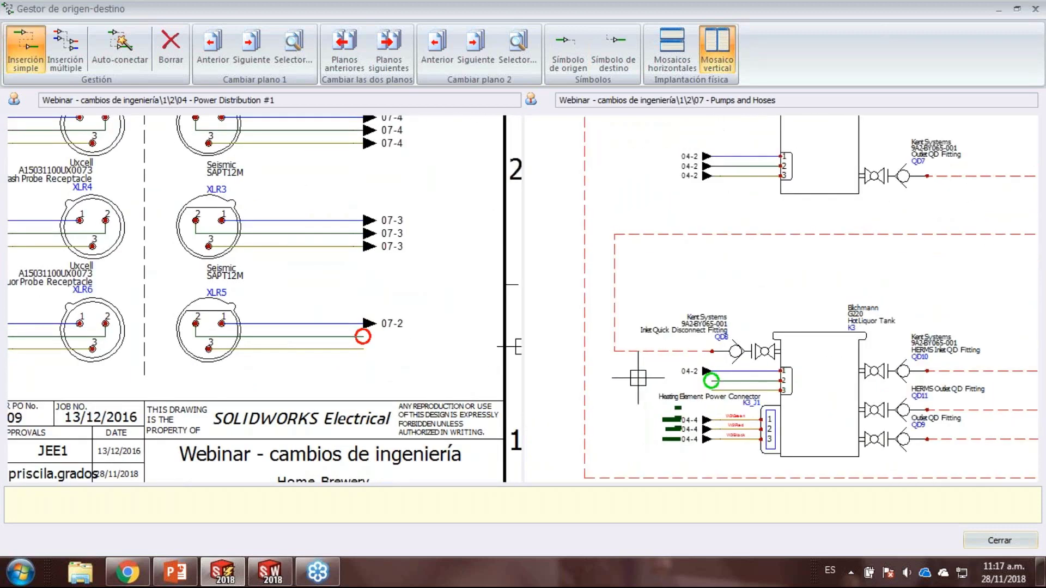
{"action": "left_click", "coordinate": [638, 378]}
{"action": "scroll", "coordinate": [392, 376], "scroll_direction": "up", "scroll_amount": 5}
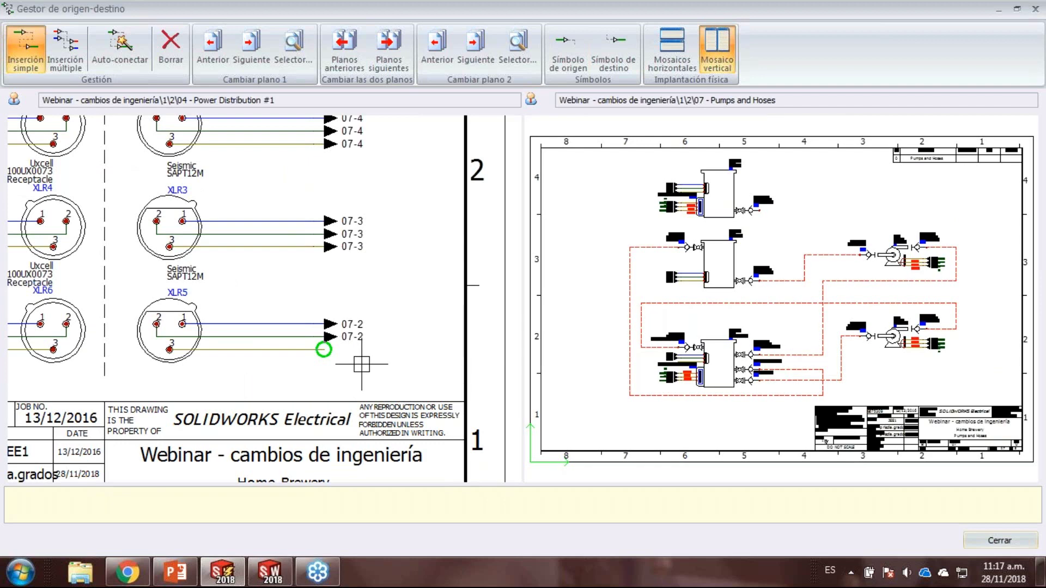
{"action": "scroll", "coordinate": [649, 370], "scroll_direction": "up", "scroll_amount": 3}
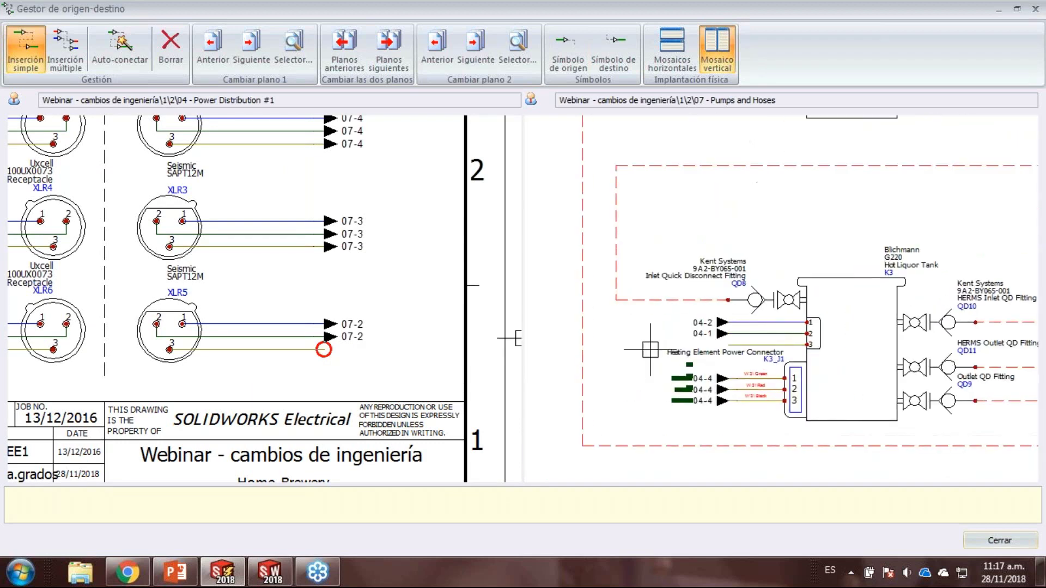
{"action": "left_click", "coordinate": [728, 345]}
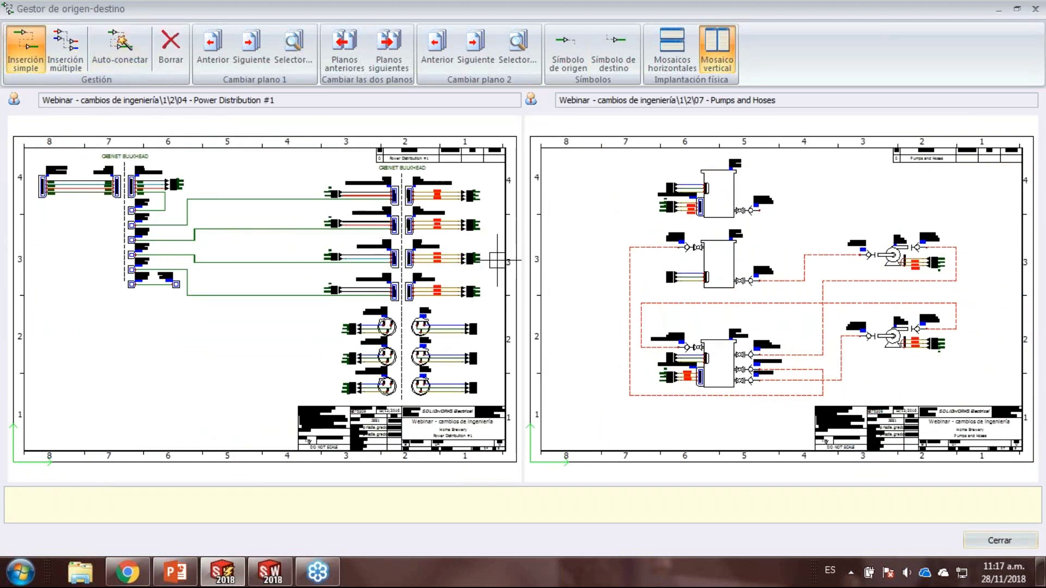
{"action": "left_click", "coordinate": [999, 541]}
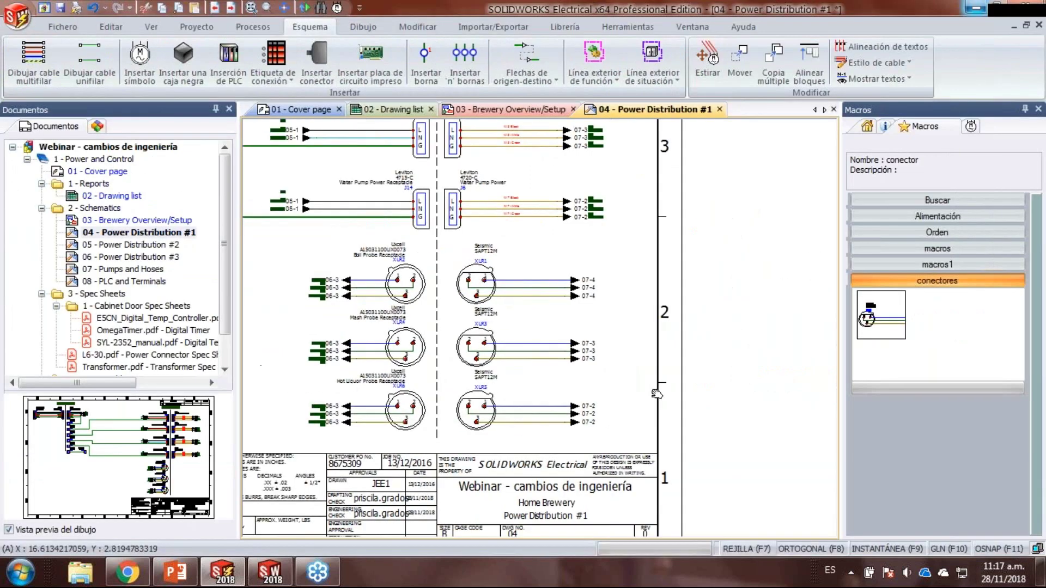
- Go from the origin arrow on the pin 1 wire of XLR1 to its destination arrow in 07 - Pumps and Hoses
{"action": "scroll", "coordinate": [602, 294], "scroll_direction": "up", "scroll_amount": 1}
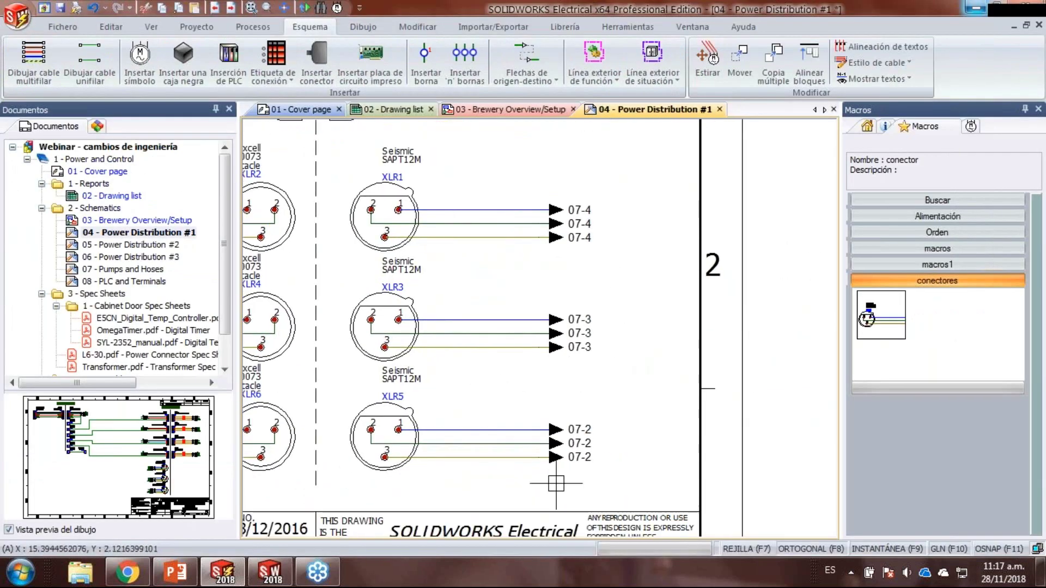
{"action": "scroll", "coordinate": [566, 204], "scroll_direction": "up", "scroll_amount": 1}
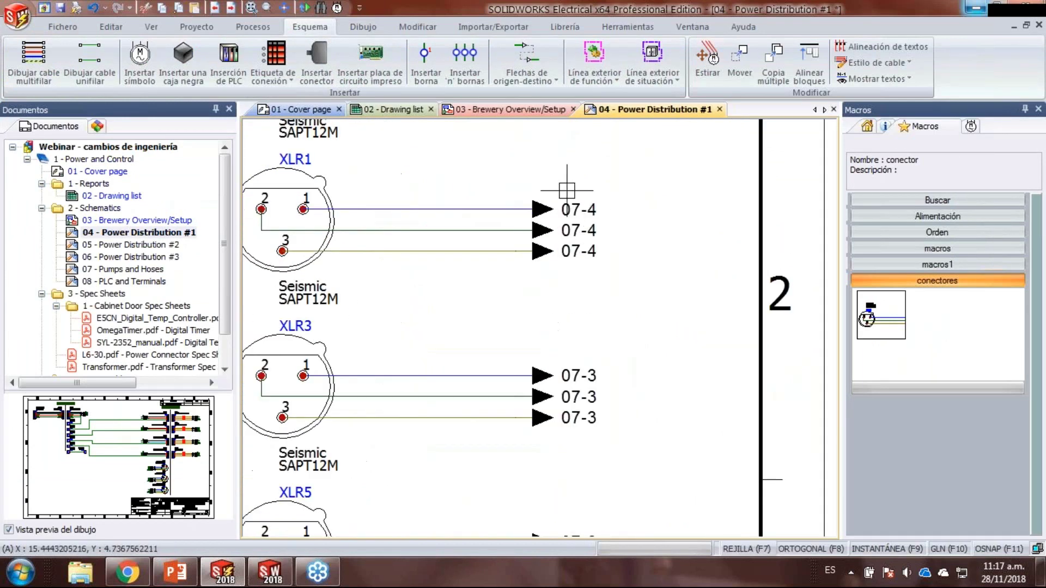
{"action": "left_click", "coordinate": [496, 174]}
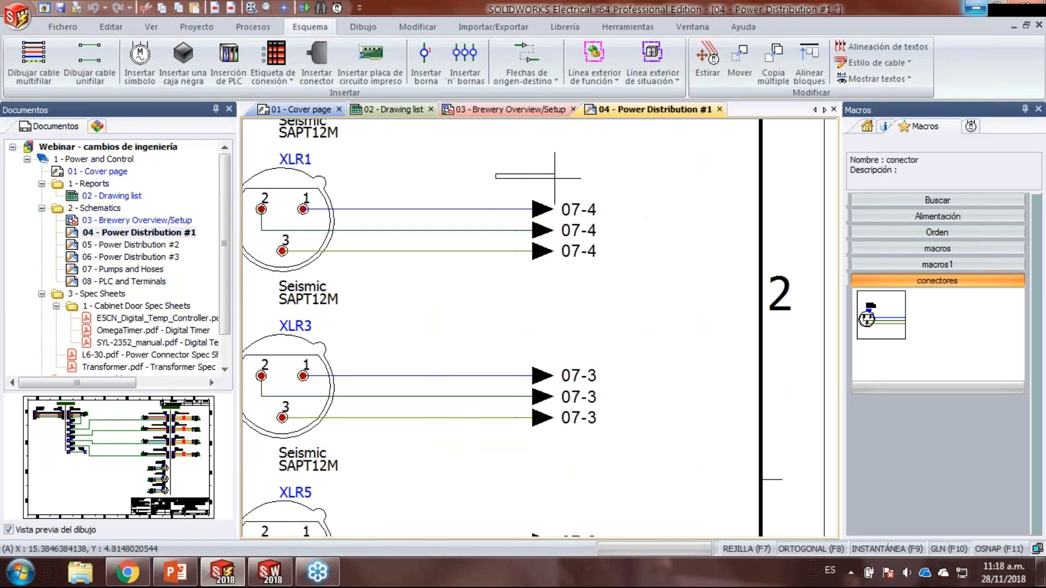
{"action": "right_click", "coordinate": [541, 209]}
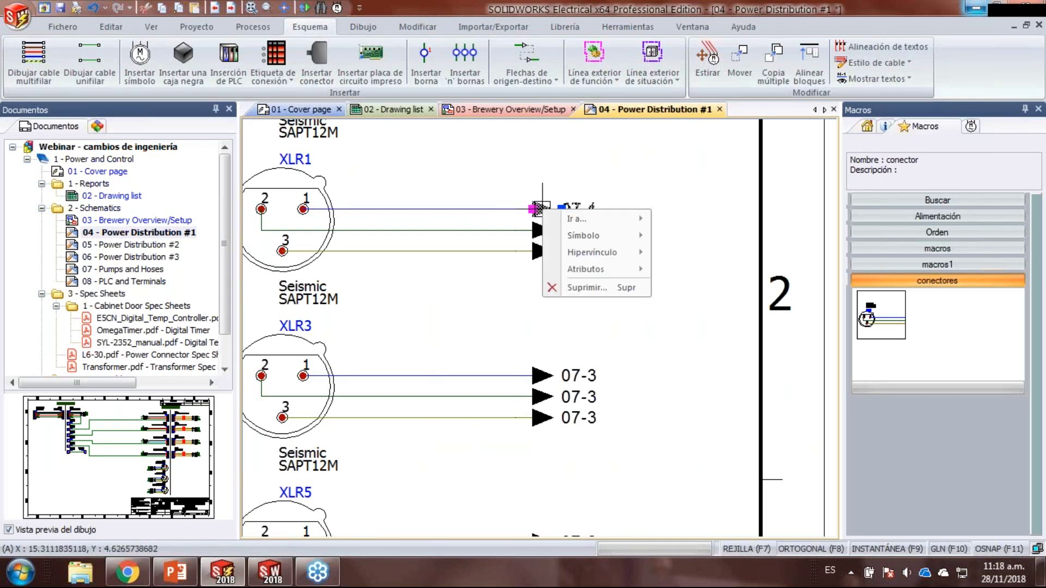
{"action": "mouse_move", "coordinate": [642, 224]}
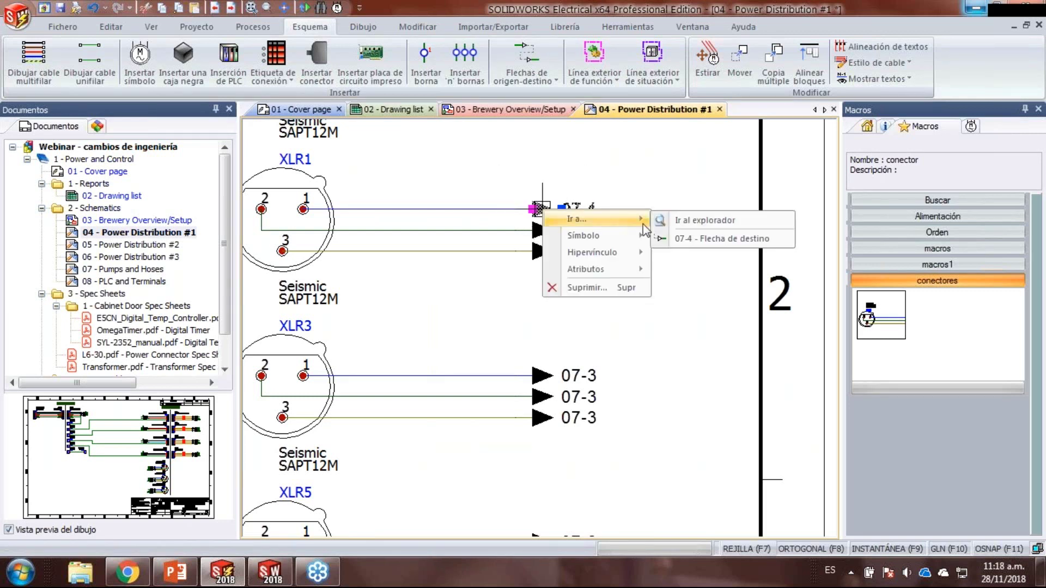
{"action": "left_click", "coordinate": [701, 239]}
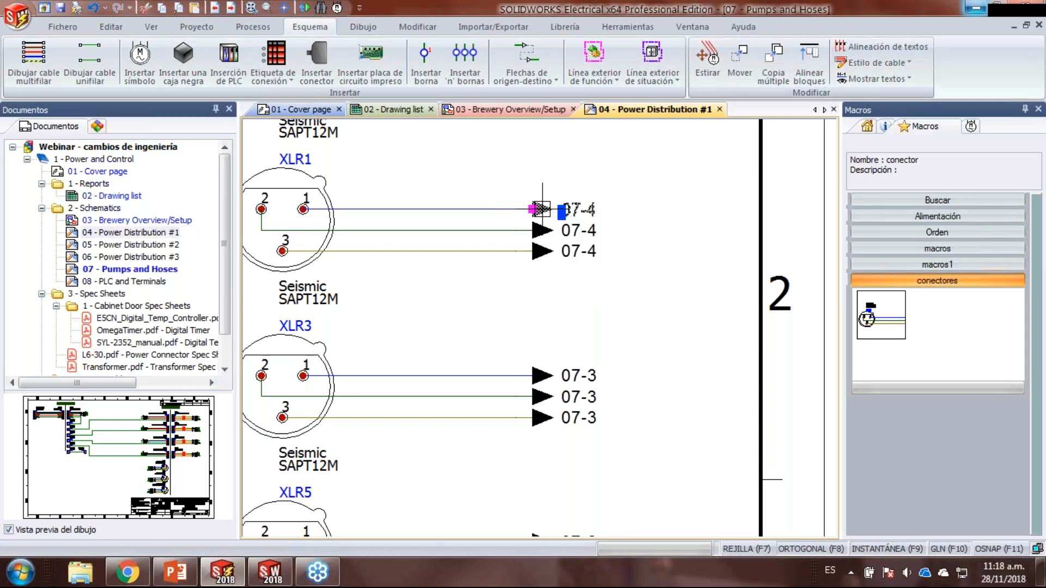
- Go from the destination arrow on Boil Kettle K1's terminal 1 wire back to its origin arrow in 04 - Power Distribution #1
{"action": "middle_click_drag", "start_coordinate": [711, 350], "coordinate": [588, 326]}
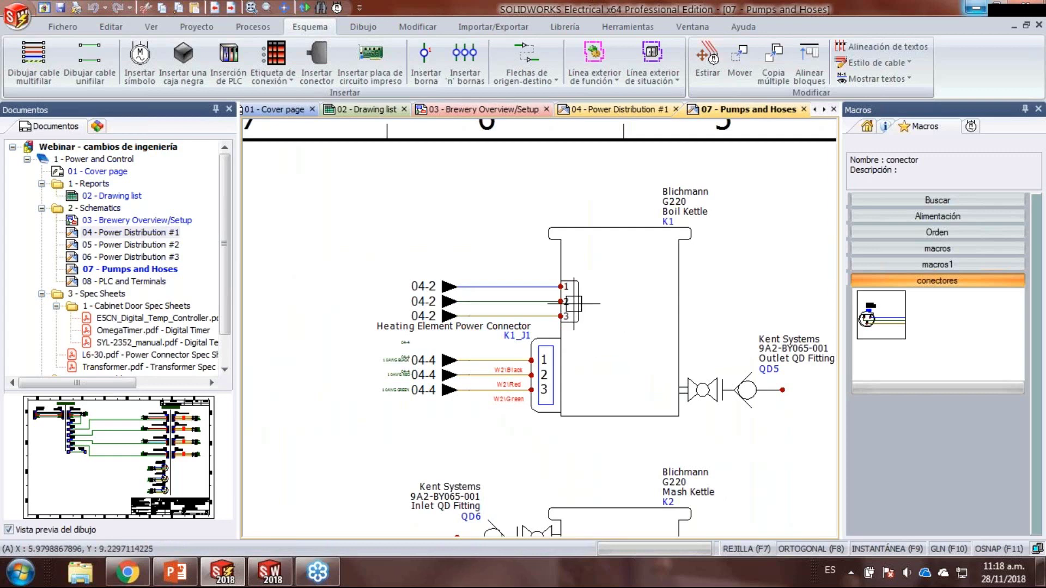
{"action": "scroll", "coordinate": [445, 290], "scroll_direction": "up", "scroll_amount": 2}
{"action": "right_click", "coordinate": [445, 290]}
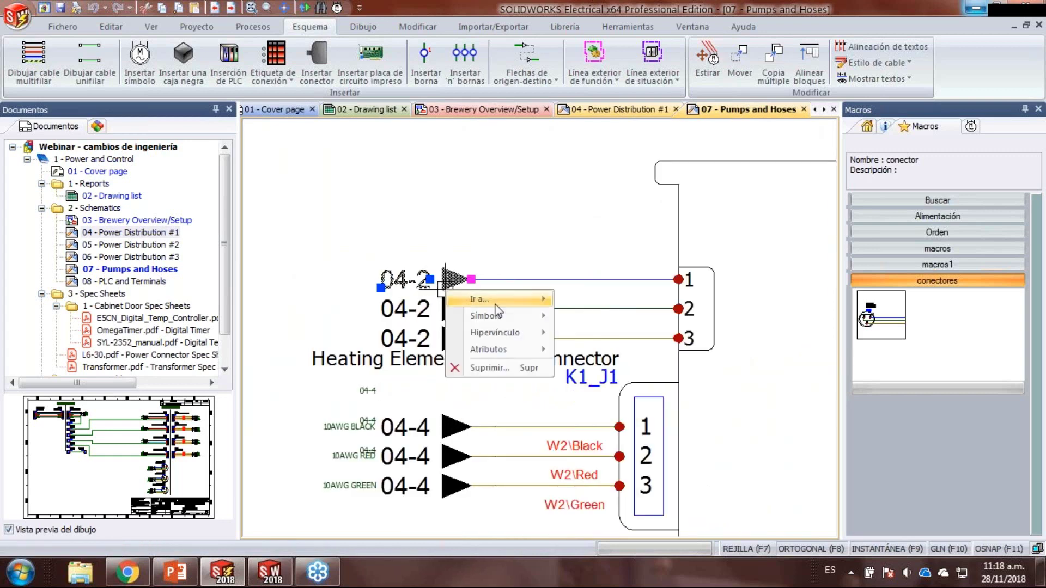
{"action": "mouse_move", "coordinate": [479, 296]}
{"action": "left_click", "coordinate": [654, 319]}
{"action": "scroll", "coordinate": [628, 320], "scroll_direction": "down", "scroll_amount": 6}
{"action": "middle_click_drag", "start_coordinate": [579, 370], "coordinate": [593, 353]}
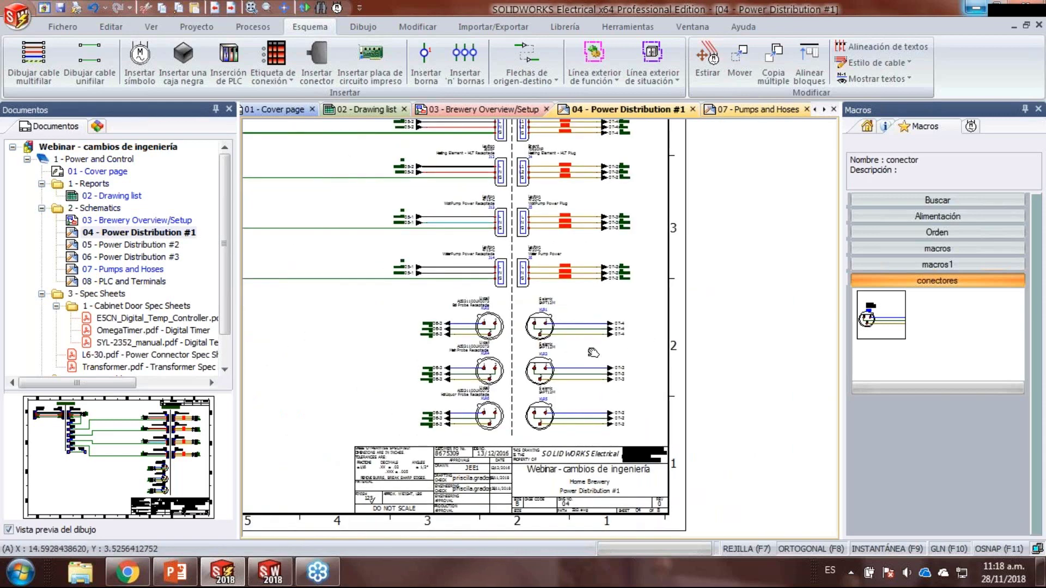
{"action": "scroll", "coordinate": [593, 353], "scroll_direction": "up", "scroll_amount": 2}
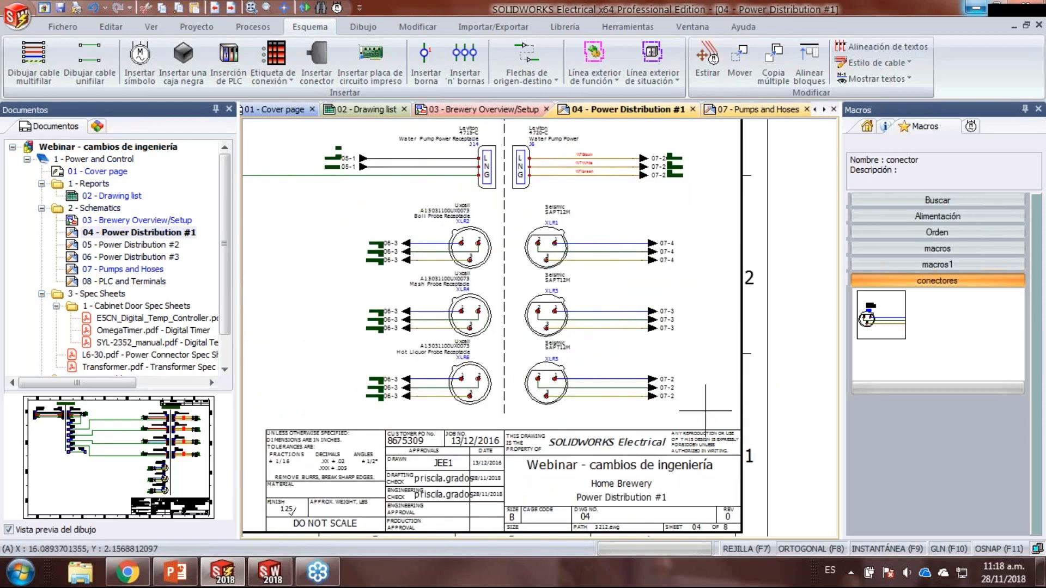
{"action": "left_click_drag", "start_coordinate": [510, 329], "coordinate": [689, 350]}
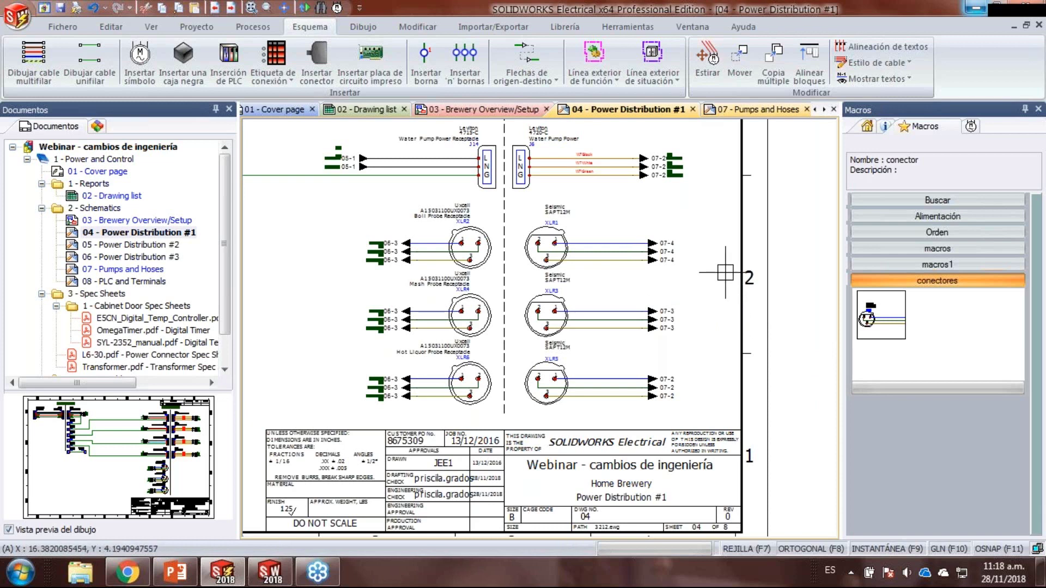
{"action": "scroll", "coordinate": [474, 299], "scroll_direction": "down", "scroll_amount": 2}
{"action": "scroll", "coordinate": [474, 299], "scroll_direction": "up", "scroll_amount": 4}
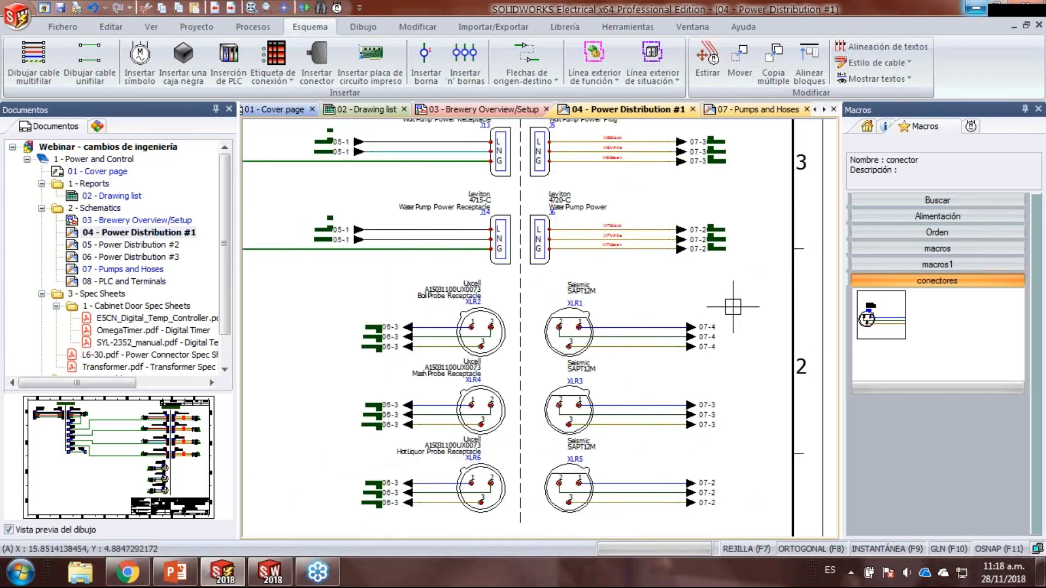
{"action": "left_click", "coordinate": [733, 307]}
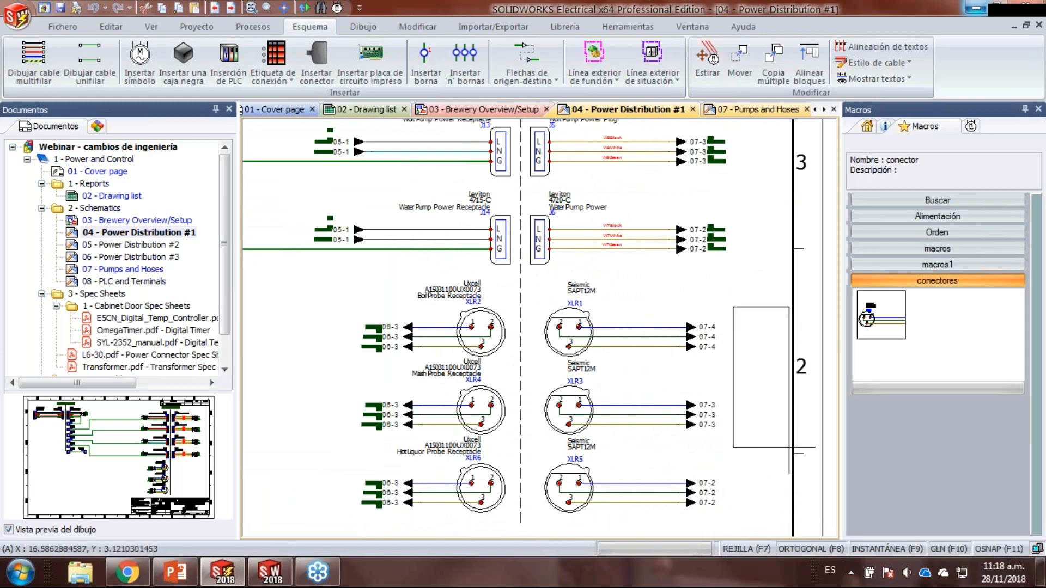
- Open the 03 - Brewery Overview/Setup drawing and examine kettles K1, K2 and K3 and the connector next to K1
{"action": "double_click", "coordinate": [146, 220]}
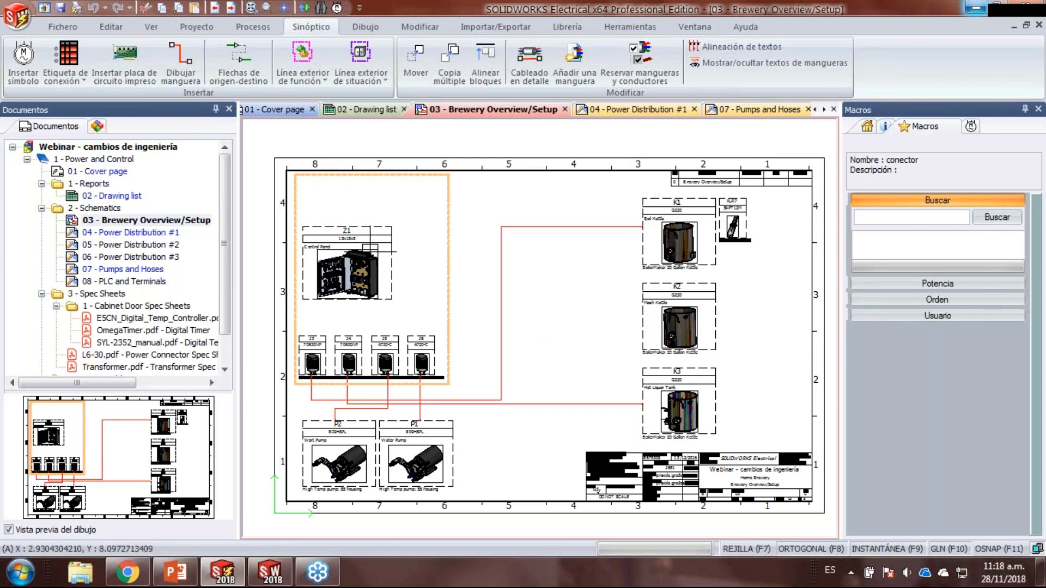
{"action": "scroll", "coordinate": [714, 233], "scroll_direction": "up", "scroll_amount": 4}
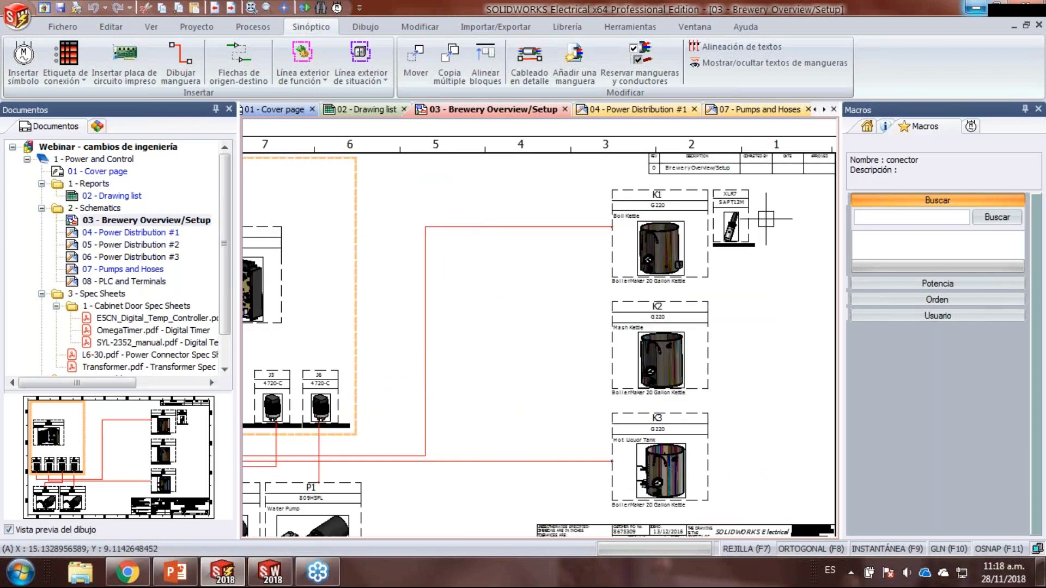
{"action": "scroll", "coordinate": [730, 417], "scroll_direction": "up", "scroll_amount": 1}
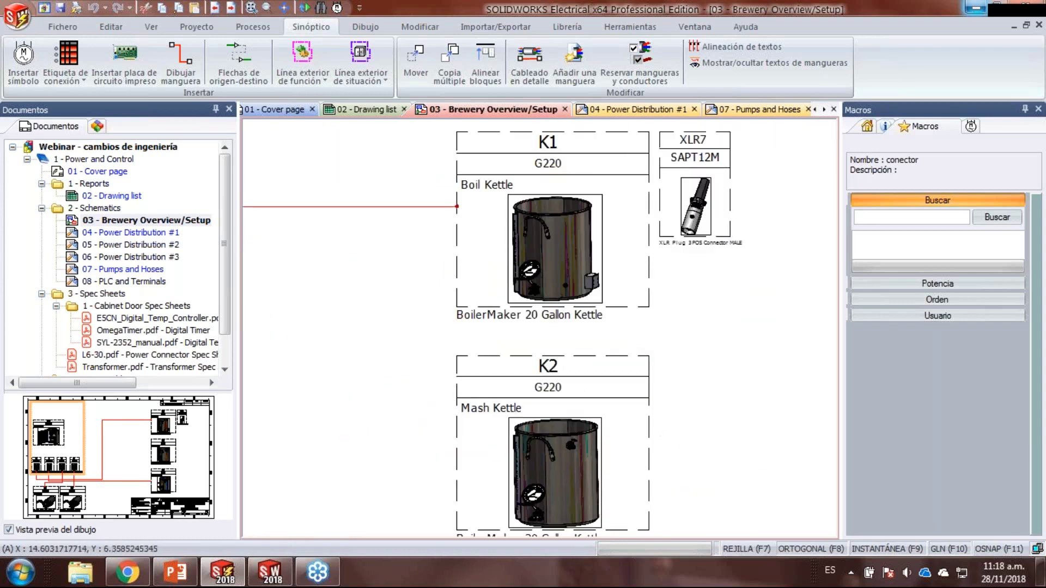
{"action": "middle_click_drag", "start_coordinate": [730, 418], "coordinate": [707, 115]}
{"action": "scroll", "coordinate": [404, 377], "scroll_direction": "down", "scroll_amount": 5}
{"action": "scroll", "coordinate": [379, 354], "scroll_direction": "down", "scroll_amount": 4}
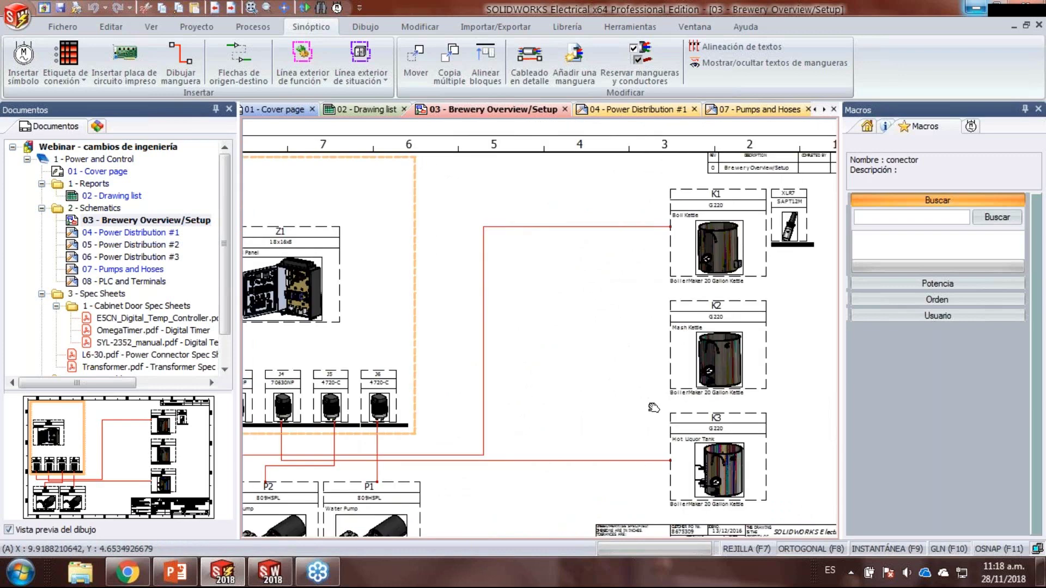
{"action": "mouse_move", "coordinate": [631, 419]}
{"action": "middle_mouse_down"}
{"action": "mouse_move", "coordinate": [597, 345]}
{"action": "mouse_move", "coordinate": [560, 362]}
{"action": "middle_mouse_up"}
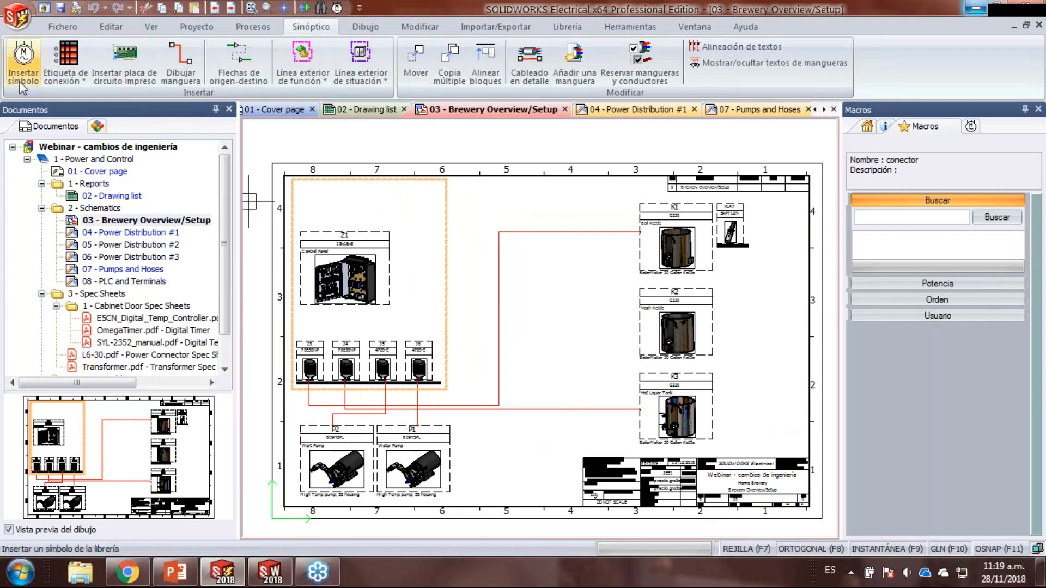
- Insert the male XLR connector symbol inside the orange location outline, above and beside control panel Z1
{"action": "left_click", "coordinate": [22, 61]}
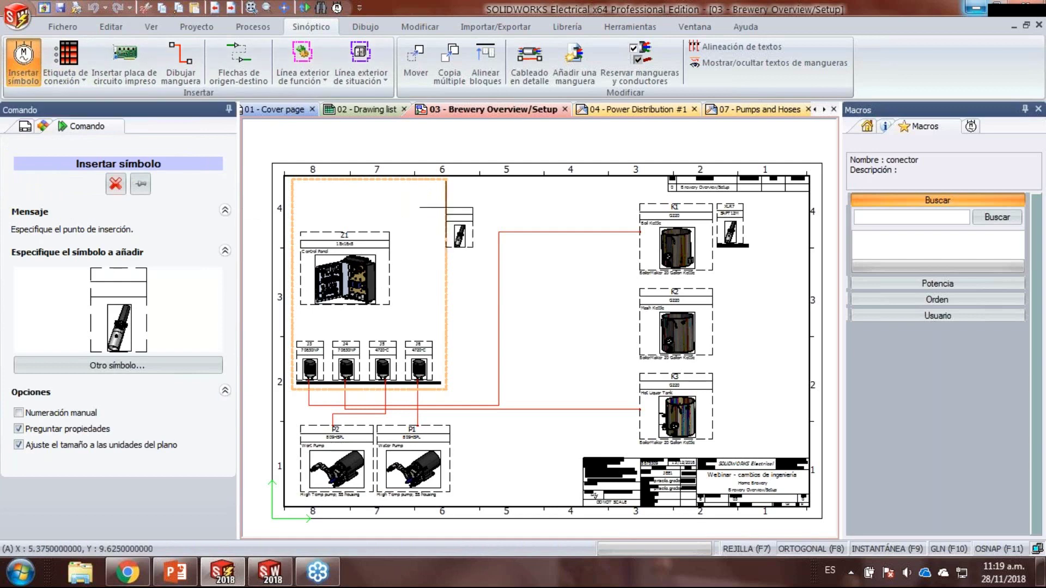
{"action": "scroll", "coordinate": [404, 190], "scroll_direction": "up", "scroll_amount": 1}
{"action": "scroll", "coordinate": [406, 191], "scroll_direction": "up", "scroll_amount": 1}
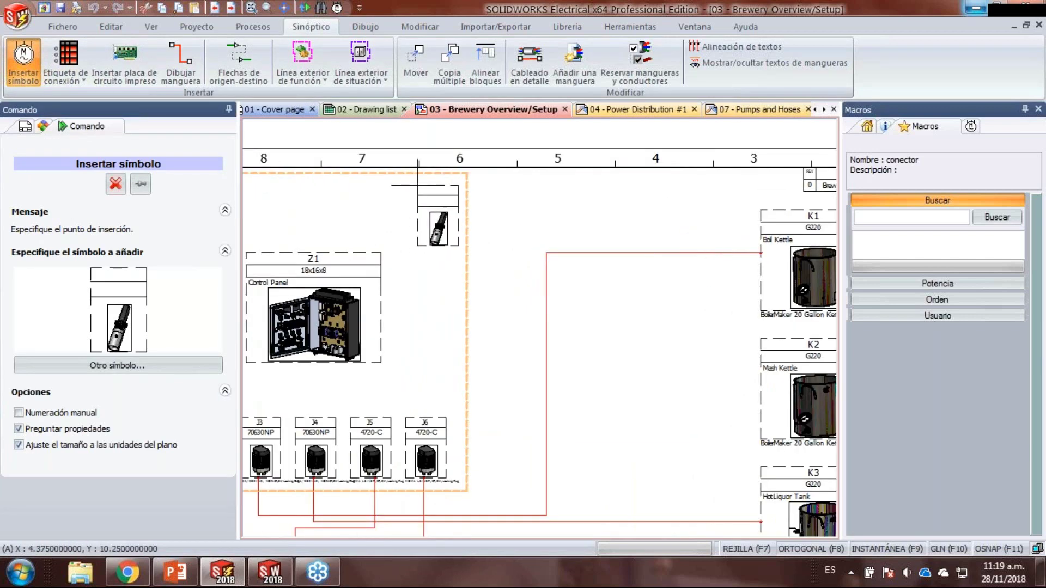
{"action": "left_click", "coordinate": [415, 188]}
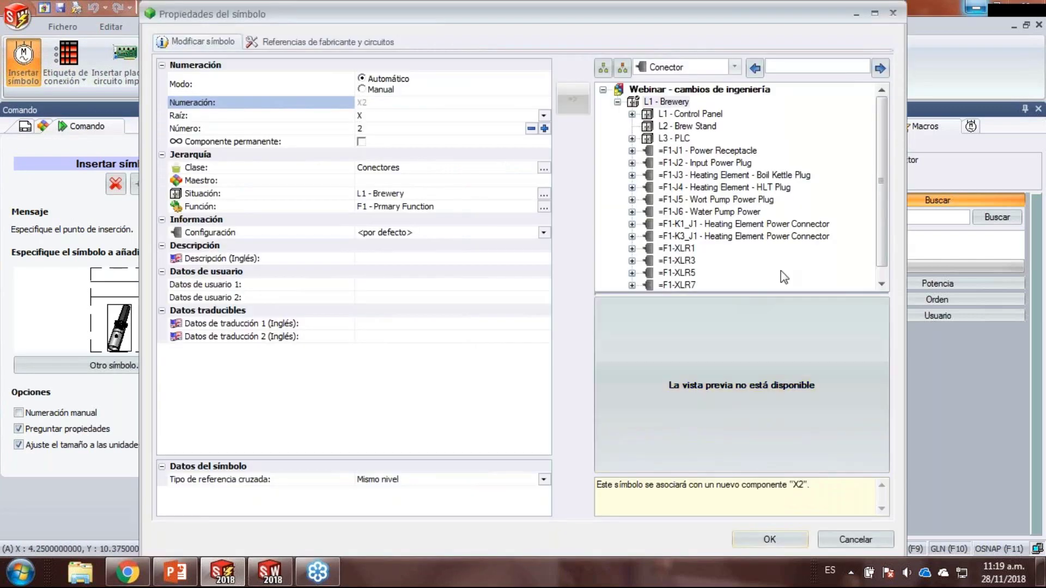
- Associate the new connector symbol with the existing component =F1-XLR1 and confirm its symbol properties
{"action": "scroll", "coordinate": [881, 190], "scroll_direction": "down", "scroll_amount": 1}
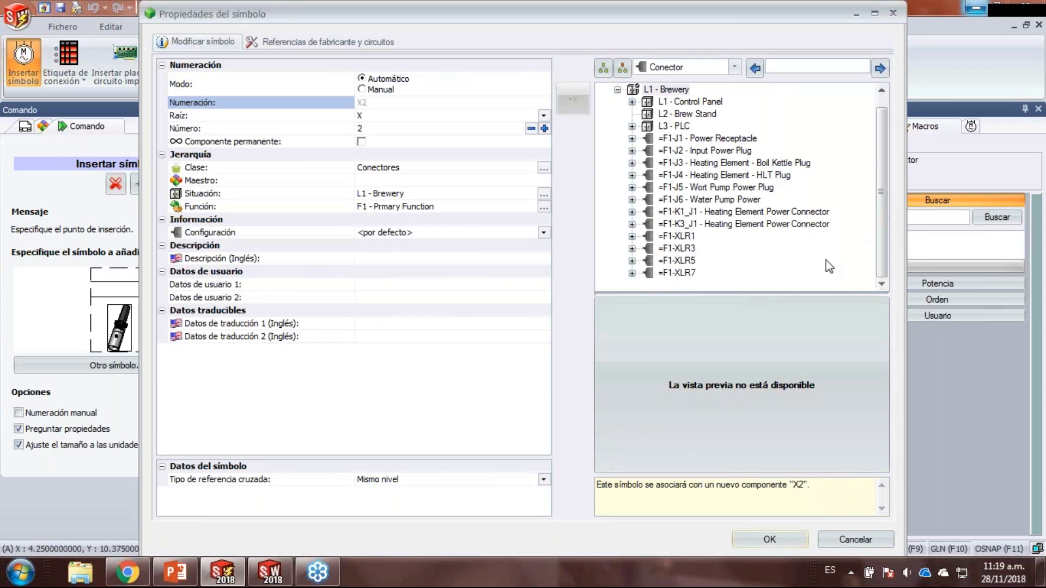
{"action": "left_click", "coordinate": [675, 236]}
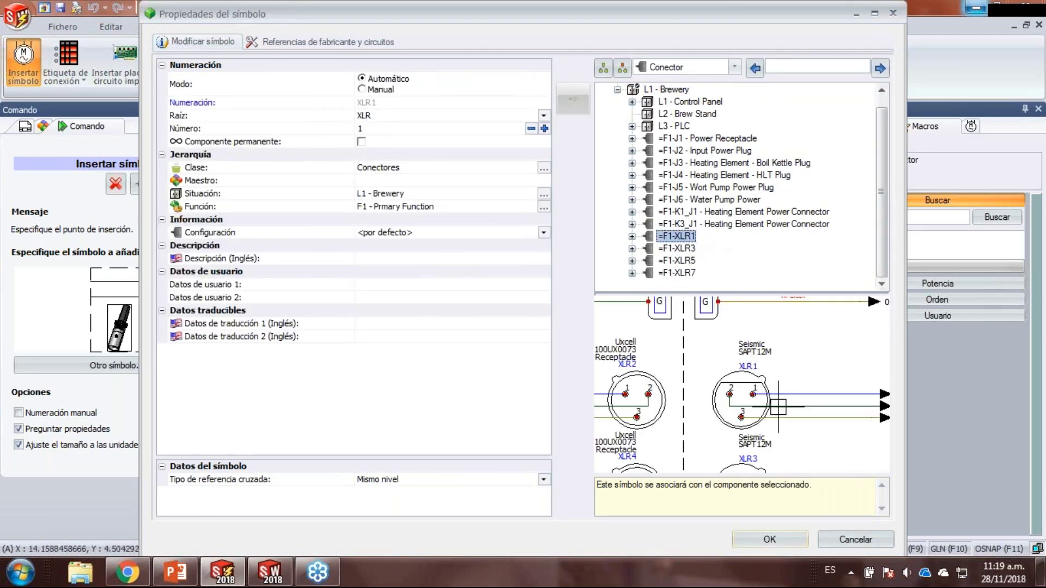
{"action": "middle_click_drag", "start_coordinate": [803, 383], "coordinate": [756, 354]}
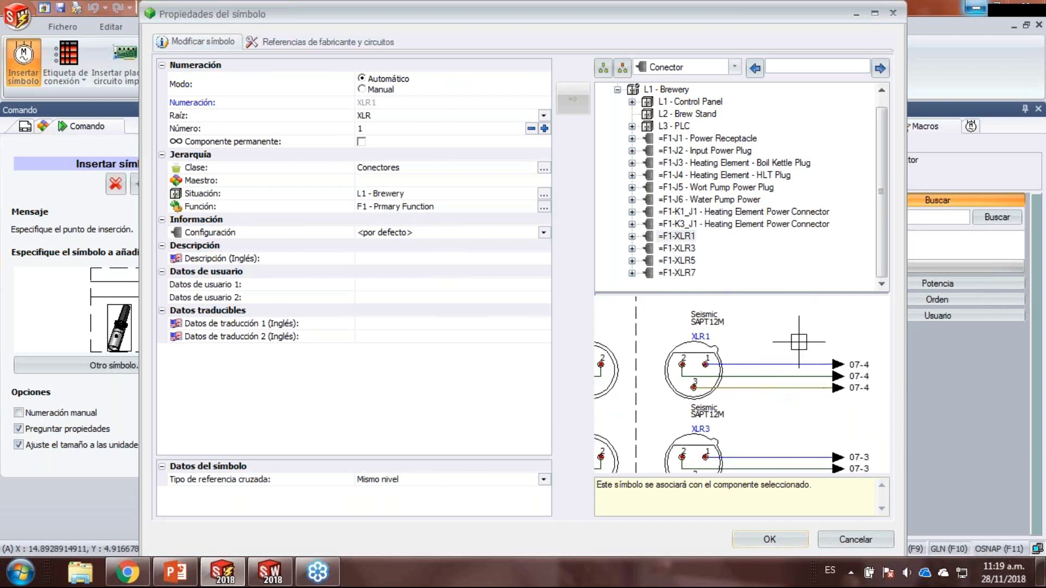
{"action": "scroll", "coordinate": [816, 381], "scroll_direction": "up", "scroll_amount": 1}
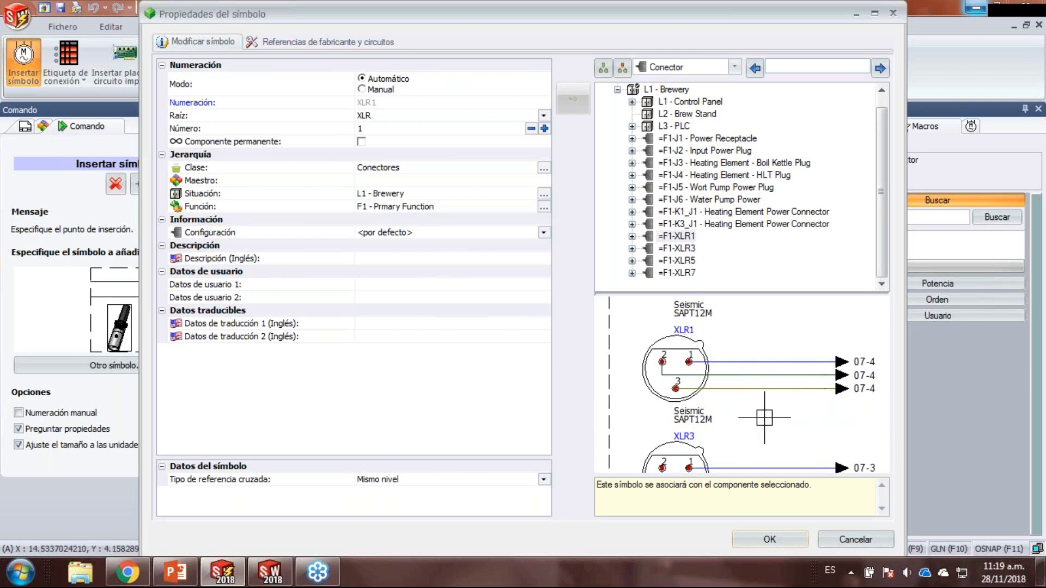
{"action": "left_click", "coordinate": [770, 540]}
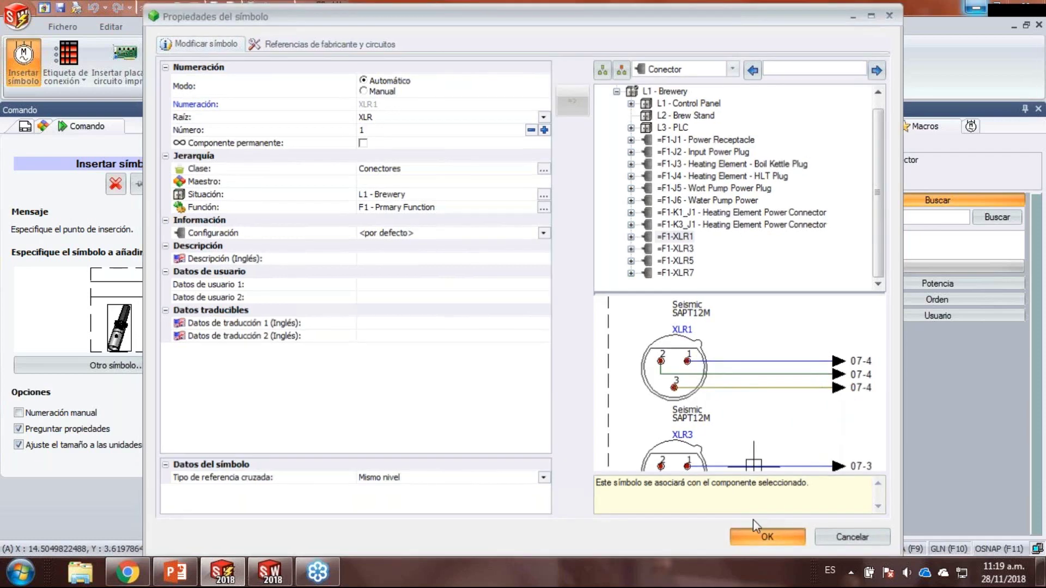
- Copy the XLR1 connector symbol and paste the copy directly below it inside the location outline
{"action": "middle_click_drag", "start_coordinate": [461, 309], "coordinate": [483, 320]}
{"action": "scroll", "coordinate": [444, 208], "scroll_direction": "up", "scroll_amount": 5}
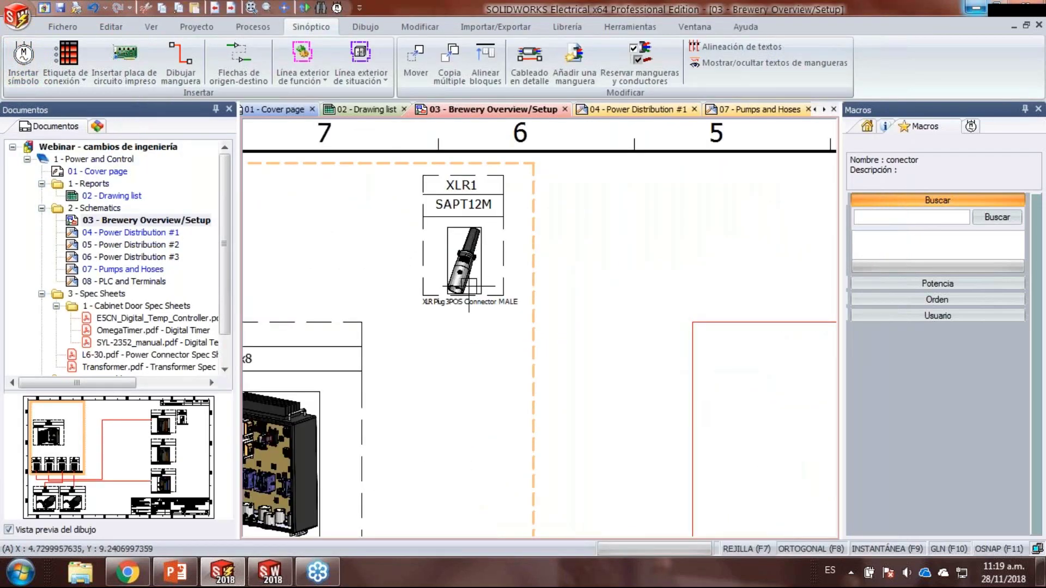
{"action": "scroll", "coordinate": [473, 317], "scroll_direction": "down", "scroll_amount": 3}
{"action": "middle_click_drag", "start_coordinate": [482, 330], "coordinate": [531, 265]}
{"action": "left_click", "coordinate": [525, 246]}
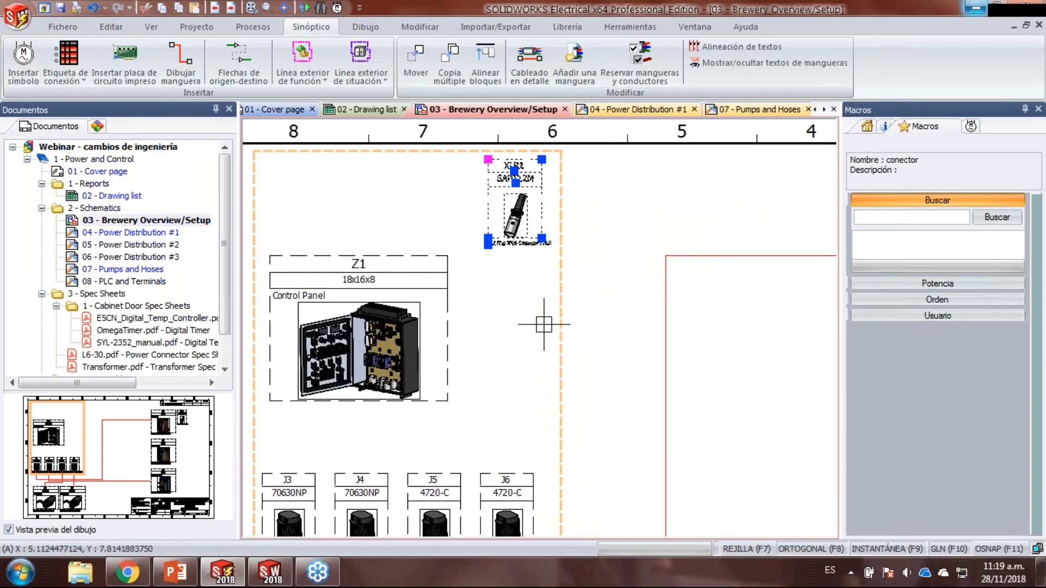
{"action": "key", "text": "ctrl+c"}
{"action": "key", "text": "ctrl+v"}
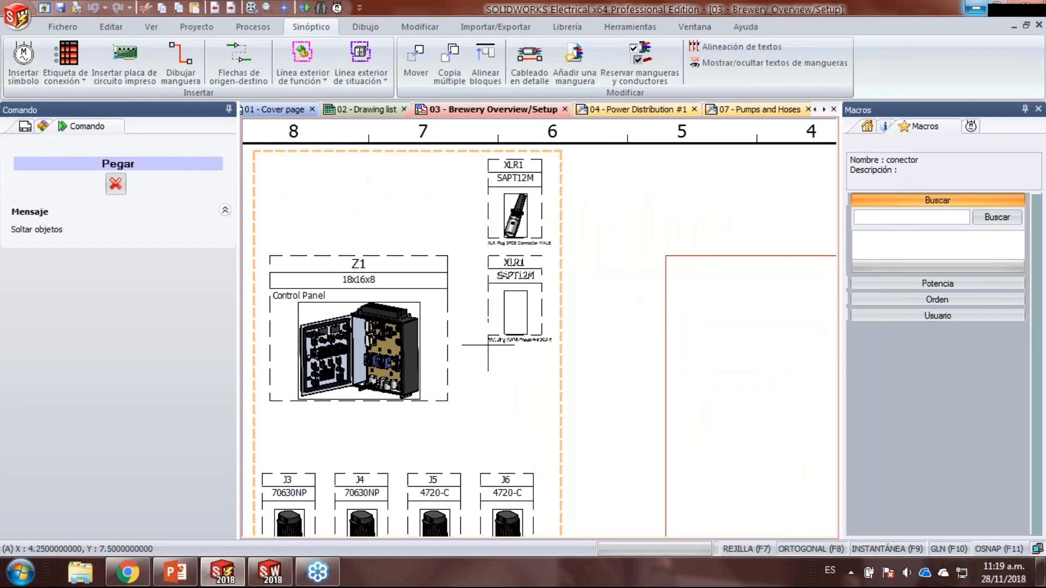
{"action": "left_click", "coordinate": [488, 345]}
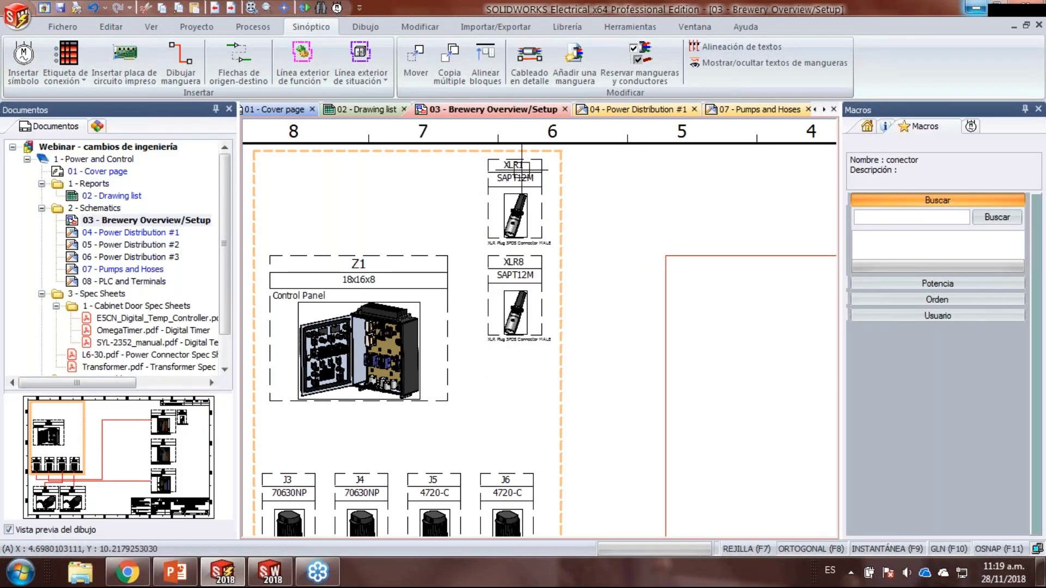
- Associate the pasted connector symbol below XLR1 with the existing component =F1-XLR3 through its symbol properties
{"action": "scroll", "coordinate": [491, 213], "scroll_direction": "up", "scroll_amount": 1}
{"action": "scroll", "coordinate": [490, 213], "scroll_direction": "up", "scroll_amount": 1}
{"action": "middle_click_drag", "start_coordinate": [490, 213], "coordinate": [476, 262]}
{"action": "mouse_move", "coordinate": [545, 363]}
{"action": "middle_mouse_down"}
{"action": "mouse_move", "coordinate": [545, 294]}
{"action": "mouse_move", "coordinate": [562, 240]}
{"action": "middle_mouse_up"}
{"action": "right_click", "coordinate": [578, 252]}
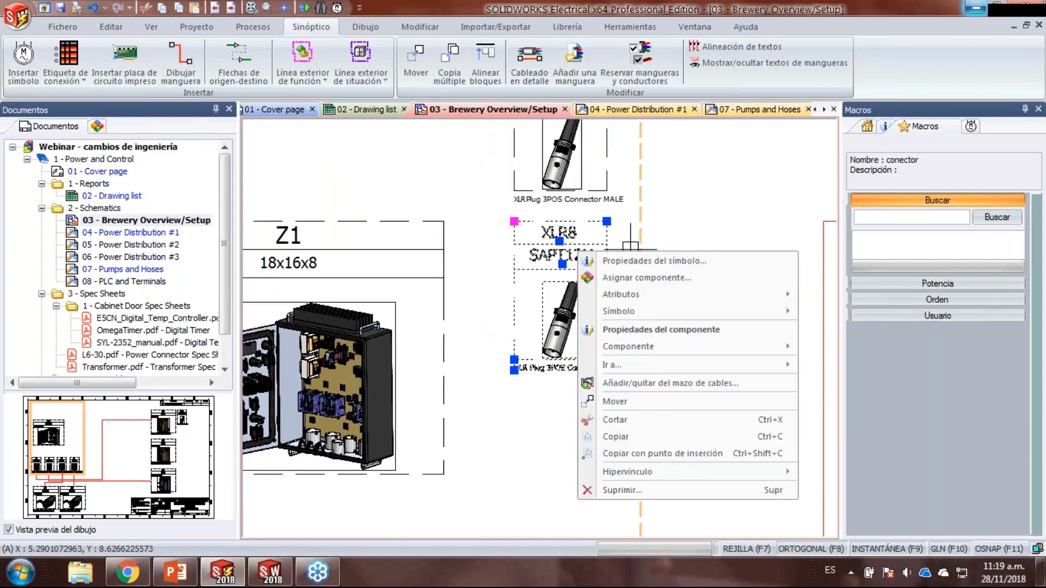
{"action": "left_click", "coordinate": [626, 261]}
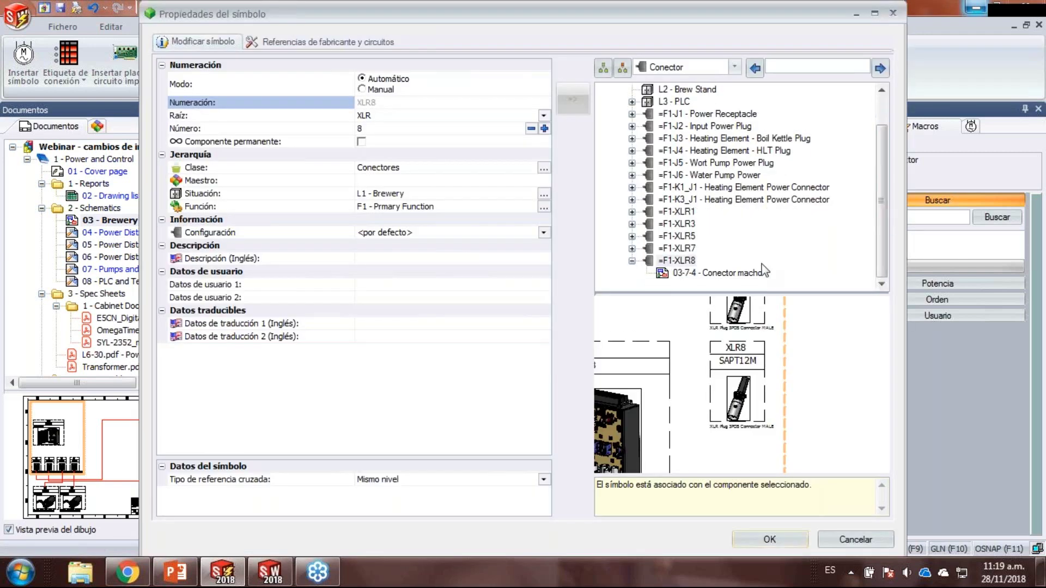
{"action": "left_click", "coordinate": [677, 224]}
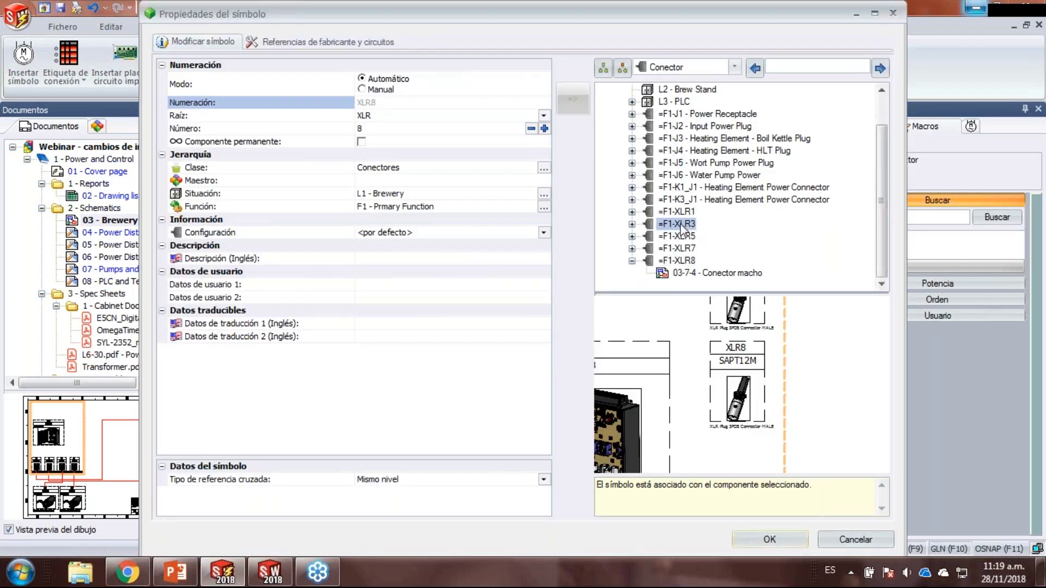
{"action": "left_click", "coordinate": [769, 539]}
- Copy the XLR3 connector symbol and paste the copy directly below it, above J6
{"action": "scroll", "coordinate": [567, 416], "scroll_direction": "down", "scroll_amount": 4}
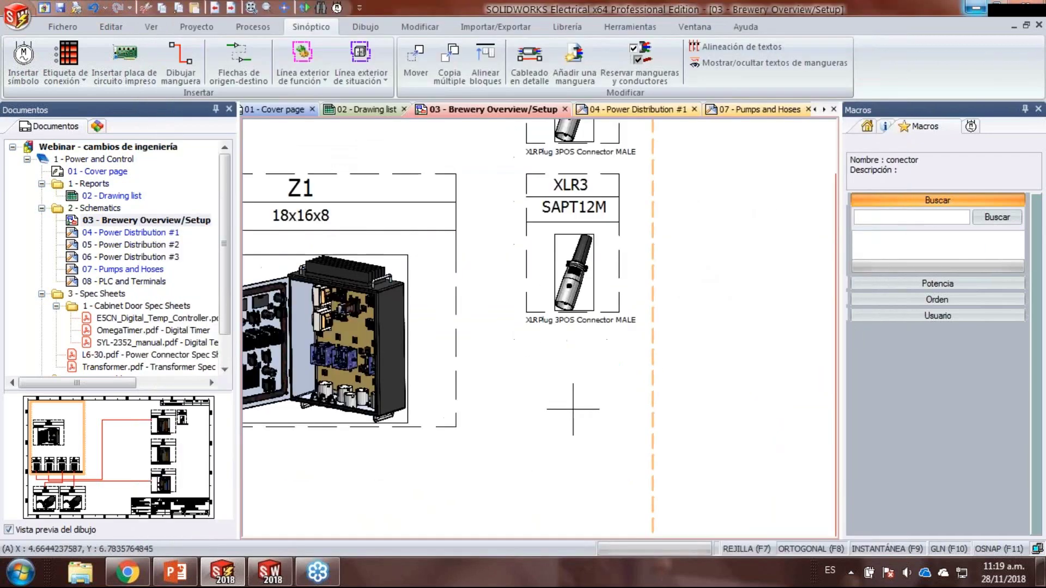
{"action": "left_click", "coordinate": [602, 319]}
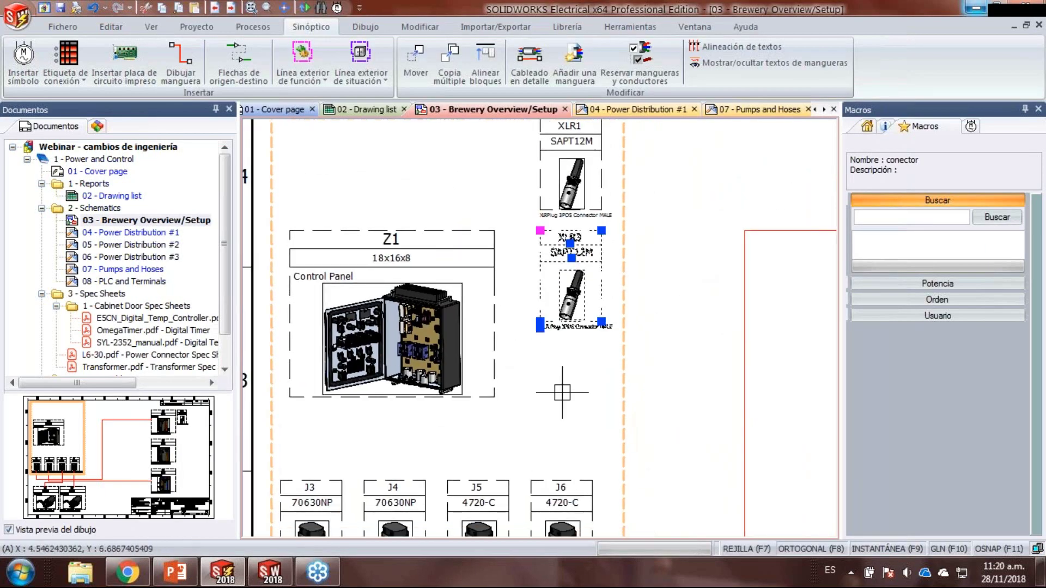
{"action": "key", "text": "ctrl+c"}
{"action": "key", "text": "ctrl+v"}
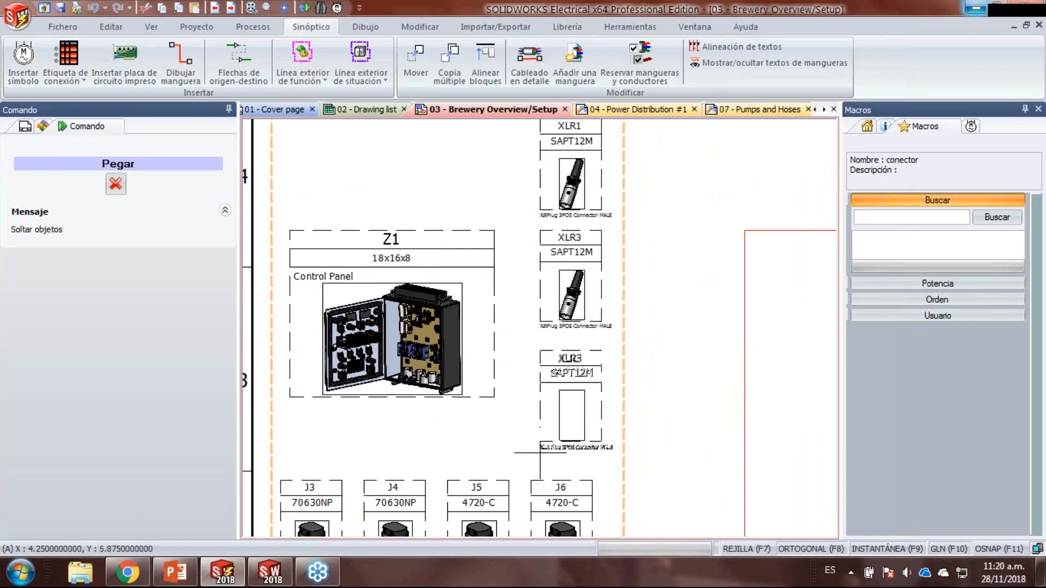
{"action": "left_click", "coordinate": [540, 444]}
- Associate the pasted connector symbol below XLR3 with the existing component =F1-XLR5 through its symbol properties
{"action": "right_click", "coordinate": [564, 367]}
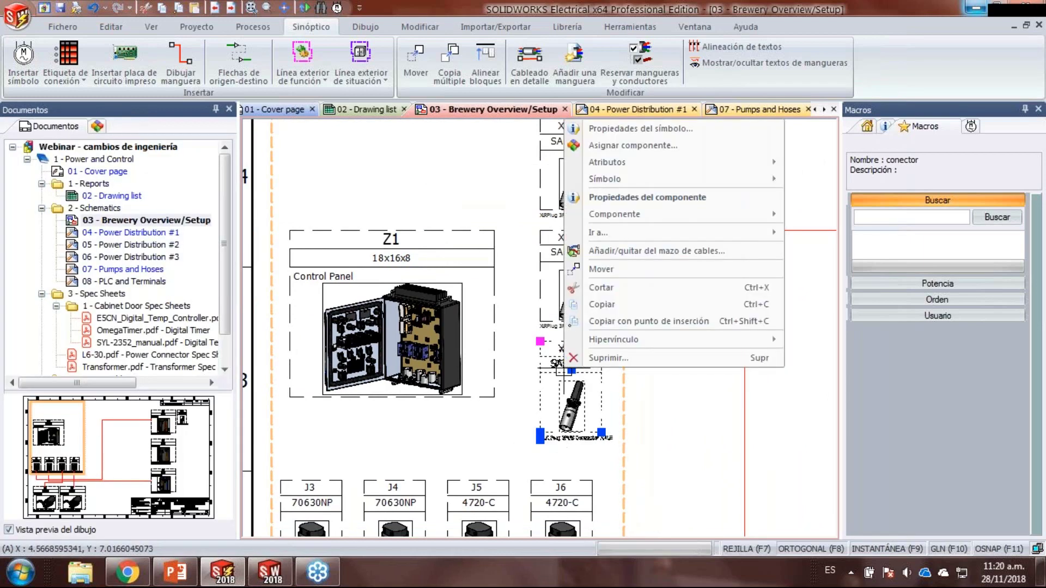
{"action": "left_click", "coordinate": [616, 198]}
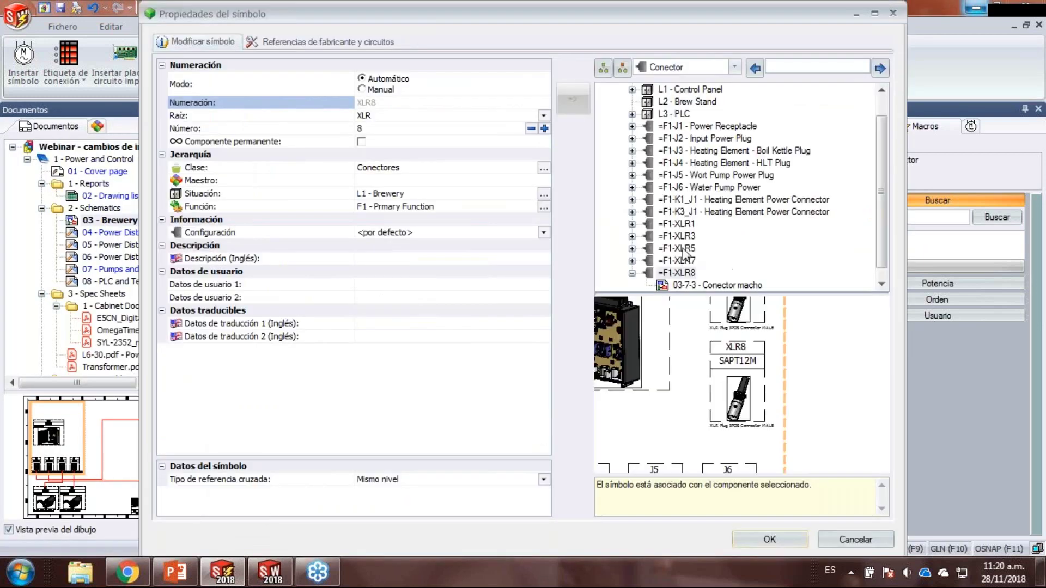
{"action": "left_click", "coordinate": [681, 248]}
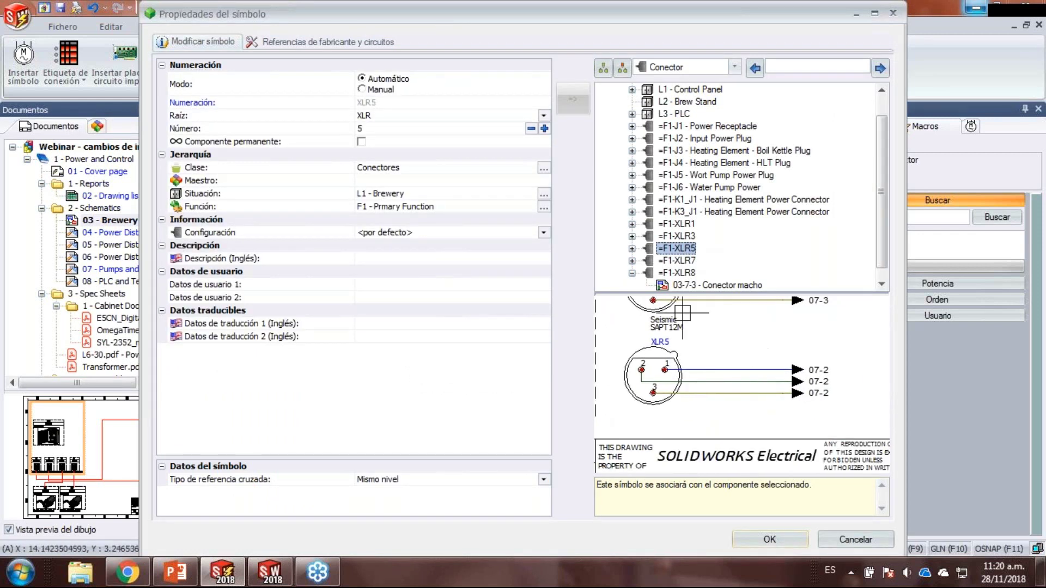
{"action": "left_click", "coordinate": [770, 542]}
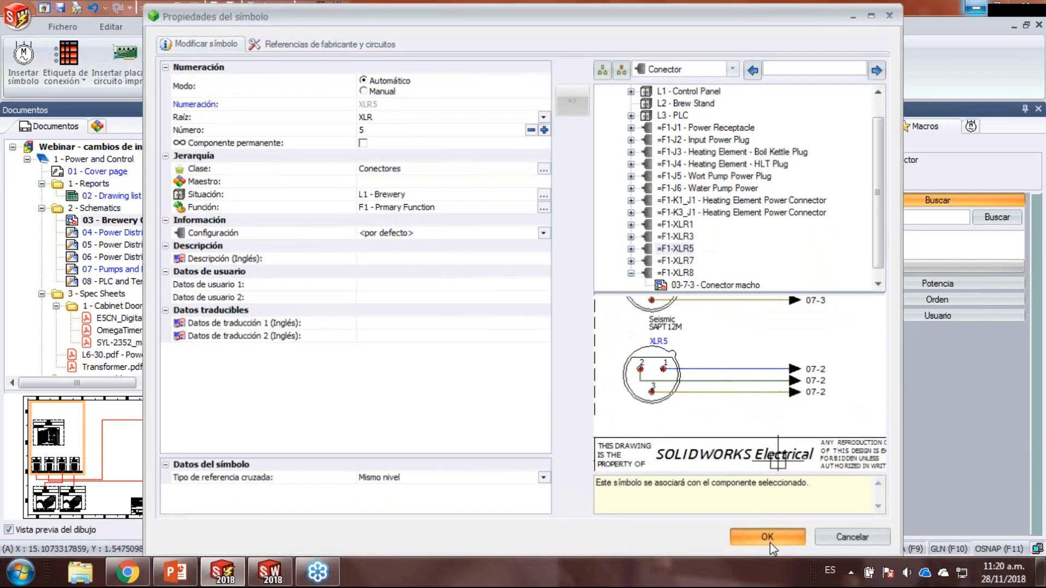
{"action": "key", "text": "Escape"}
- Draw a Sensor cable from connector XLR1 straight across to the Boil Kettle K1
{"action": "scroll", "coordinate": [661, 365], "scroll_direction": "down", "scroll_amount": 3}
{"action": "middle_click_drag", "start_coordinate": [749, 315], "coordinate": [524, 288]}
{"action": "scroll", "coordinate": [524, 289], "scroll_direction": "down", "scroll_amount": 2}
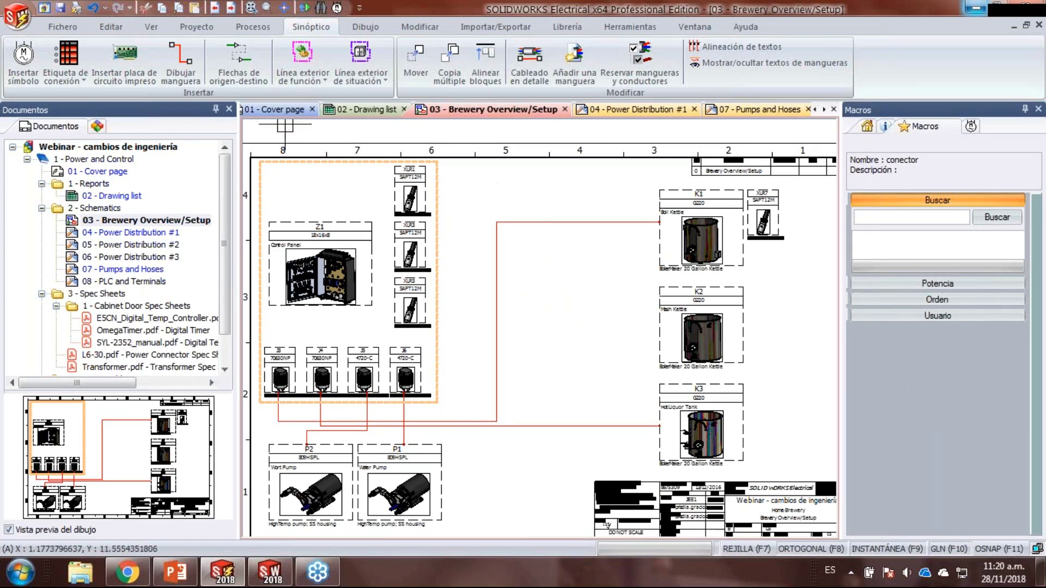
{"action": "left_click", "coordinate": [194, 78]}
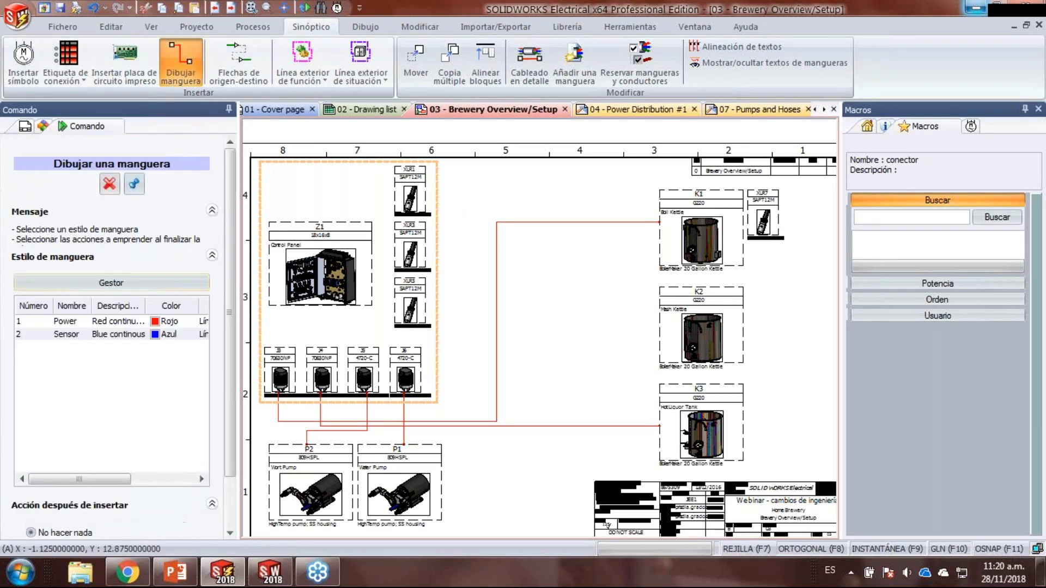
{"action": "left_click", "coordinate": [158, 355]}
{"action": "scroll", "coordinate": [541, 227], "scroll_direction": "up", "scroll_amount": 2}
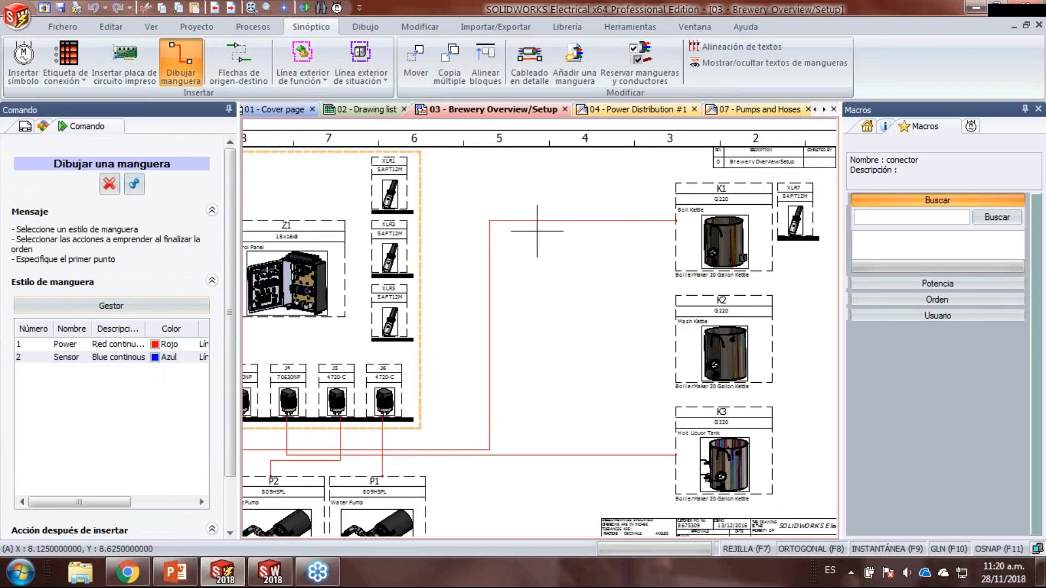
{"action": "left_click", "coordinate": [389, 189]}
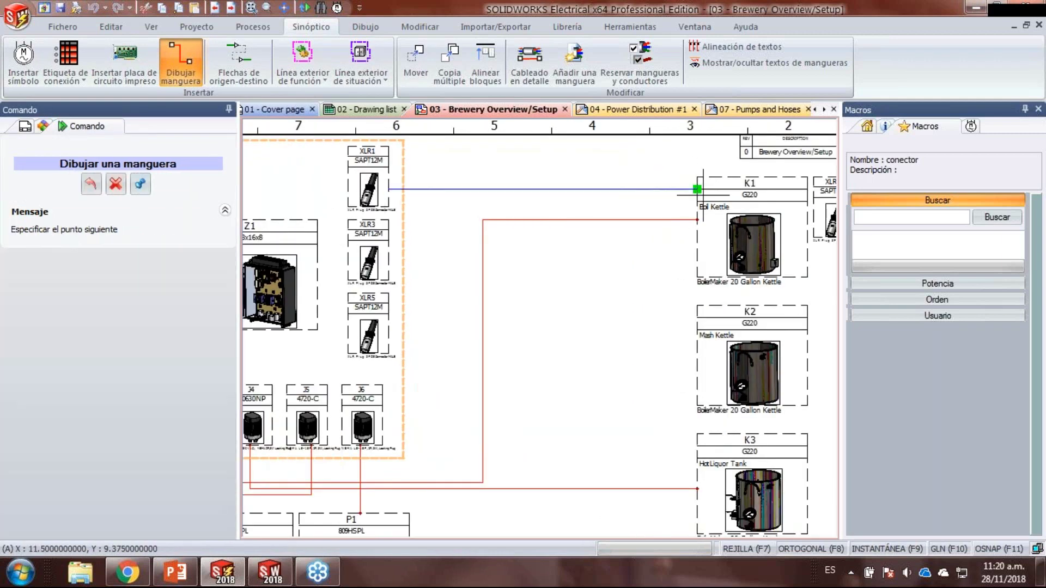
{"action": "left_click", "coordinate": [698, 189]}
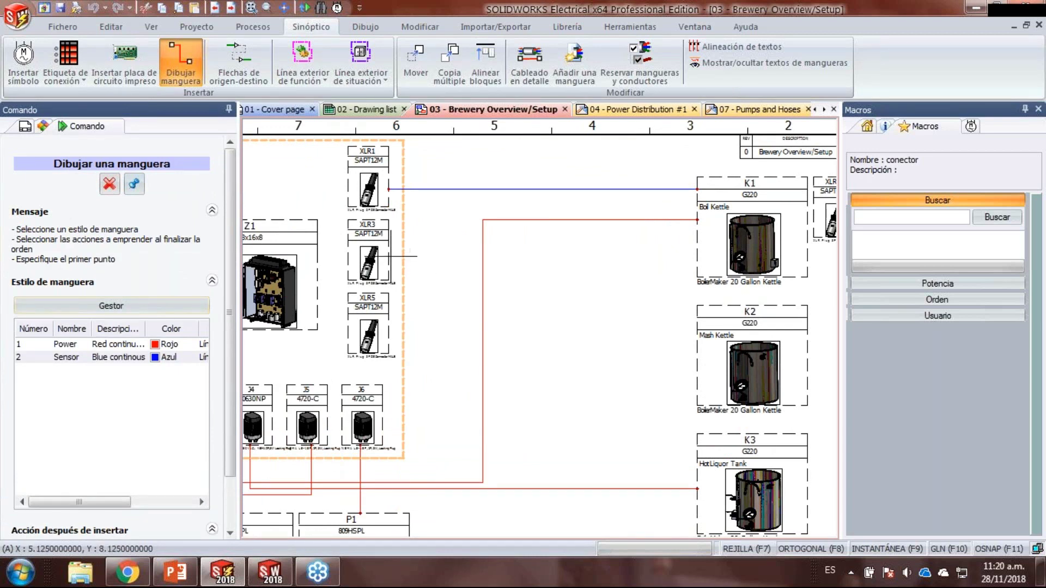
- Draw a Sensor cable from connector XLR3, bending down midway, to the Mash Kettle K2
{"action": "left_click", "coordinate": [388, 256]}
{"action": "left_click", "coordinate": [563, 256]}
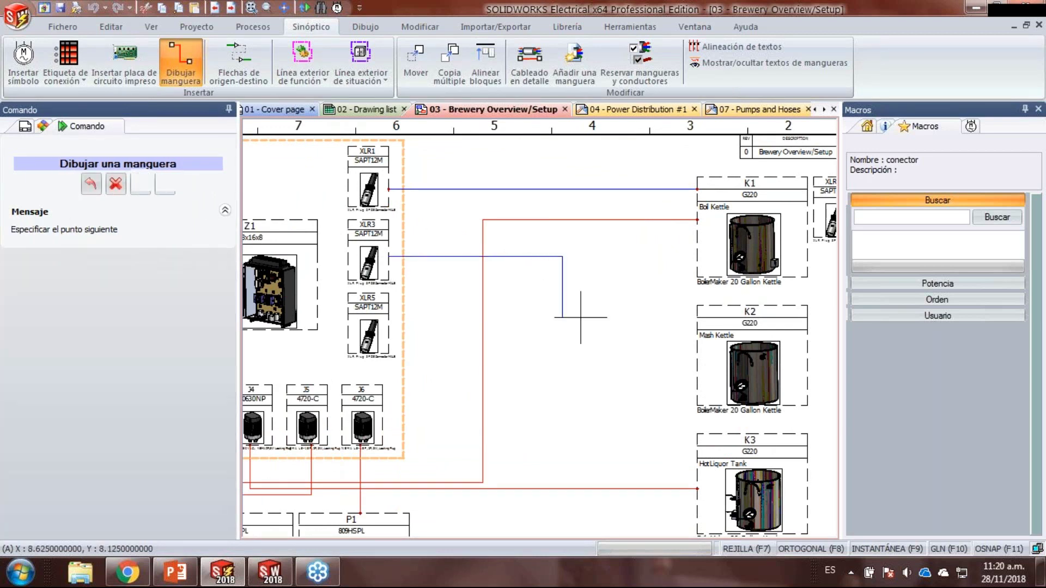
{"action": "left_click", "coordinate": [697, 373]}
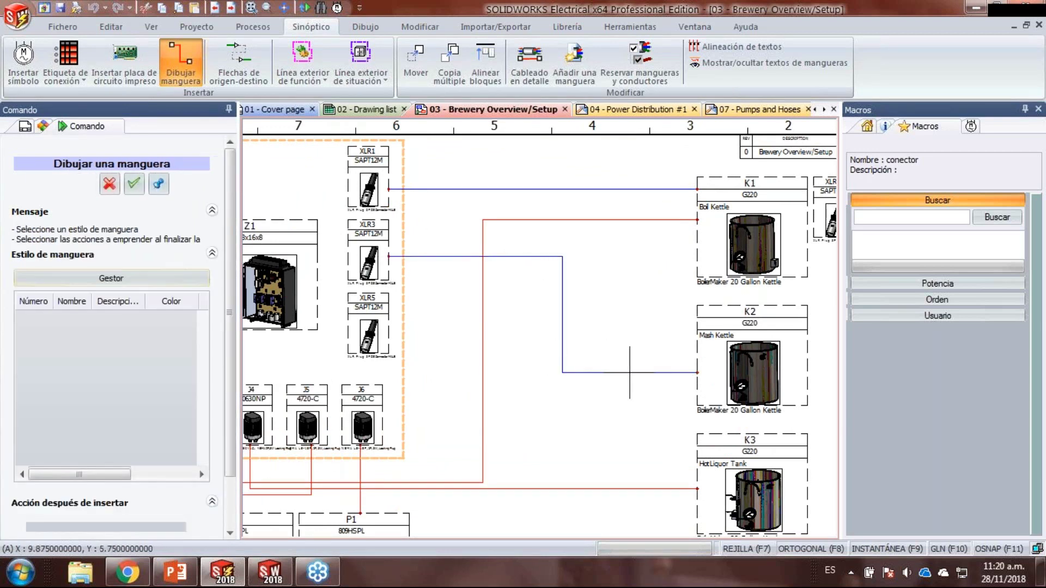
- Draw a Sensor cable from connector XLR5 to the Hot Liquor Tank K3, routed above its red power cable, and end cable drawing
{"action": "middle_click_drag", "start_coordinate": [560, 420], "coordinate": [525, 360]}
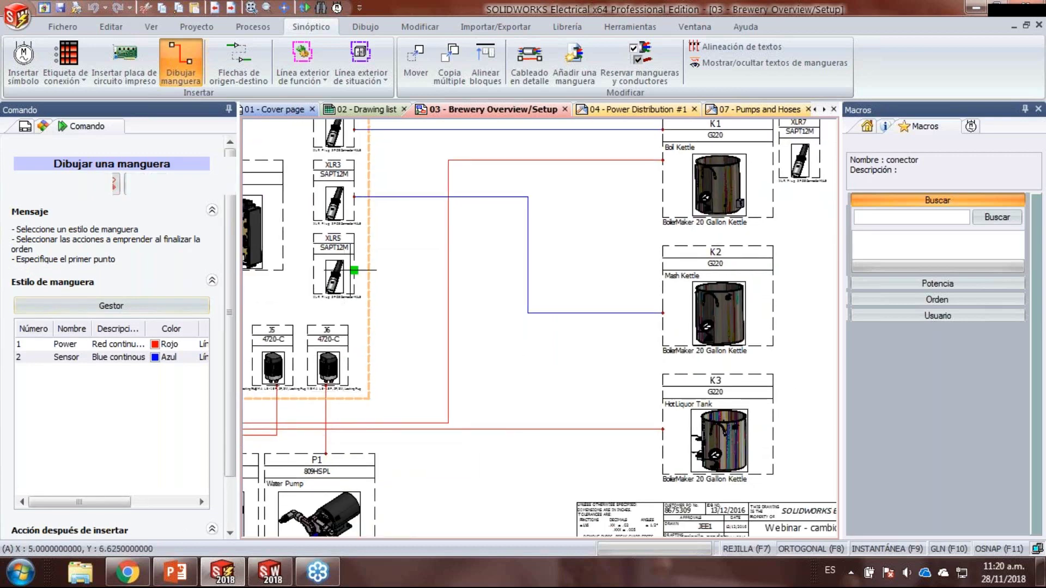
{"action": "left_click", "coordinate": [354, 270]}
{"action": "left_click", "coordinate": [483, 411]}
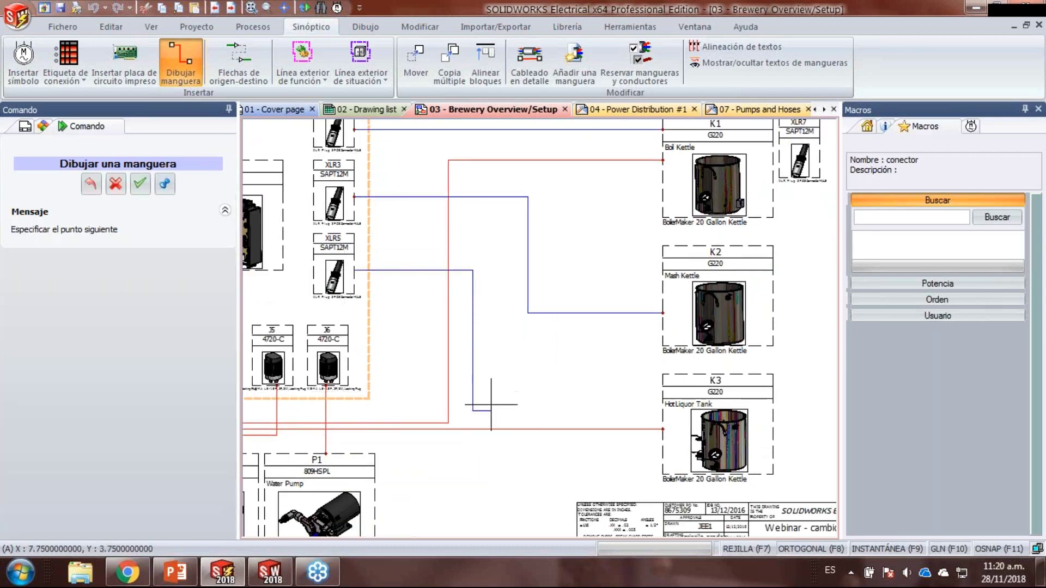
{"action": "left_click", "coordinate": [681, 399]}
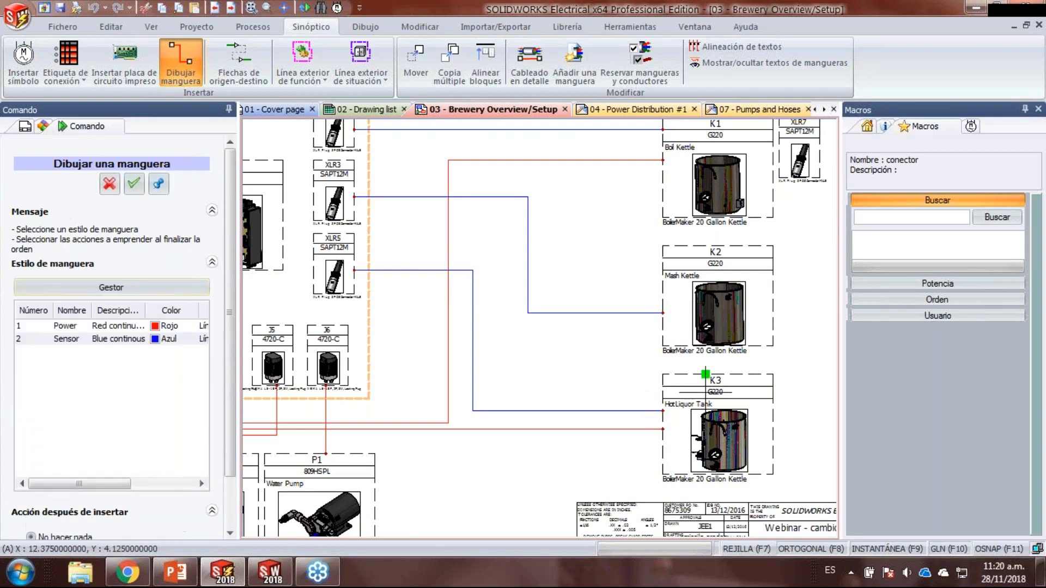
{"action": "key", "text": "Escape"}
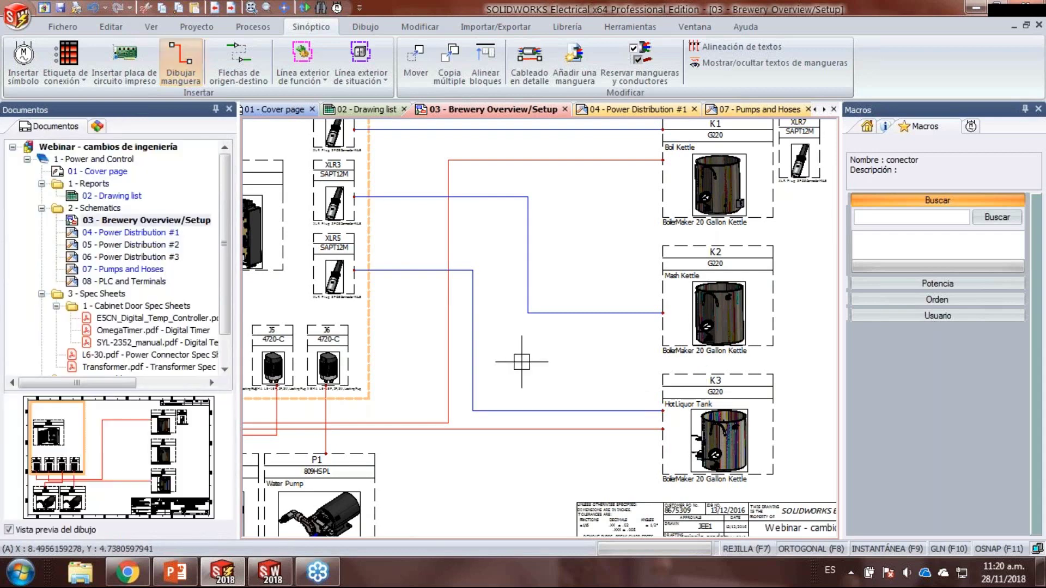
- Open the detailed cabling of the Sensor cable between XLR1 and K1 and examine its wires that have no cable assigned
{"action": "scroll", "coordinate": [531, 349], "scroll_direction": "down", "scroll_amount": 2}
{"action": "middle_click_drag", "start_coordinate": [531, 348], "coordinate": [551, 401]}
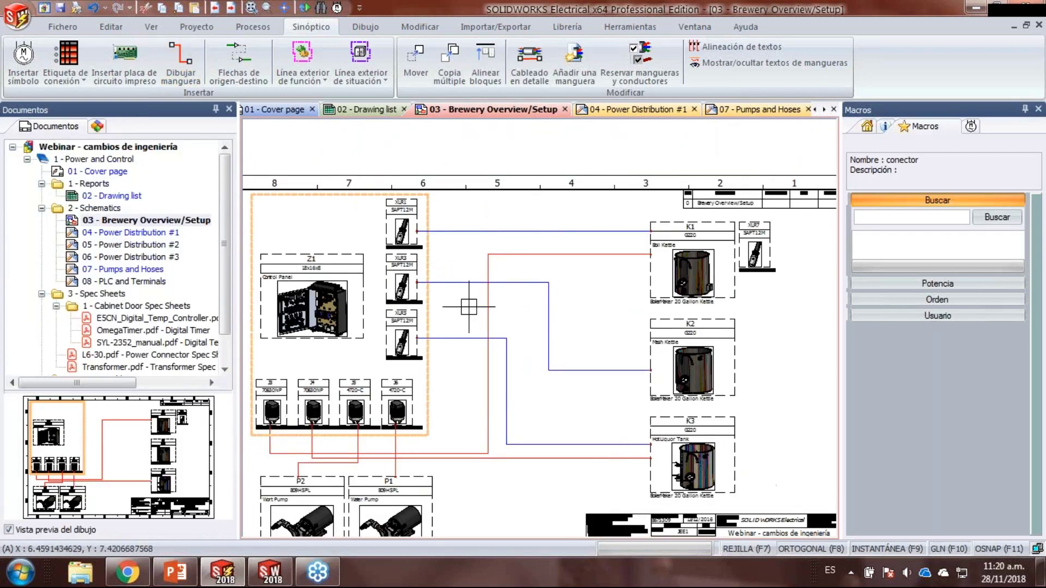
{"action": "left_click", "coordinate": [539, 230]}
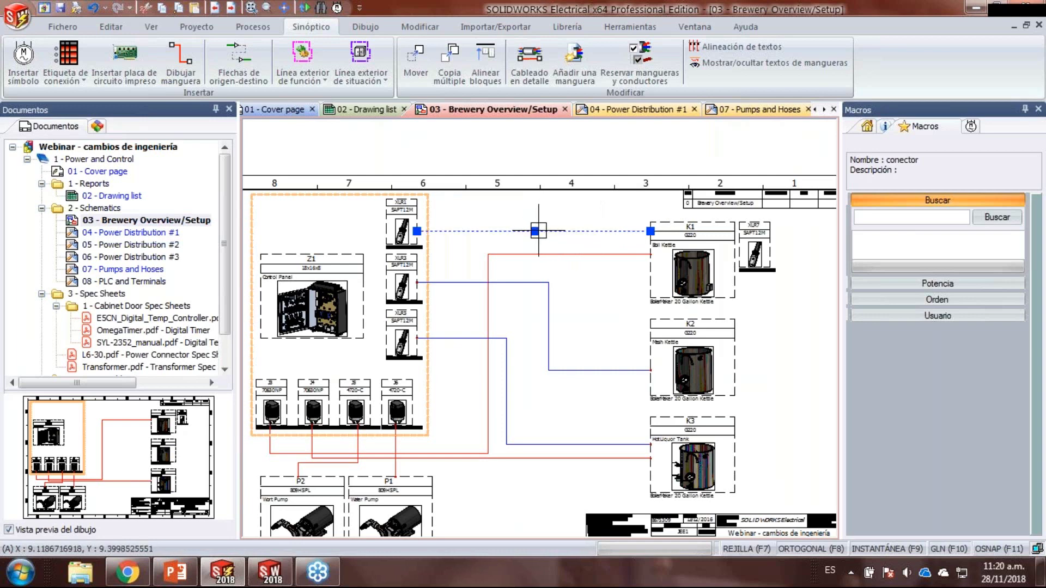
{"action": "right_click", "coordinate": [576, 231]}
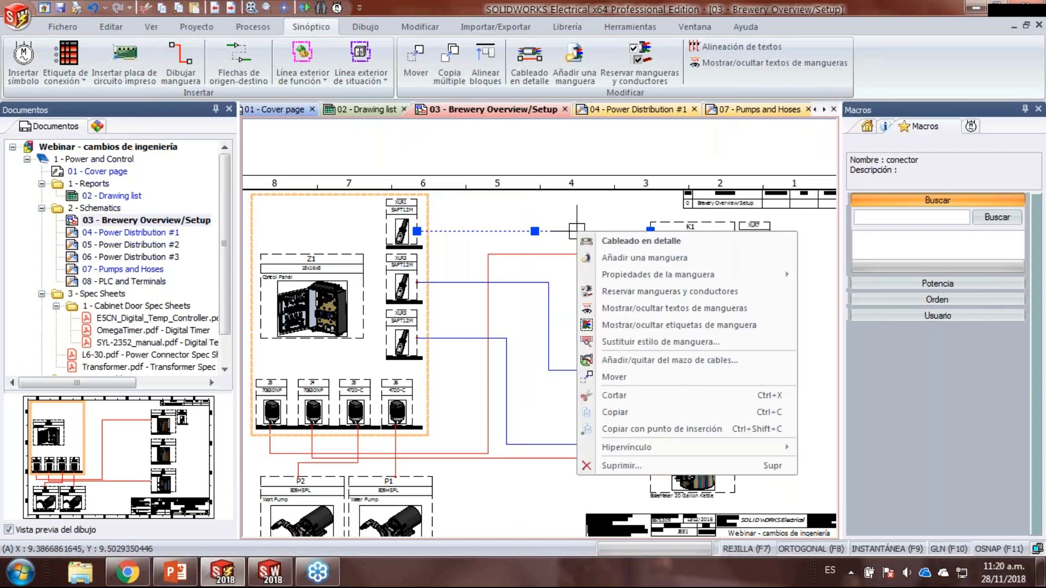
{"action": "left_click", "coordinate": [607, 244]}
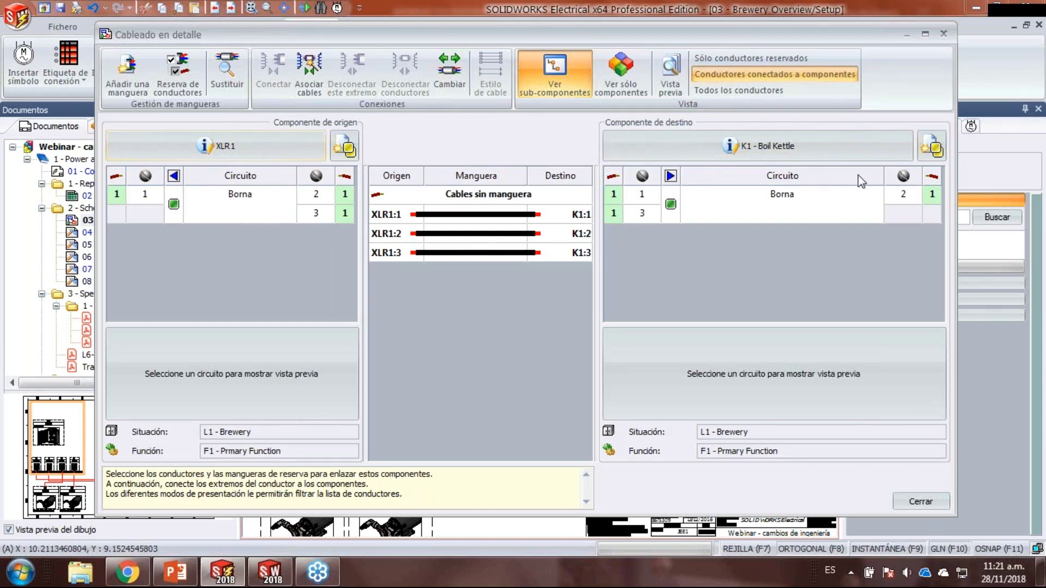
{"action": "left_click", "coordinate": [476, 231]}
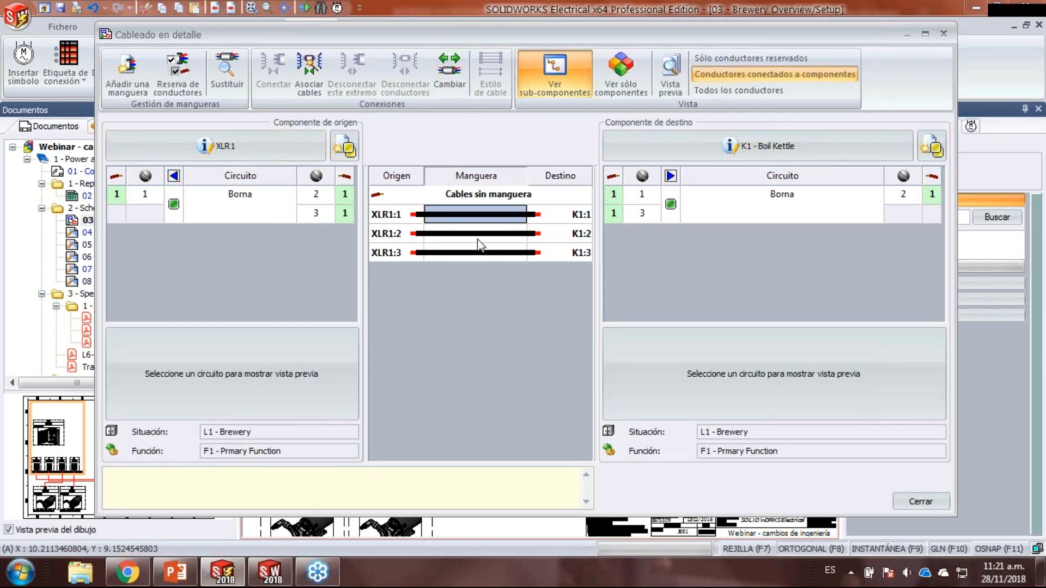
{"action": "left_click", "coordinate": [477, 212]}
{"action": "left_click", "coordinate": [466, 240]}
{"action": "left_click", "coordinate": [469, 252]}
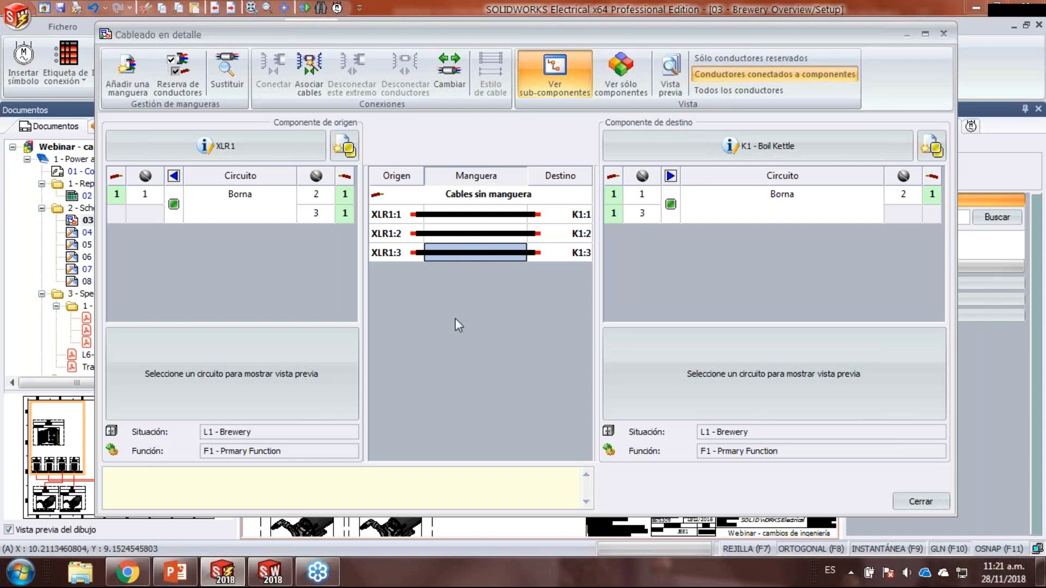
- Reserve cable W4 - Boil Kettle Temp Probe with its Blue, Green and Yellow conductors for the XLR1 to K1 link
{"action": "left_click", "coordinate": [182, 85]}
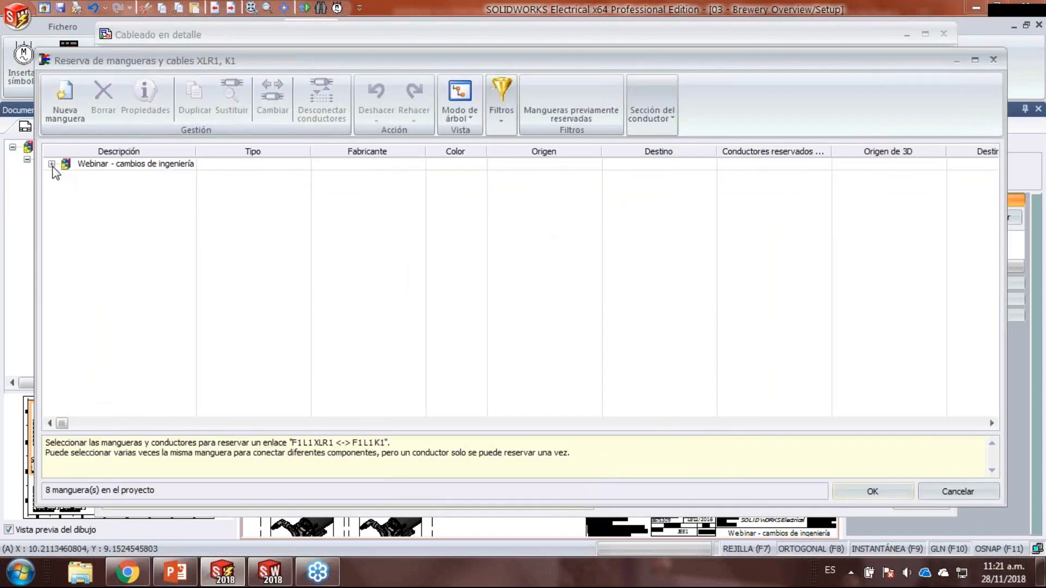
{"action": "left_click", "coordinate": [52, 165]}
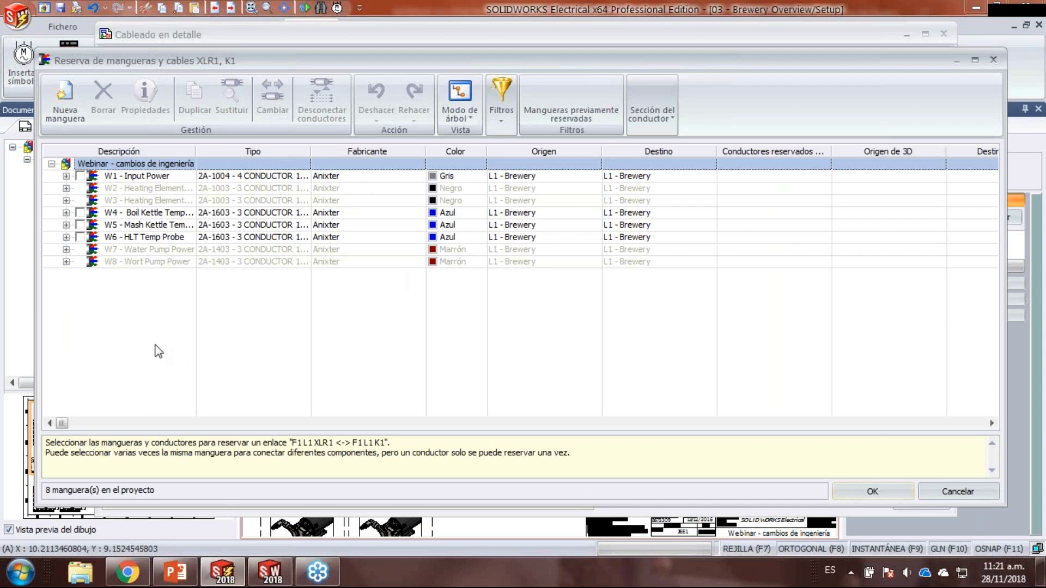
{"action": "left_click", "coordinate": [80, 212]}
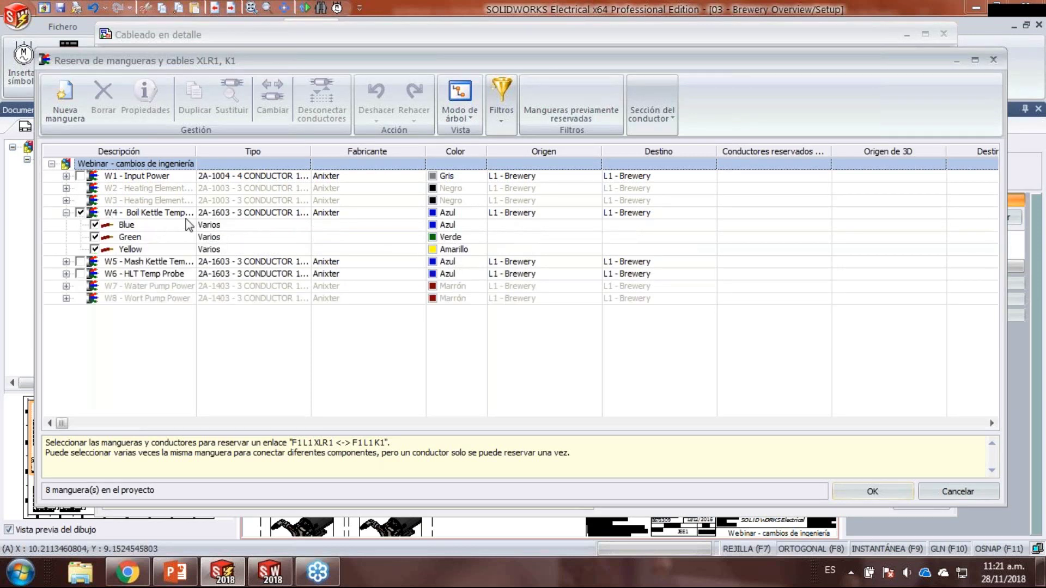
{"action": "left_click", "coordinate": [884, 495]}
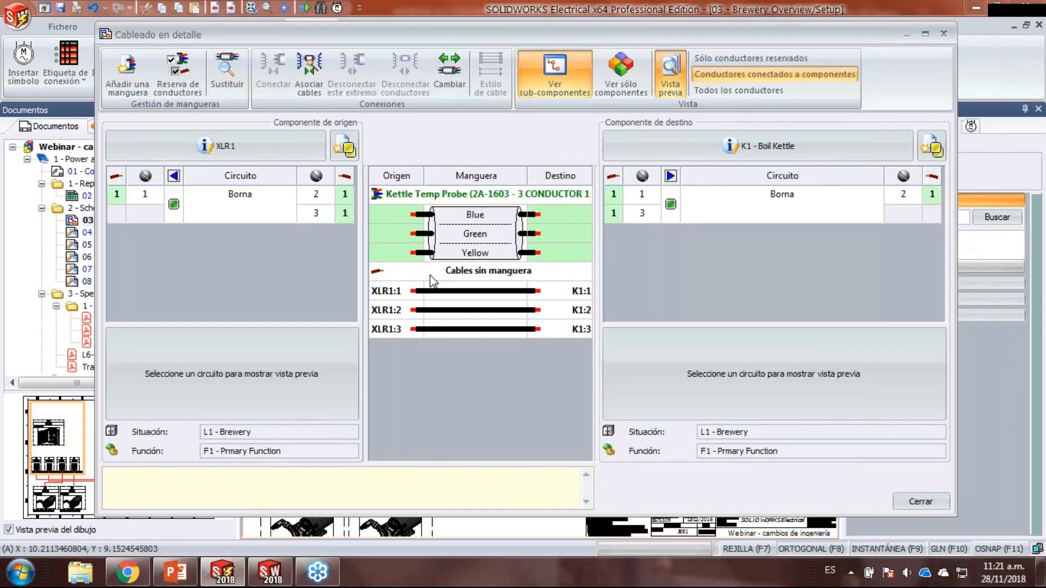
- Associate the W4 conductors with the three wires between XLR1 and K1, and close the detailed cabling
{"action": "left_click", "coordinate": [482, 217]}
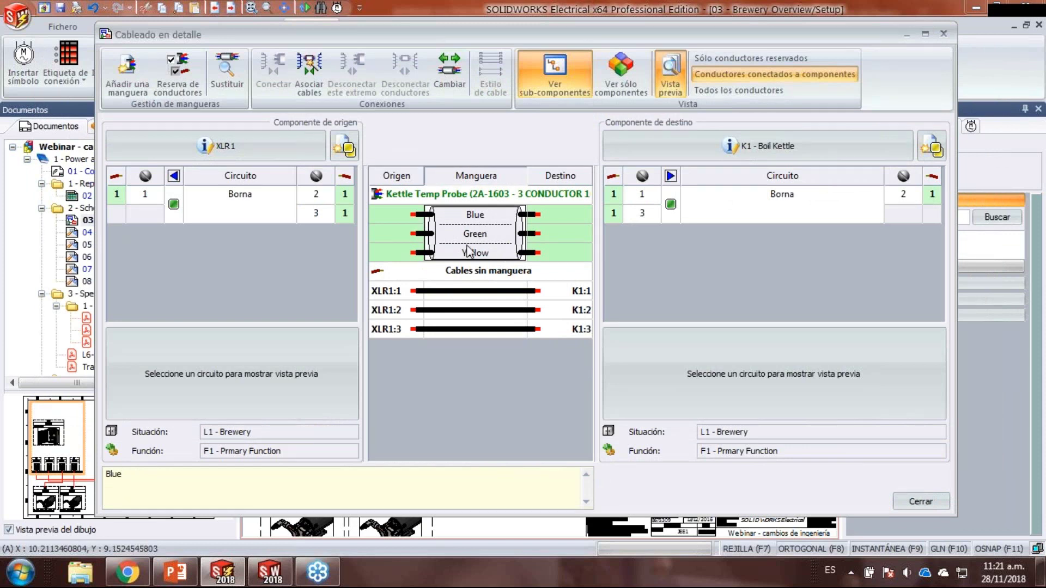
{"action": "left_click", "coordinate": [497, 293]}
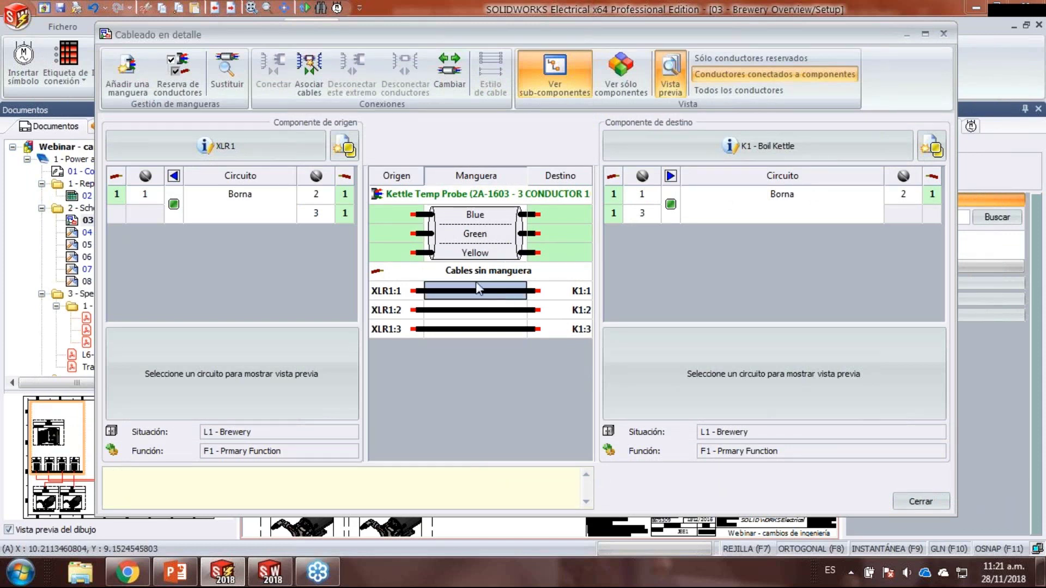
{"action": "left_click", "coordinate": [474, 229]}
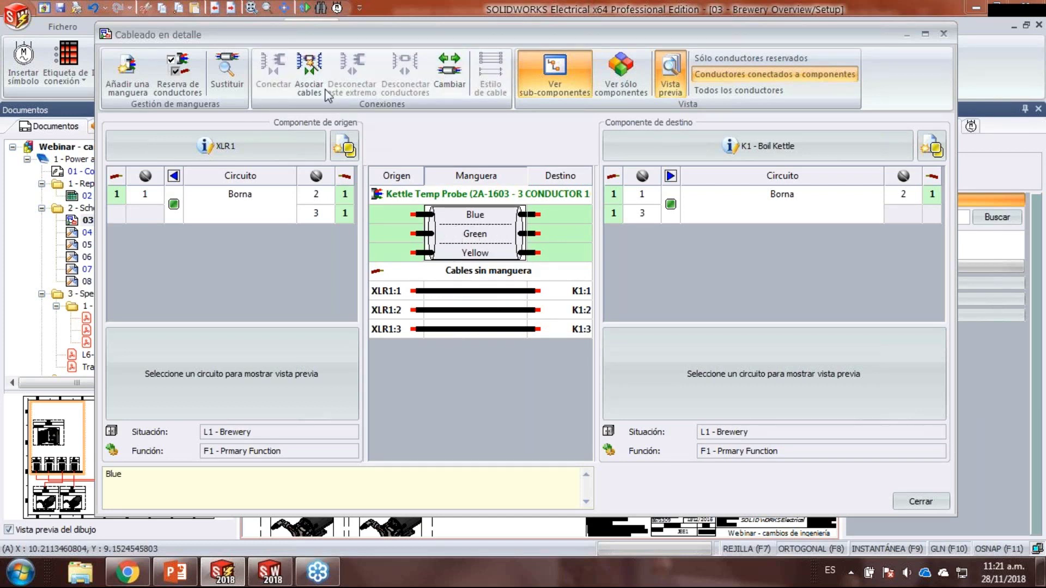
{"action": "left_click", "coordinate": [309, 70]}
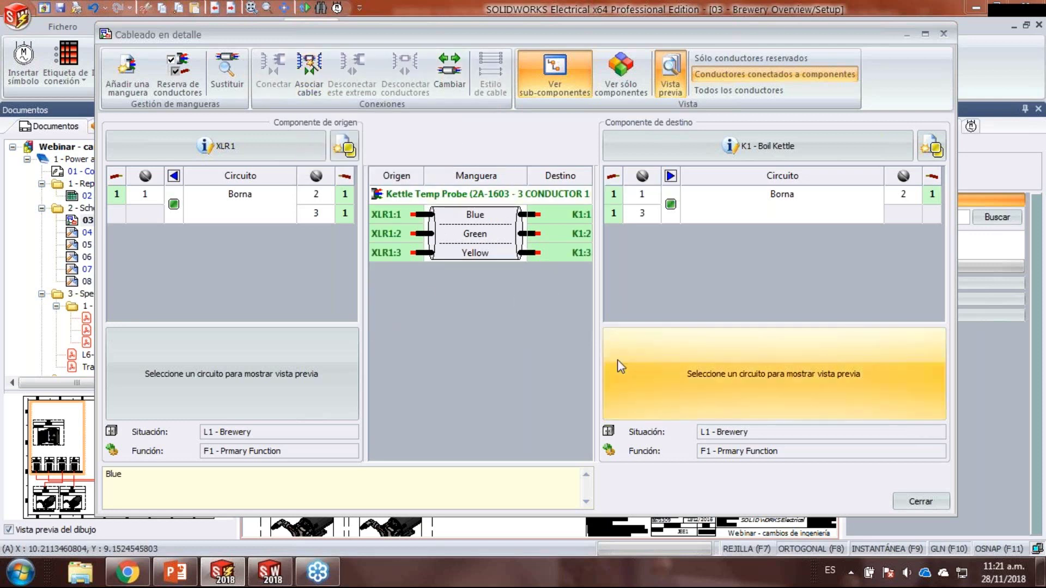
{"action": "left_click", "coordinate": [919, 502]}
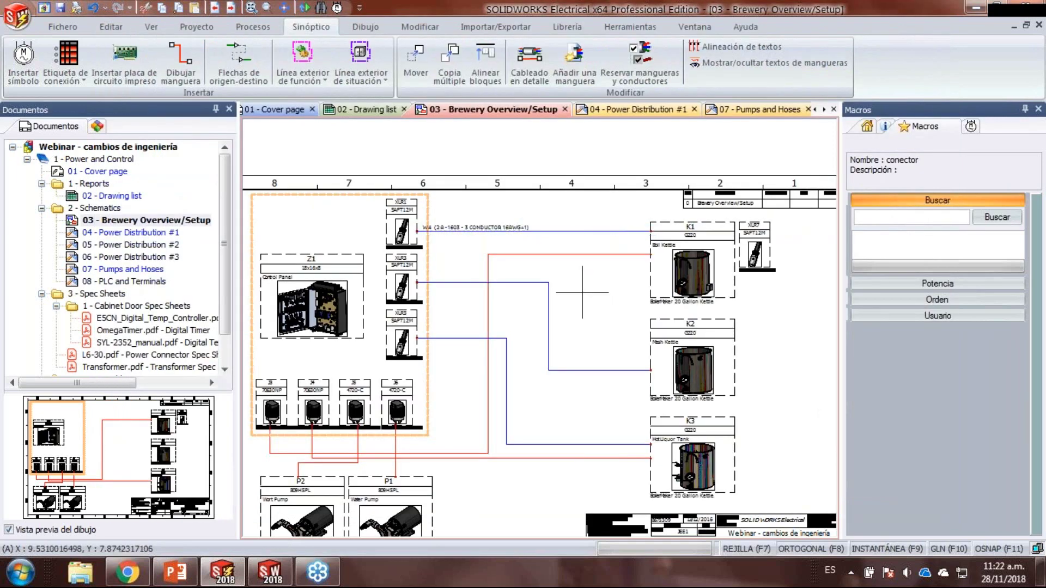
- Reserve cable W5 - Mash Kettle Temp Probe with its Blue, Green and Yellow conductors in the detailed cabling between XLR3 and K2
{"action": "scroll", "coordinate": [546, 247], "scroll_direction": "up", "scroll_amount": 2}
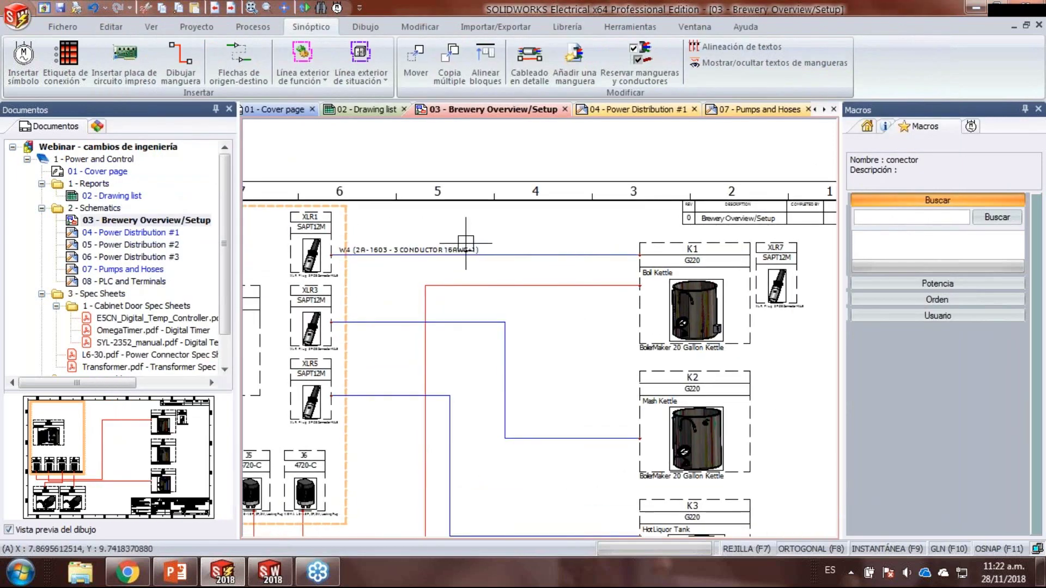
{"action": "scroll", "coordinate": [343, 255], "scroll_direction": "up", "scroll_amount": 3}
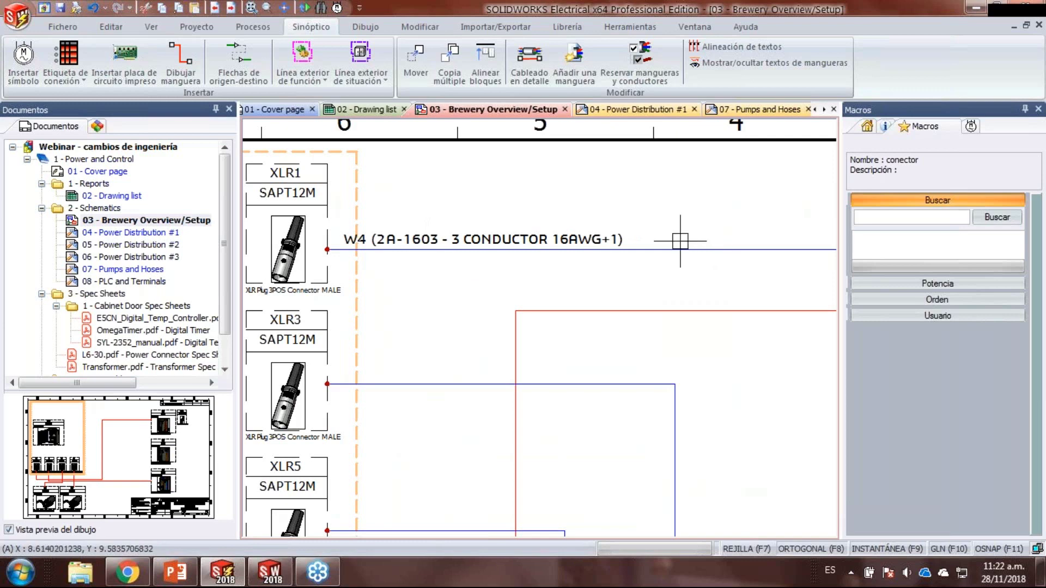
{"action": "middle_click_drag", "start_coordinate": [698, 248], "coordinate": [676, 248]}
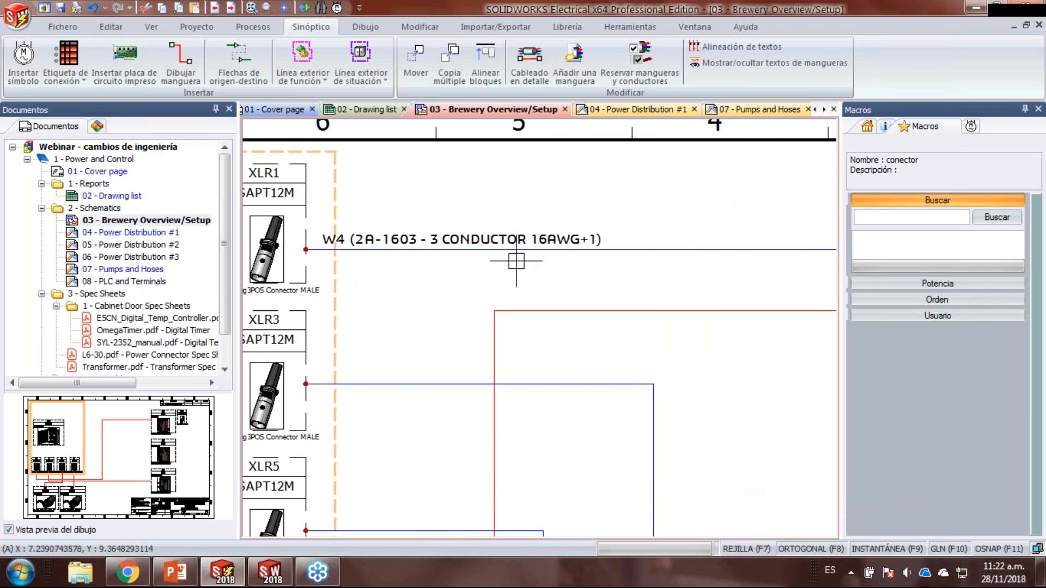
{"action": "scroll", "coordinate": [624, 304], "scroll_direction": "down", "scroll_amount": 4}
{"action": "middle_click_drag", "start_coordinate": [640, 389], "coordinate": [492, 236]}
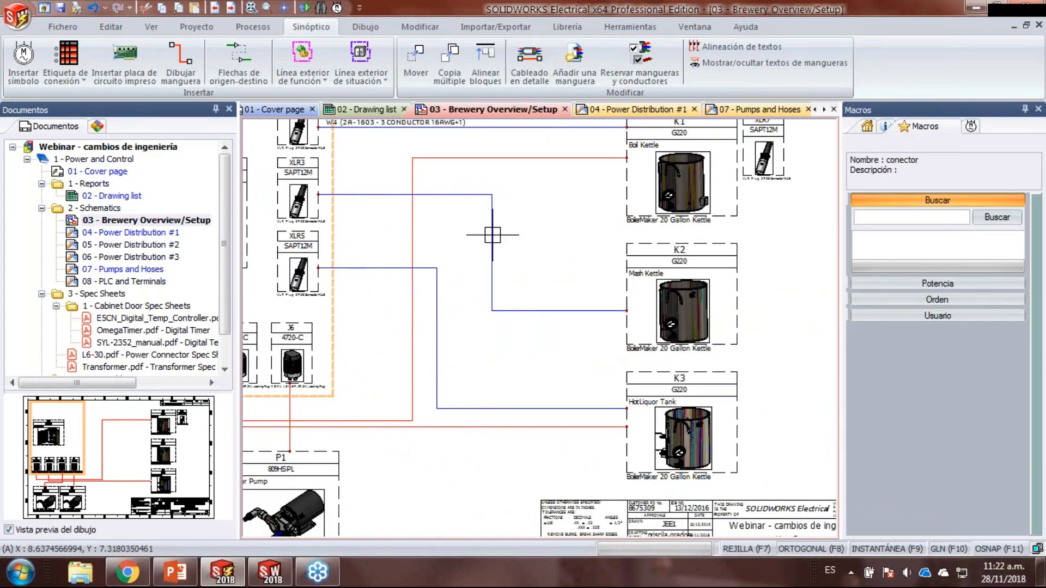
{"action": "right_click", "coordinate": [474, 195]}
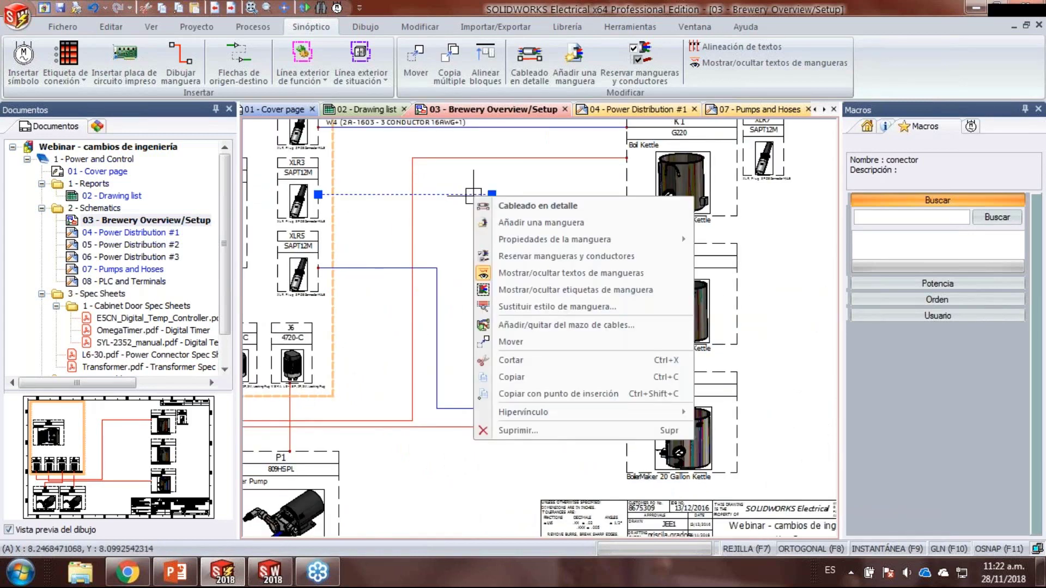
{"action": "left_click", "coordinate": [499, 206]}
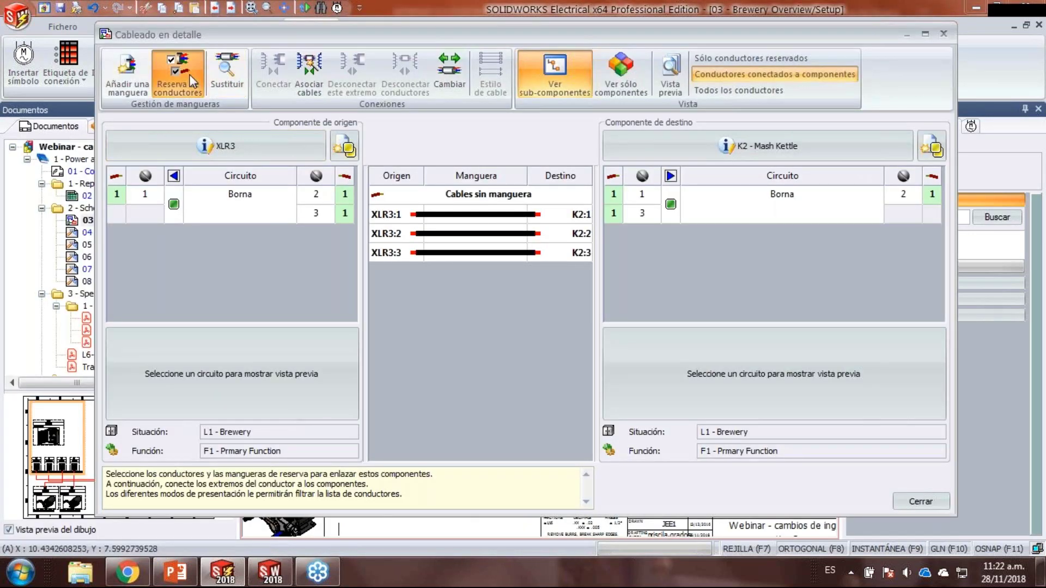
{"action": "left_click", "coordinate": [193, 82]}
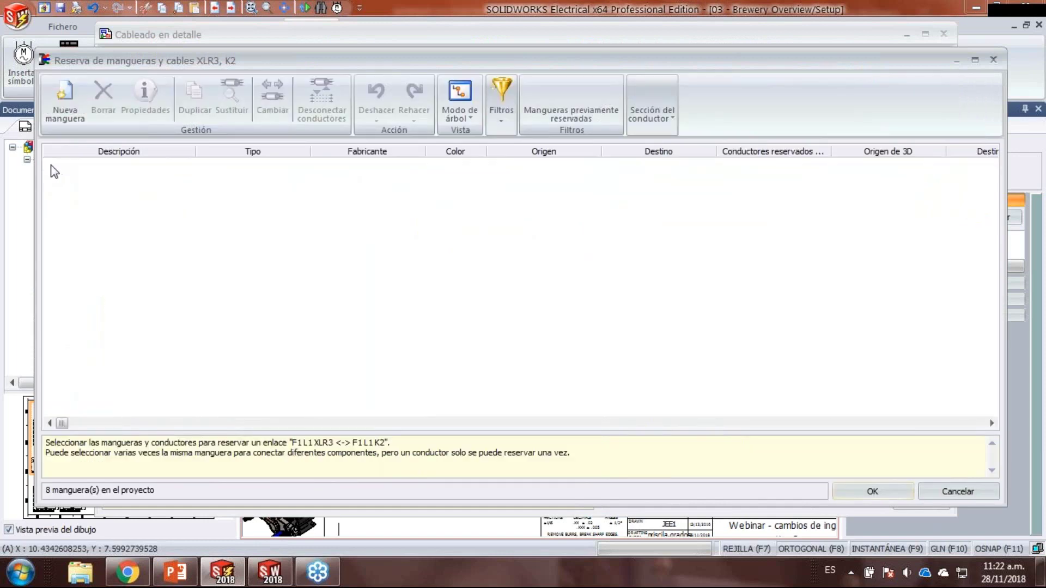
{"action": "left_click", "coordinate": [82, 225]}
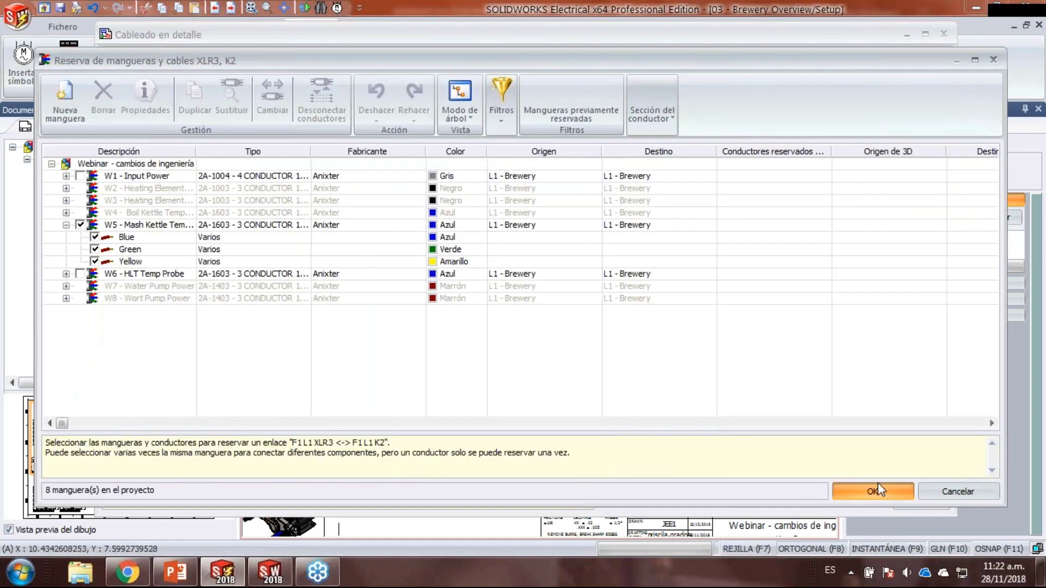
{"action": "left_click", "coordinate": [873, 491]}
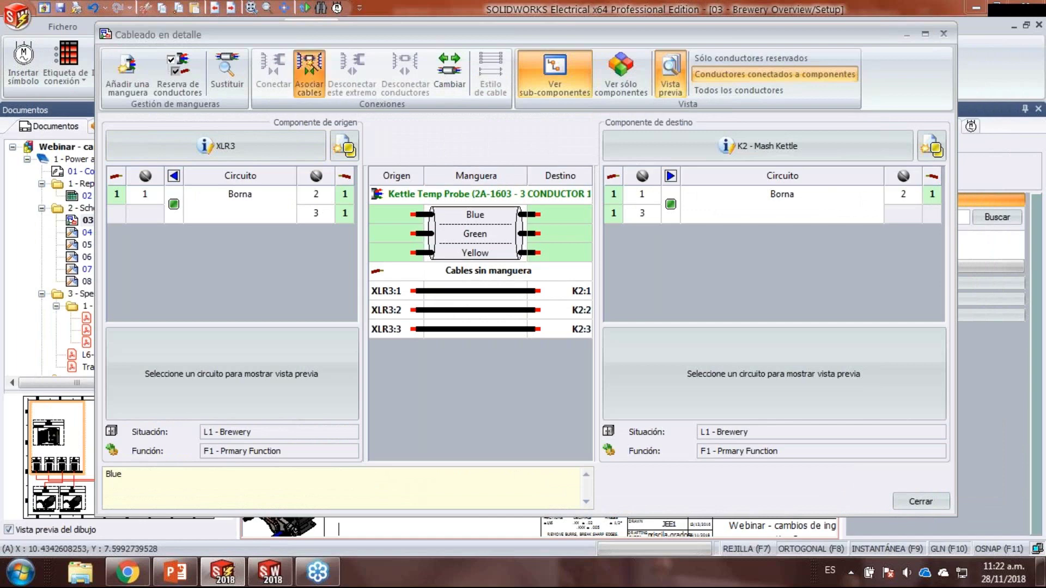
- Associate the W5 conductors with the three wires between XLR3 and K2, and close the detailed cabling
{"action": "left_click", "coordinate": [309, 74]}
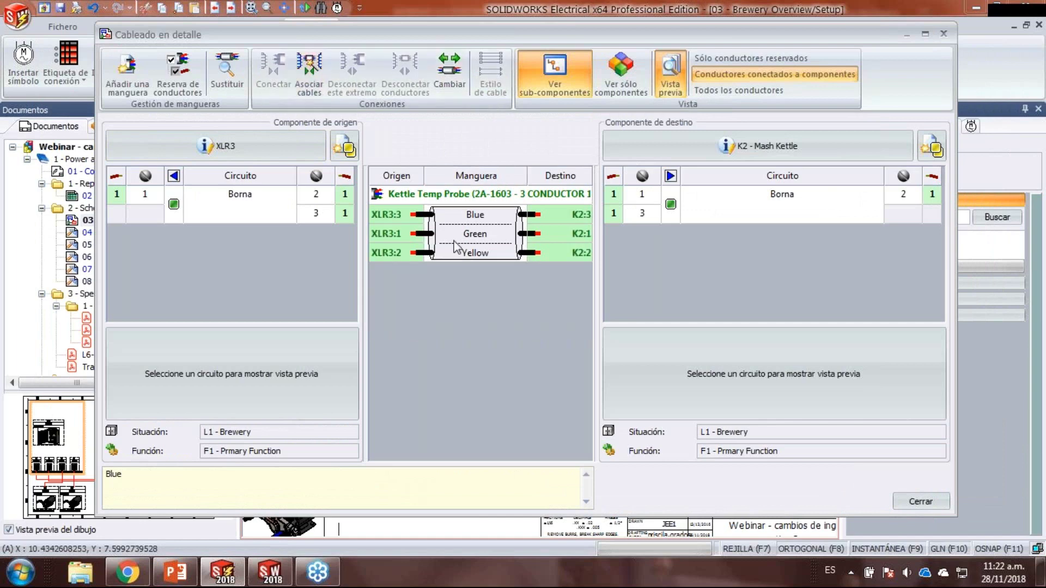
{"action": "left_click", "coordinate": [919, 501]}
- Reserve cable W6 - HLT Temp Probe with its Blue, Green and Yellow conductors in the detailed cabling between XLR5 and K3
{"action": "right_click", "coordinate": [433, 378]}
{"action": "left_click", "coordinate": [497, 143]}
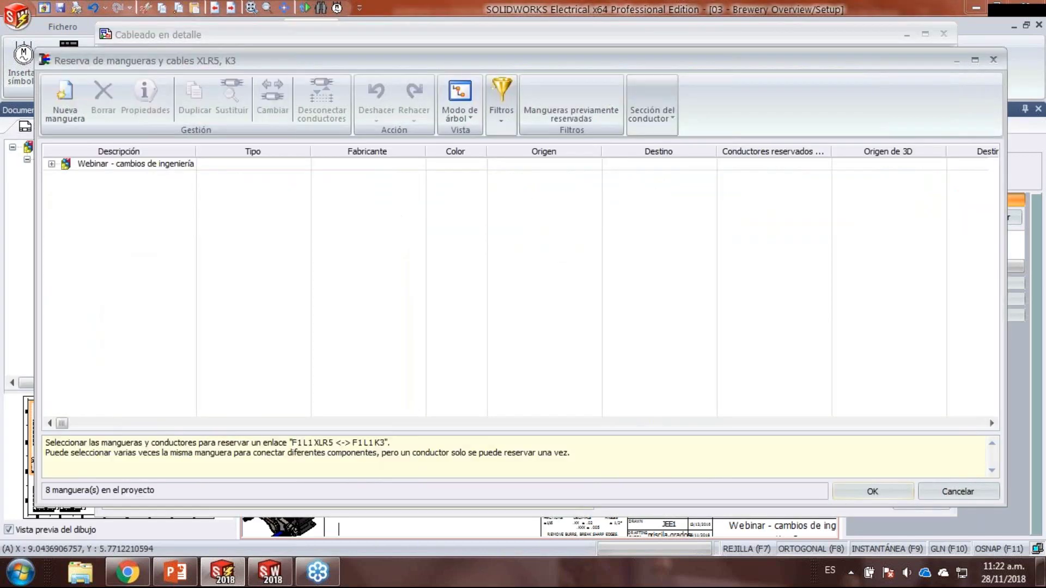
{"action": "left_click", "coordinate": [52, 164]}
{"action": "left_click", "coordinate": [80, 237]}
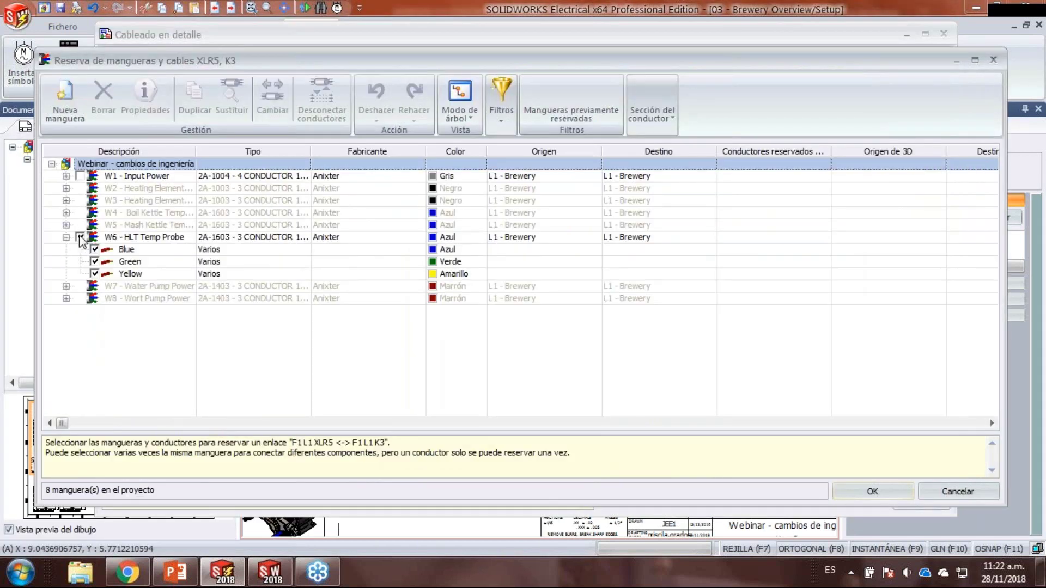
{"action": "left_click", "coordinate": [872, 491]}
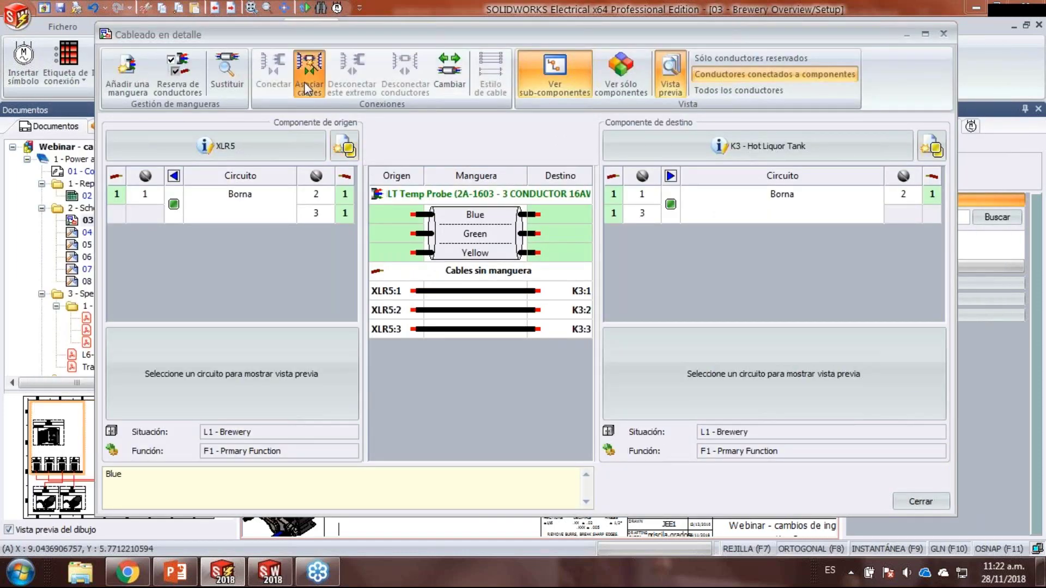
- Associate the W6 conductors with the three wires between XLR5 and K3, and close the detailed cabling
{"action": "left_click", "coordinate": [305, 83]}
{"action": "left_click", "coordinate": [920, 501]}
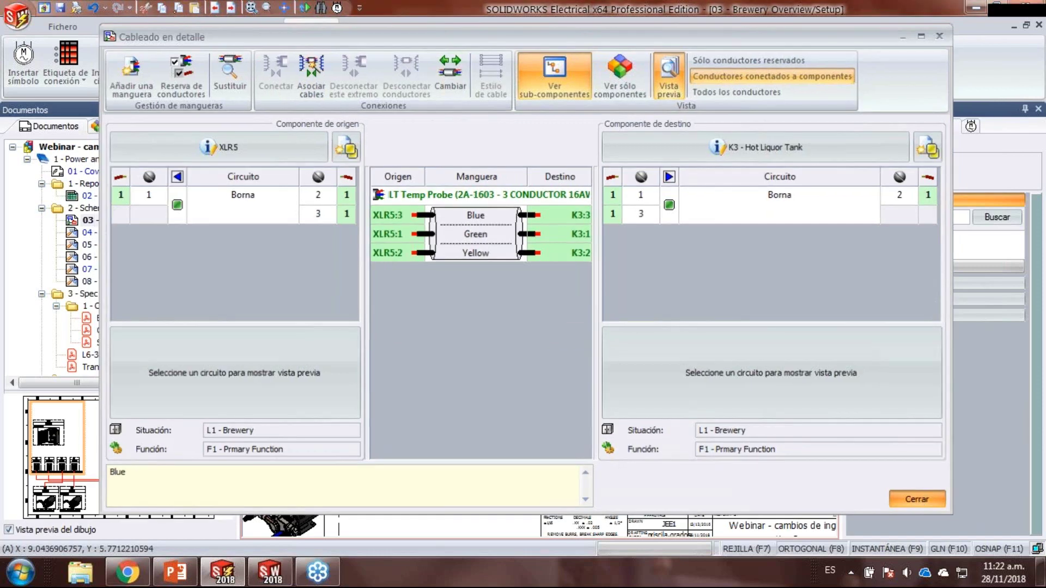
- Examine the cable labels on the three links between the XLR connectors and the kettles in the overview drawing
{"action": "middle_click_drag", "start_coordinate": [580, 402], "coordinate": [613, 432]}
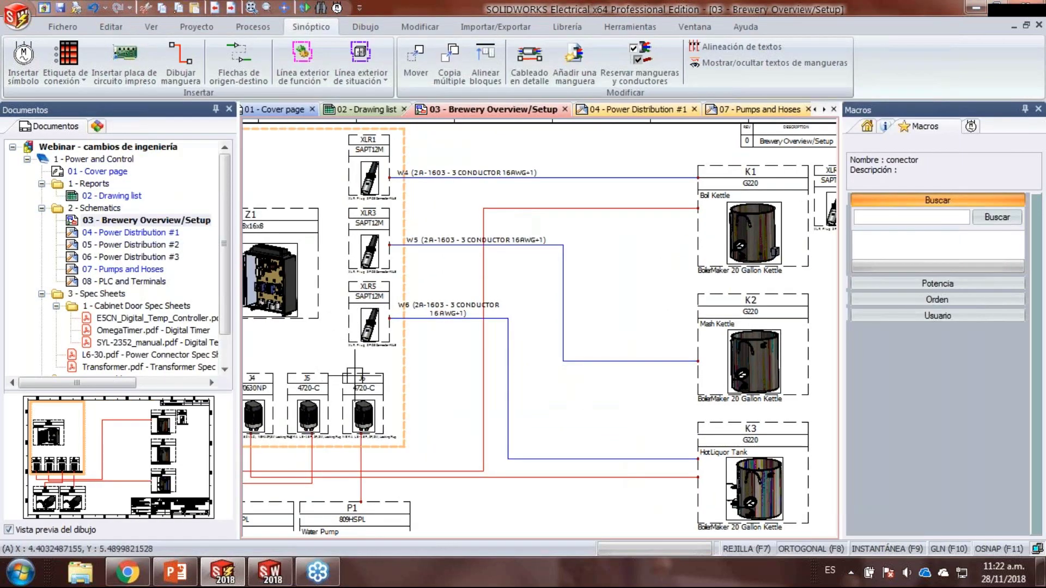
{"action": "scroll", "coordinate": [376, 303], "scroll_direction": "up", "scroll_amount": 2}
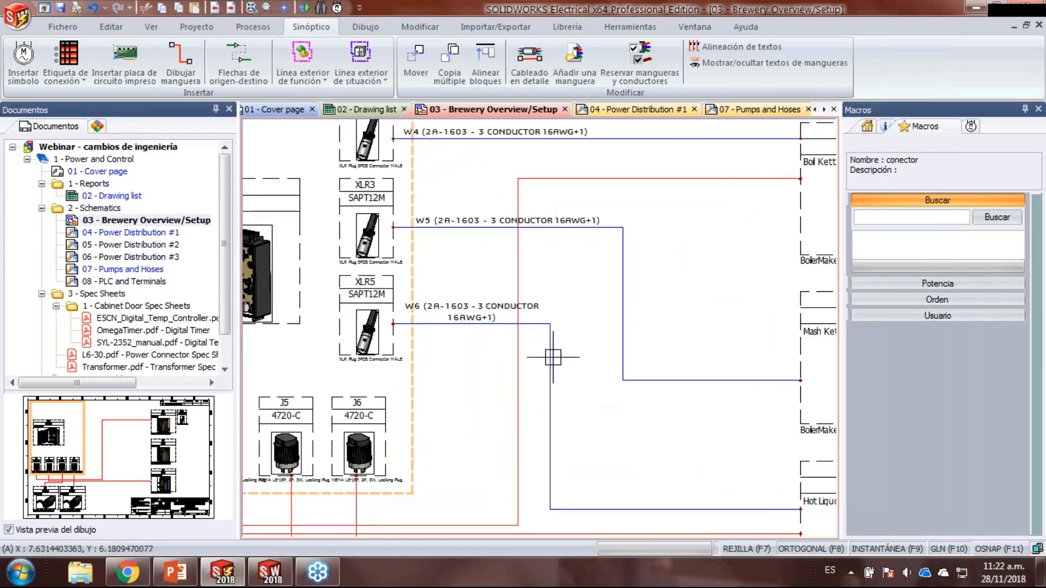
{"action": "scroll", "coordinate": [673, 322], "scroll_direction": "down", "scroll_amount": 1}
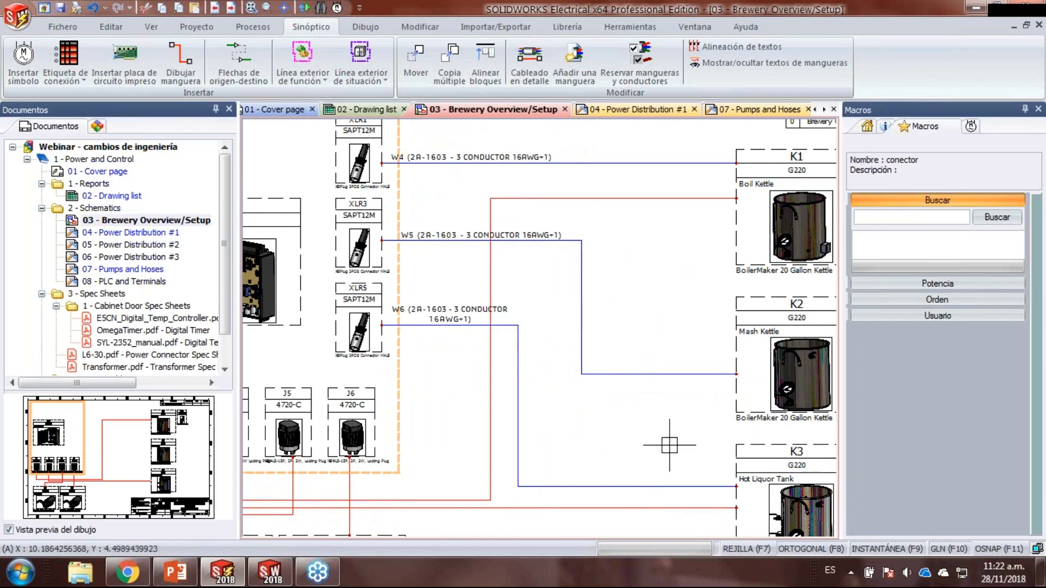
{"action": "scroll", "coordinate": [622, 428], "scroll_direction": "down", "scroll_amount": 4}
{"action": "middle_click_drag", "start_coordinate": [637, 448], "coordinate": [577, 388]}
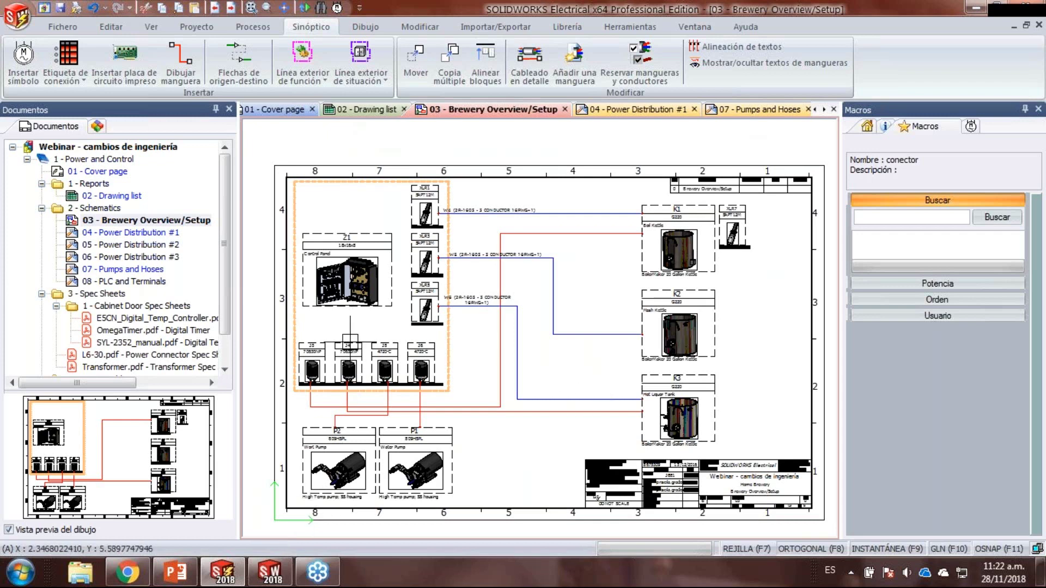
- Open the 04 - Power Distribution #1 and 05 - Power Distribution #2 schematics, and locate the Water Pump ON Indicator wiring in 05
{"action": "double_click", "coordinate": [101, 234]}
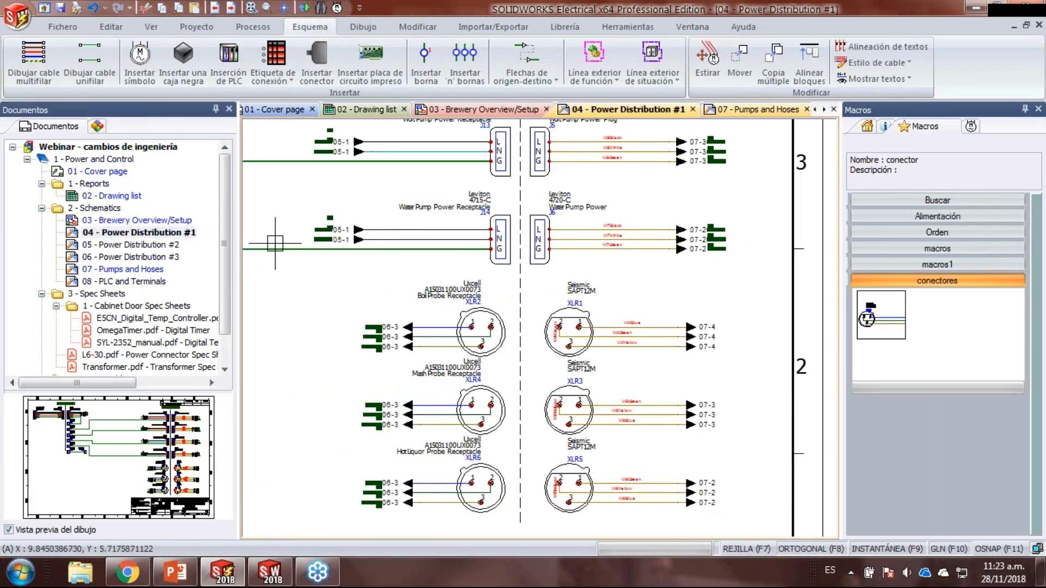
{"action": "left_click", "coordinate": [123, 246]}
{"action": "double_click", "coordinate": [123, 246]}
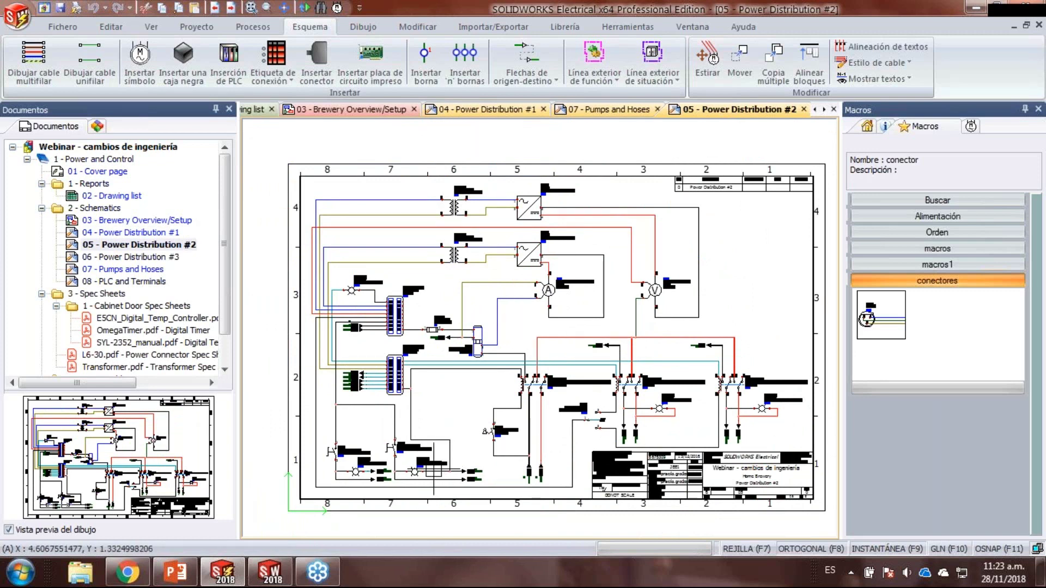
{"action": "scroll", "coordinate": [440, 464], "scroll_direction": "up", "scroll_amount": 3}
{"action": "middle_click_drag", "start_coordinate": [477, 471], "coordinate": [509, 442]}
{"action": "scroll", "coordinate": [509, 435], "scroll_direction": "up", "scroll_amount": 3}
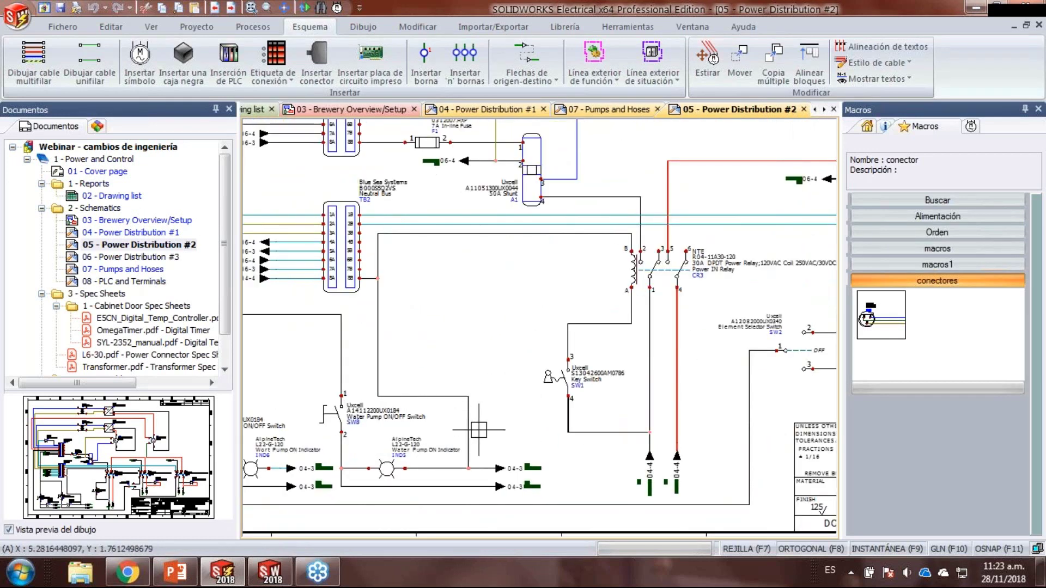
{"action": "scroll", "coordinate": [473, 435], "scroll_direction": "up", "scroll_amount": 2}
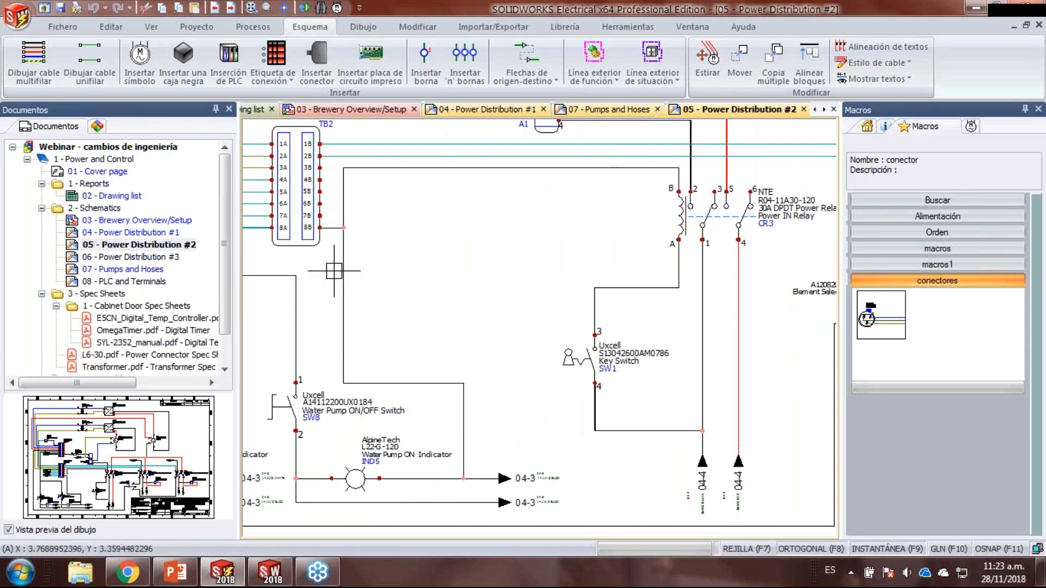
- Examine the wire style properties of the wire running from the Water Pump ON Indicator branch towards TB2
{"action": "left_click", "coordinate": [455, 403]}
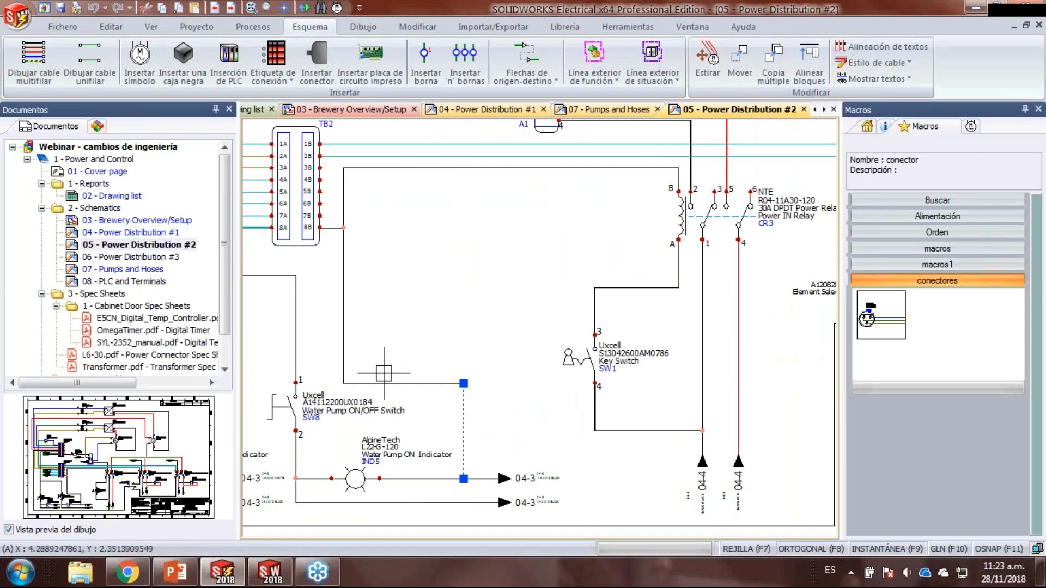
{"action": "right_click", "coordinate": [464, 410]}
{"action": "mouse_move", "coordinate": [565, 33]}
{"action": "left_click", "coordinate": [714, 38]}
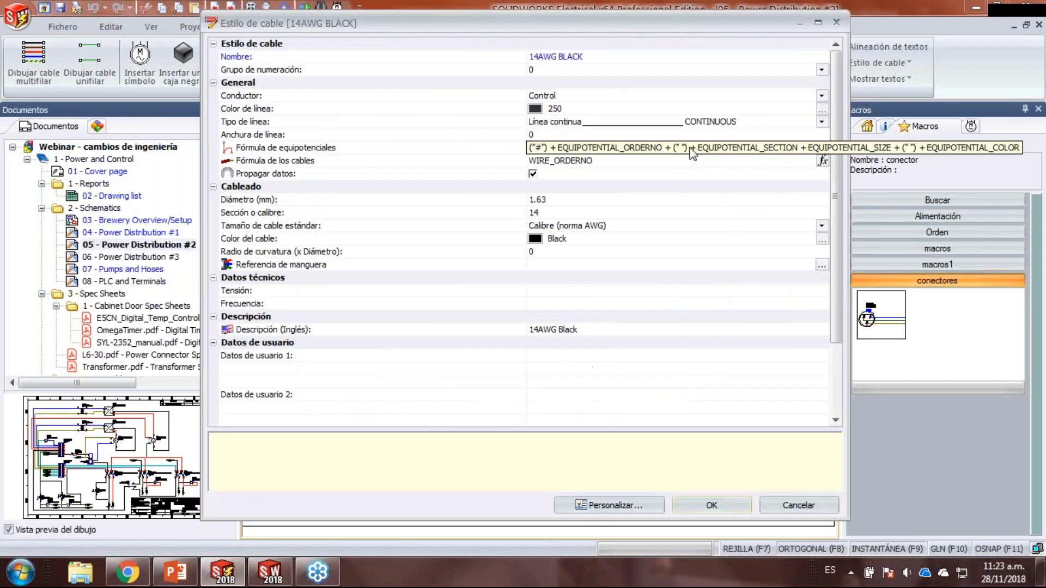
{"action": "left_click", "coordinate": [837, 22]}
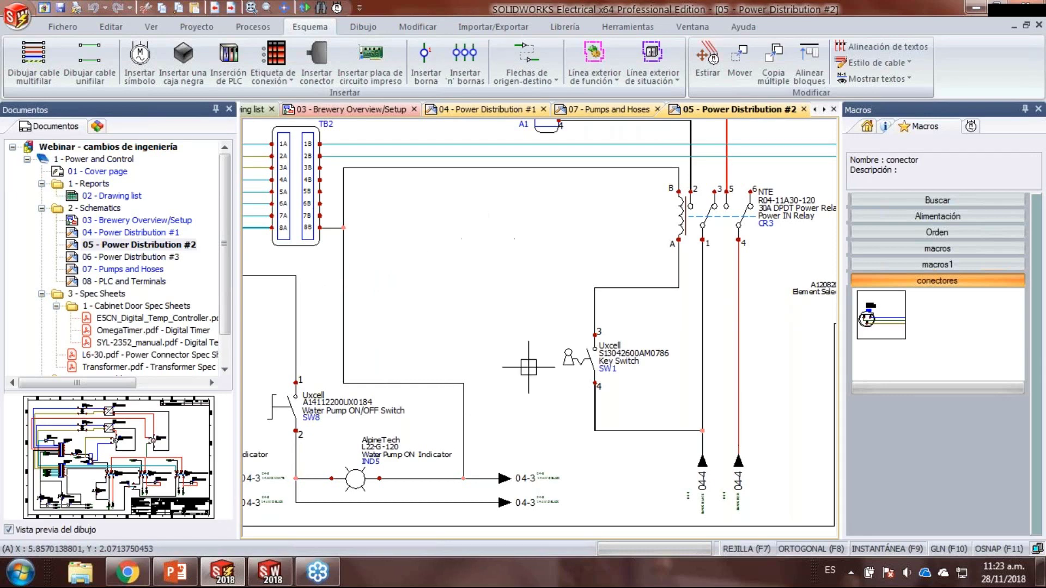
- Replace the wire style of the Water Pump ON Indicator's output wire with 14AWG RED Control, propagated to its equipotential
{"action": "left_click", "coordinate": [428, 478]}
{"action": "right_click", "coordinate": [429, 478]}
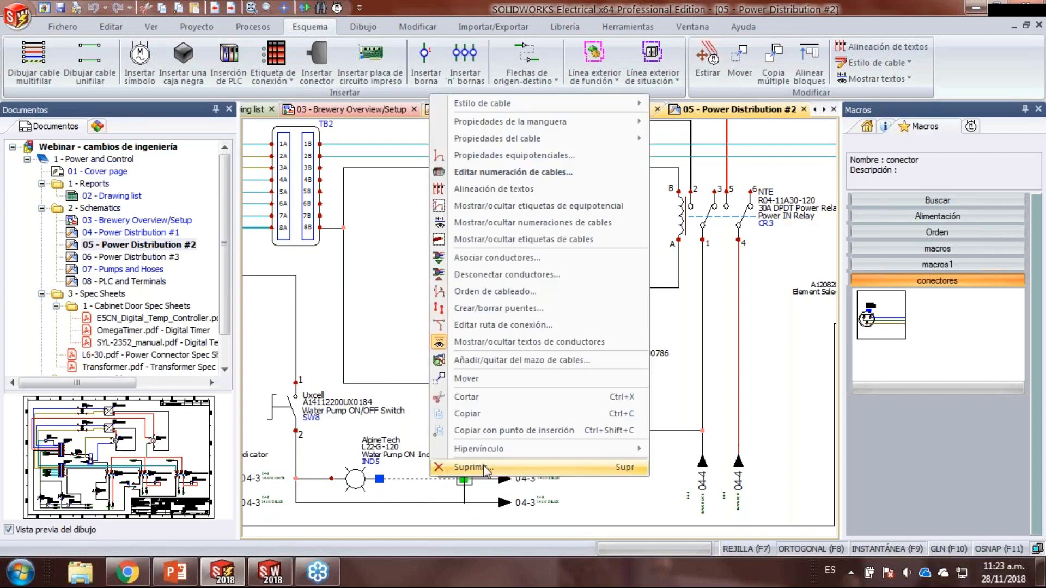
{"action": "mouse_move", "coordinate": [619, 109]}
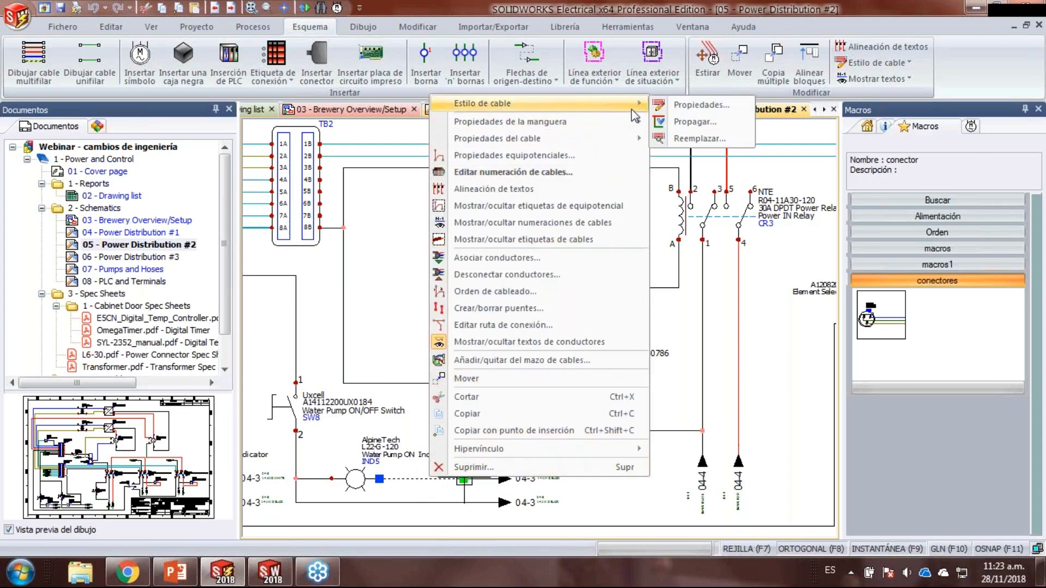
{"action": "left_click", "coordinate": [700, 138]}
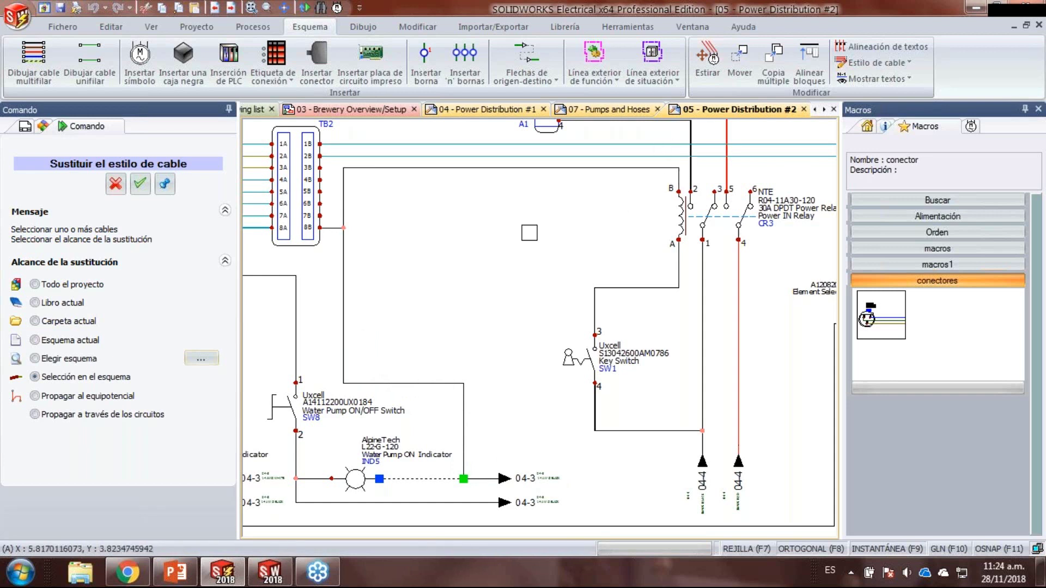
{"action": "left_click", "coordinate": [75, 417]}
{"action": "left_click", "coordinate": [71, 397]}
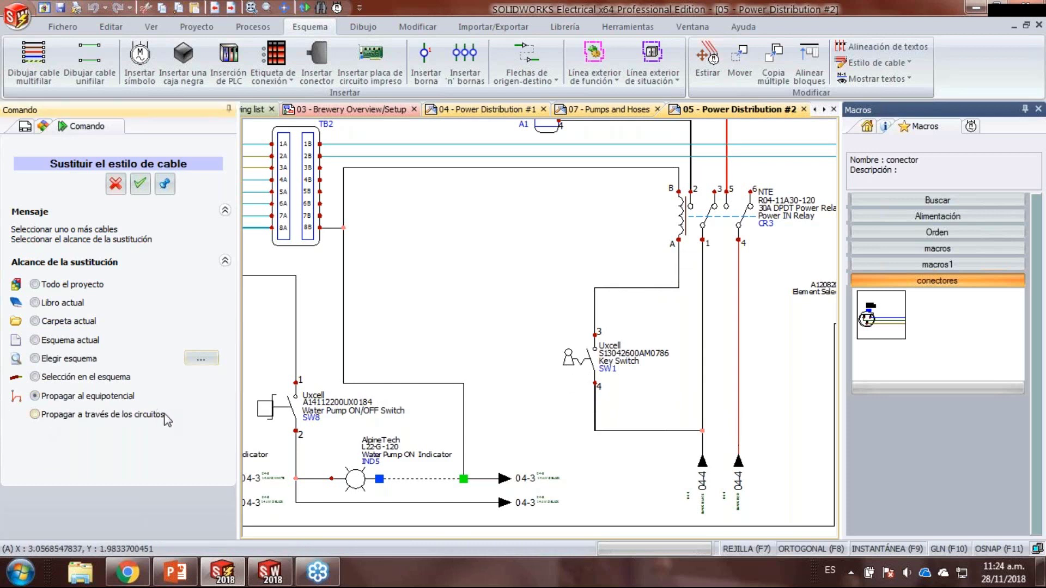
{"action": "left_click", "coordinate": [139, 186]}
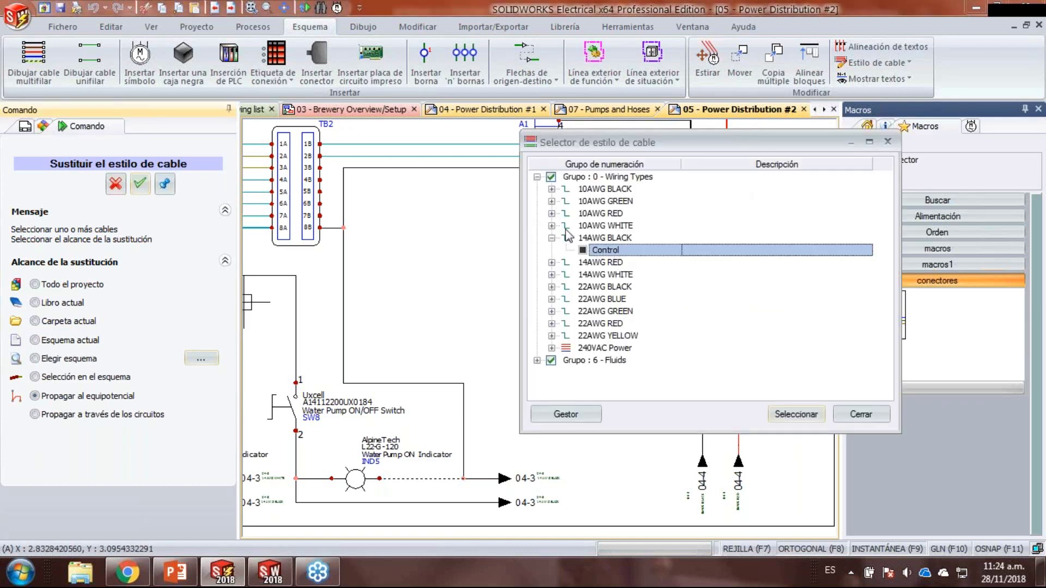
{"action": "left_click", "coordinate": [551, 262]}
{"action": "left_click", "coordinate": [614, 275]}
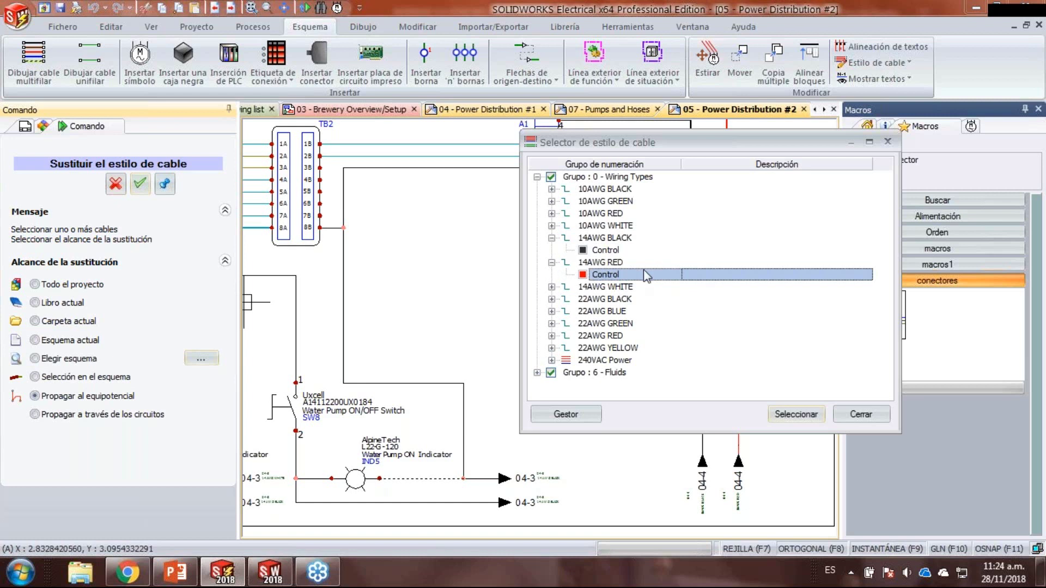
{"action": "left_click", "coordinate": [787, 415]}
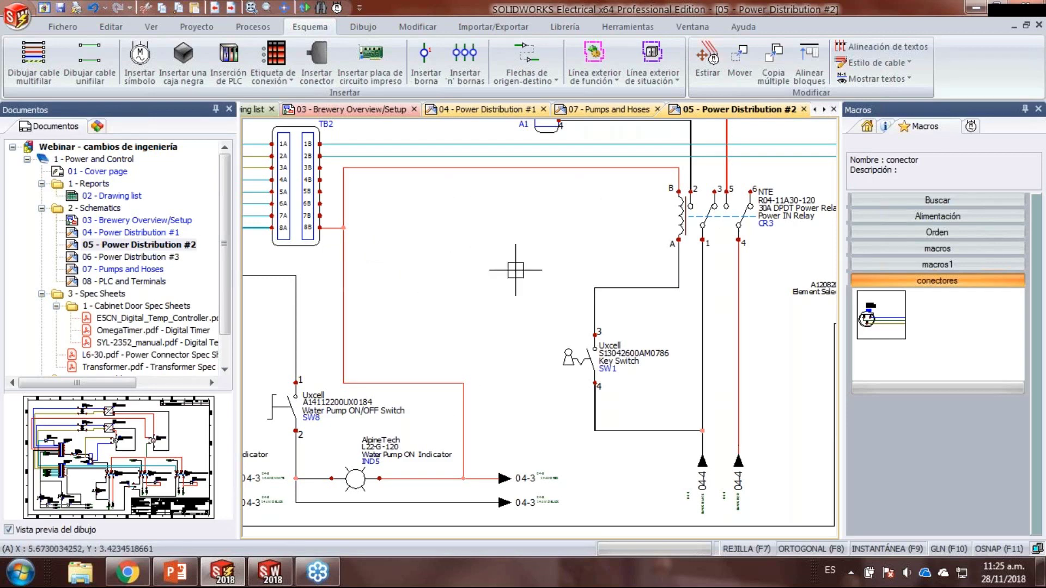
- Open the revision management of the 1 - Power and Control book
{"action": "scroll", "coordinate": [488, 288], "scroll_direction": "down", "scroll_amount": 5}
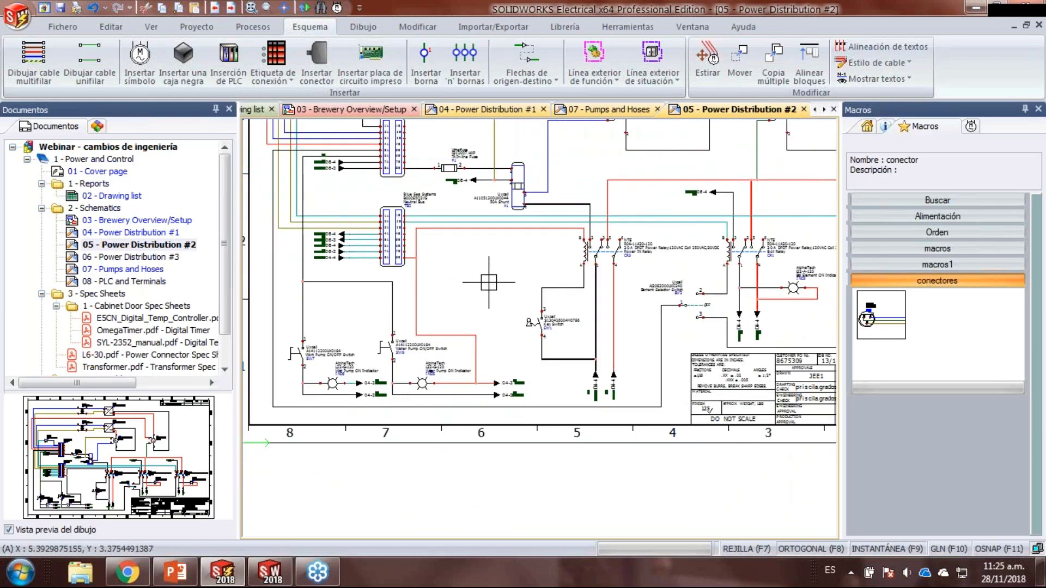
{"action": "scroll", "coordinate": [485, 334], "scroll_direction": "down", "scroll_amount": 2}
{"action": "middle_click_drag", "start_coordinate": [507, 310], "coordinate": [507, 339]}
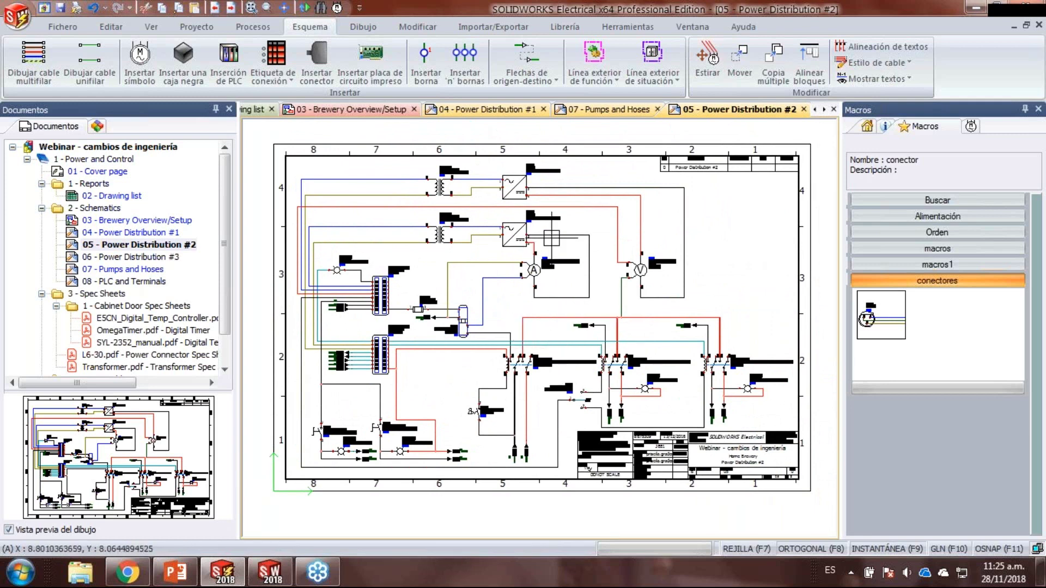
{"action": "middle_click_drag", "start_coordinate": [479, 236], "coordinate": [482, 252]}
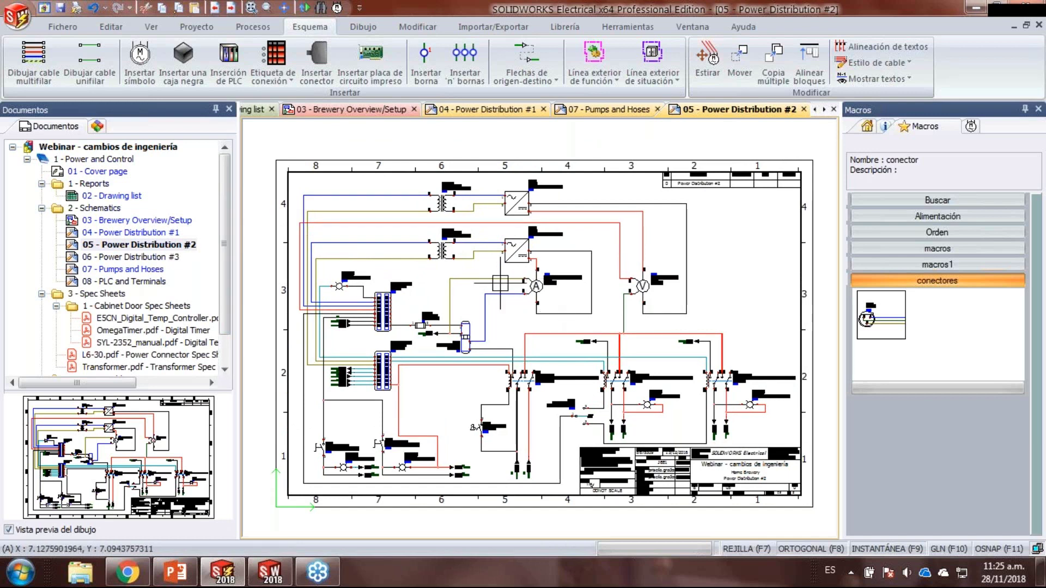
{"action": "left_click", "coordinate": [98, 160]}
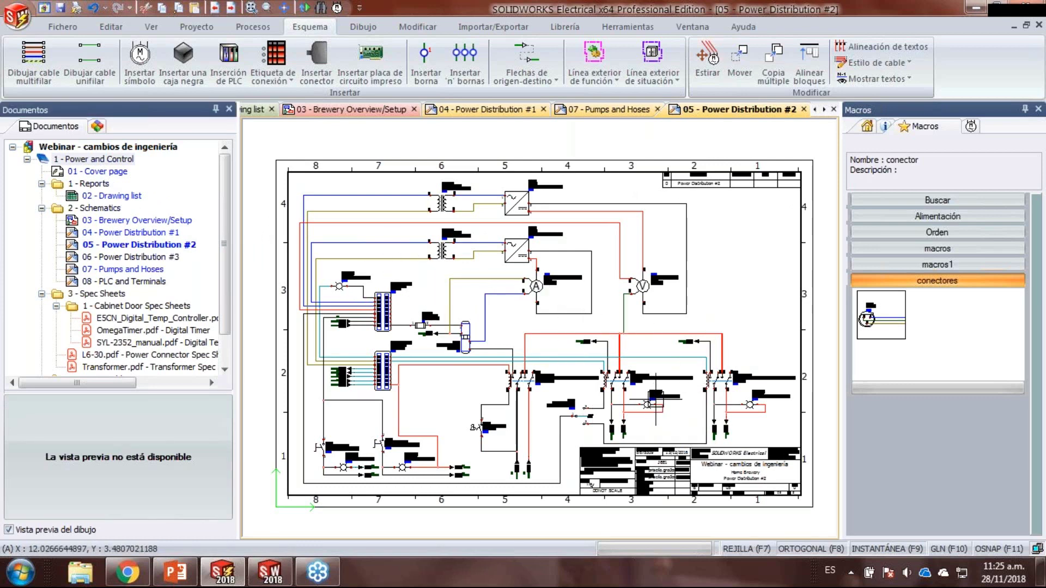
{"action": "left_click", "coordinate": [116, 161]}
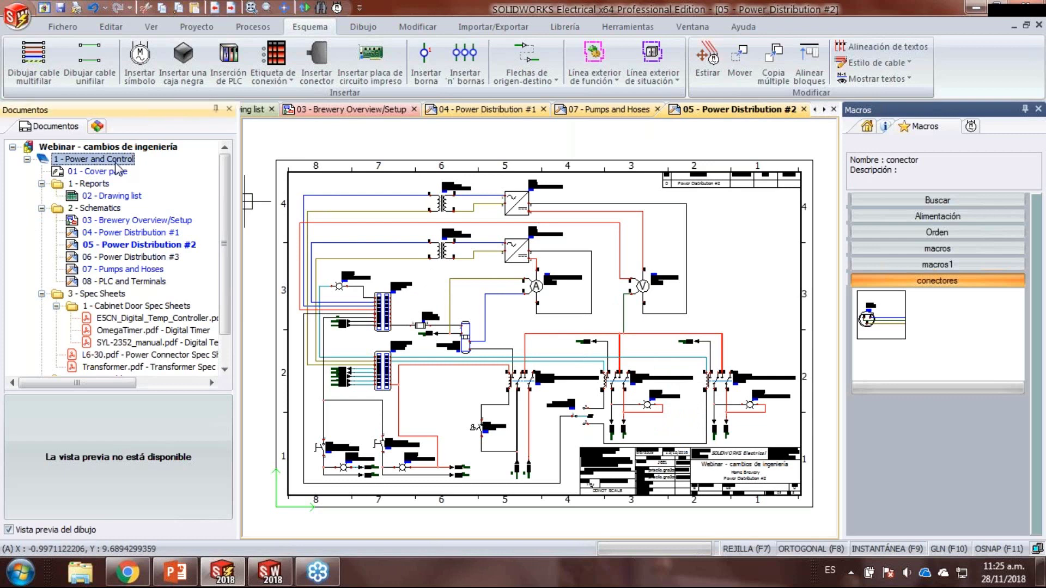
{"action": "right_click", "coordinate": [68, 163]}
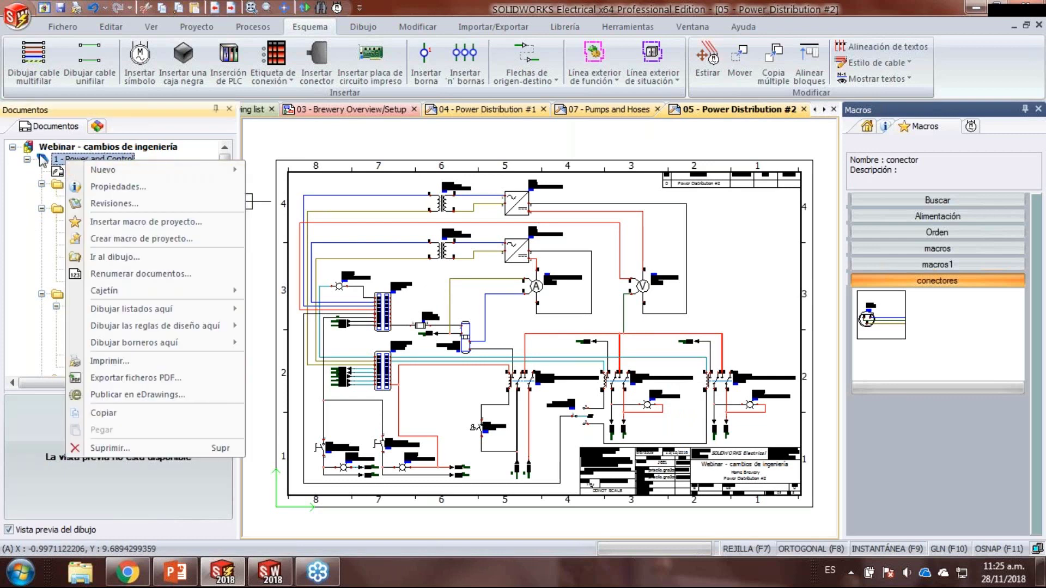
{"action": "left_click", "coordinate": [164, 204]}
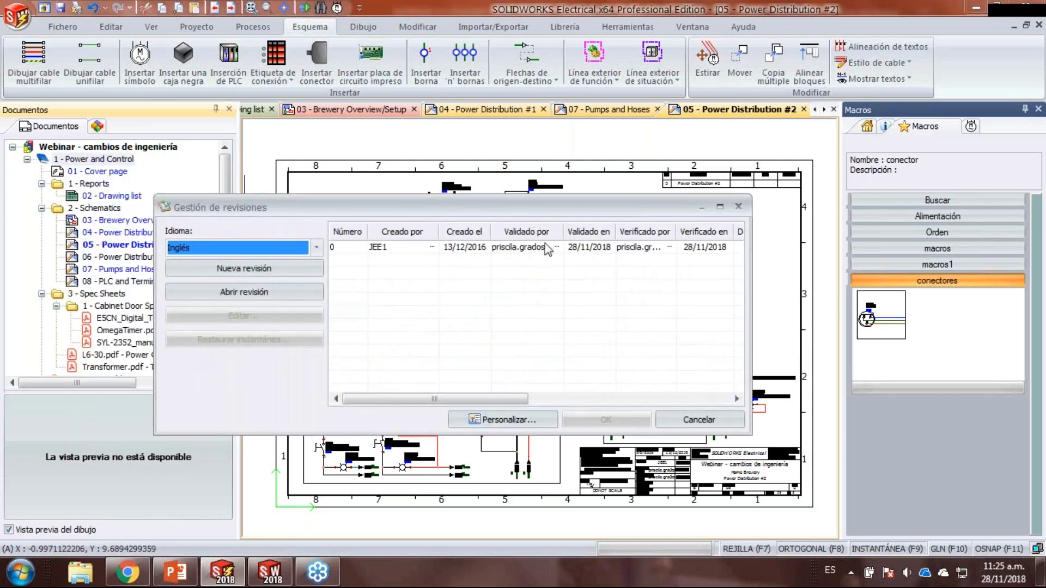
- Try to enter Supervisor as the validator of revision 0, and enter Gerente as its verifier
{"action": "left_click_drag", "start_coordinate": [495, 399], "coordinate": [464, 414]}
{"action": "left_click_drag", "start_coordinate": [506, 396], "coordinate": [549, 413]}
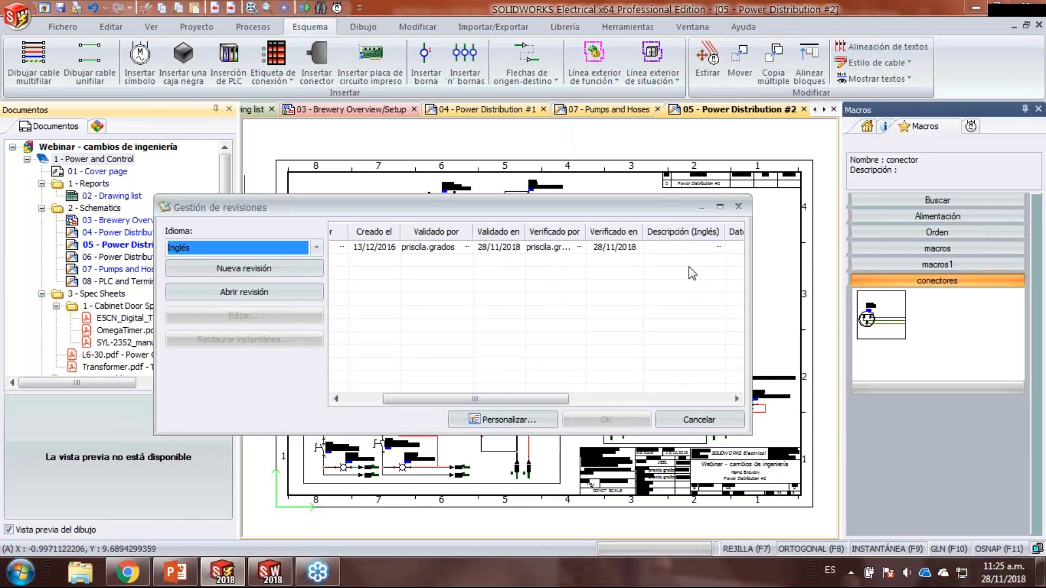
{"action": "left_click_drag", "start_coordinate": [560, 393], "coordinate": [520, 399]}
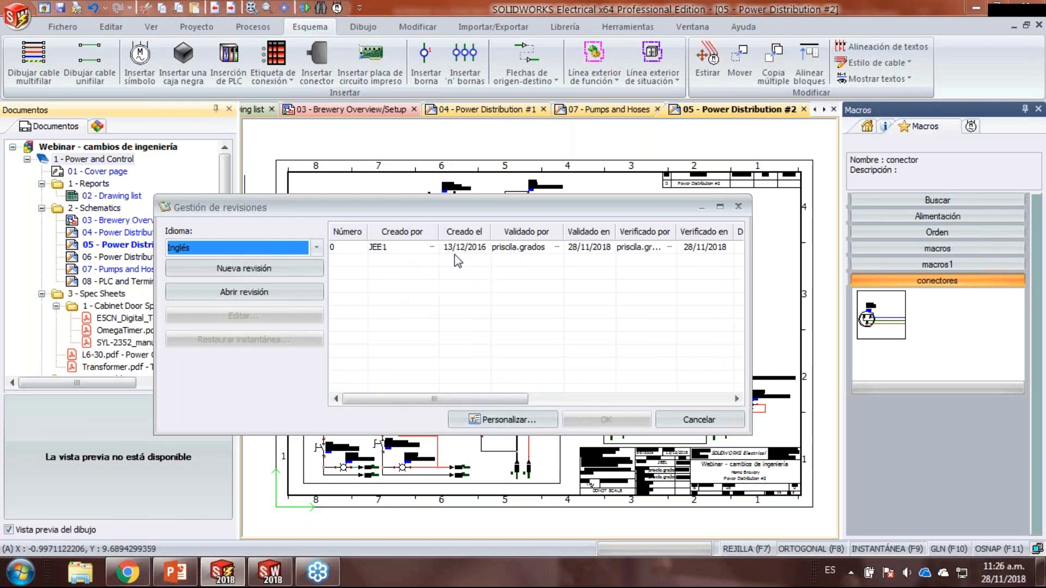
{"action": "left_click", "coordinate": [527, 248]}
{"action": "type", "text": "Supervisor"}
{"action": "left_click_drag", "start_coordinate": [677, 226], "coordinate": [693, 226]}
{"action": "left_click", "coordinate": [670, 246]}
{"action": "type", "text": "Gerente"}
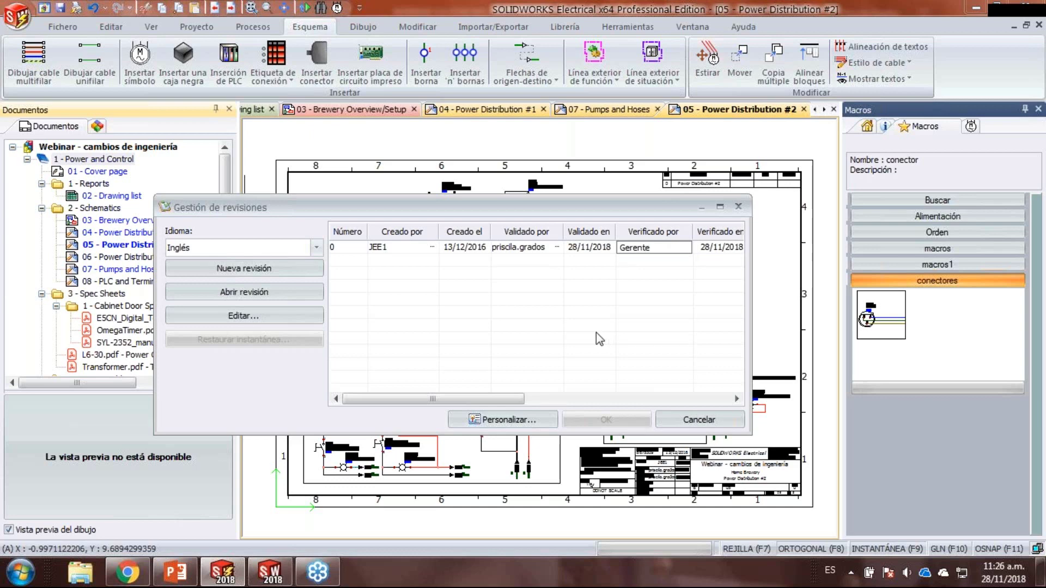
- Enter "Se reemplaza cable" as the English description of revision 0
{"action": "left_click_drag", "start_coordinate": [506, 397], "coordinate": [601, 389]}
{"action": "left_click", "coordinate": [688, 289]}
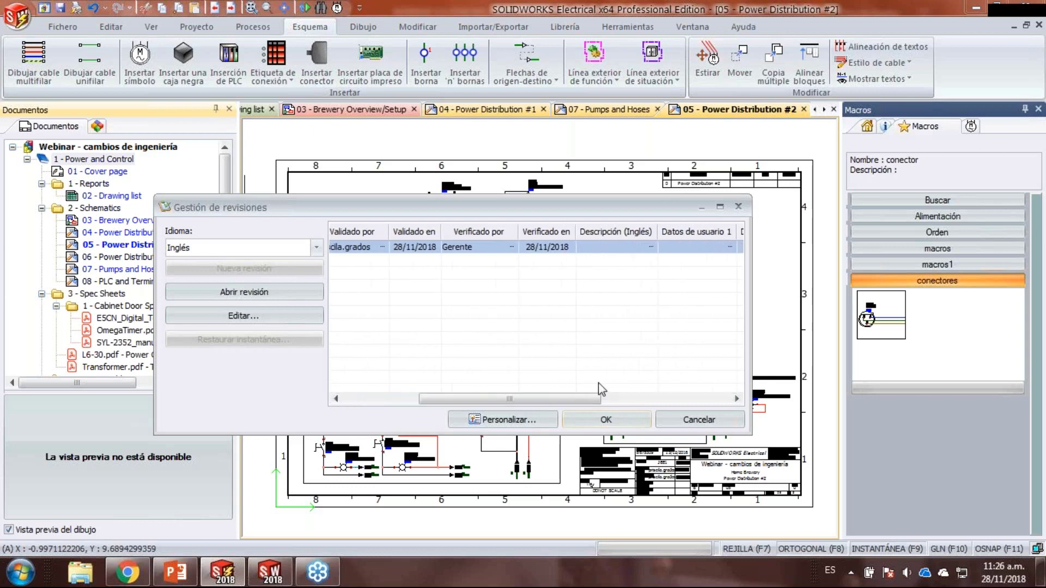
{"action": "left_click", "coordinate": [609, 245]}
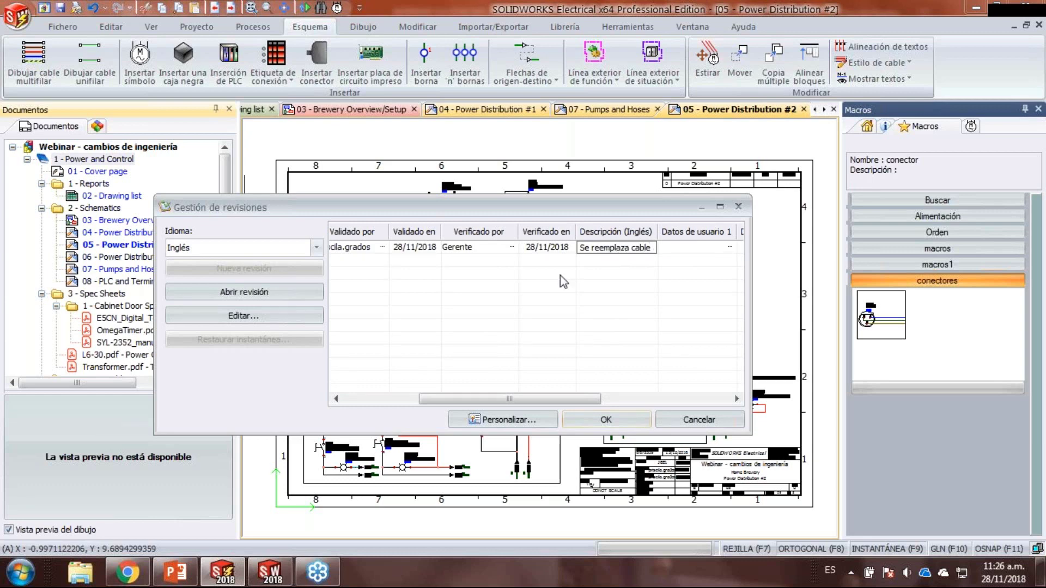
- Accept the verified collection revision in the revision manager and skip printing or exporting the collection
{"action": "left_click_drag", "start_coordinate": [566, 397], "coordinate": [490, 398]}
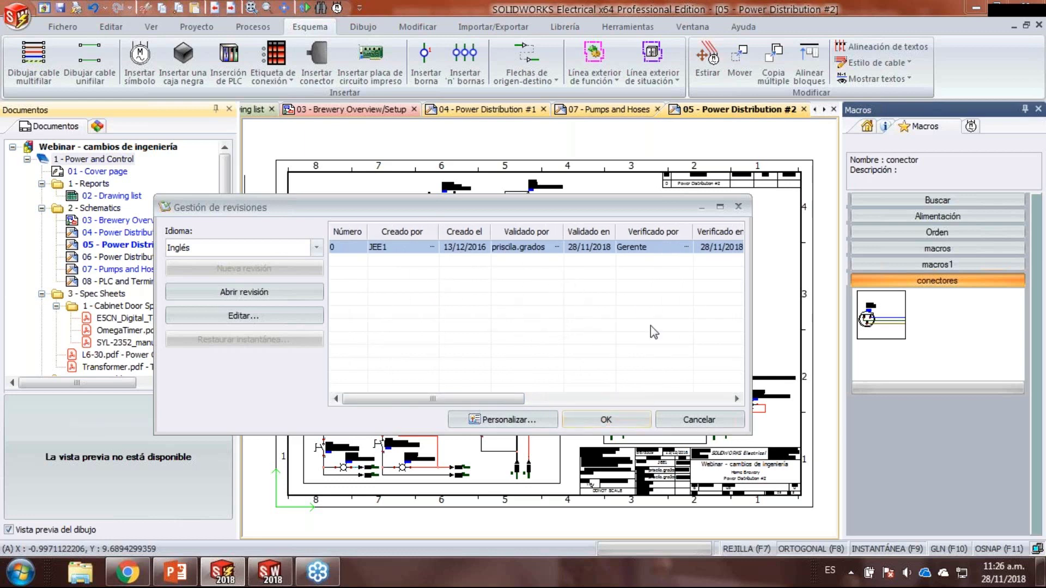
{"action": "left_click", "coordinate": [622, 422]}
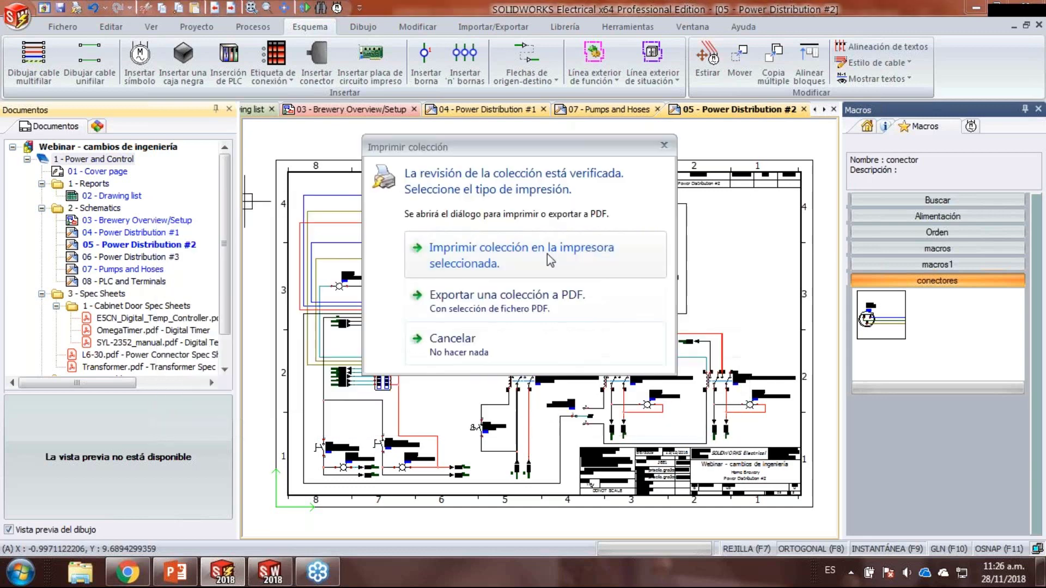
{"action": "left_click", "coordinate": [454, 351]}
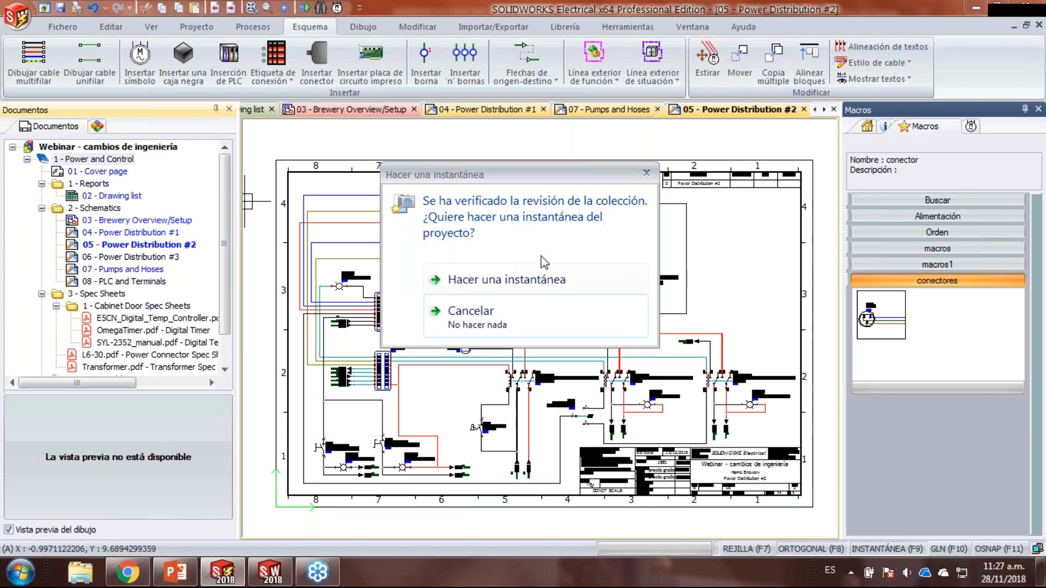
- Take a snapshot of the project for the verified revision, keeping the proposed name
{"action": "left_click", "coordinate": [523, 282]}
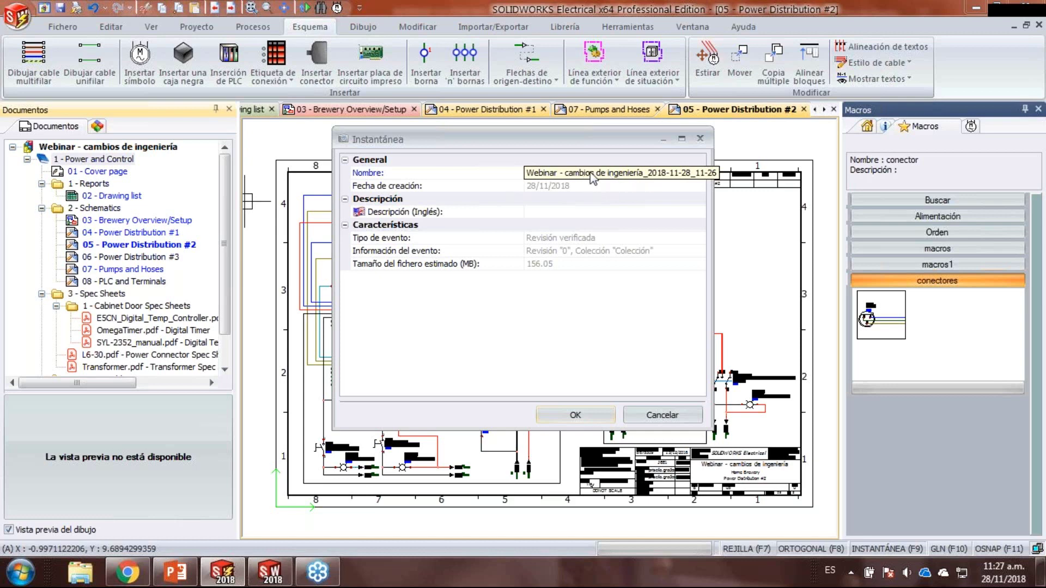
{"action": "left_click", "coordinate": [590, 418]}
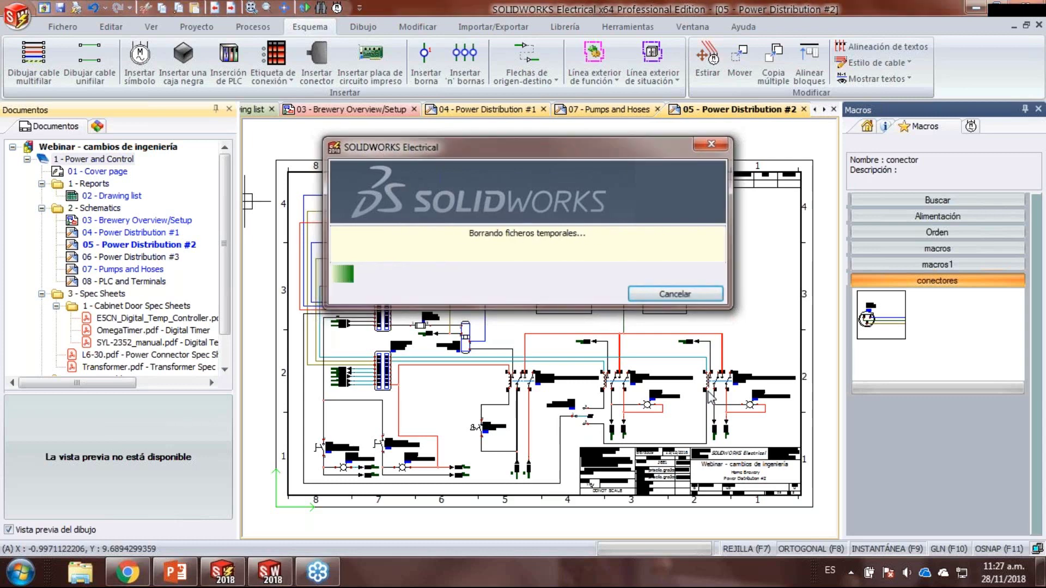
{"action": "left_click", "coordinate": [641, 328]}
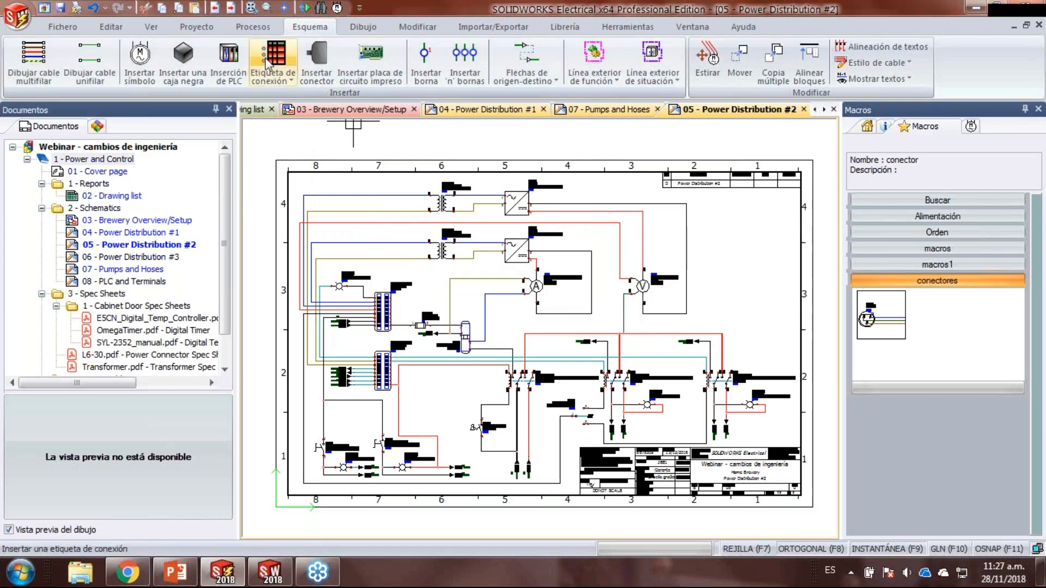
- Review the project's snapshot in the snapshot manager, widening the name column to read its full name, and close the manager
{"action": "left_click", "coordinate": [254, 27]}
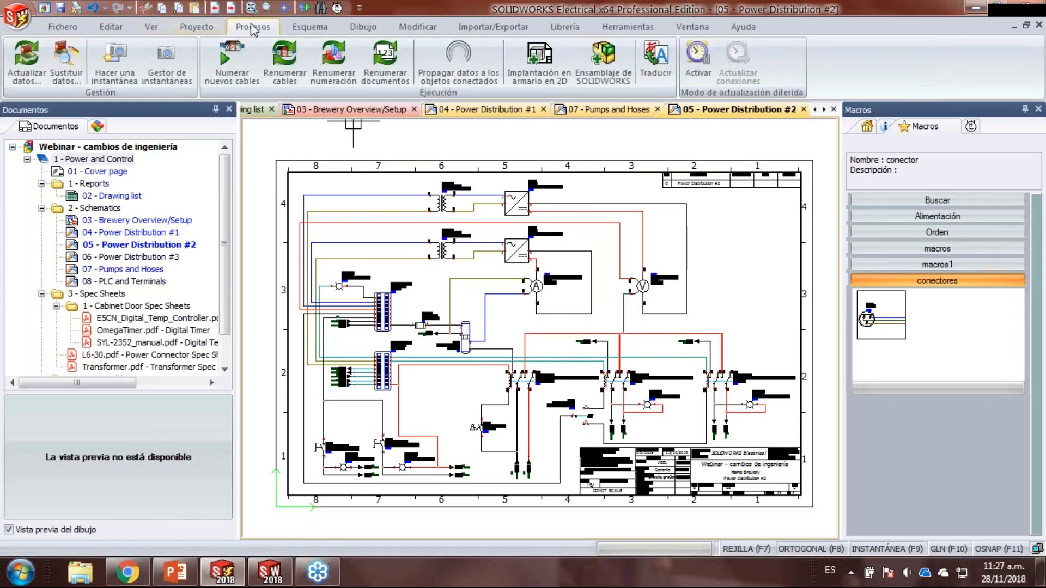
{"action": "left_click", "coordinate": [156, 64]}
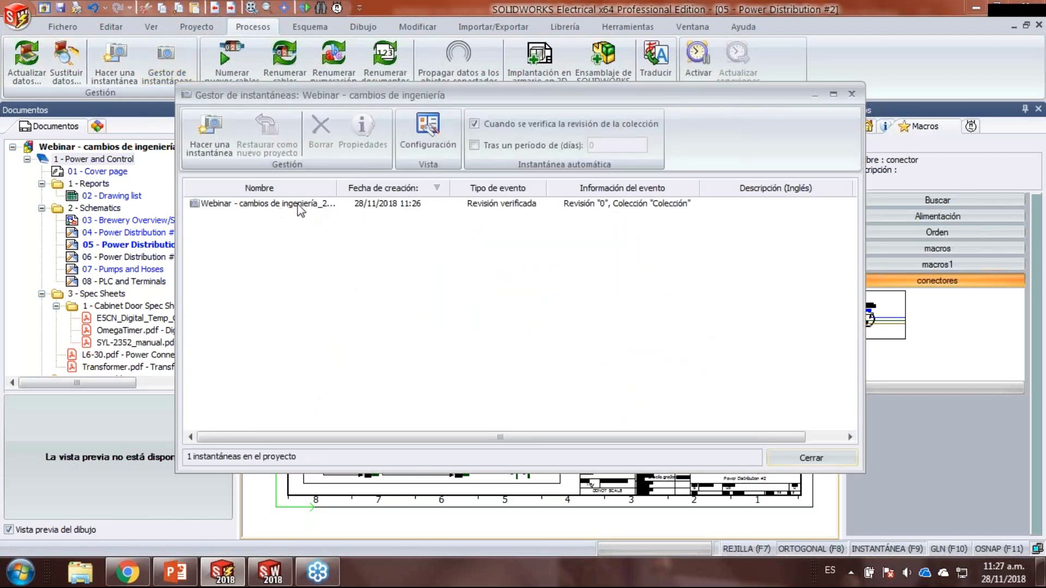
{"action": "left_click", "coordinate": [360, 207]}
{"action": "left_click_drag", "start_coordinate": [337, 190], "coordinate": [392, 190]}
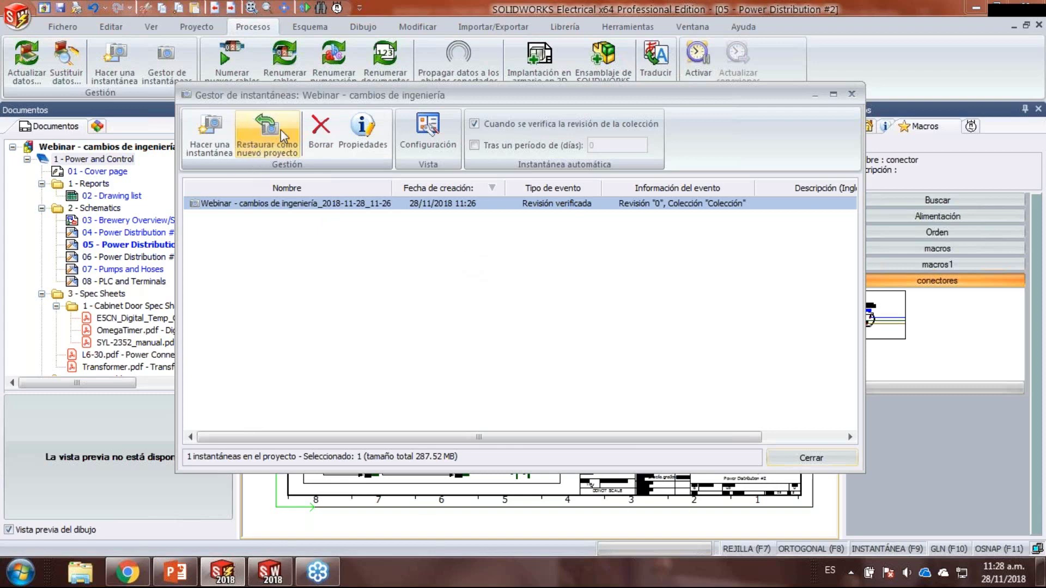
{"action": "left_click", "coordinate": [812, 458]}
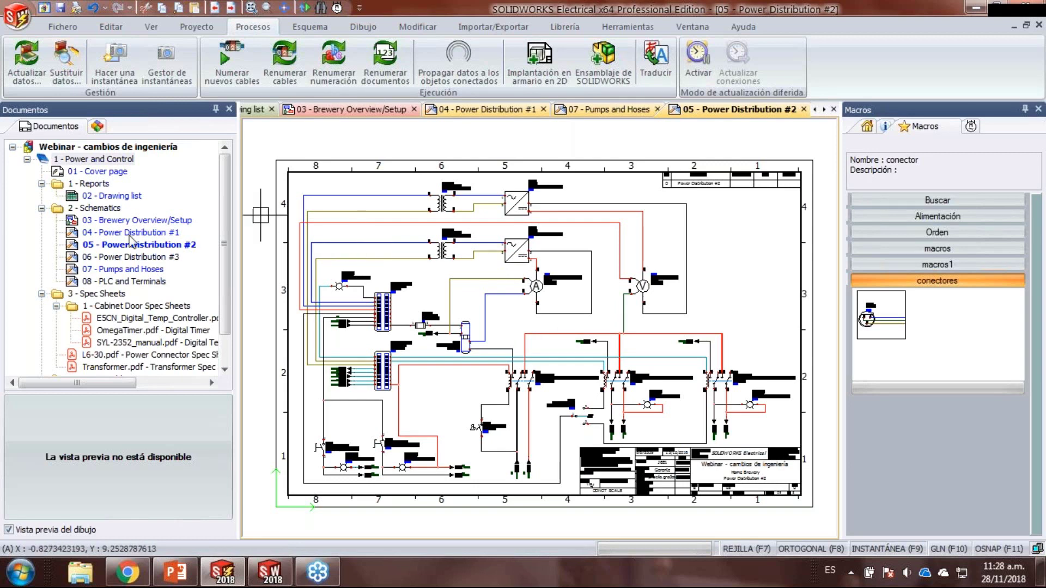
- Open the 08 - PLC and Terminals schematic and locate the TT4 switch on PLC input IN:.4
{"action": "left_click", "coordinate": [116, 269]}
{"action": "double_click", "coordinate": [117, 280]}
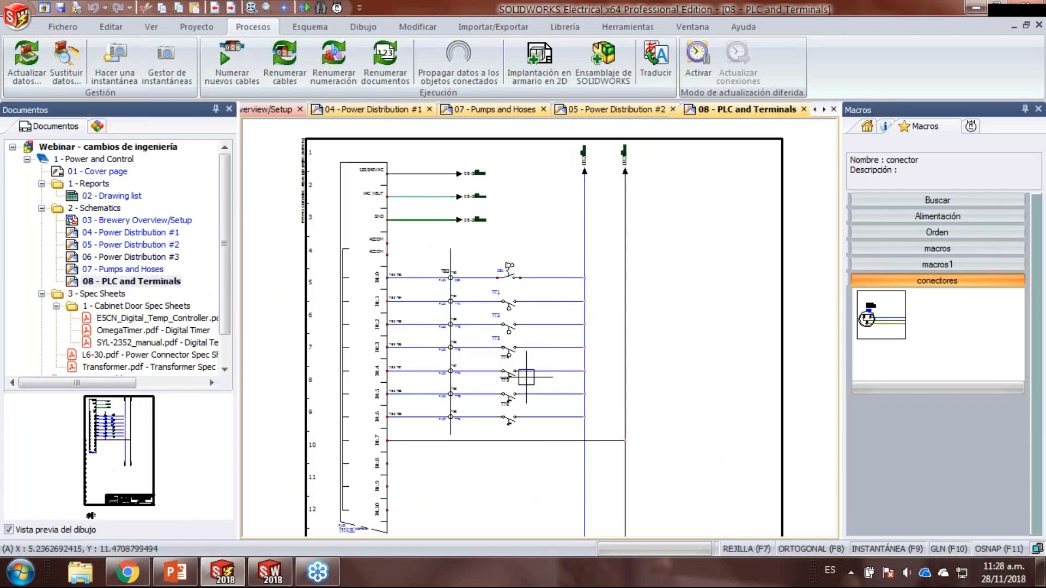
{"action": "middle_click_drag", "start_coordinate": [563, 236], "coordinate": [553, 242]}
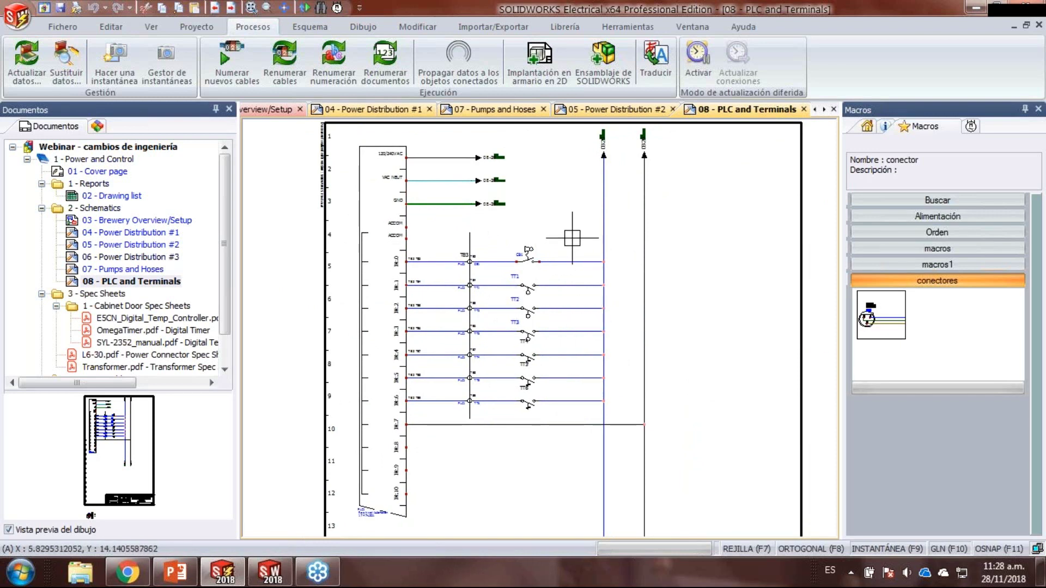
{"action": "scroll", "coordinate": [569, 260], "scroll_direction": "up", "scroll_amount": 1}
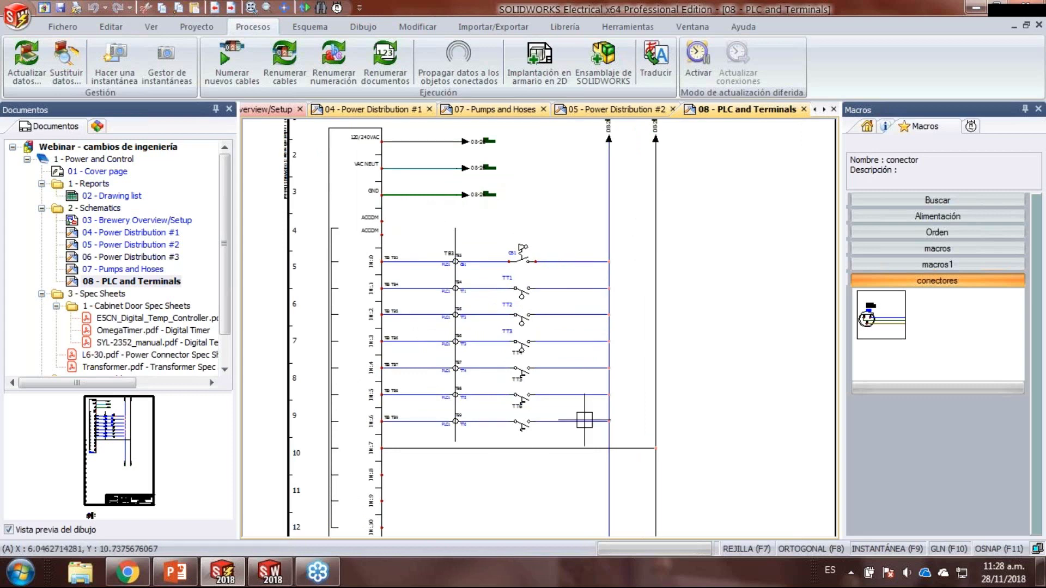
{"action": "scroll", "coordinate": [531, 424], "scroll_direction": "up", "scroll_amount": 4}
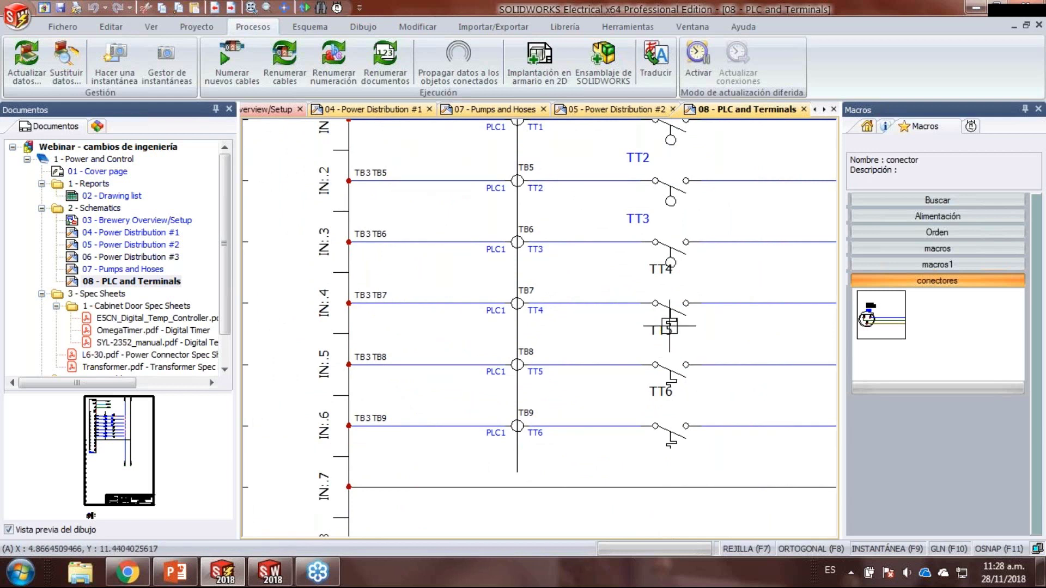
{"action": "left_click", "coordinate": [670, 326]}
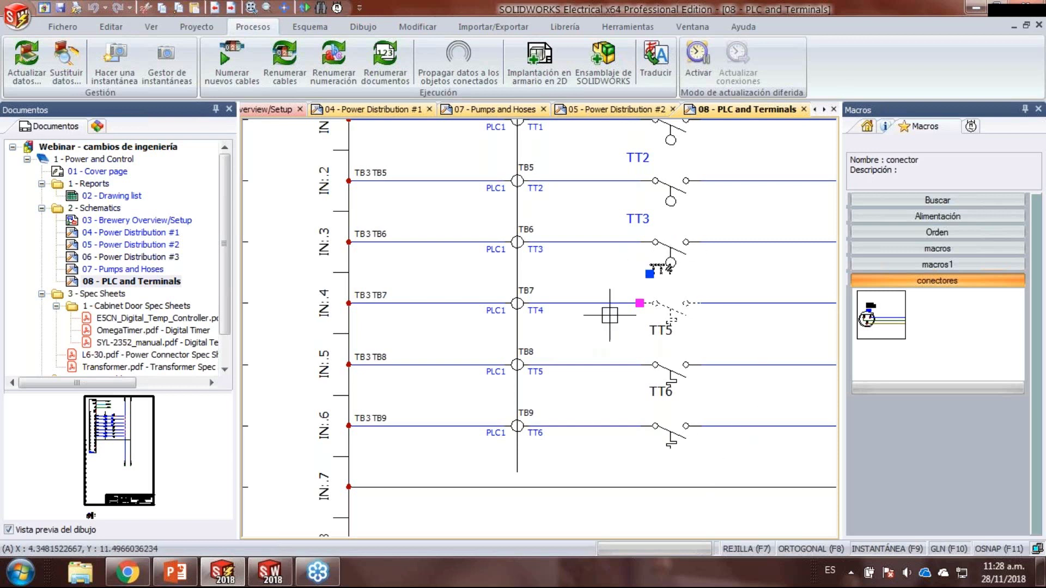
{"action": "key", "text": "Escape"}
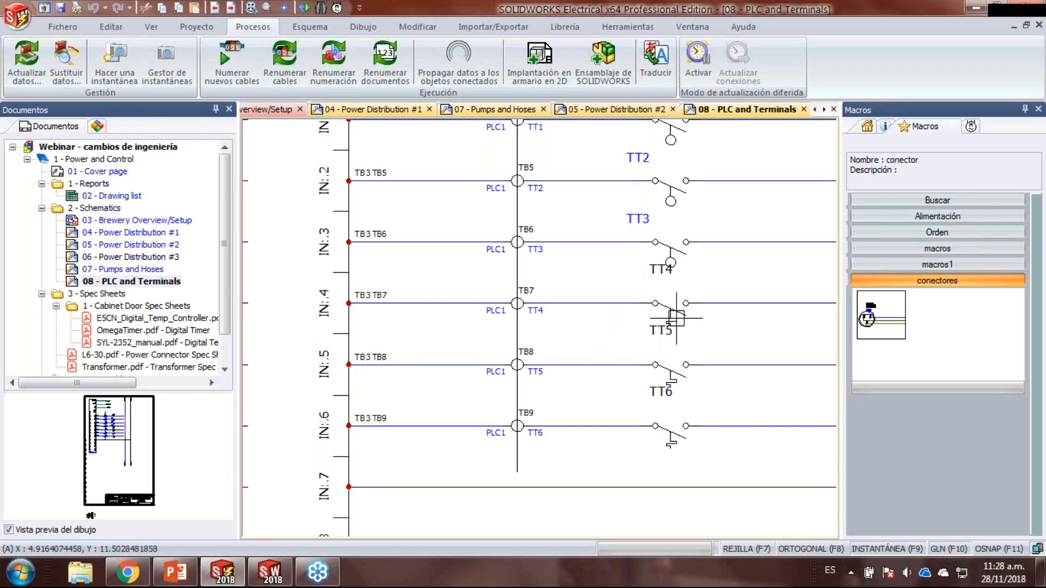
- Replace the TT4 switch symbol and its matches in the current drawing with the Conmutador NA de vacío y presión symbol
{"action": "left_click", "coordinate": [676, 318]}
{"action": "right_click", "coordinate": [676, 318]}
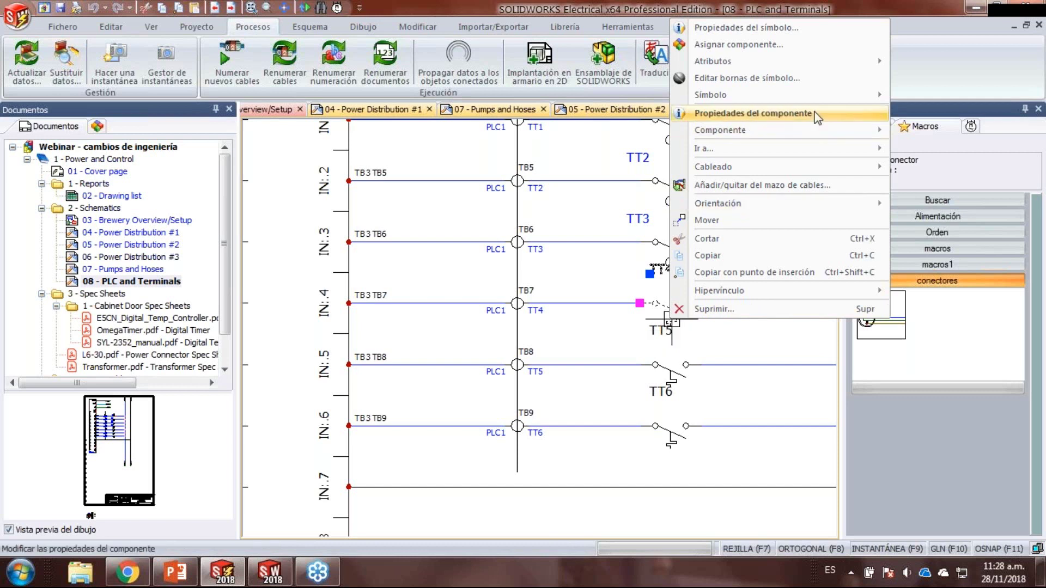
{"action": "mouse_move", "coordinate": [813, 94]}
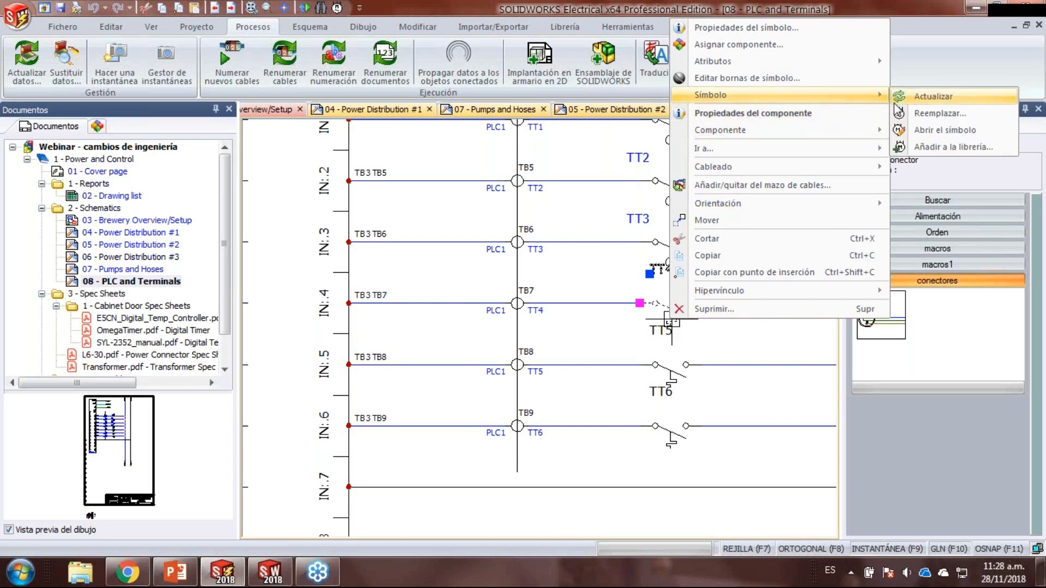
{"action": "left_click", "coordinate": [920, 114]}
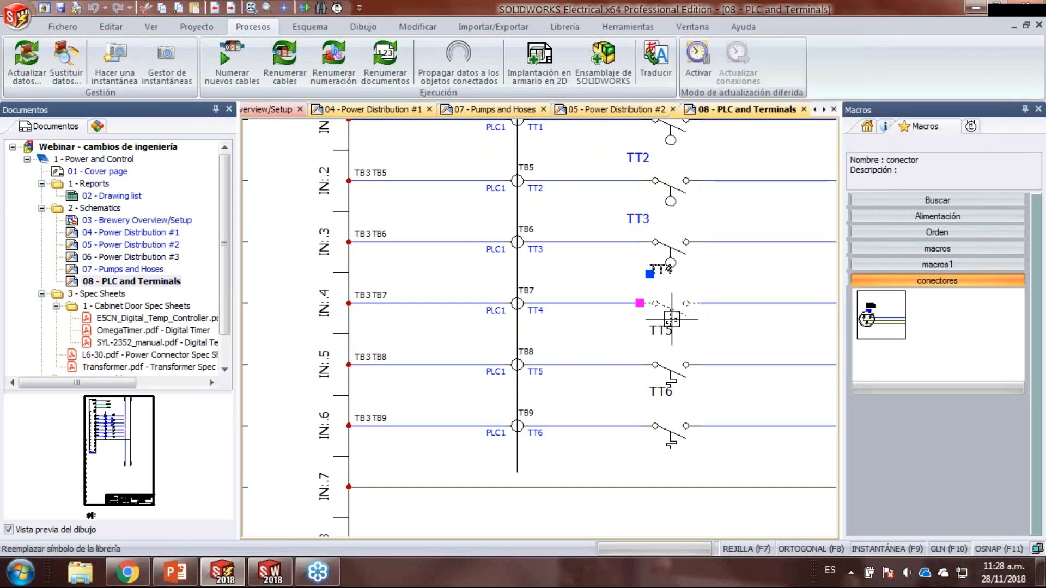
{"action": "left_click_drag", "start_coordinate": [604, 156], "coordinate": [500, 166]}
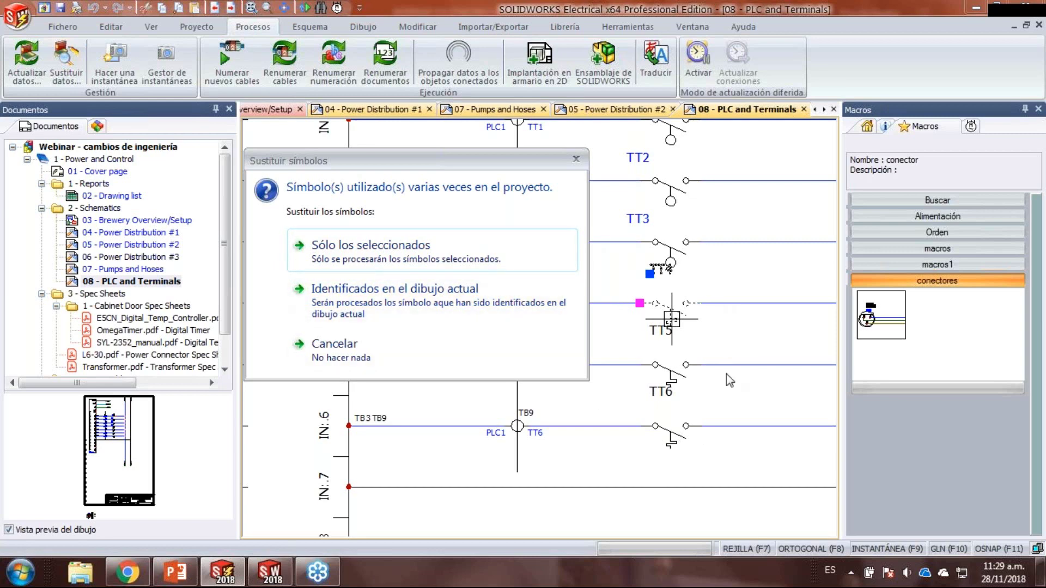
{"action": "left_click", "coordinate": [346, 307]}
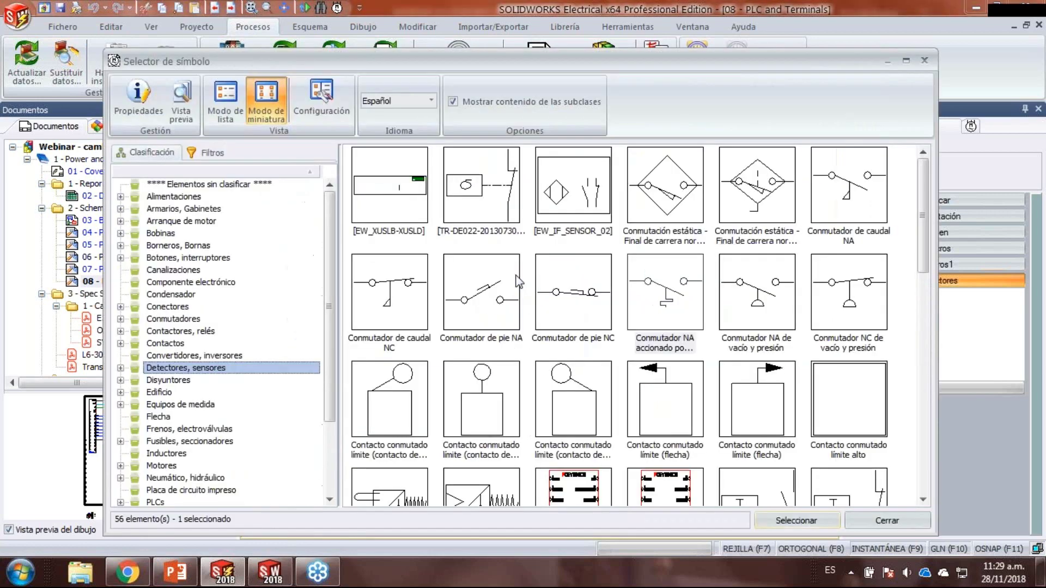
{"action": "left_click", "coordinate": [766, 307]}
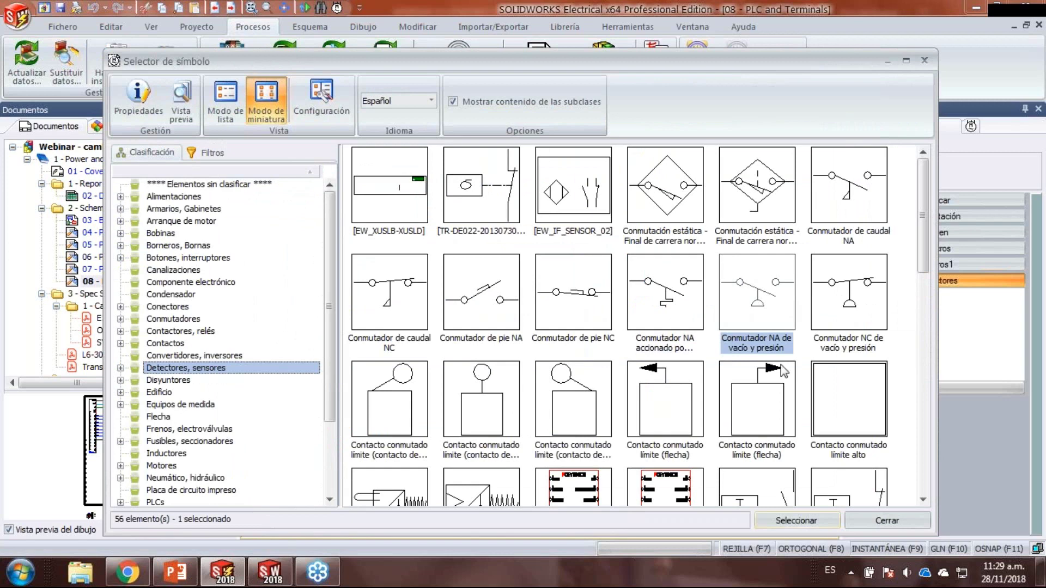
{"action": "left_click", "coordinate": [810, 521]}
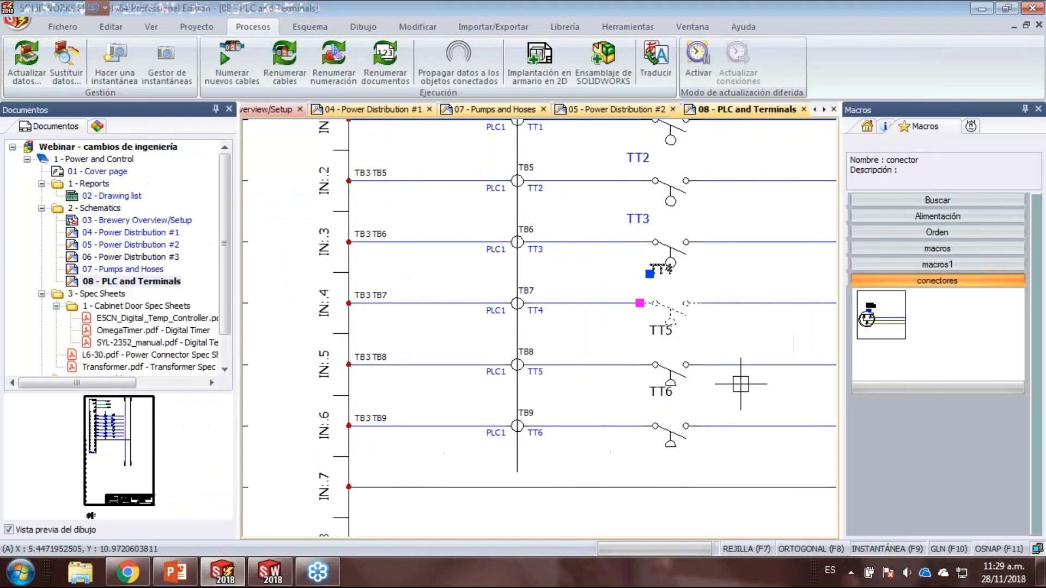
{"action": "middle_click_drag", "start_coordinate": [745, 394], "coordinate": [594, 387]}
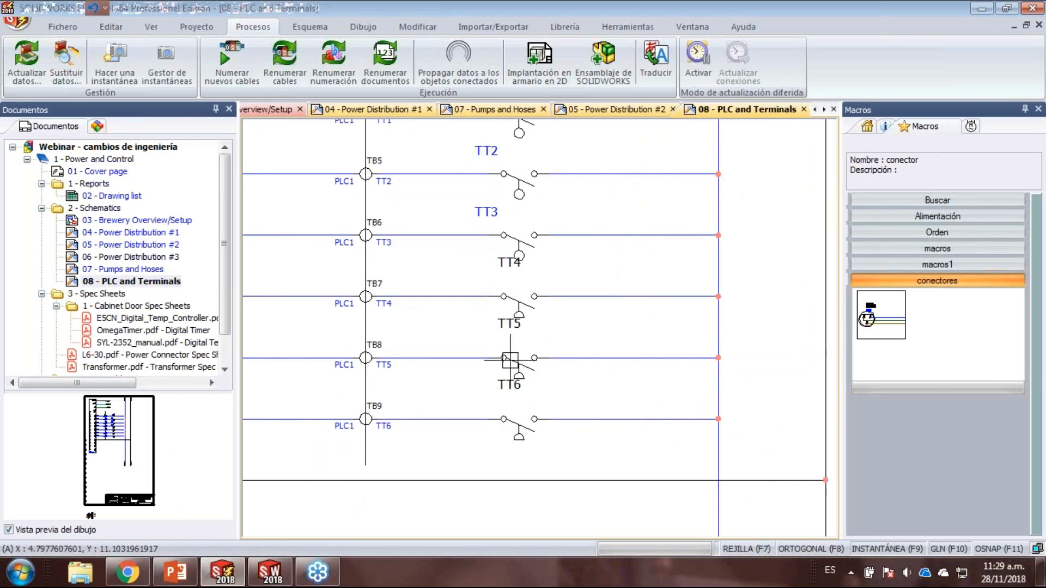
{"action": "scroll", "coordinate": [566, 354], "scroll_direction": "down", "scroll_amount": 3}
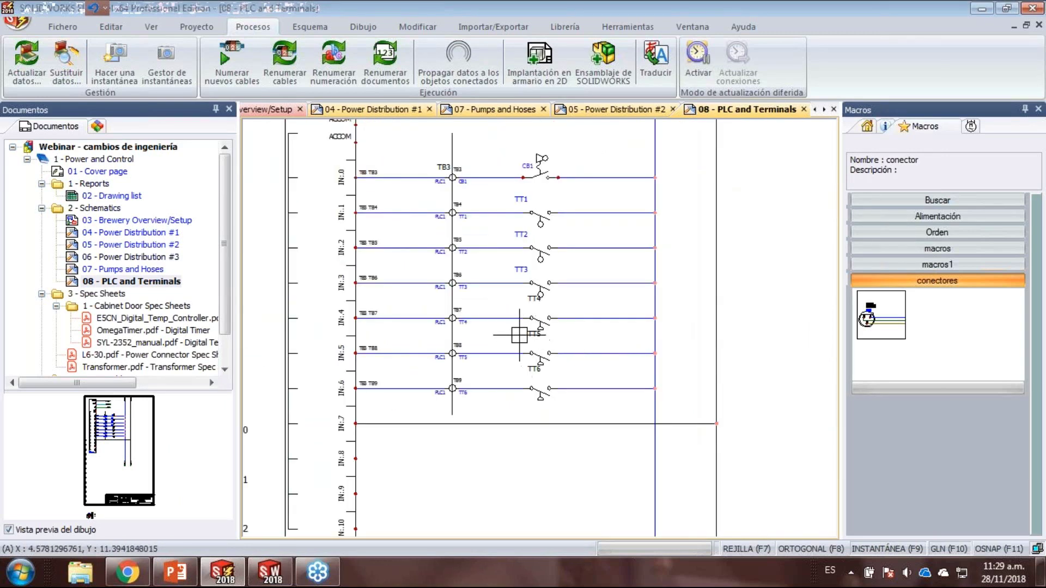
{"action": "scroll", "coordinate": [403, 321], "scroll_direction": "down", "scroll_amount": 2}
{"action": "middle_click_drag", "start_coordinate": [399, 315], "coordinate": [464, 338]}
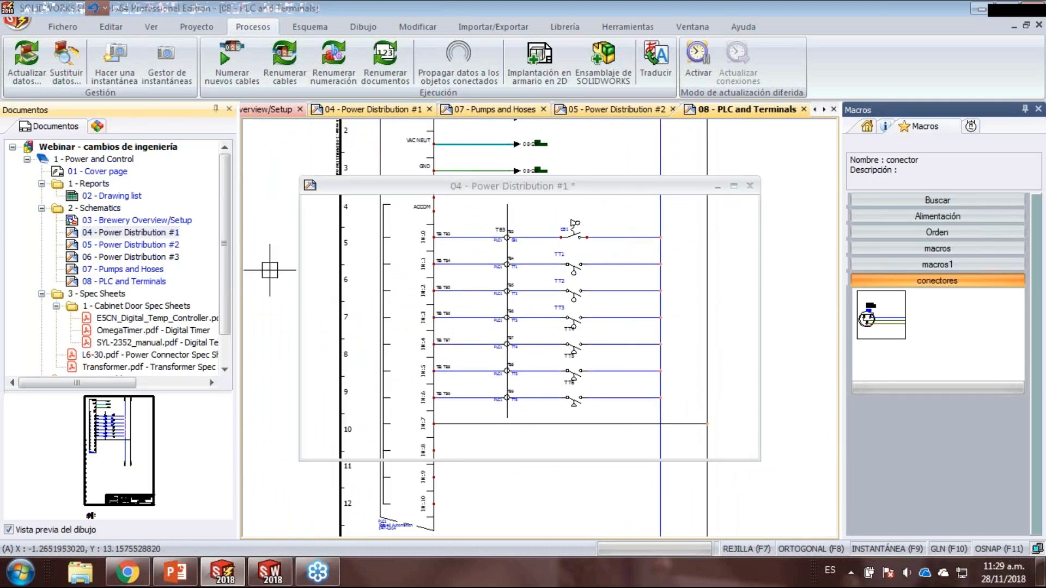
- Open the 05 - Power Distribution #2 schematic and number the new wires without modifying those already numbered
{"action": "double_click", "coordinate": [101, 234]}
{"action": "left_click", "coordinate": [107, 246]}
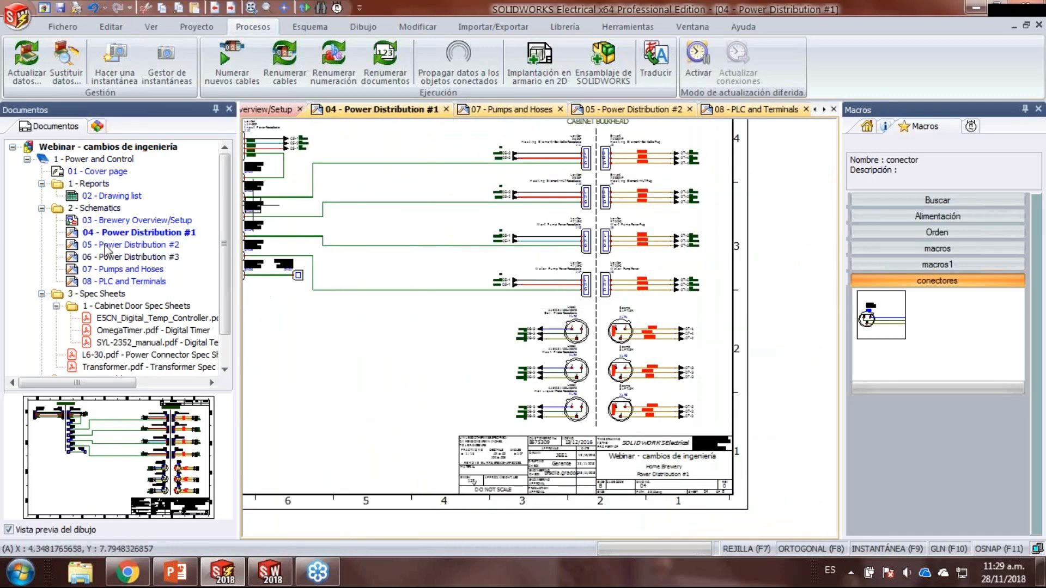
{"action": "double_click", "coordinate": [106, 246]}
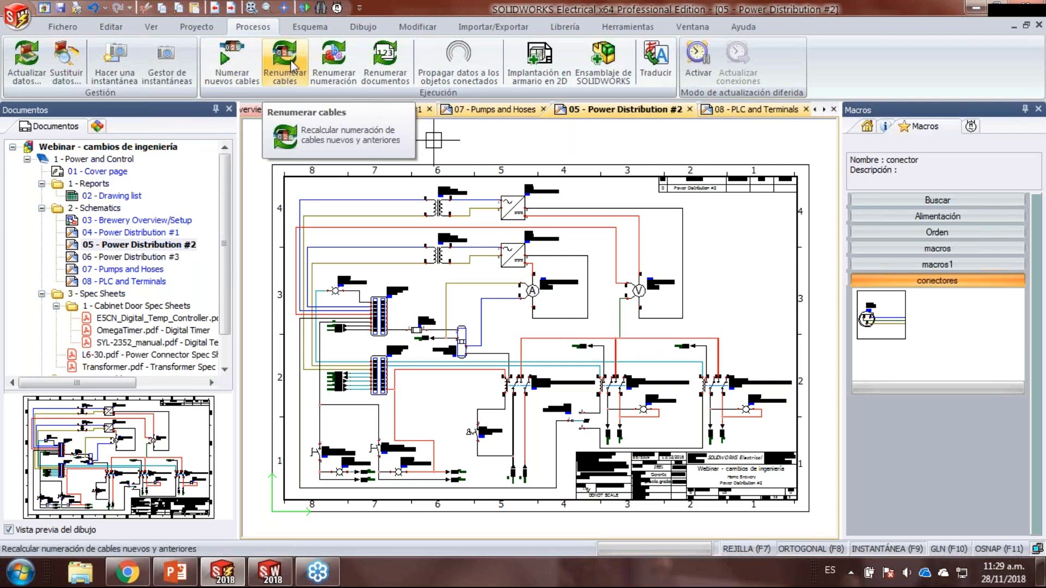
{"action": "left_click", "coordinate": [233, 57]}
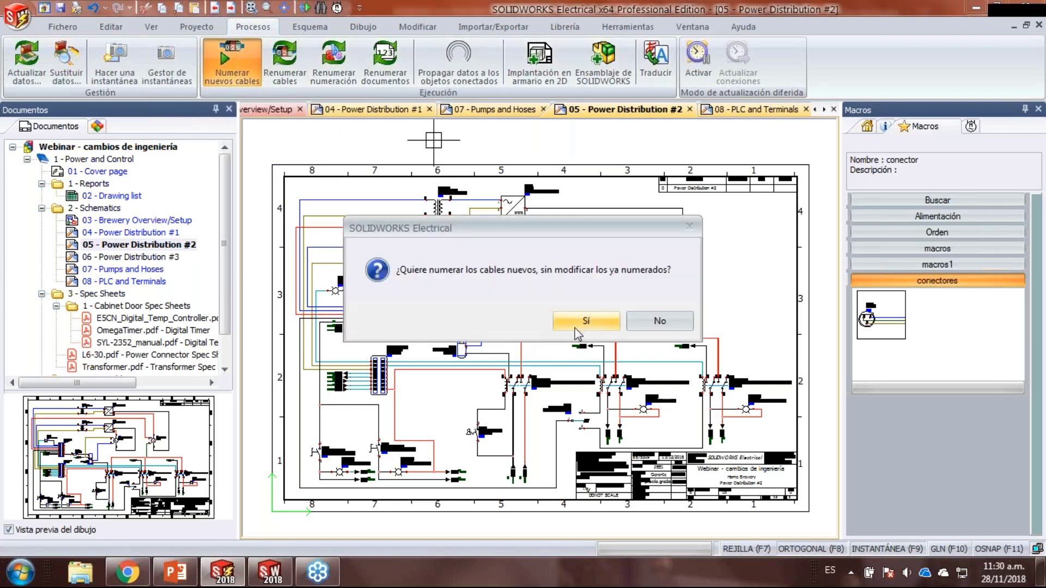
{"action": "left_click", "coordinate": [584, 323]}
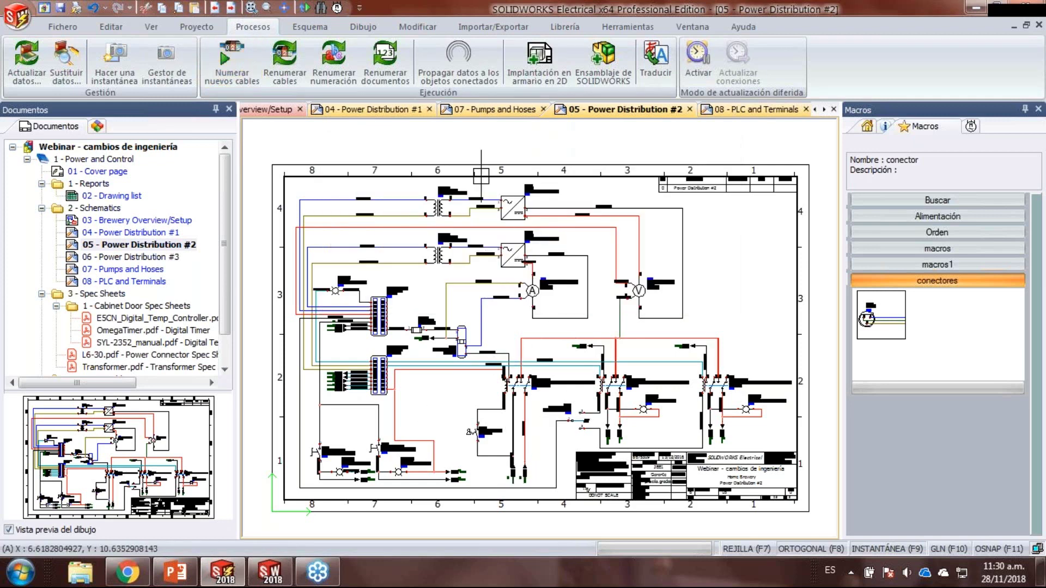
- Examine the wire numbers between transformers TR1 and TR2 and power supplies PS1 and PS2, then return to the full sheet
{"action": "scroll", "coordinate": [474, 199], "scroll_direction": "up", "scroll_amount": 5}
{"action": "scroll", "coordinate": [468, 242], "scroll_direction": "up", "scroll_amount": 2}
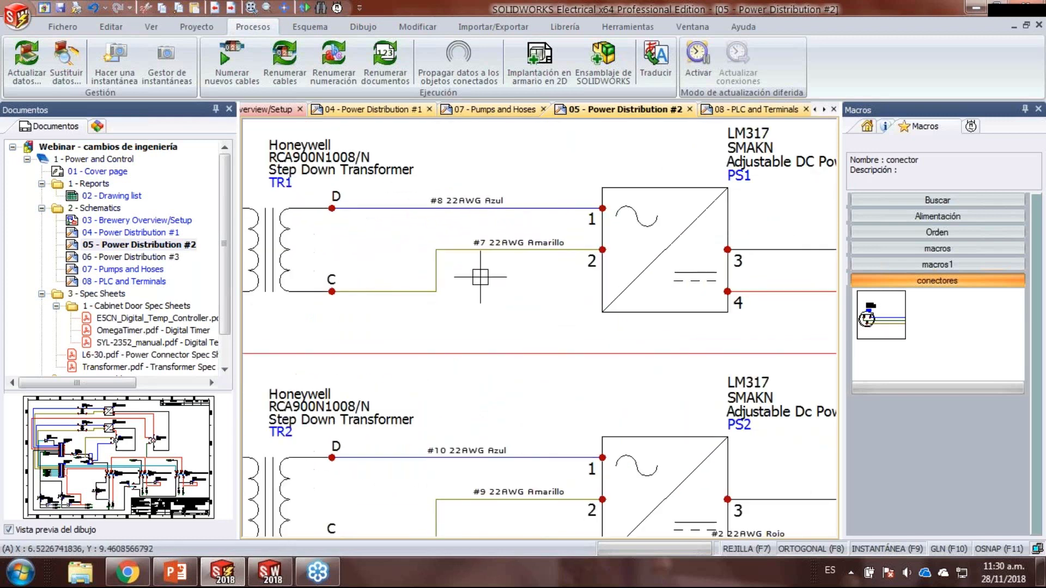
{"action": "middle_click_drag", "start_coordinate": [480, 277], "coordinate": [528, 259]}
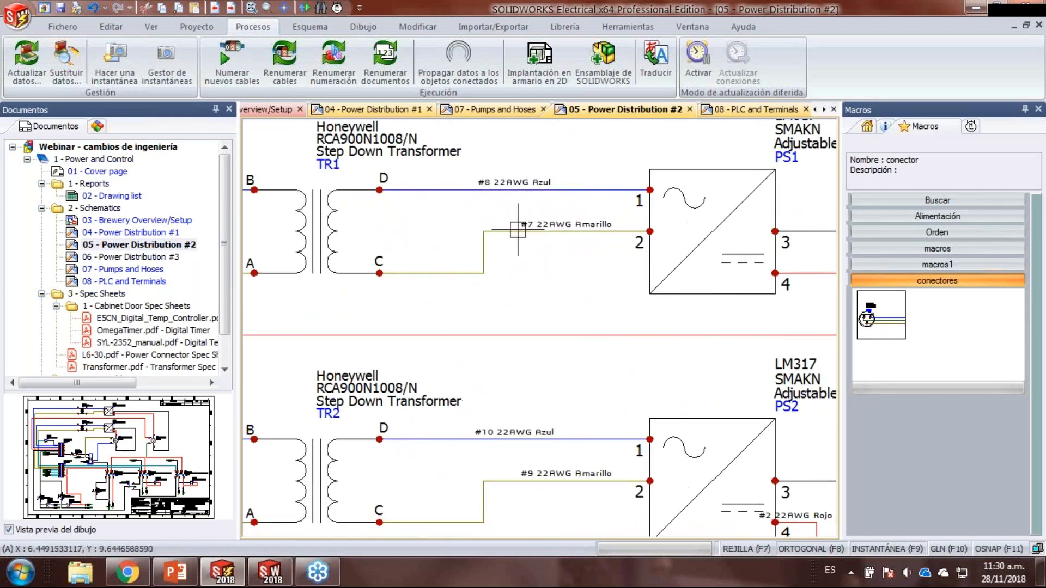
{"action": "left_click", "coordinate": [474, 135]}
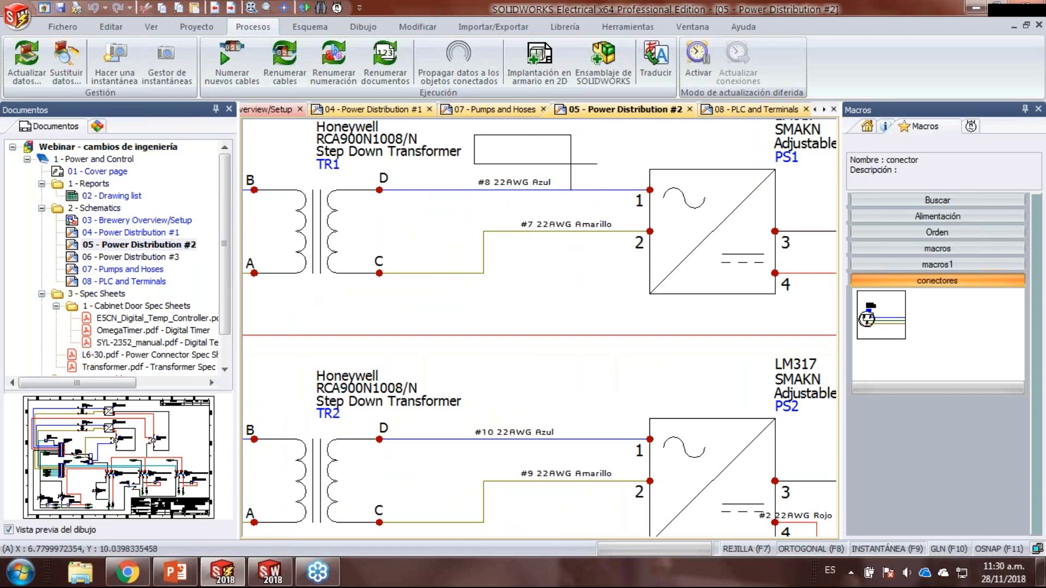
{"action": "scroll", "coordinate": [545, 291], "scroll_direction": "down", "scroll_amount": 2}
{"action": "scroll", "coordinate": [545, 291], "scroll_direction": "down", "scroll_amount": 5}
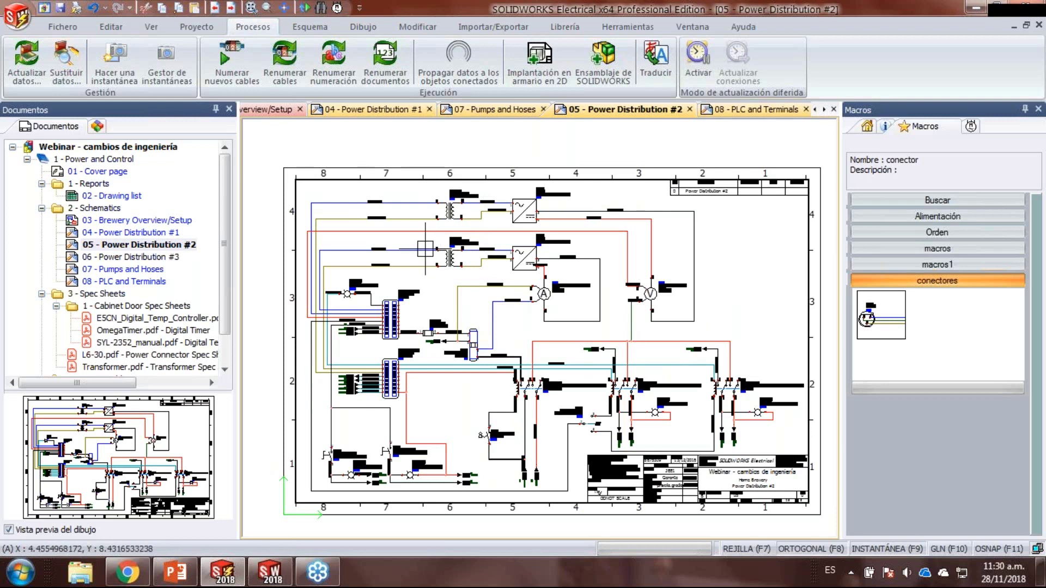
- Switch to SOLIDWORKS 2018 and open the electrical project Webinar - cambios de ingeniería from the full project list
{"action": "mouse_move", "coordinate": [276, 580]}
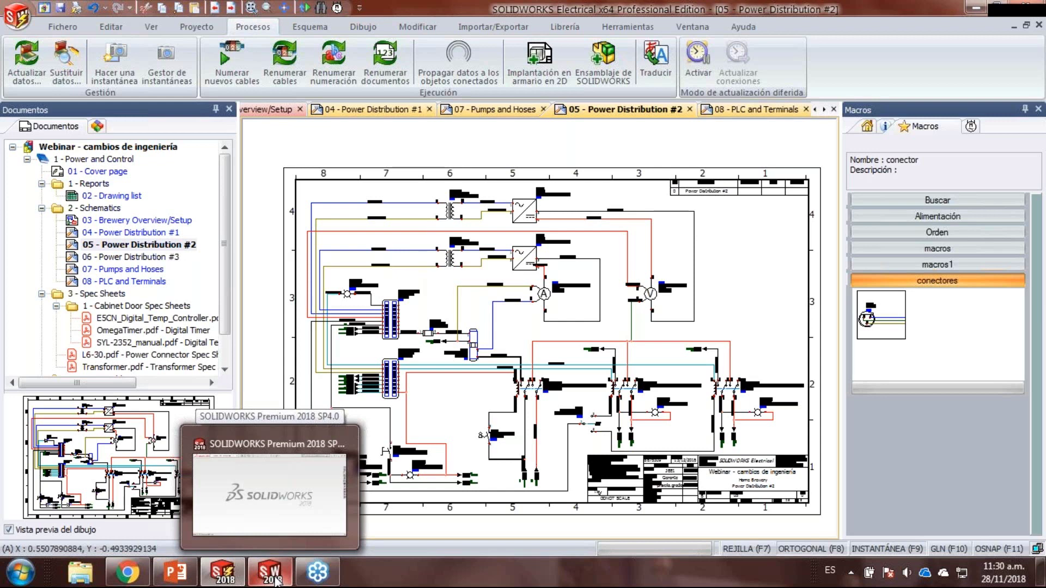
{"action": "left_click", "coordinate": [276, 580]}
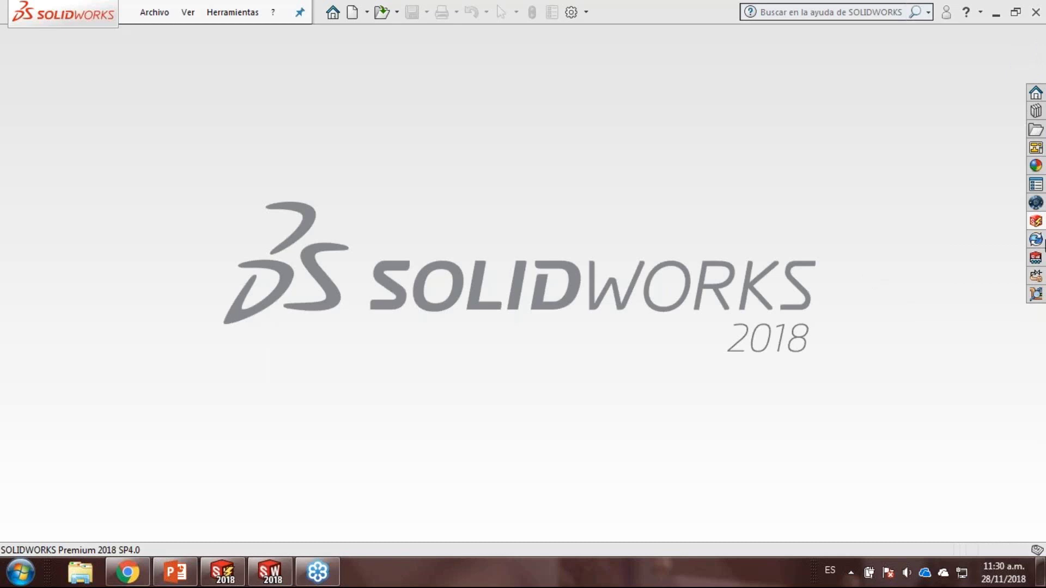
{"action": "left_click", "coordinate": [1035, 221]}
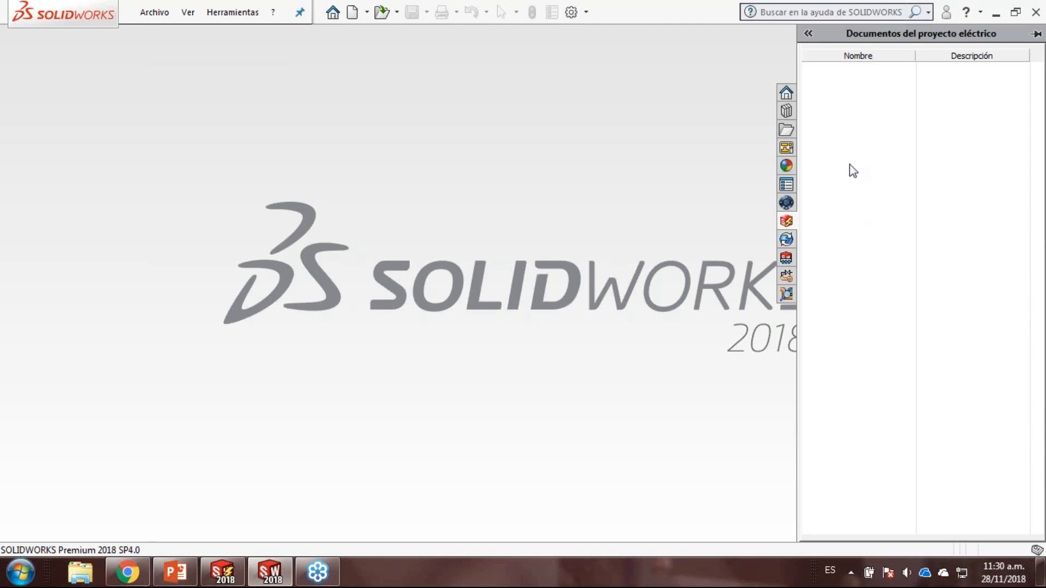
{"action": "right_click", "coordinate": [847, 103]}
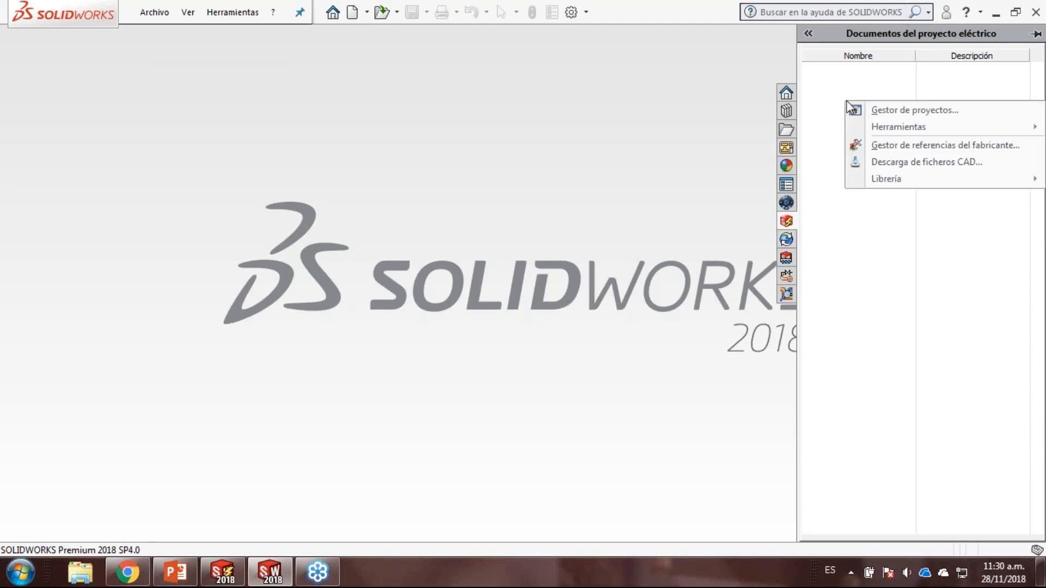
{"action": "left_click", "coordinate": [910, 112]}
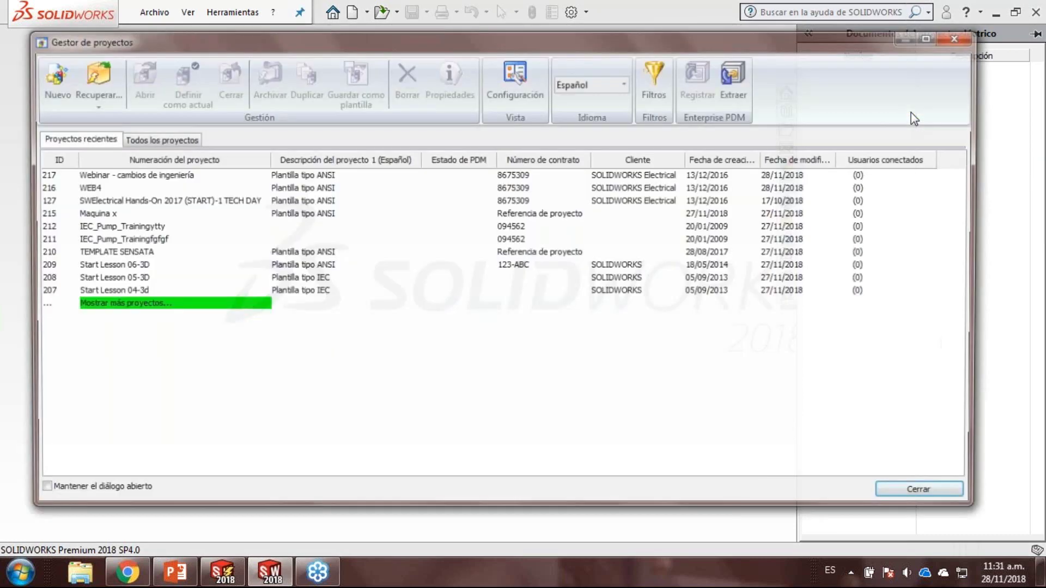
{"action": "left_click", "coordinate": [157, 140]}
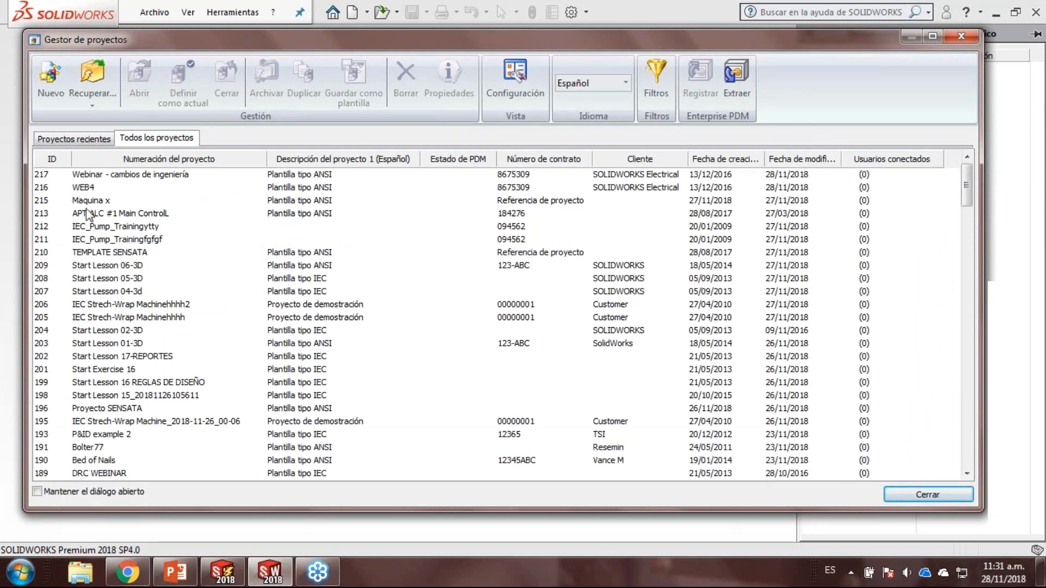
{"action": "left_click", "coordinate": [132, 174]}
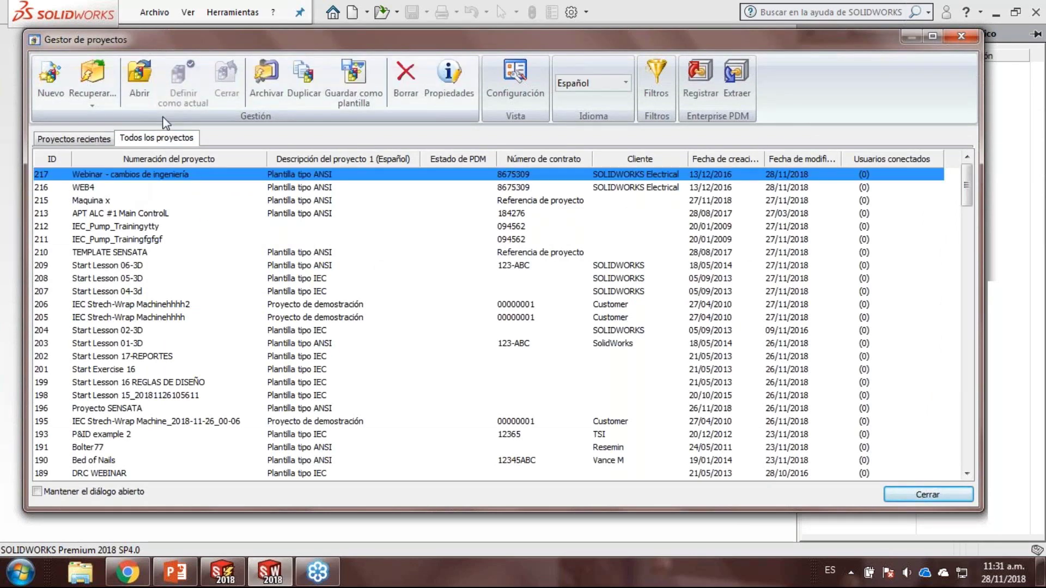
{"action": "left_click", "coordinate": [145, 80]}
- Widen the document name column and expand the Power and Control book's Reports, Schematics, Spec Sheets and 3D Assemblies folders
{"action": "left_click_drag", "start_coordinate": [915, 55], "coordinate": [938, 56]}
{"action": "left_click", "coordinate": [825, 83]}
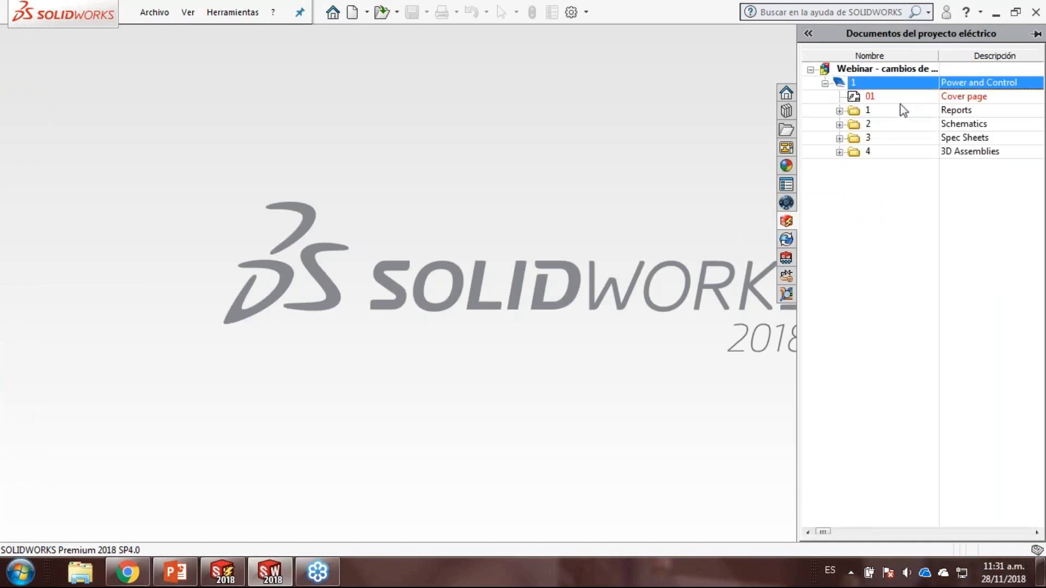
{"action": "left_click", "coordinate": [840, 110]}
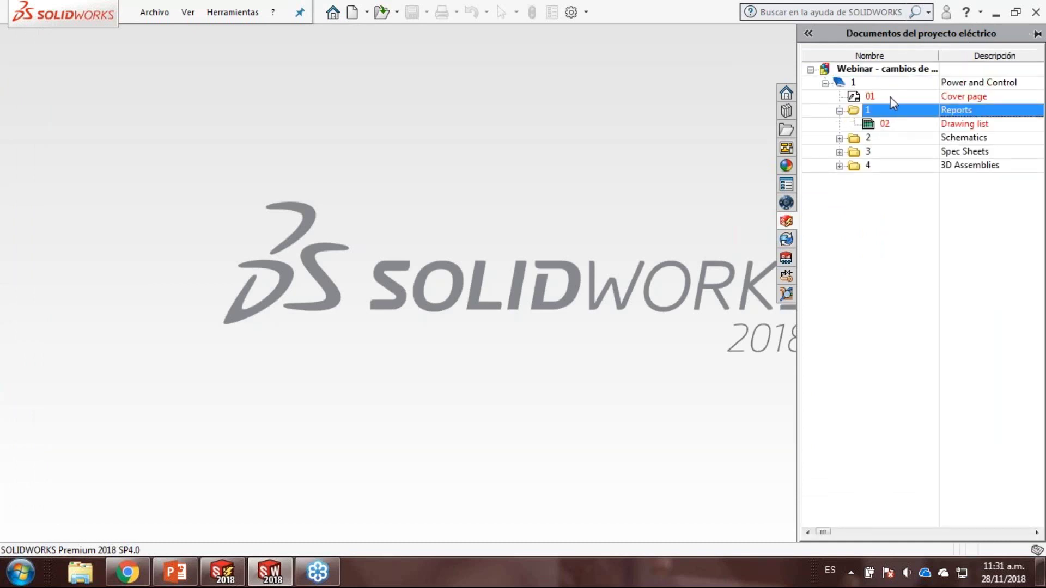
{"action": "left_click", "coordinate": [839, 138]}
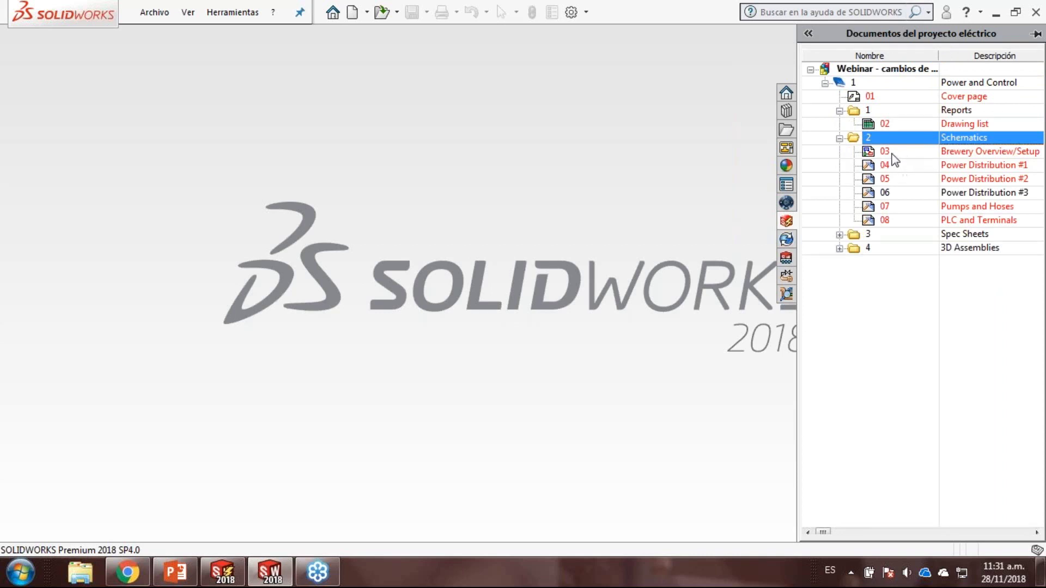
{"action": "left_click", "coordinate": [839, 235]}
{"action": "left_click", "coordinate": [840, 290]}
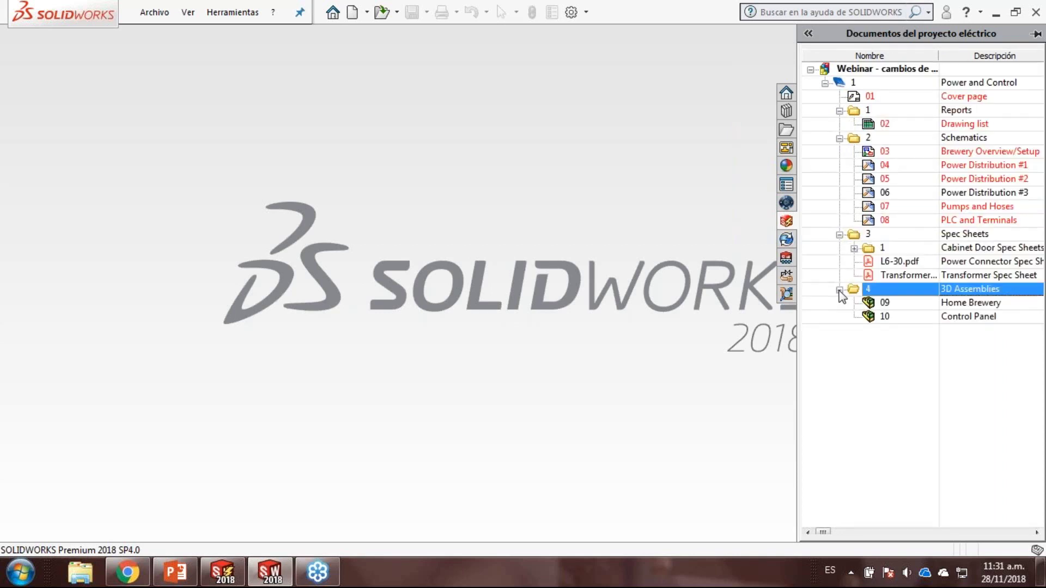
- View the 04 - Power Distribution #1 schematic around the XLR connectors, then close the drawing preview
{"action": "double_click", "coordinate": [916, 164]}
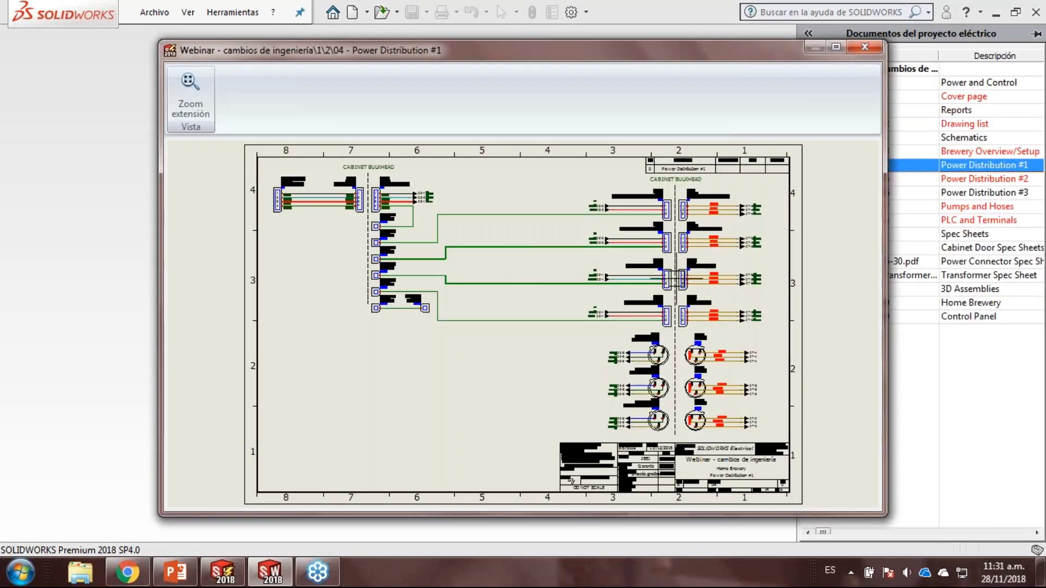
{"action": "middle_click_drag", "start_coordinate": [818, 378], "coordinate": [709, 313]}
{"action": "scroll", "coordinate": [601, 293], "scroll_direction": "up", "scroll_amount": 5}
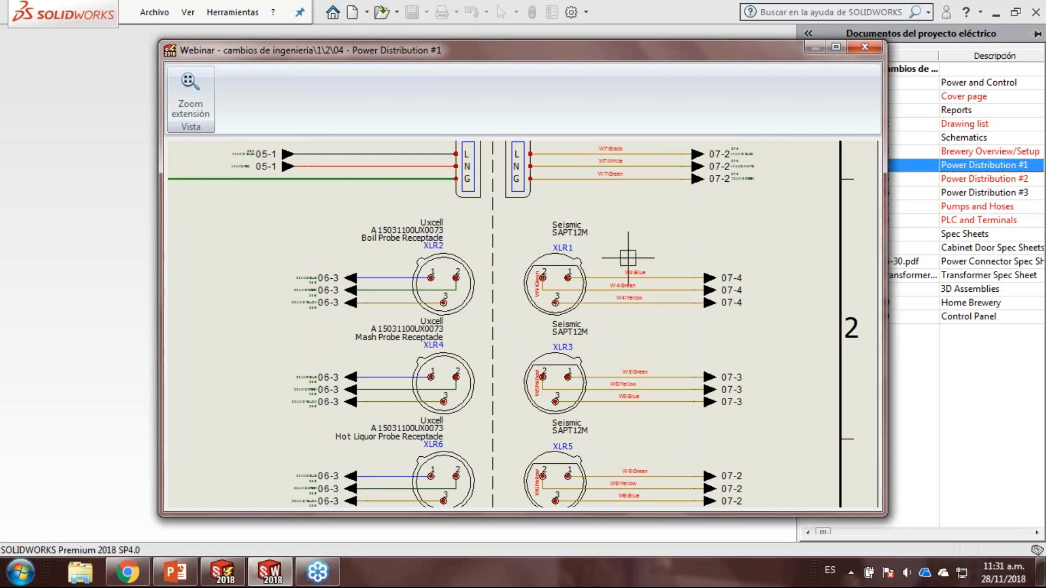
{"action": "left_click", "coordinate": [859, 48]}
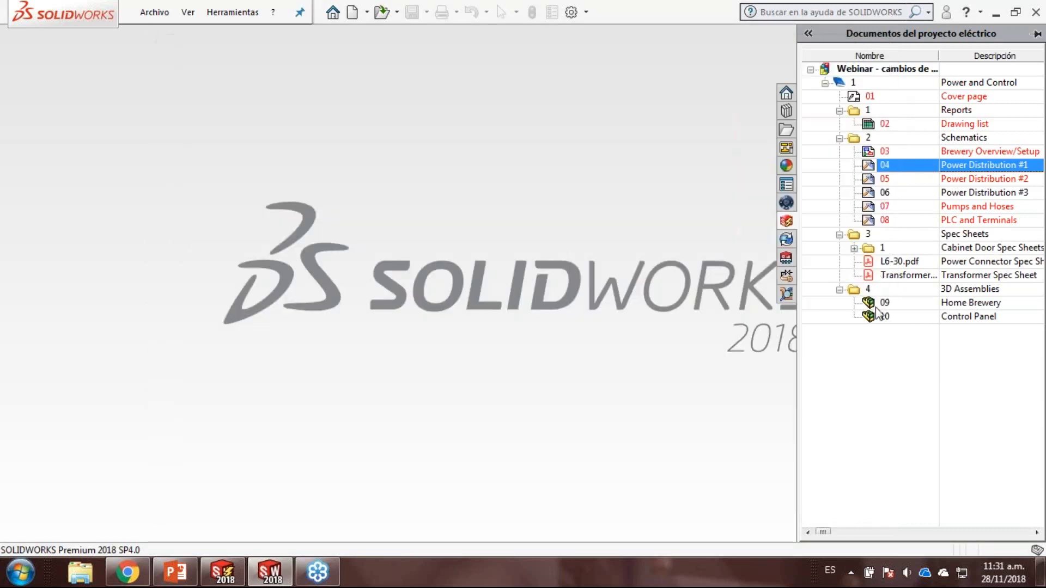
- Open the 09 Home Brewery 3D assembly without rebuilding it and look over the whole brewery room
{"action": "double_click", "coordinate": [878, 303]}
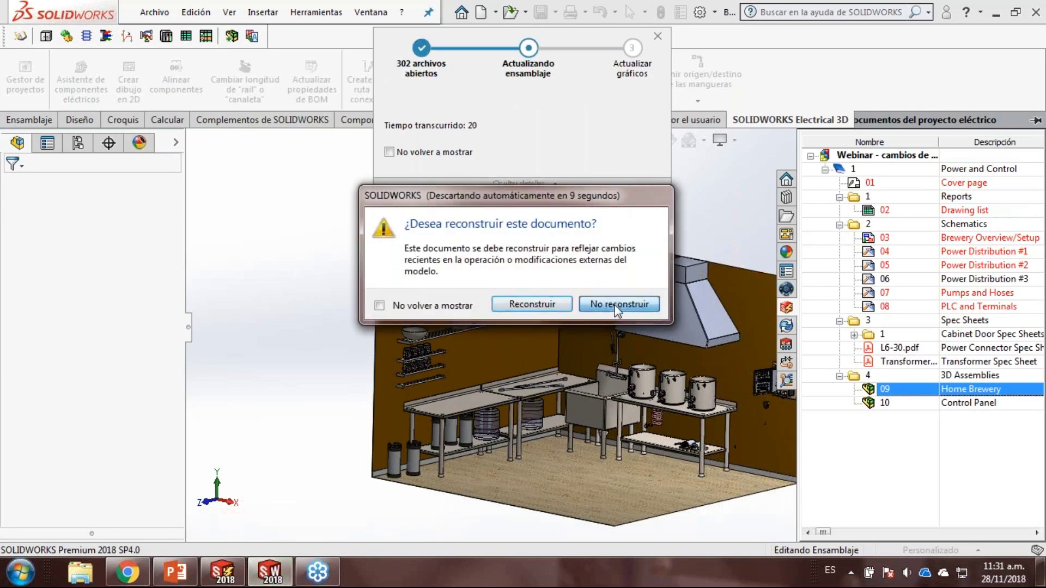
{"action": "left_click", "coordinate": [618, 305]}
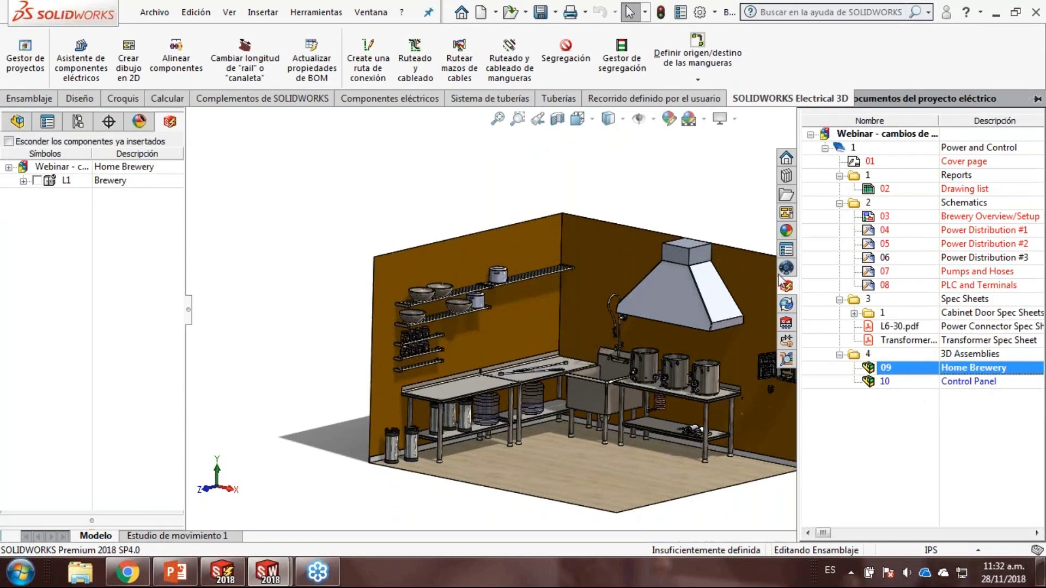
{"action": "middle_click_drag", "start_coordinate": [848, 367], "coordinate": [874, 366]}
{"action": "scroll", "coordinate": [799, 440], "scroll_direction": "down", "scroll_amount": 2}
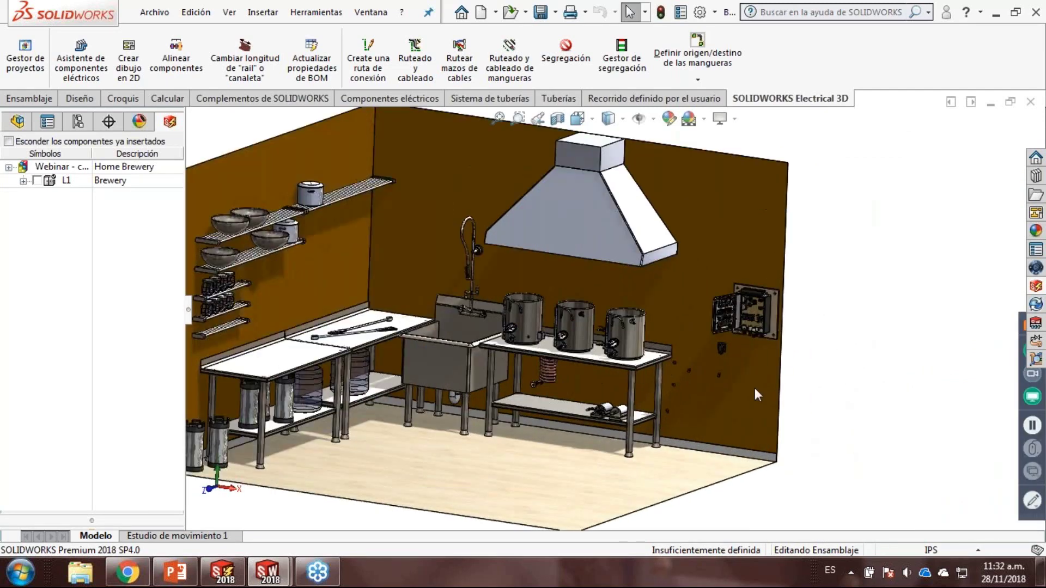
{"action": "scroll", "coordinate": [843, 317], "scroll_direction": "up", "scroll_amount": 4}
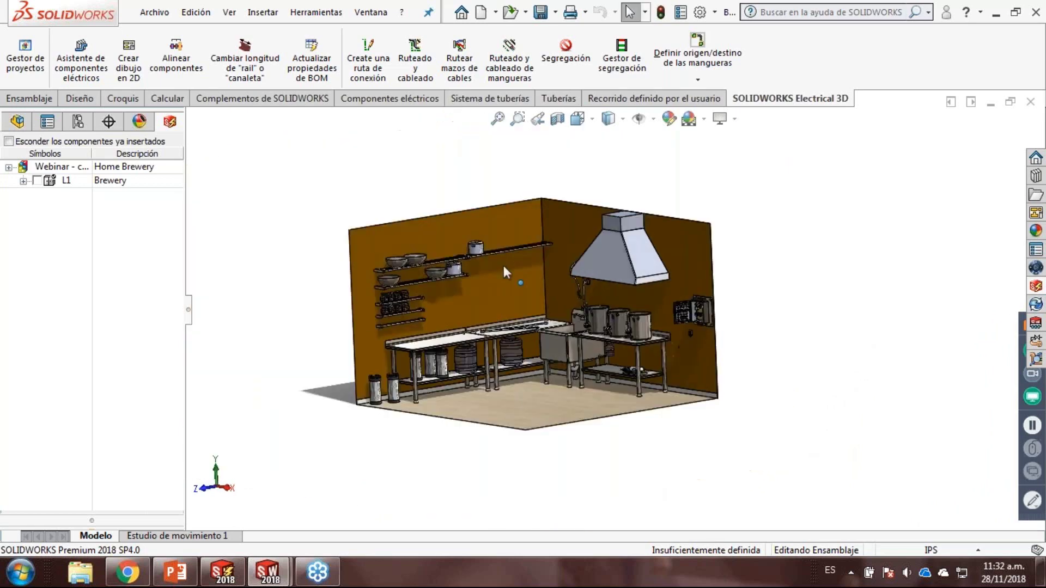
{"action": "scroll", "coordinate": [843, 317], "scroll_direction": "down", "scroll_amount": 1}
{"action": "middle_click_drag", "start_coordinate": [843, 317], "coordinate": [830, 402]}
- Look at the control panel's CabinetAssembly model, then return to the Brewery assembly
{"action": "mouse_move", "coordinate": [268, 572]}
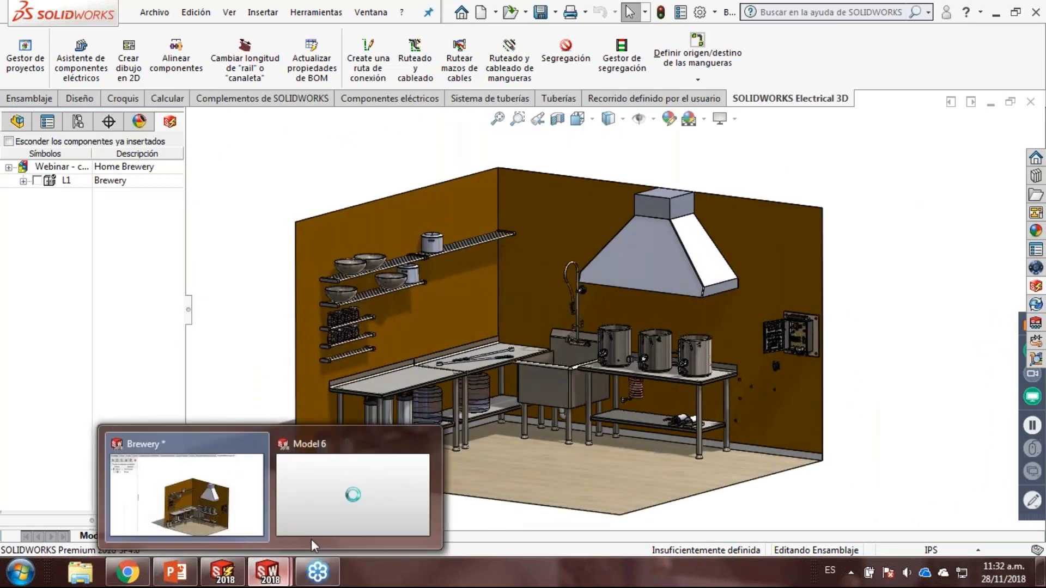
{"action": "left_click", "coordinate": [352, 496]}
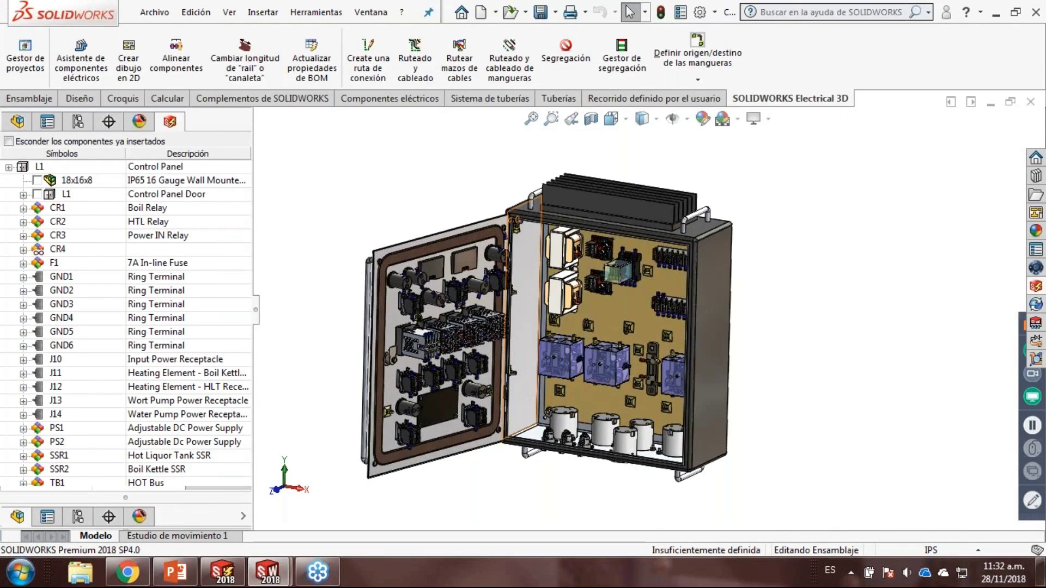
{"action": "mouse_move", "coordinate": [524, 279]}
{"action": "middle_mouse_down"}
{"action": "mouse_move", "coordinate": [564, 272]}
{"action": "mouse_move", "coordinate": [515, 286]}
{"action": "mouse_move", "coordinate": [531, 276]}
{"action": "middle_mouse_up"}
{"action": "mouse_move", "coordinate": [268, 572]}
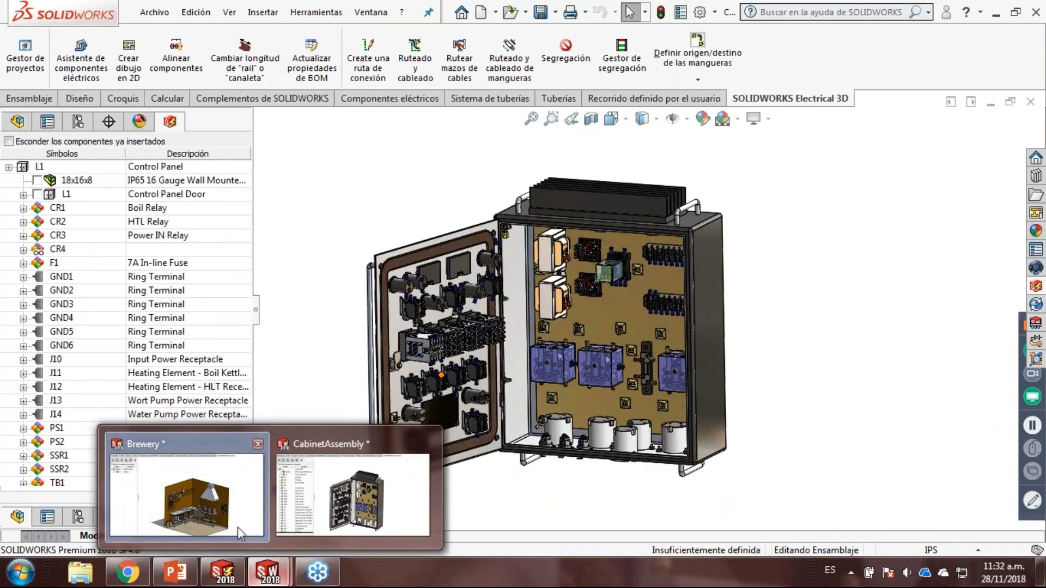
{"action": "mouse_move", "coordinate": [241, 519]}
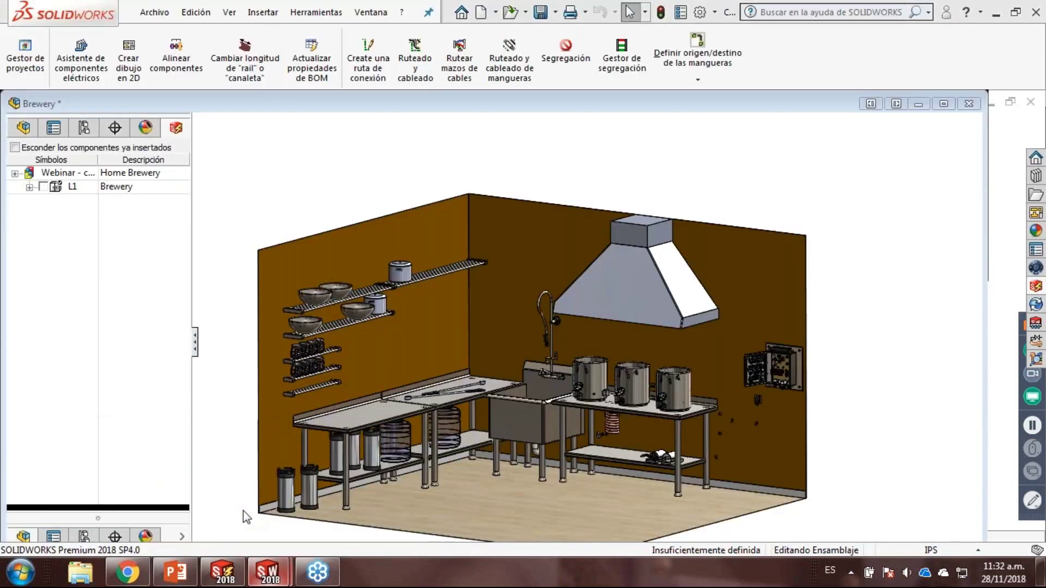
{"action": "left_click", "coordinate": [243, 512]}
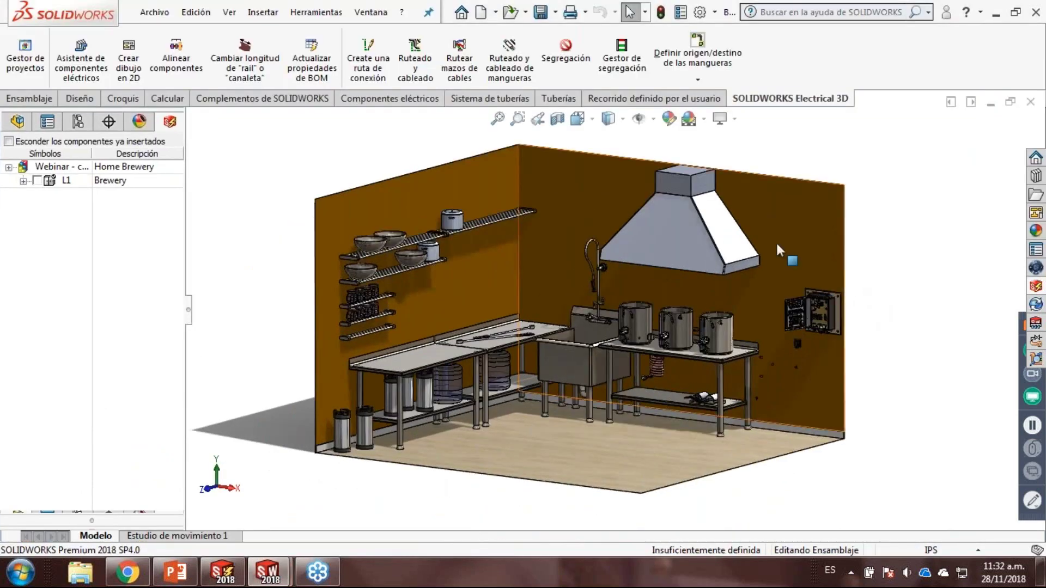
- Examine the three XLR receptacles and the power plugs on the underside of the wall-mounted control cabinet
{"action": "scroll", "coordinate": [836, 313], "scroll_direction": "down", "scroll_amount": 8}
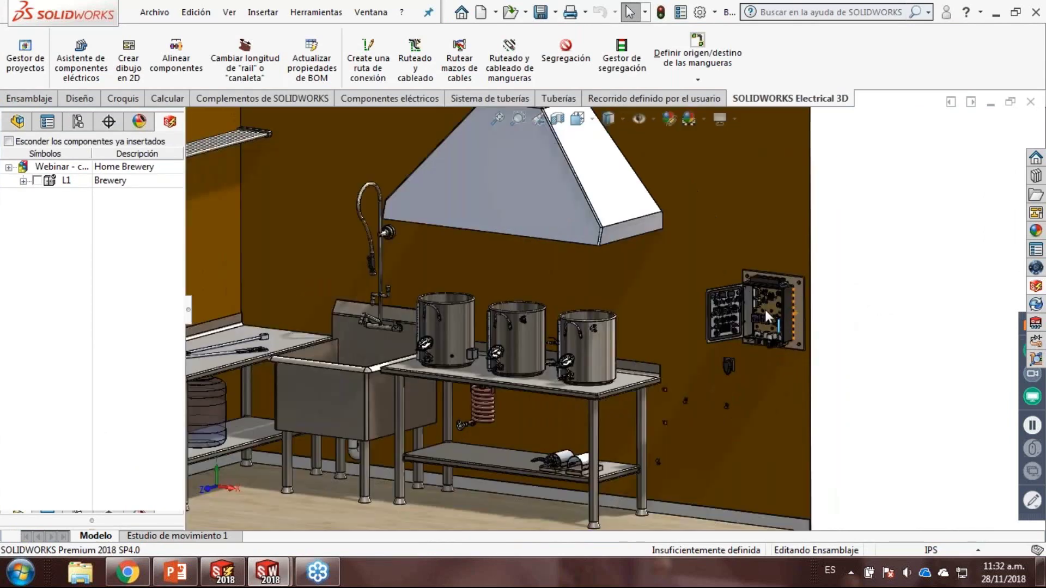
{"action": "scroll", "coordinate": [731, 336], "scroll_direction": "down", "scroll_amount": 1}
{"action": "scroll", "coordinate": [669, 328], "scroll_direction": "down", "scroll_amount": 3}
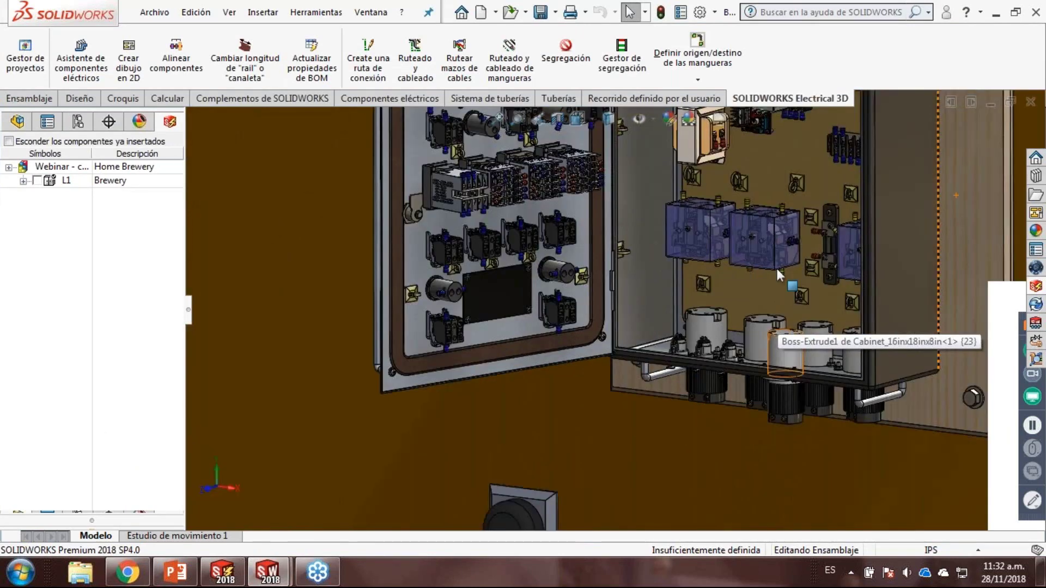
{"action": "scroll", "coordinate": [763, 261], "scroll_direction": "up", "scroll_amount": 3}
{"action": "middle_click_drag", "start_coordinate": [740, 296], "coordinate": [662, 315]}
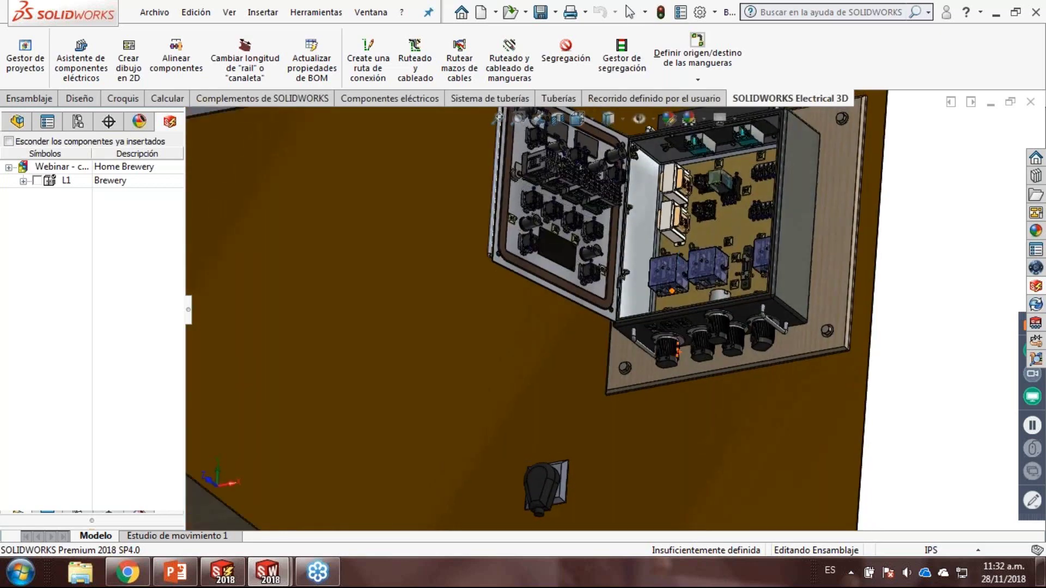
{"action": "scroll", "coordinate": [662, 315], "scroll_direction": "down", "scroll_amount": 5}
{"action": "scroll", "coordinate": [662, 315], "scroll_direction": "down", "scroll_amount": 2}
{"action": "scroll", "coordinate": [639, 371], "scroll_direction": "down", "scroll_amount": 2}
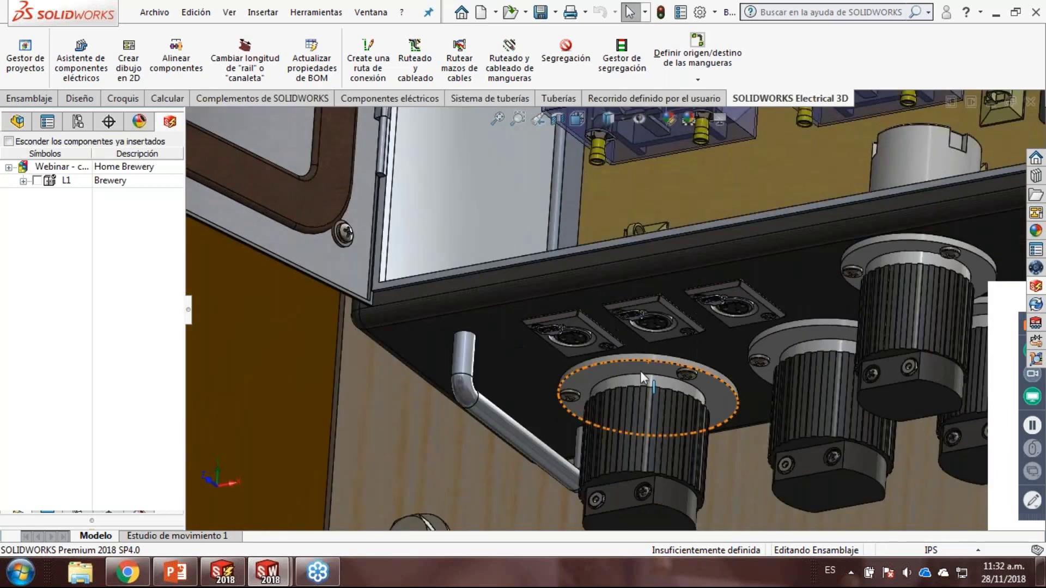
{"action": "scroll", "coordinate": [715, 308], "scroll_direction": "down", "scroll_amount": 3}
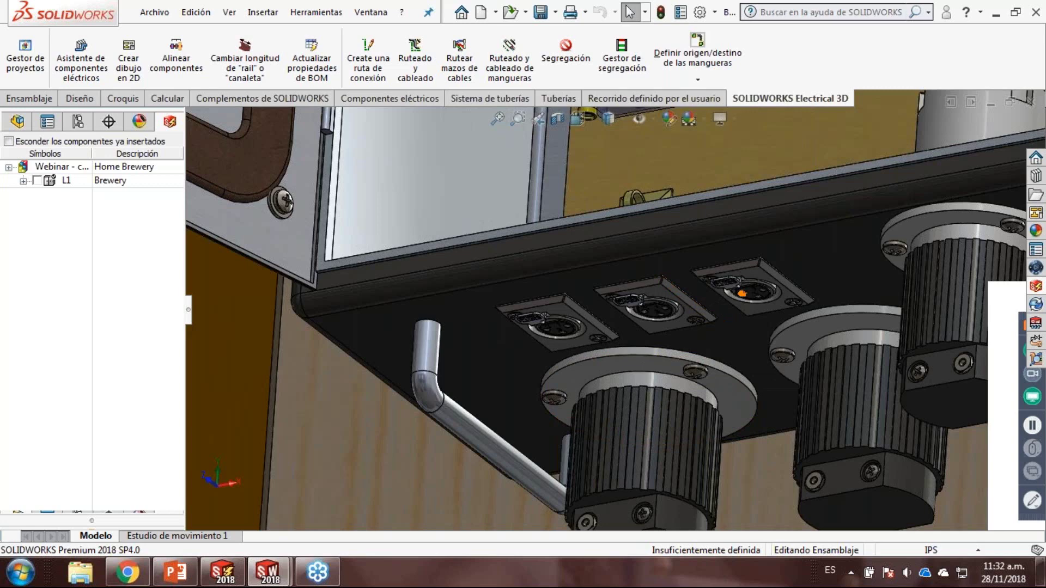
{"action": "scroll", "coordinate": [741, 292], "scroll_direction": "up", "scroll_amount": 4}
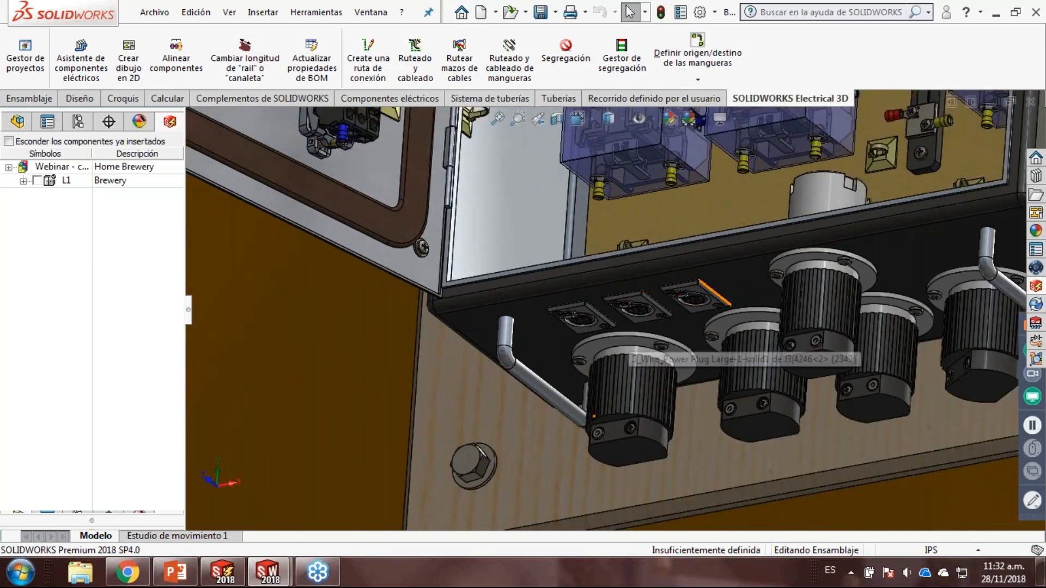
{"action": "middle_click_drag", "start_coordinate": [716, 294], "coordinate": [719, 305]}
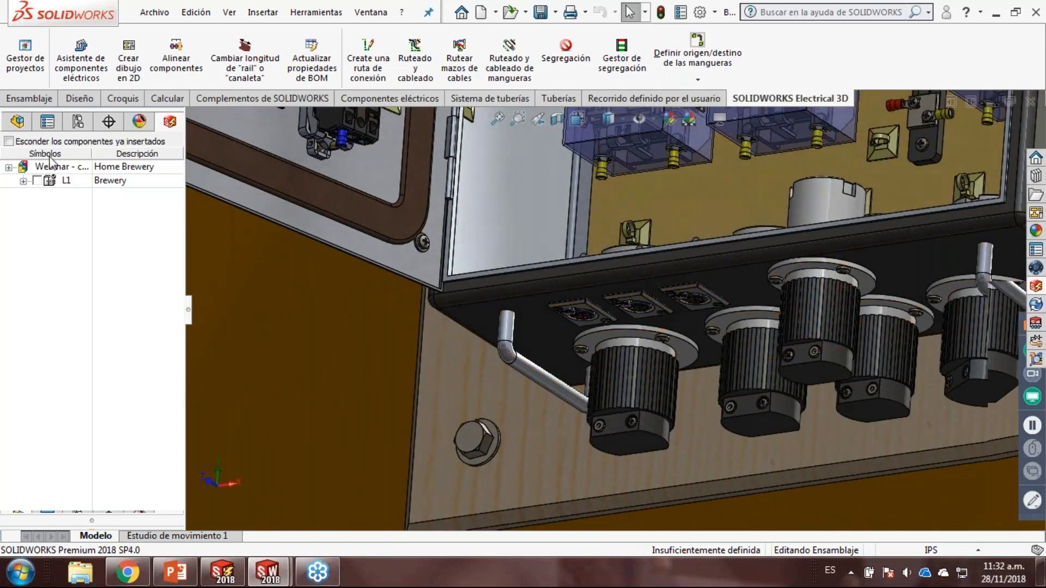
- Hide the already inserted components and list the remaining ones under the L1 Brewery location
{"action": "left_click", "coordinate": [24, 182]}
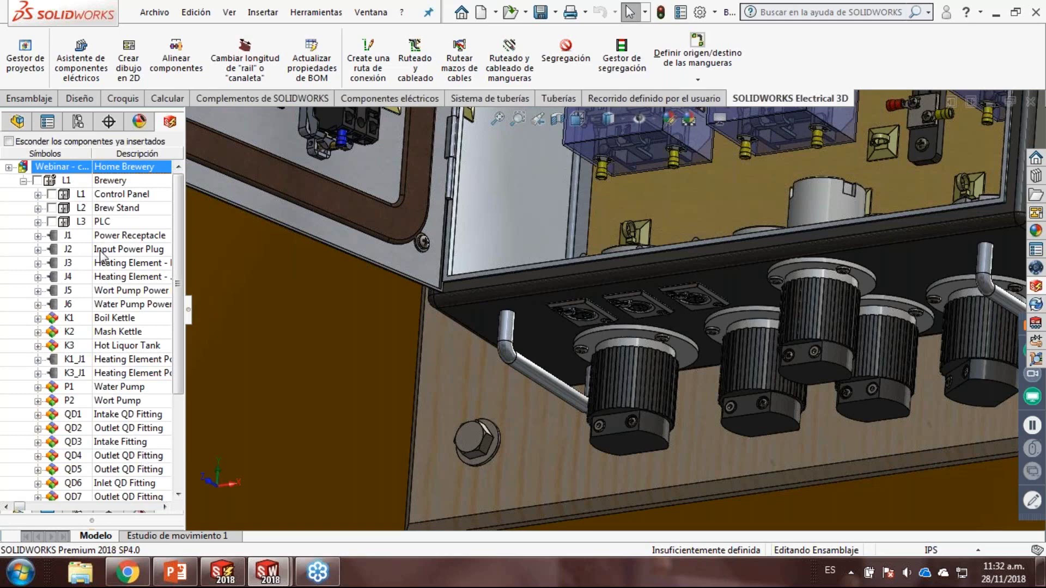
{"action": "left_click", "coordinate": [9, 142]}
{"action": "left_click", "coordinate": [23, 181]}
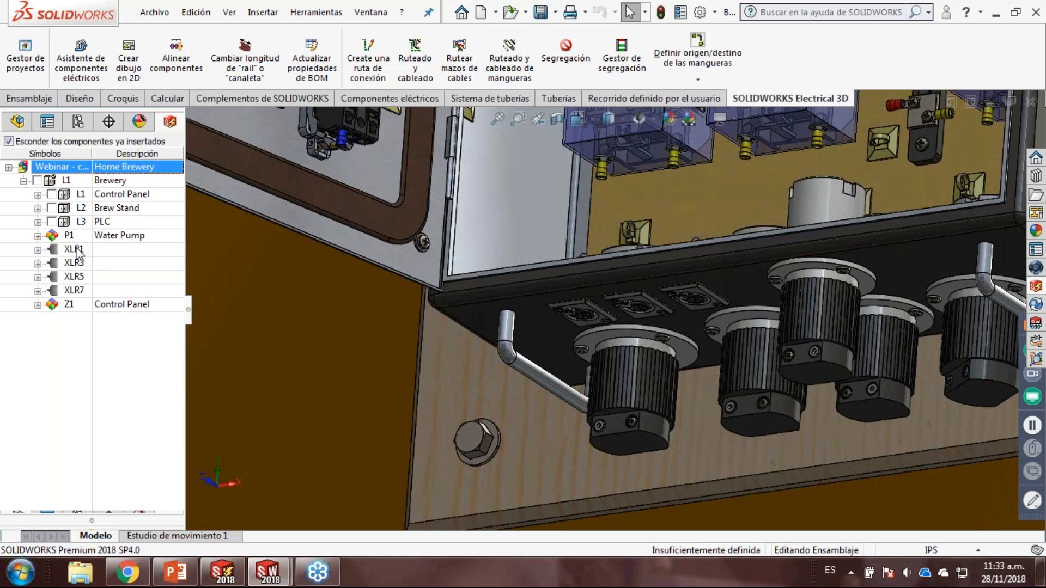
- Insert the XLR1 connector into the first of the three XLR receptacles, the one nearest the cabinet door hinge
{"action": "left_click", "coordinate": [71, 252]}
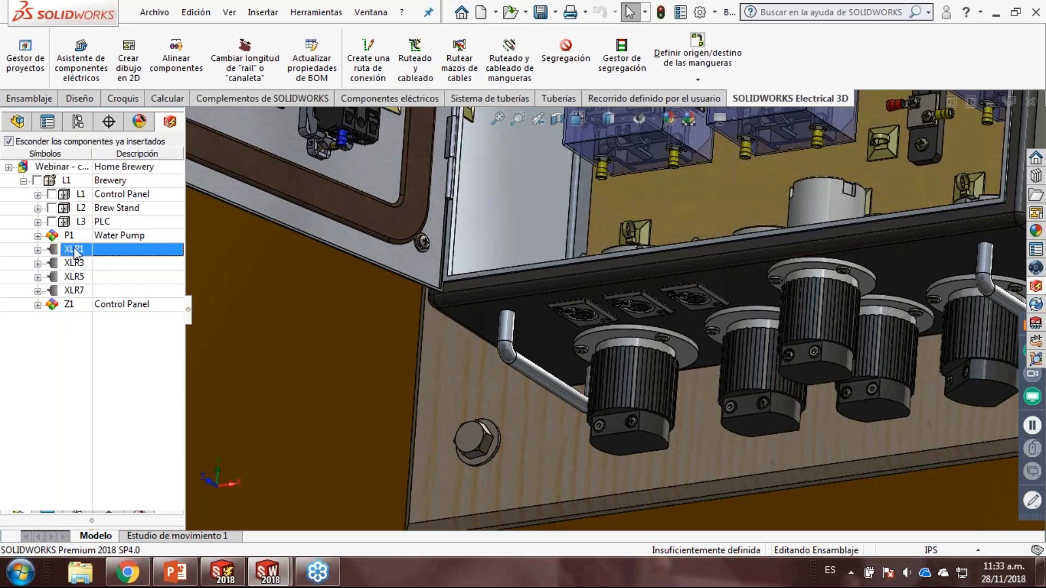
{"action": "right_click", "coordinate": [71, 251]}
{"action": "left_click", "coordinate": [101, 256]}
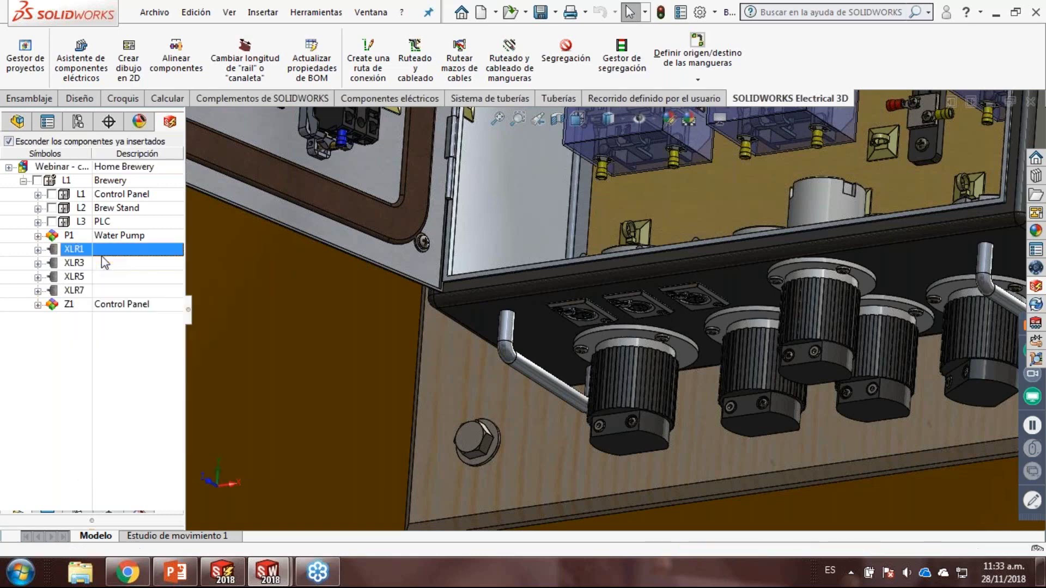
{"action": "left_click", "coordinate": [574, 315]}
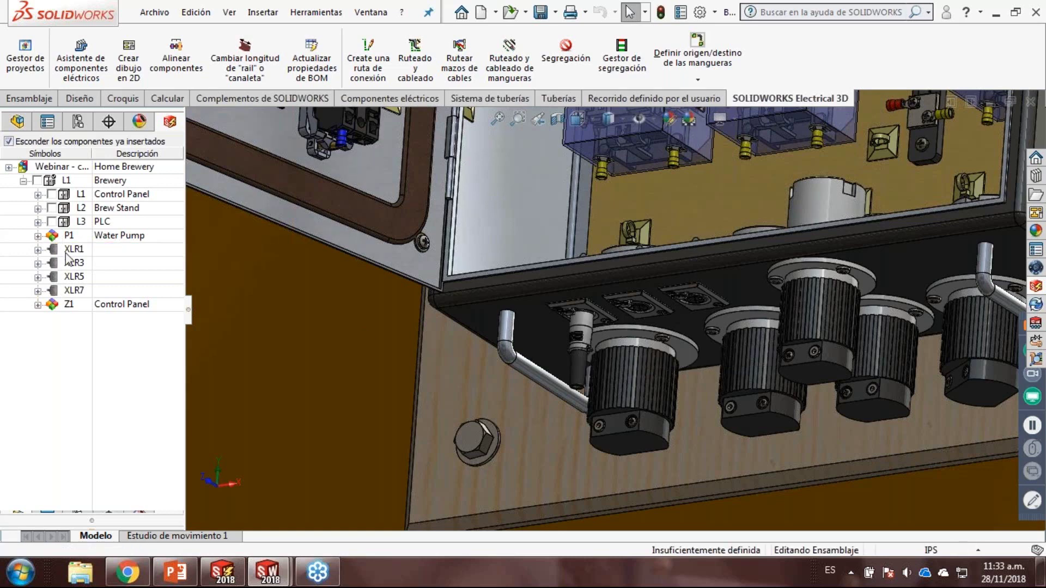
- Insert the XLR3 connector into the middle XLR receptacle under the cabinet and XLR5 into the one farthest from the door hinge
{"action": "right_click", "coordinate": [75, 264]}
{"action": "left_click", "coordinate": [112, 274]}
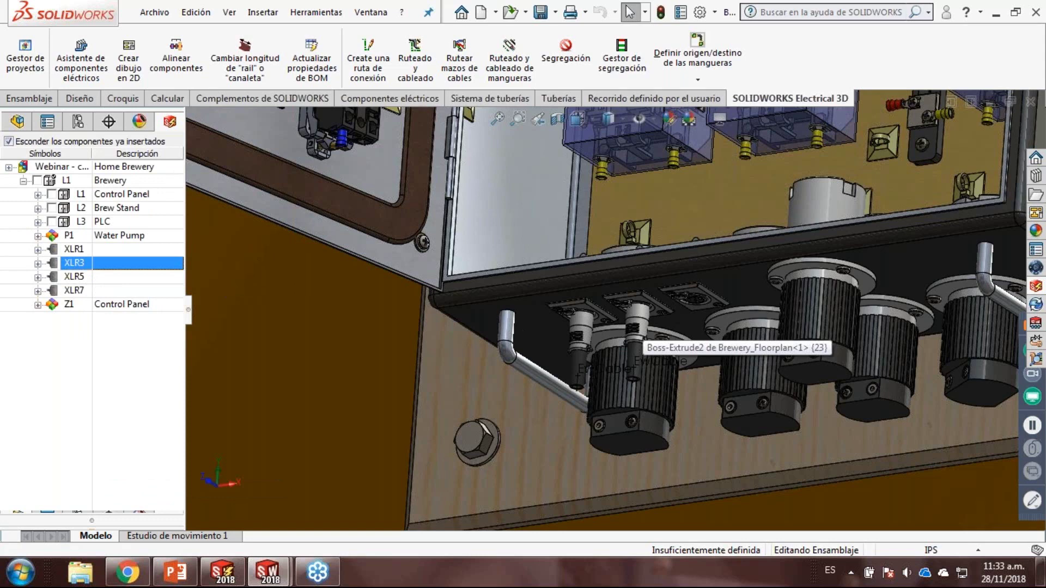
{"action": "left_click", "coordinate": [637, 322]}
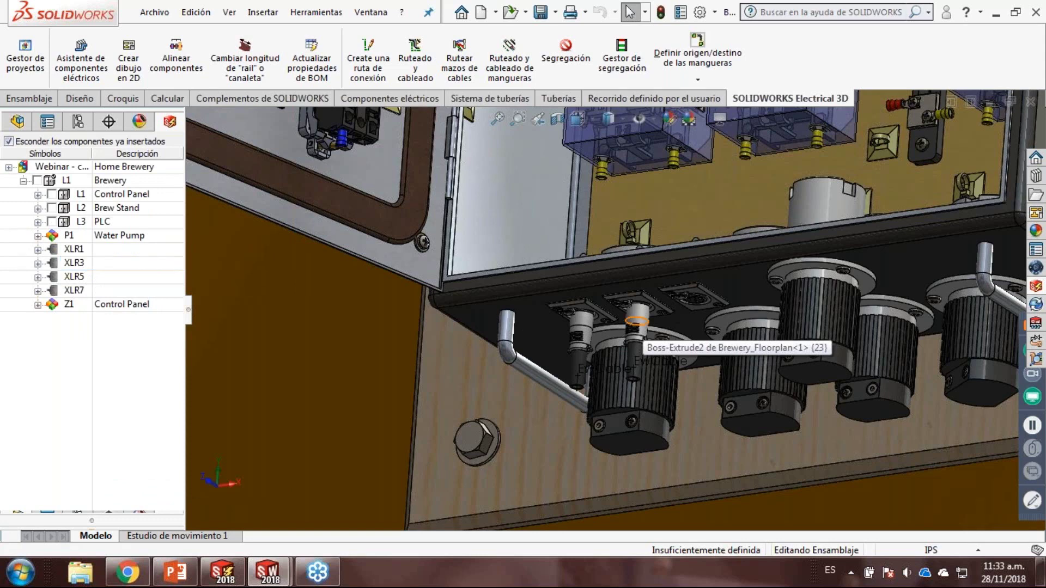
{"action": "right_click", "coordinate": [84, 277]}
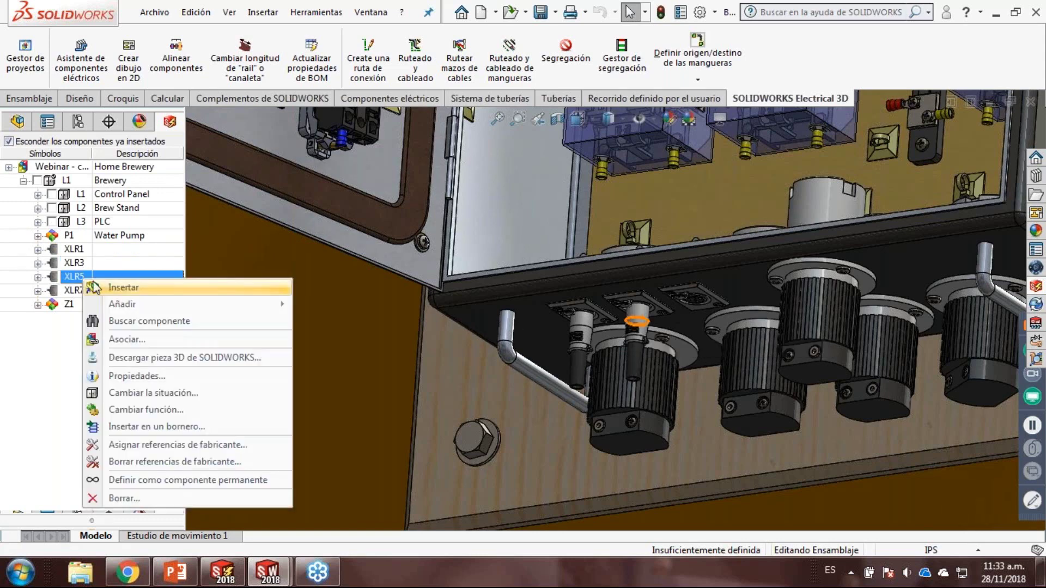
{"action": "left_click", "coordinate": [112, 287]}
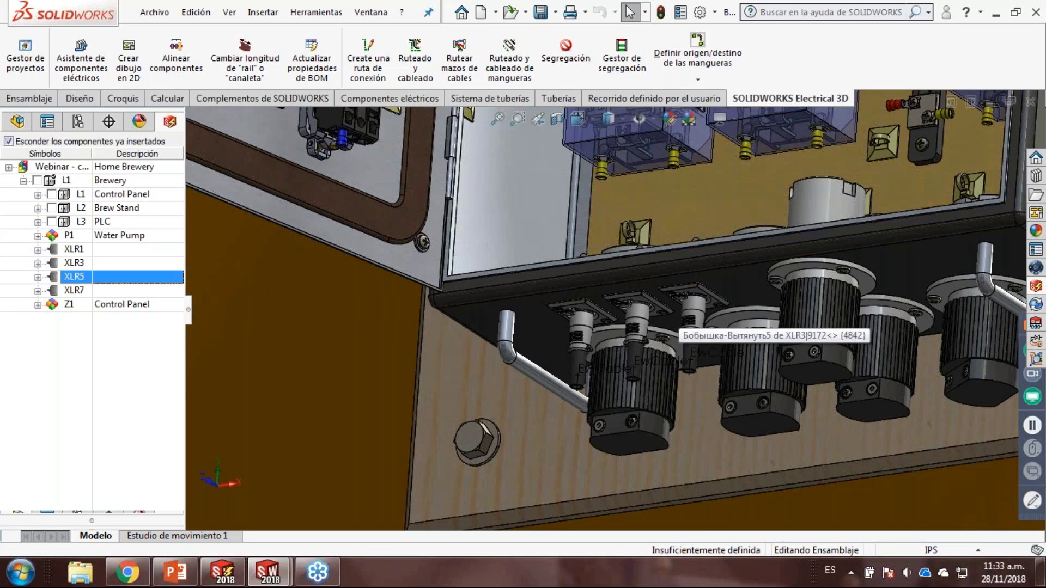
{"action": "left_click", "coordinate": [675, 323]}
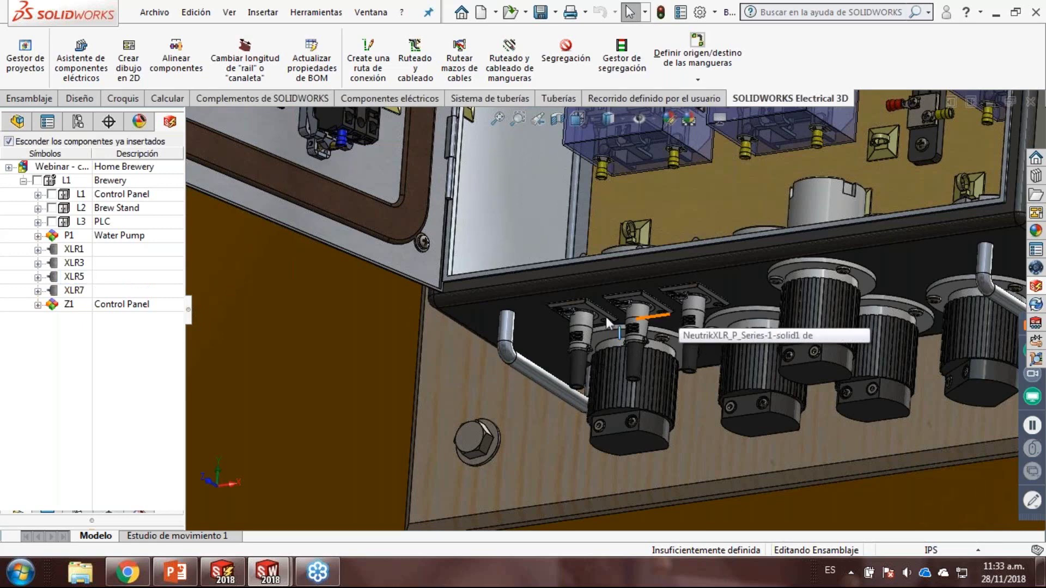
- Start routing the cables of the Brewery assembly with the route type set to "Enrutamiento de SOLIDWORKS"
{"action": "scroll", "coordinate": [594, 260], "scroll_direction": "up", "scroll_amount": 5}
{"action": "scroll", "coordinate": [594, 261], "scroll_direction": "up", "scroll_amount": 2}
{"action": "middle_click_drag", "start_coordinate": [594, 260], "coordinate": [572, 348]}
{"action": "scroll", "coordinate": [555, 349], "scroll_direction": "up", "scroll_amount": 5}
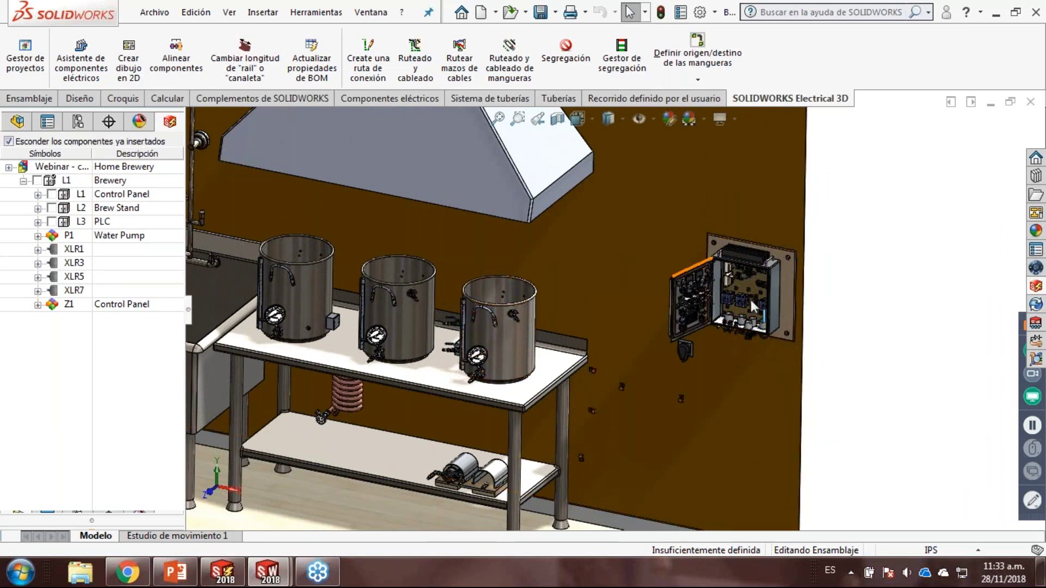
{"action": "left_click", "coordinate": [507, 54]}
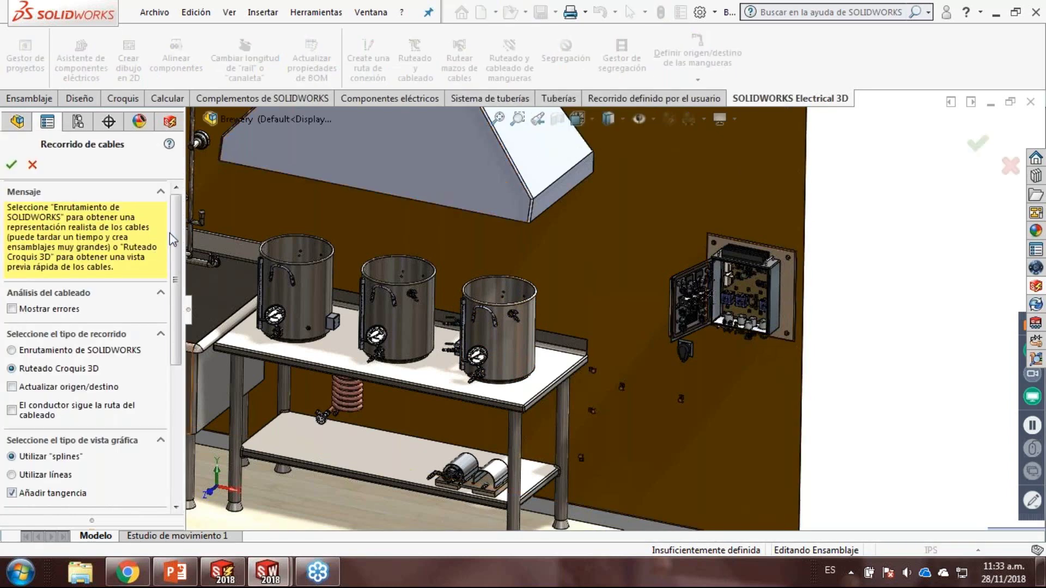
{"action": "scroll", "coordinate": [175, 267], "scroll_direction": "down", "scroll_amount": 5}
{"action": "scroll", "coordinate": [163, 291], "scroll_direction": "up", "scroll_amount": 2}
{"action": "left_click", "coordinate": [25, 280]}
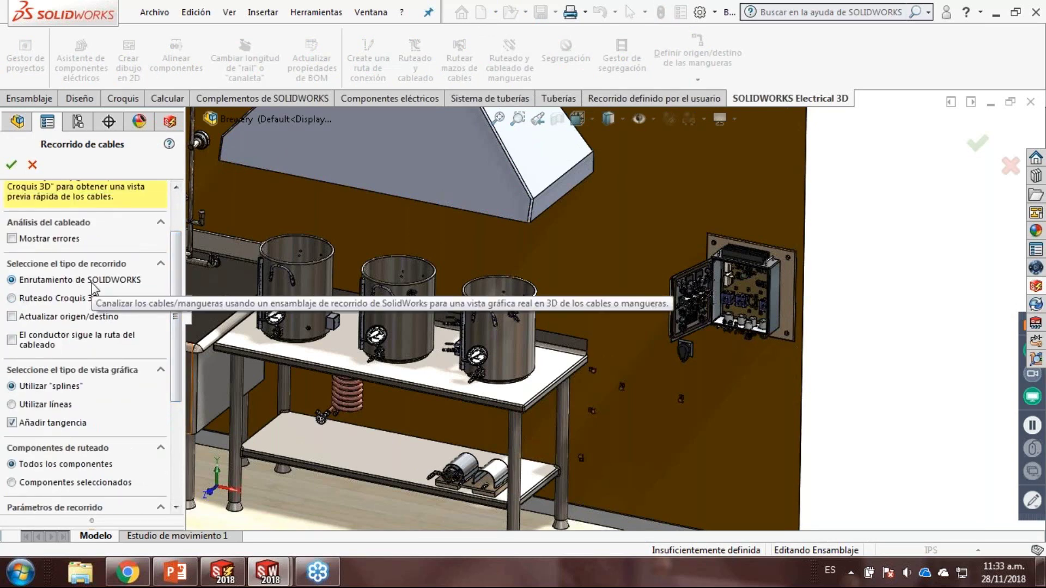
- Limit the cable routing to selected components and pick the XLR1, XLR3 and XLR5 connectors under the control cabinet
{"action": "left_click_drag", "start_coordinate": [178, 248], "coordinate": [175, 197]}
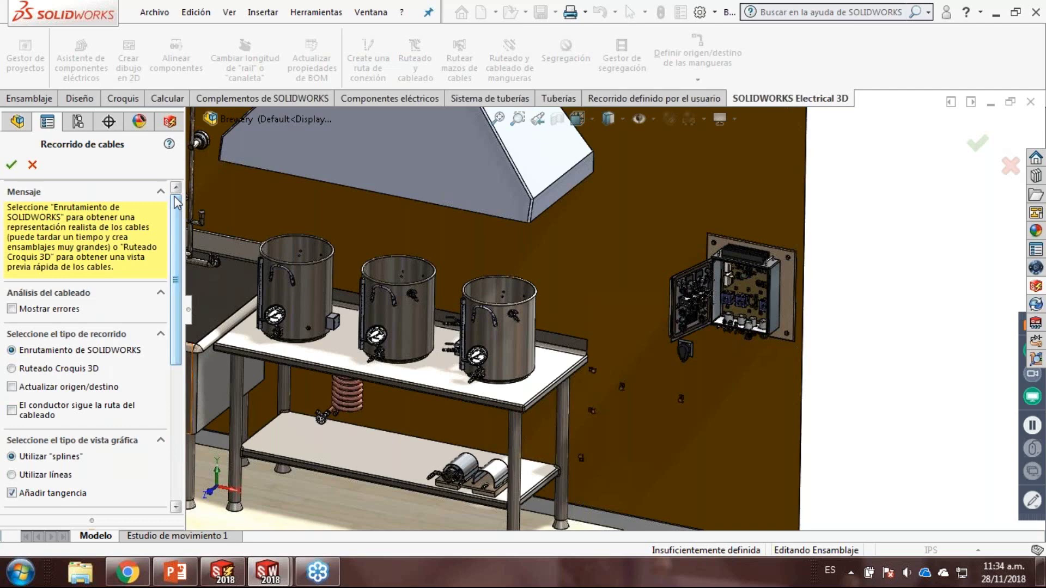
{"action": "scroll", "coordinate": [180, 222], "scroll_direction": "down", "scroll_amount": 3}
{"action": "scroll", "coordinate": [179, 222], "scroll_direction": "down", "scroll_amount": 5}
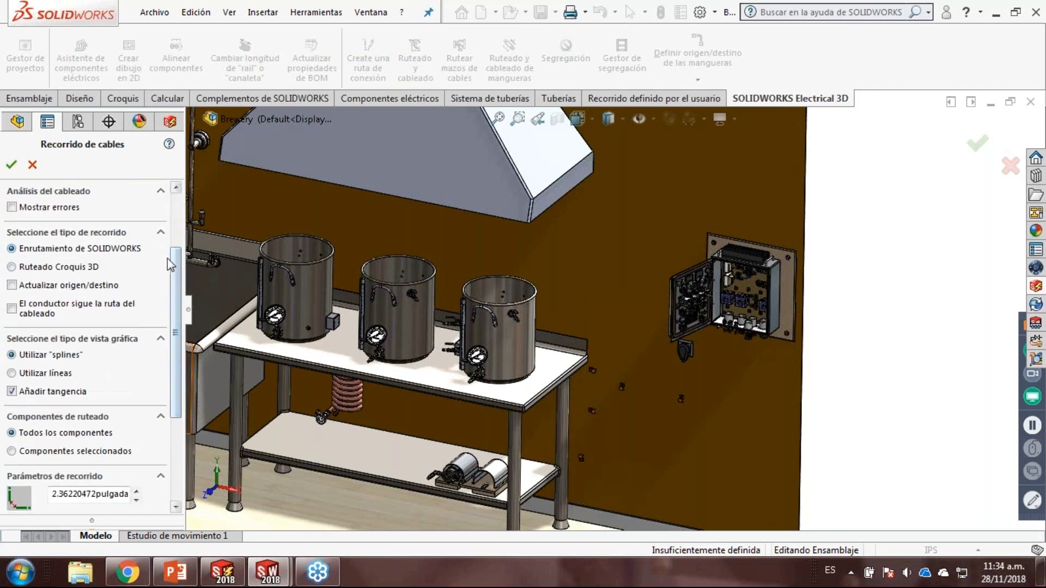
{"action": "scroll", "coordinate": [171, 265], "scroll_direction": "down", "scroll_amount": 8}
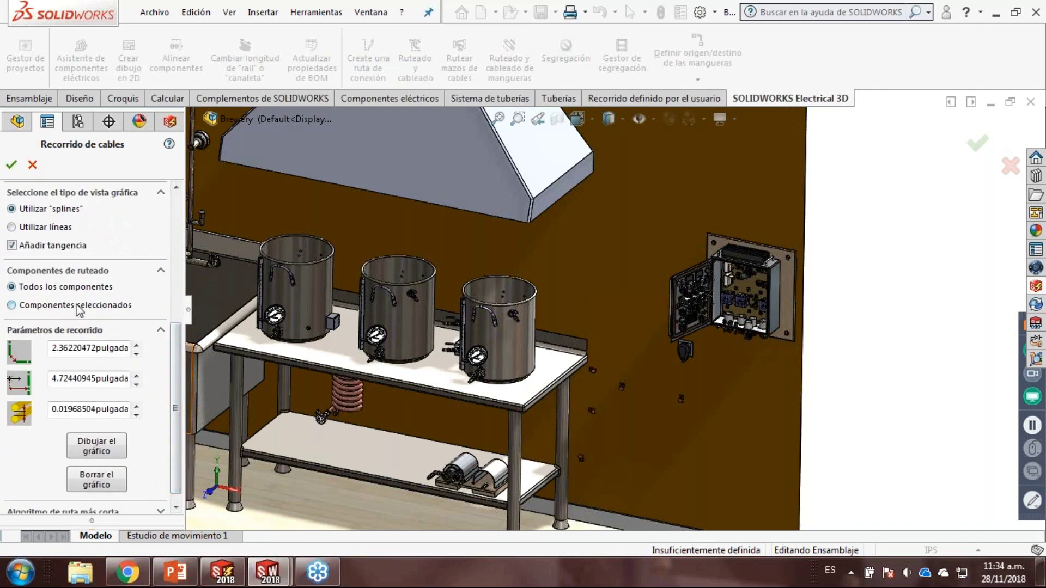
{"action": "left_click", "coordinate": [11, 305]}
{"action": "middle_click_drag", "start_coordinate": [706, 358], "coordinate": [699, 341]}
{"action": "scroll", "coordinate": [703, 335], "scroll_direction": "down", "scroll_amount": 10}
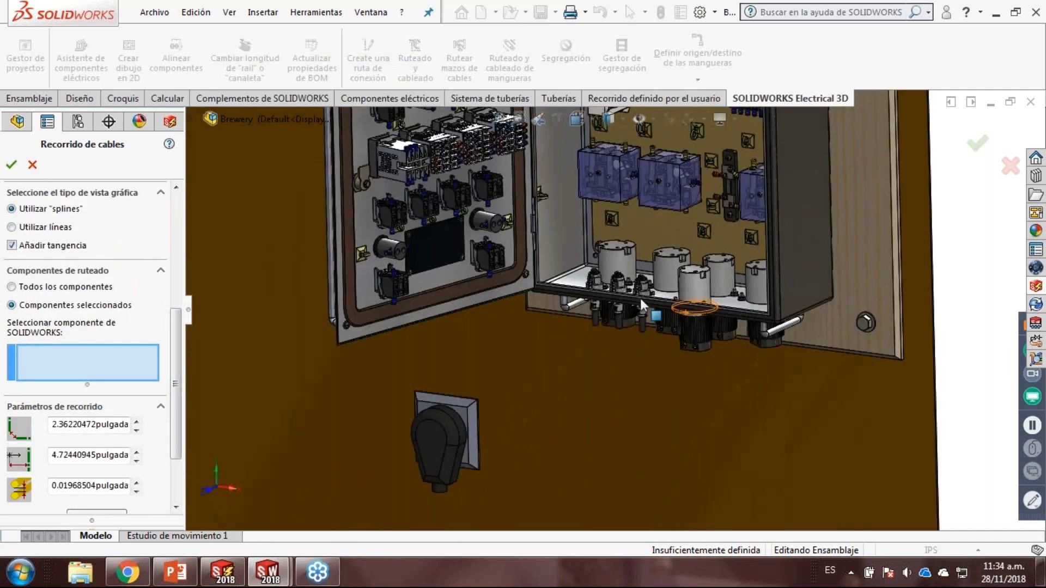
{"action": "scroll", "coordinate": [639, 298], "scroll_direction": "down", "scroll_amount": 6}
{"action": "left_click", "coordinate": [497, 338]}
{"action": "left_click", "coordinate": [579, 371]}
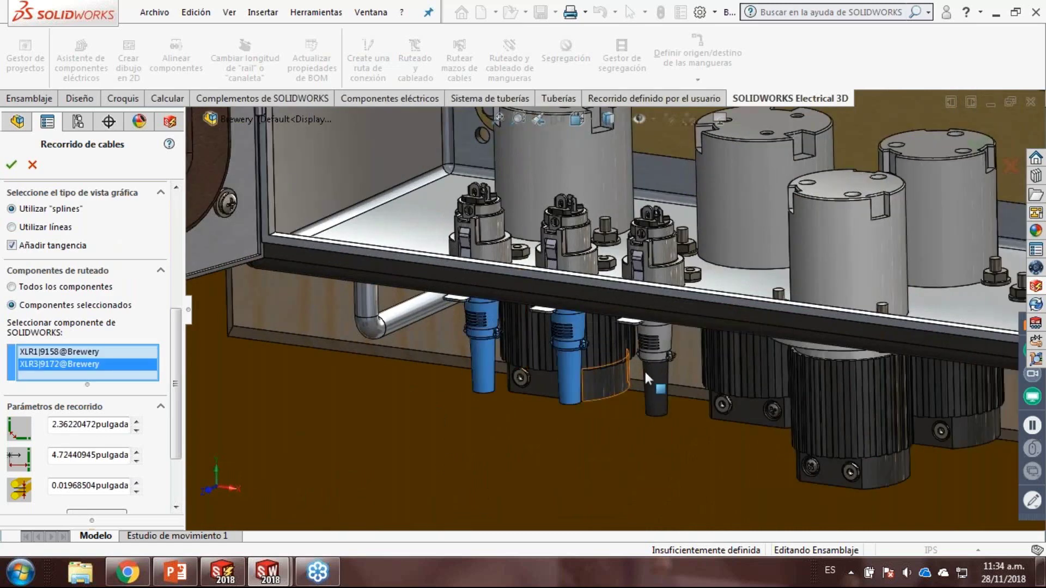
{"action": "left_click", "coordinate": [660, 372]}
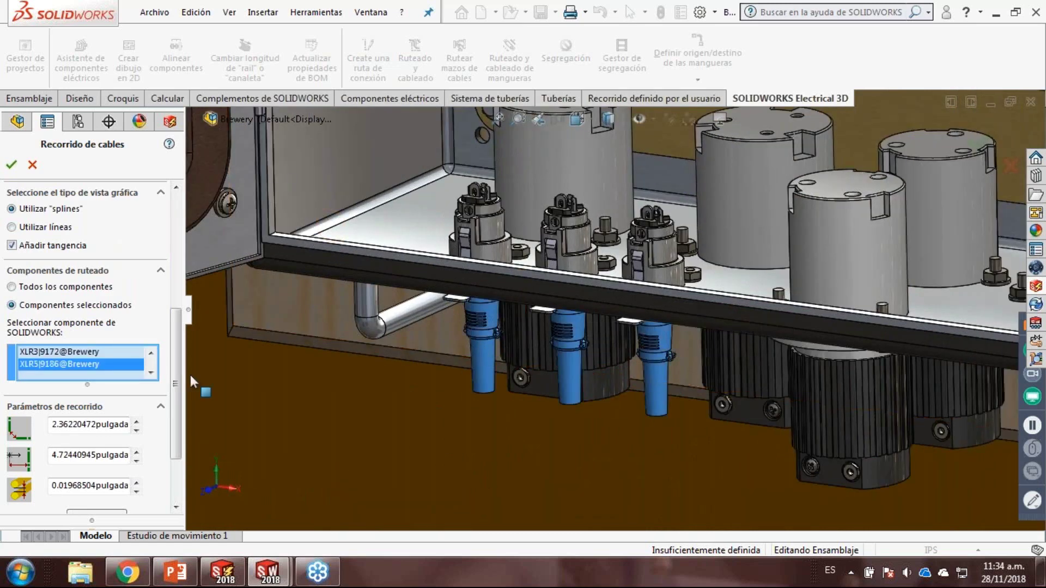
- Review the cable routing settings and generate the cables for the selected XLR connectors
{"action": "left_click_drag", "start_coordinate": [177, 364], "coordinate": [177, 411]}
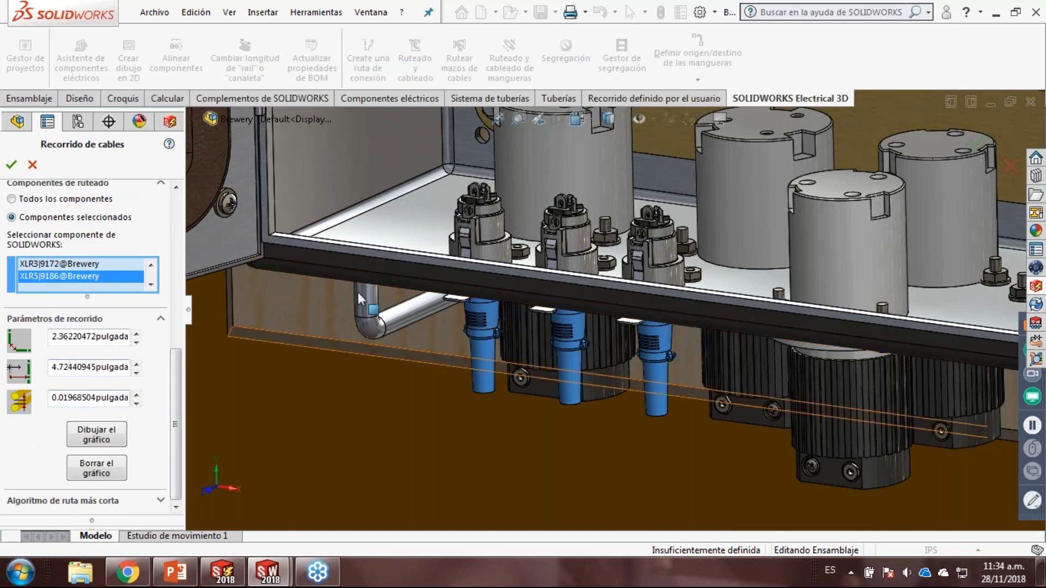
{"action": "left_click_drag", "start_coordinate": [178, 393], "coordinate": [175, 224]}
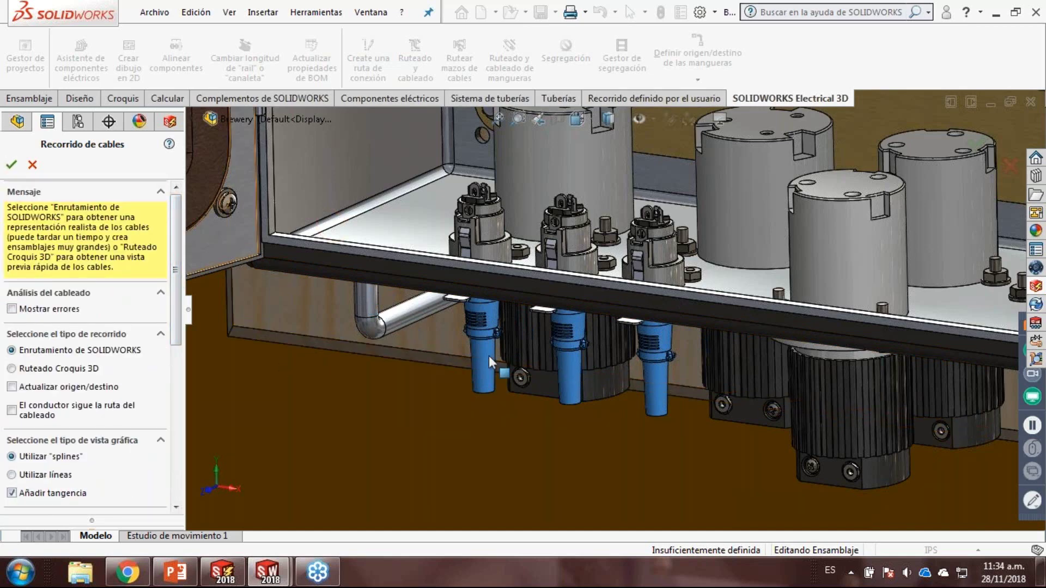
{"action": "scroll", "coordinate": [496, 362], "scroll_direction": "up", "scroll_amount": 5}
{"action": "left_click", "coordinate": [13, 165]}
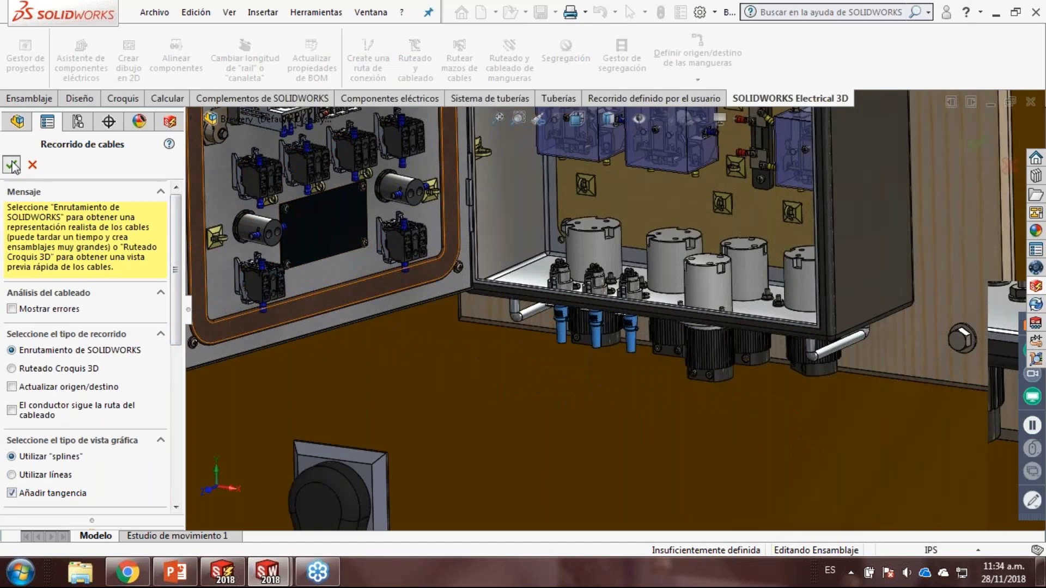
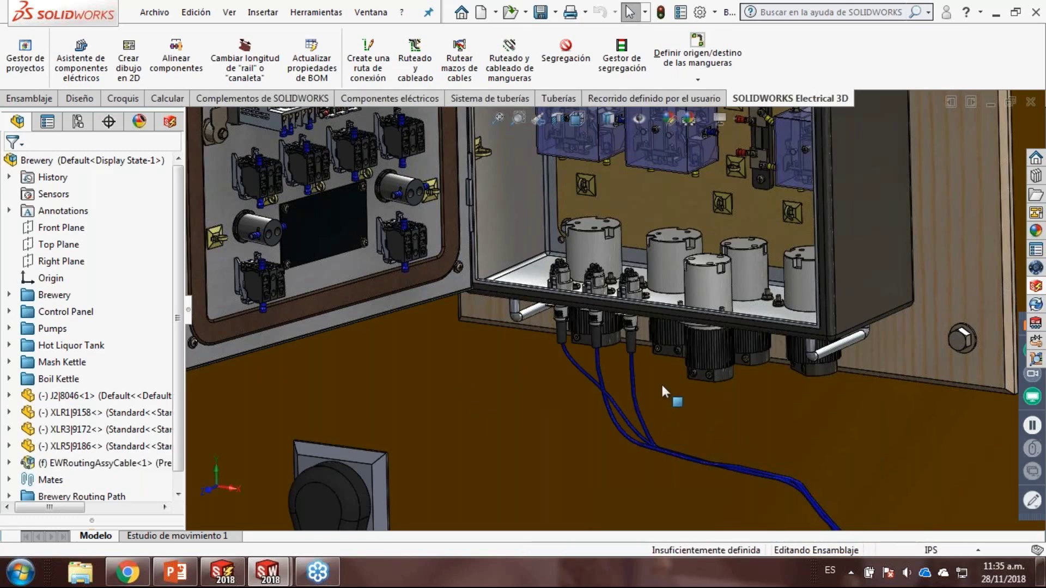
- Examine the path of the routed cables from the XLR connectors along the wall clips to the kettle table
{"action": "scroll", "coordinate": [661, 382], "scroll_direction": "up", "scroll_amount": 5}
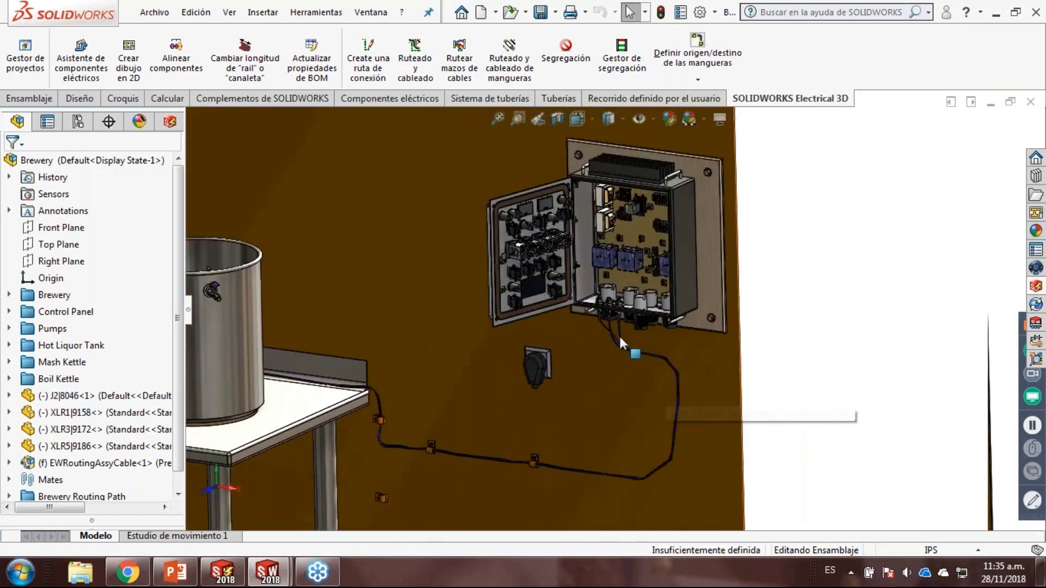
{"action": "scroll", "coordinate": [616, 305], "scroll_direction": "down", "scroll_amount": 1}
{"action": "scroll", "coordinate": [607, 305], "scroll_direction": "down", "scroll_amount": 3}
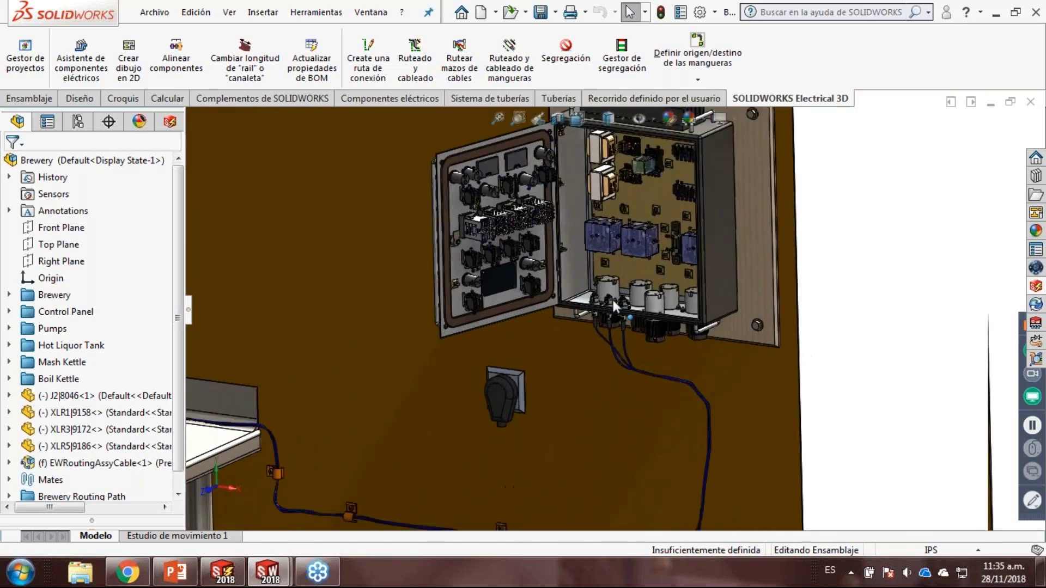
{"action": "scroll", "coordinate": [636, 426], "scroll_direction": "up", "scroll_amount": 4}
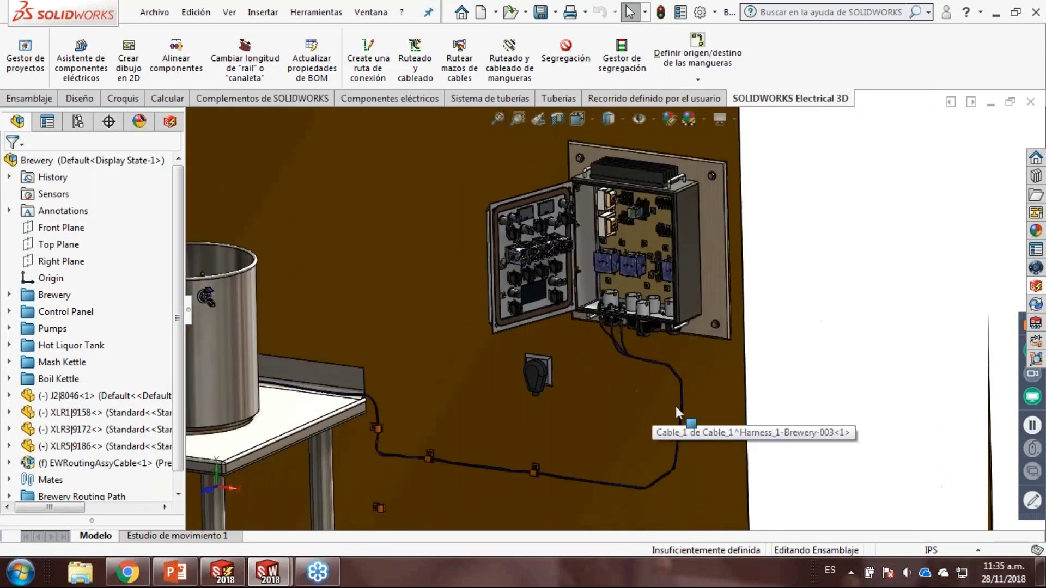
{"action": "scroll", "coordinate": [523, 479], "scroll_direction": "down", "scroll_amount": 2}
{"action": "scroll", "coordinate": [513, 476], "scroll_direction": "down", "scroll_amount": 2}
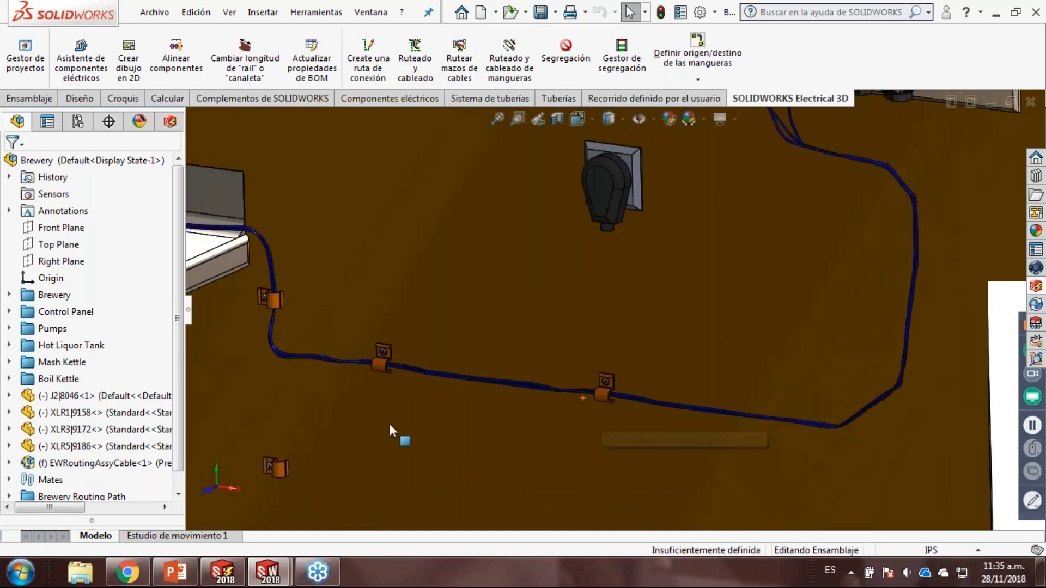
- Examine how the routed cables branch off to the three kettles, and view the complete run back to the control cabinet
{"action": "scroll", "coordinate": [389, 421], "scroll_direction": "up", "scroll_amount": 5}
{"action": "scroll", "coordinate": [384, 295], "scroll_direction": "up", "scroll_amount": 5}
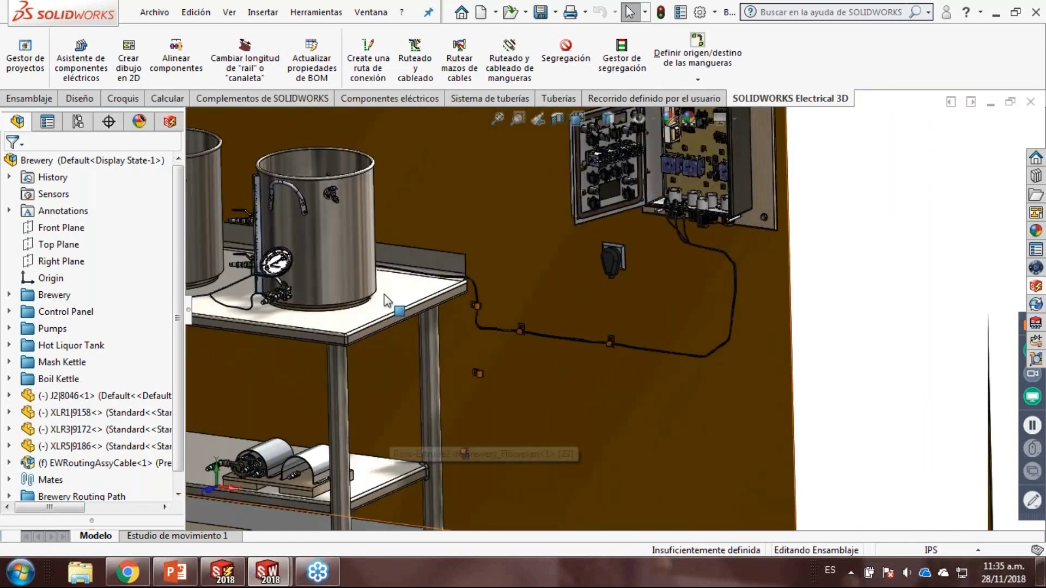
{"action": "scroll", "coordinate": [432, 286], "scroll_direction": "down", "scroll_amount": 5}
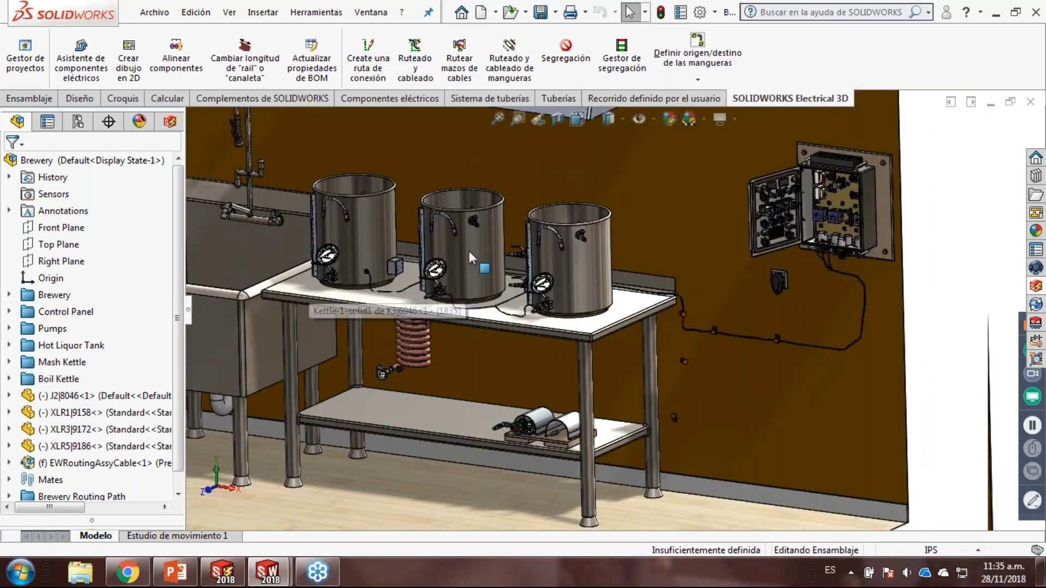
{"action": "scroll", "coordinate": [291, 293], "scroll_direction": "down", "scroll_amount": 4}
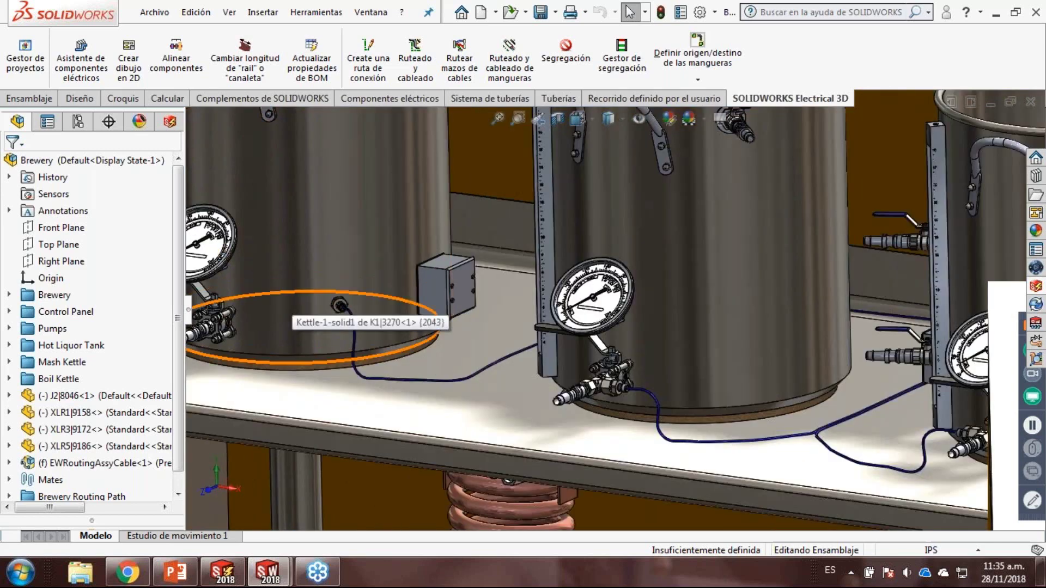
{"action": "scroll", "coordinate": [851, 312], "scroll_direction": "up", "scroll_amount": 5}
{"action": "scroll", "coordinate": [753, 218], "scroll_direction": "up", "scroll_amount": 3}
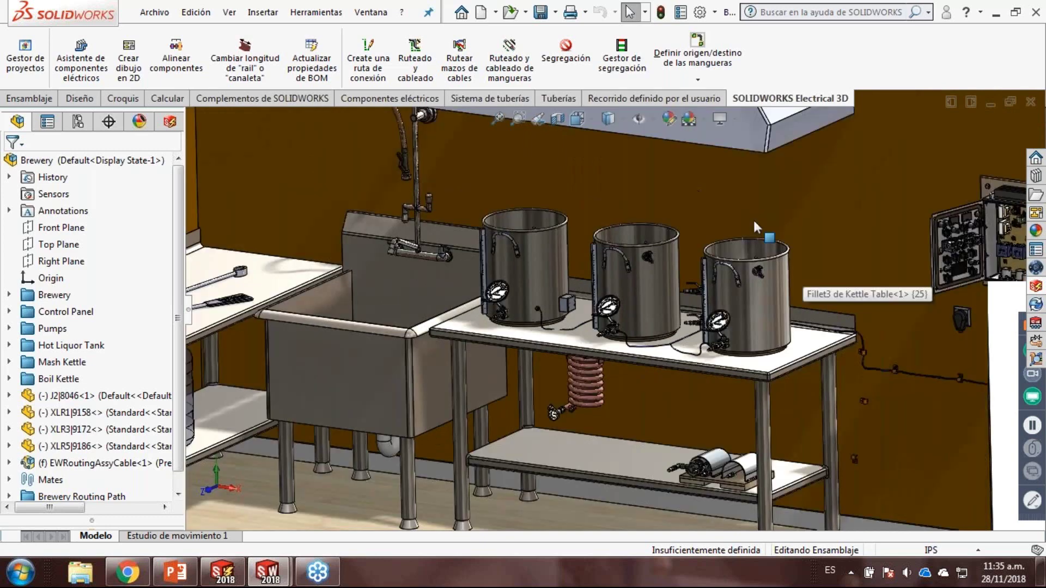
{"action": "scroll", "coordinate": [762, 238], "scroll_direction": "down", "scroll_amount": 3}
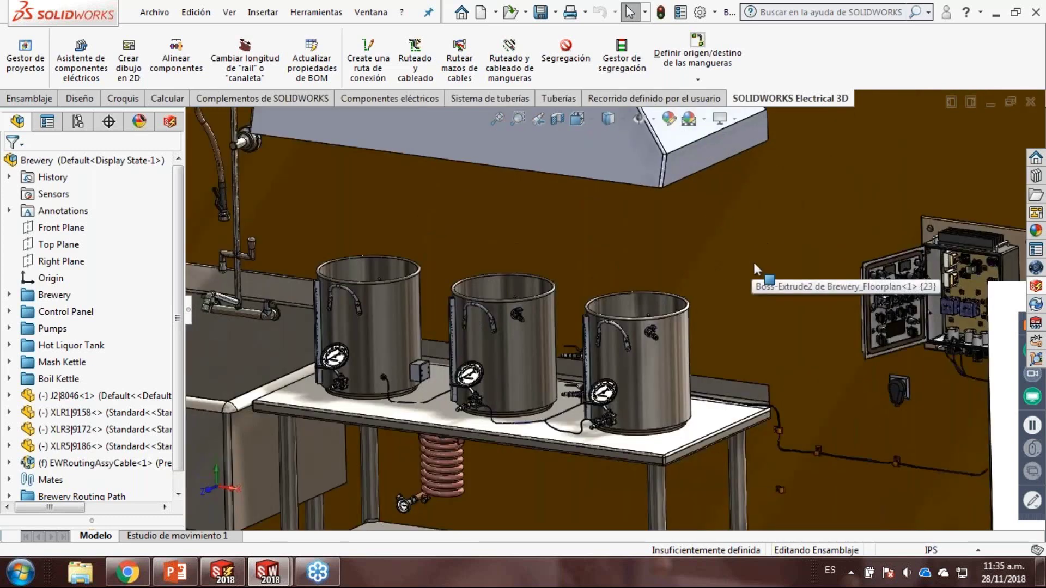
{"action": "scroll", "coordinate": [762, 284], "scroll_direction": "up", "scroll_amount": 4}
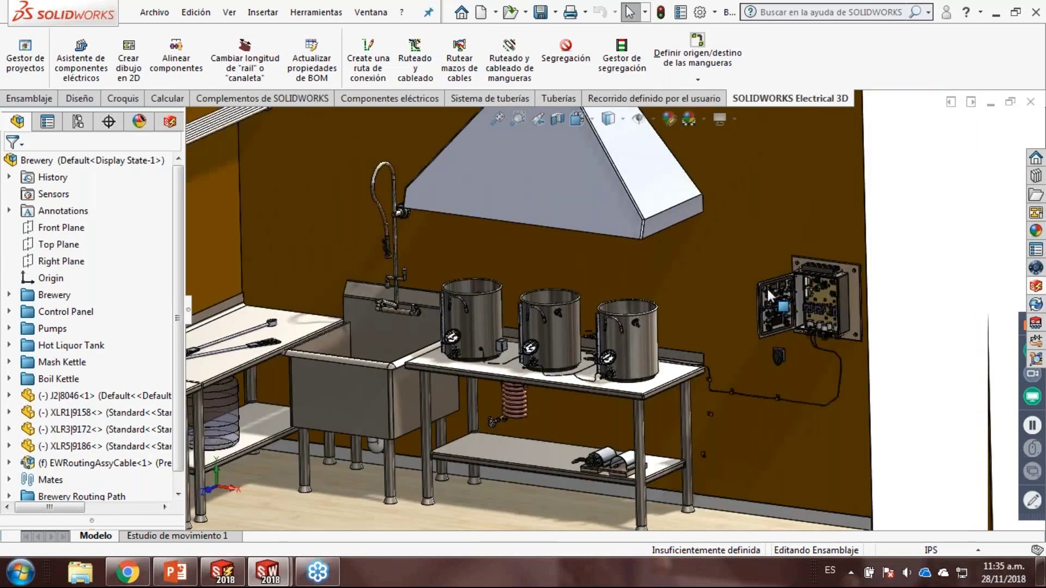
{"action": "scroll", "coordinate": [767, 286], "scroll_direction": "up", "scroll_amount": 2}
{"action": "scroll", "coordinate": [768, 286], "scroll_direction": "down", "scroll_amount": 2}
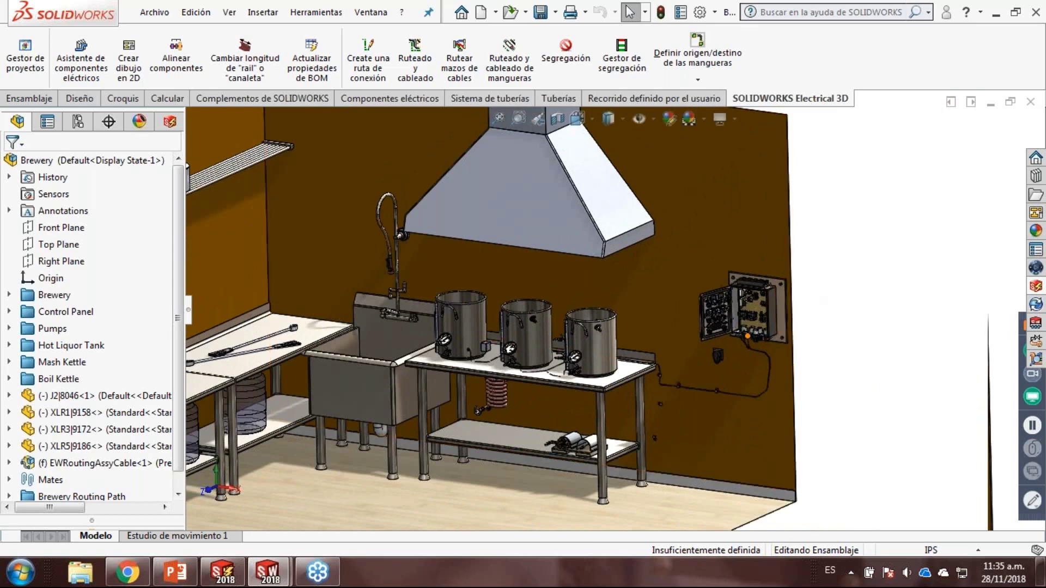
{"action": "scroll", "coordinate": [626, 379], "scroll_direction": "down", "scroll_amount": 2}
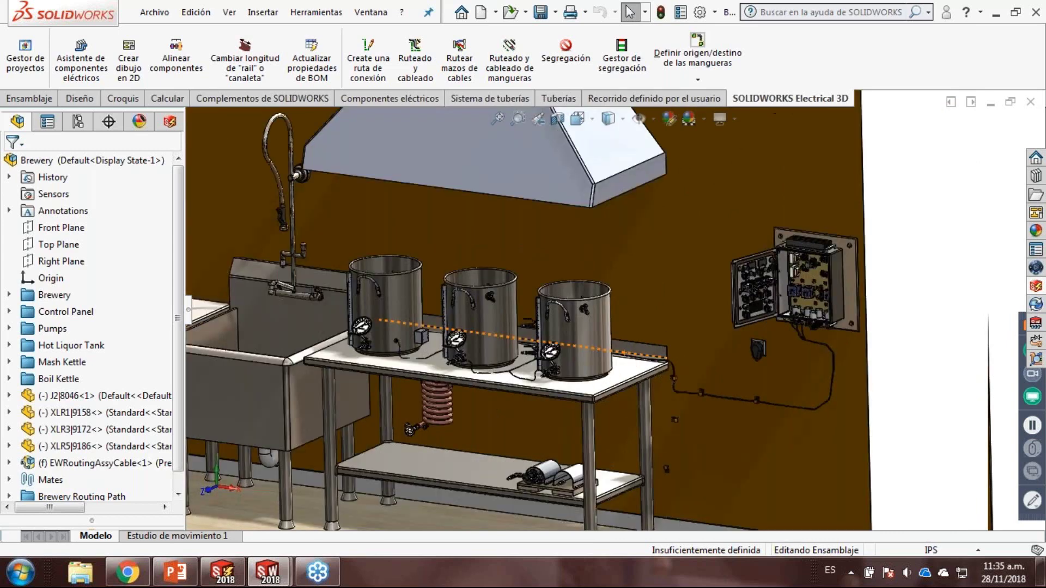
{"action": "scroll", "coordinate": [574, 358], "scroll_direction": "down", "scroll_amount": 2}
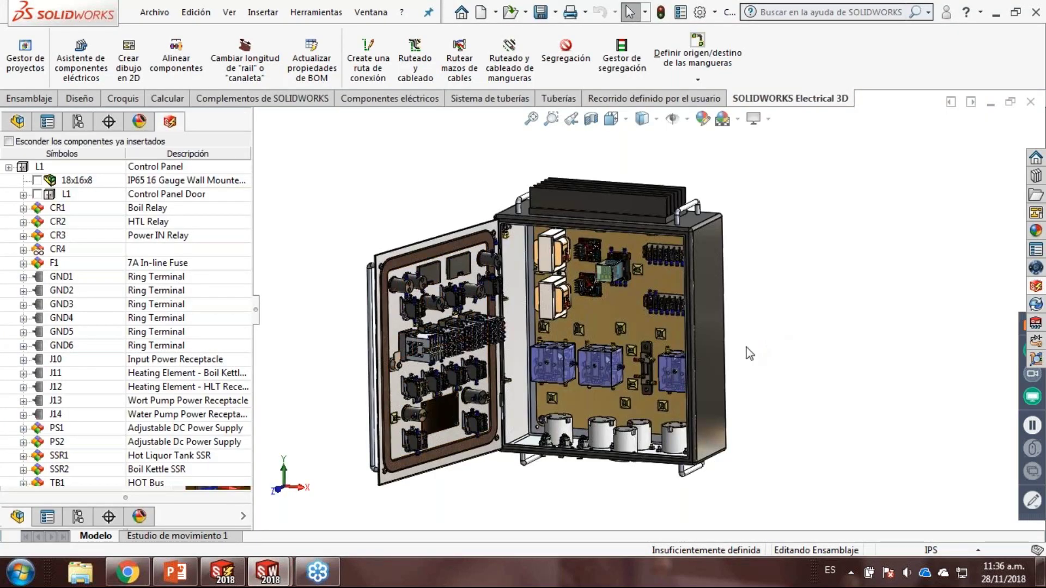
- Start cable routing in the control cabinet assembly and choose the 3D sketch route type (Ruteado Croquis 3D)
{"action": "scroll", "coordinate": [647, 316], "scroll_direction": "up", "scroll_amount": 2}
{"action": "scroll", "coordinate": [564, 318], "scroll_direction": "down", "scroll_amount": 2}
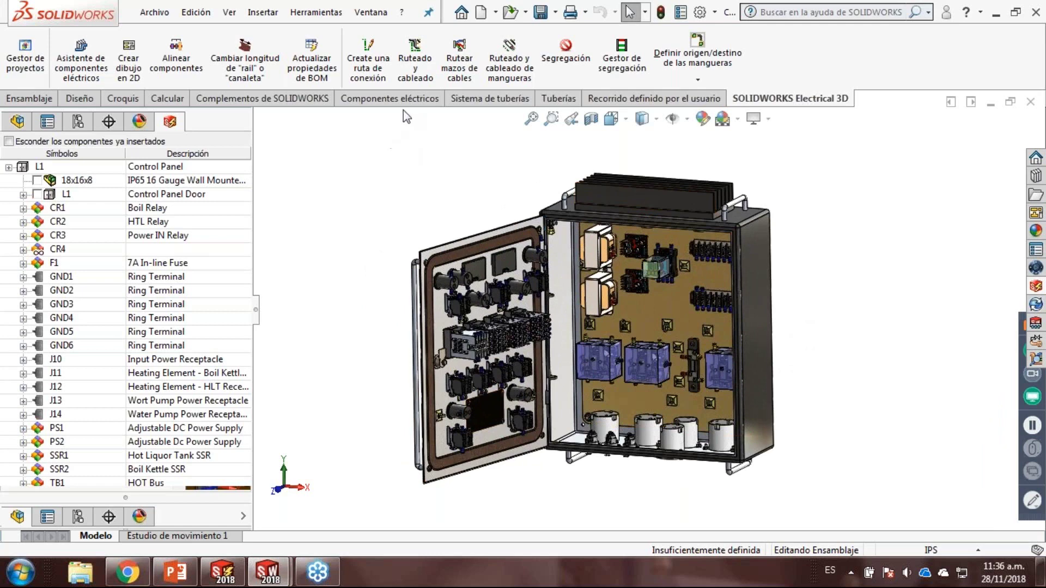
{"action": "left_click", "coordinate": [409, 50]}
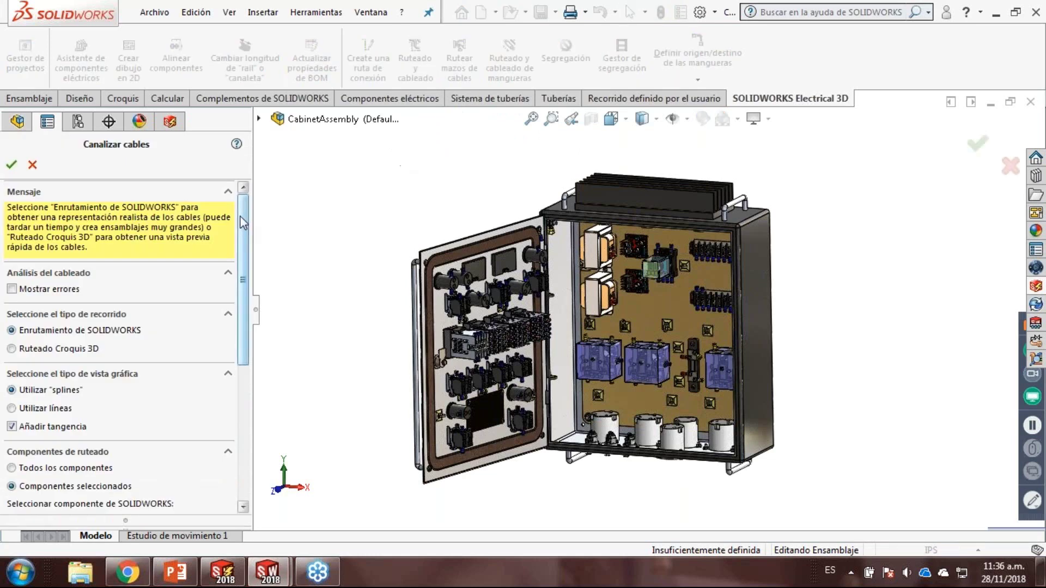
{"action": "scroll", "coordinate": [93, 269], "scroll_direction": "down", "scroll_amount": 4}
{"action": "left_click", "coordinate": [73, 258]}
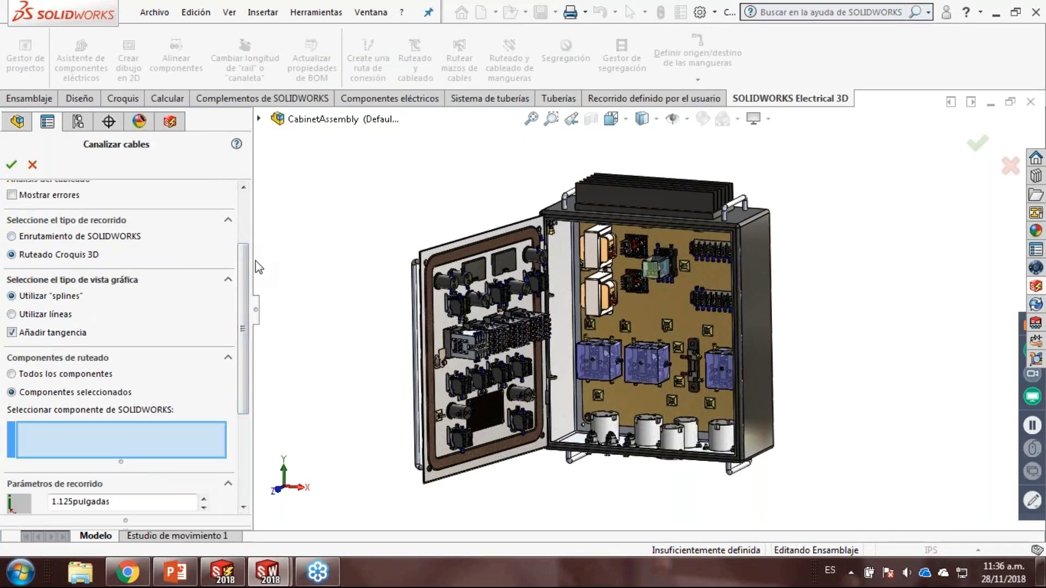
- Include all components in the cabinet's cable routing, review the remaining route settings and generate the cables
{"action": "scroll", "coordinate": [240, 257], "scroll_direction": "down", "scroll_amount": 1}
{"action": "scroll", "coordinate": [243, 265], "scroll_direction": "down", "scroll_amount": 2}
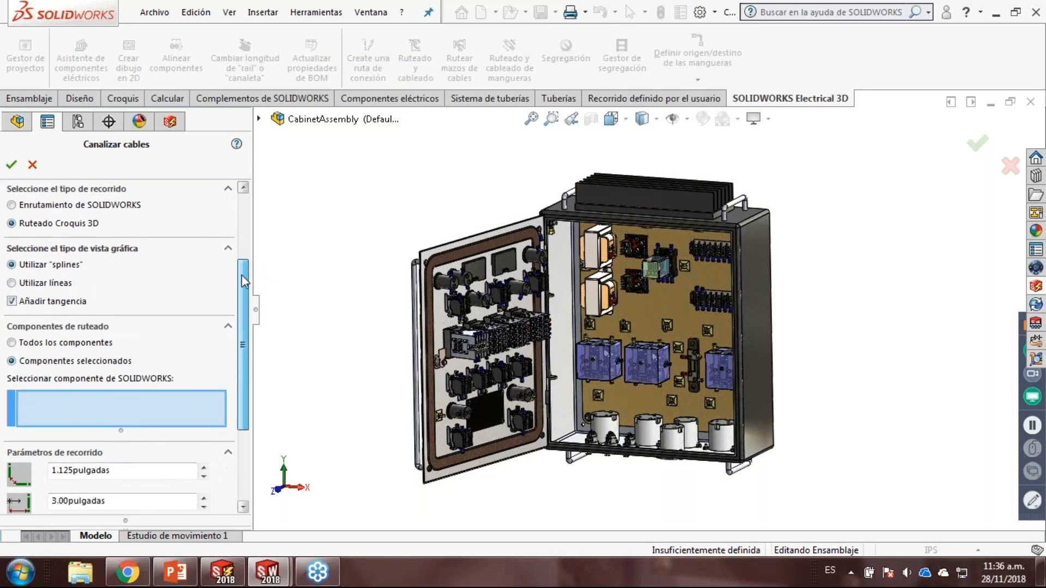
{"action": "left_click", "coordinate": [109, 331]}
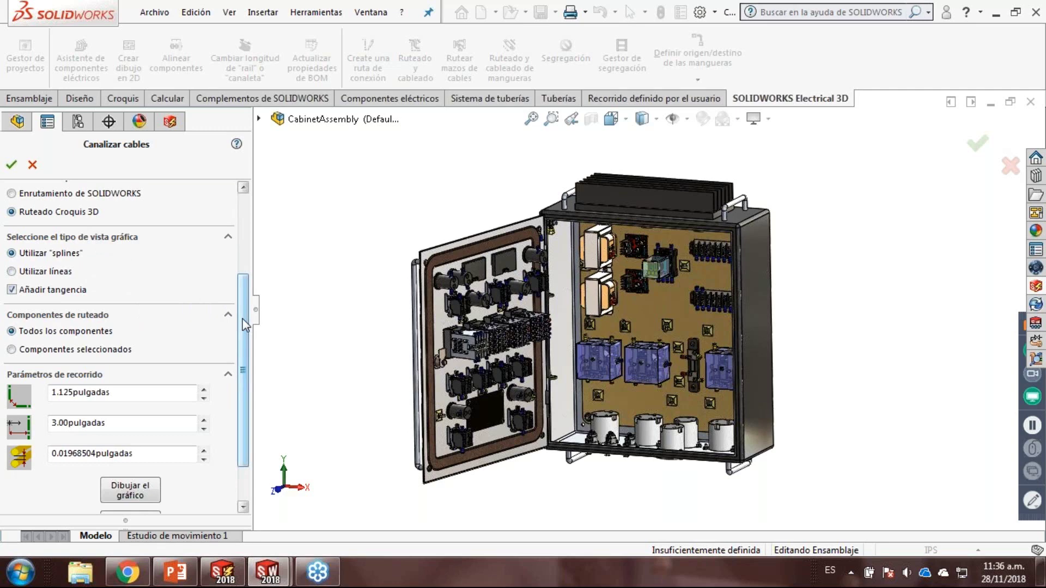
{"action": "left_click_drag", "start_coordinate": [243, 325], "coordinate": [256, 217]}
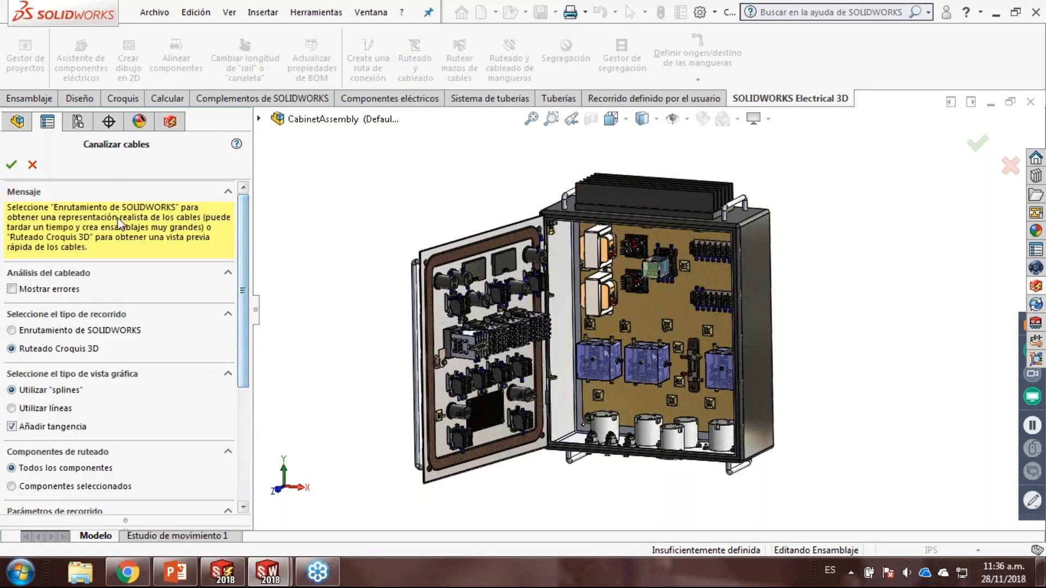
{"action": "left_click", "coordinate": [10, 165]}
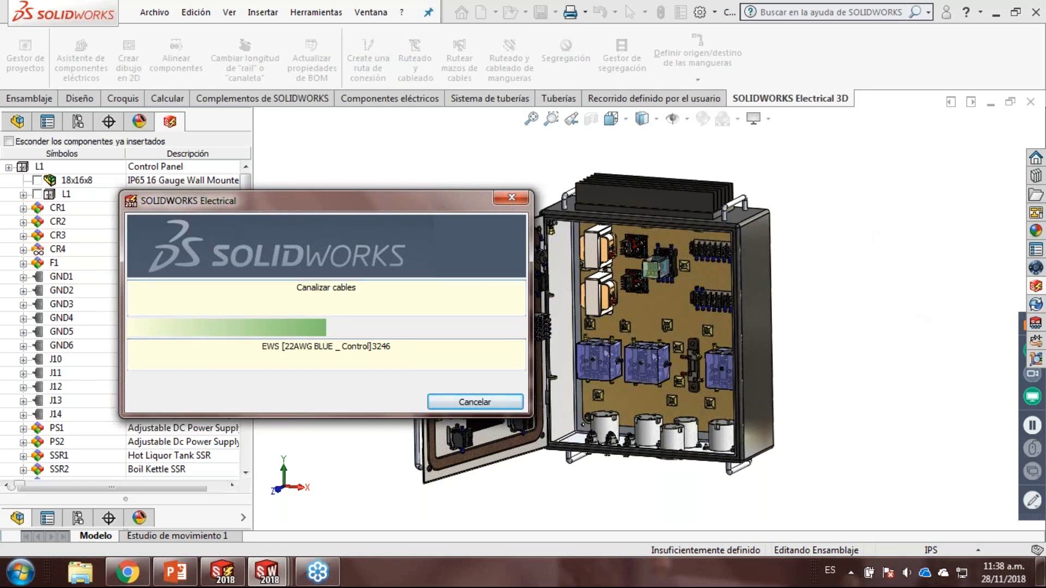
{"action": "left_click_drag", "start_coordinate": [379, 205], "coordinate": [382, 172]}
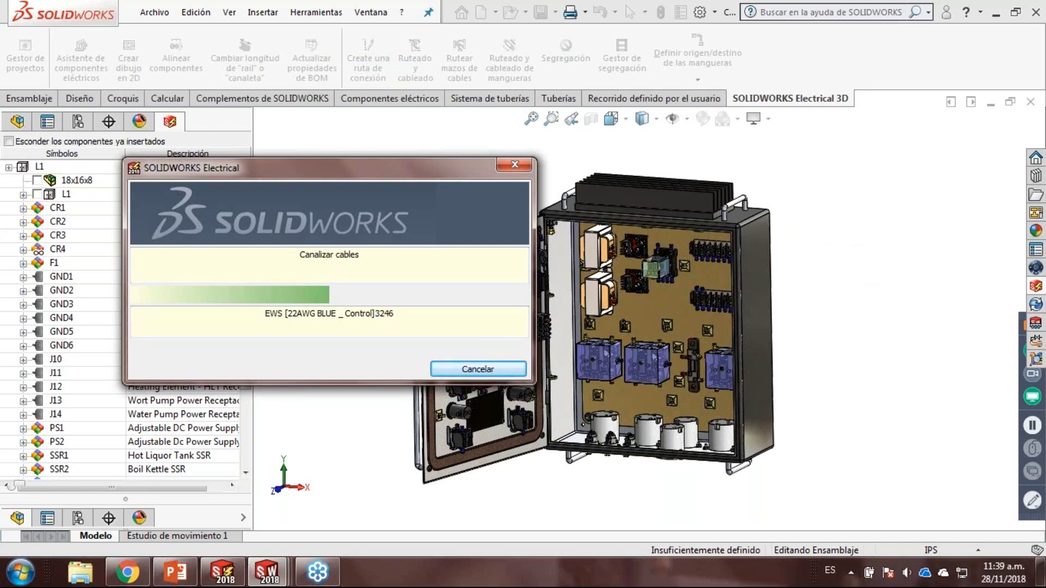
{"action": "left_click_drag", "start_coordinate": [350, 167], "coordinate": [300, 165]}
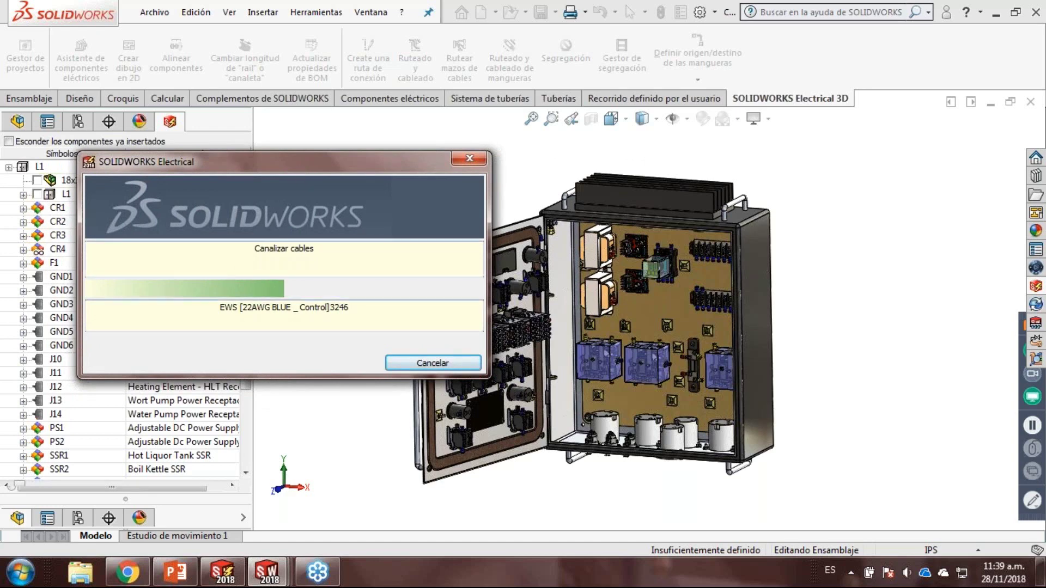
{"action": "mouse_move", "coordinate": [285, 574]}
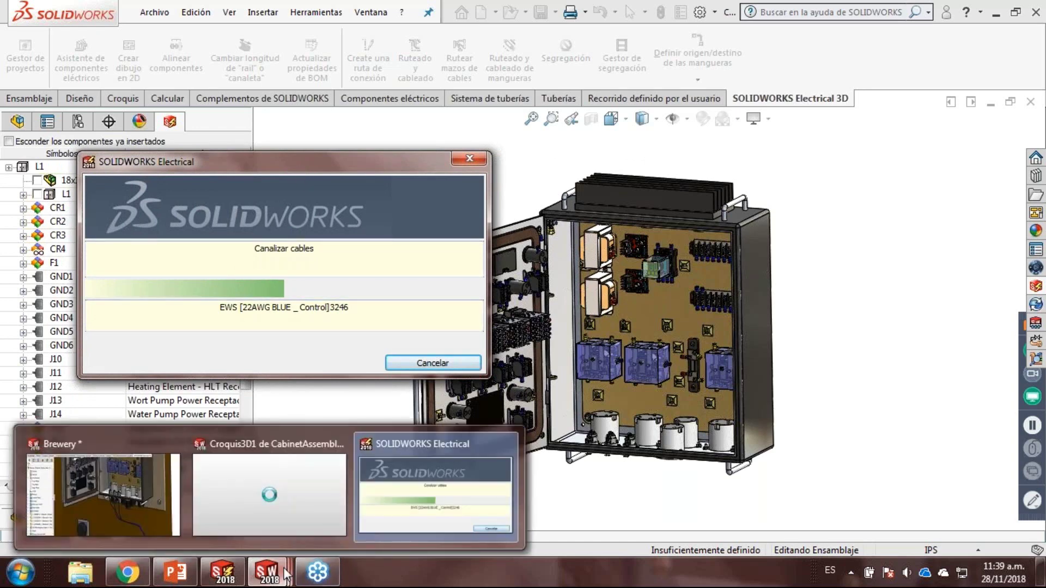
{"action": "mouse_move", "coordinate": [313, 489]}
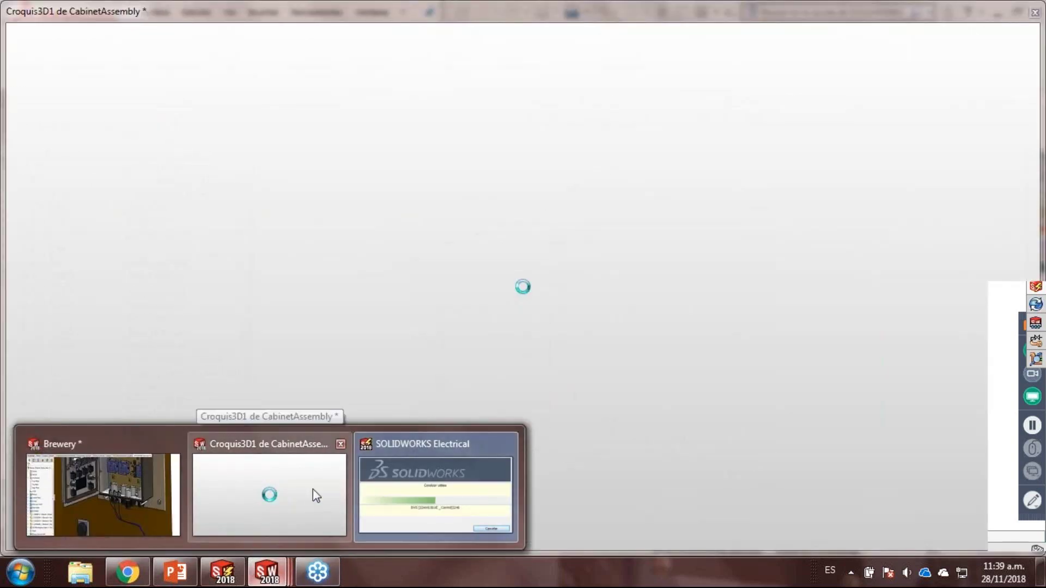
{"action": "left_click", "coordinate": [312, 489]}
{"action": "mouse_move", "coordinate": [267, 572]}
{"action": "left_click", "coordinate": [386, 514]}
{"action": "left_click_drag", "start_coordinate": [305, 161], "coordinate": [322, 146]}
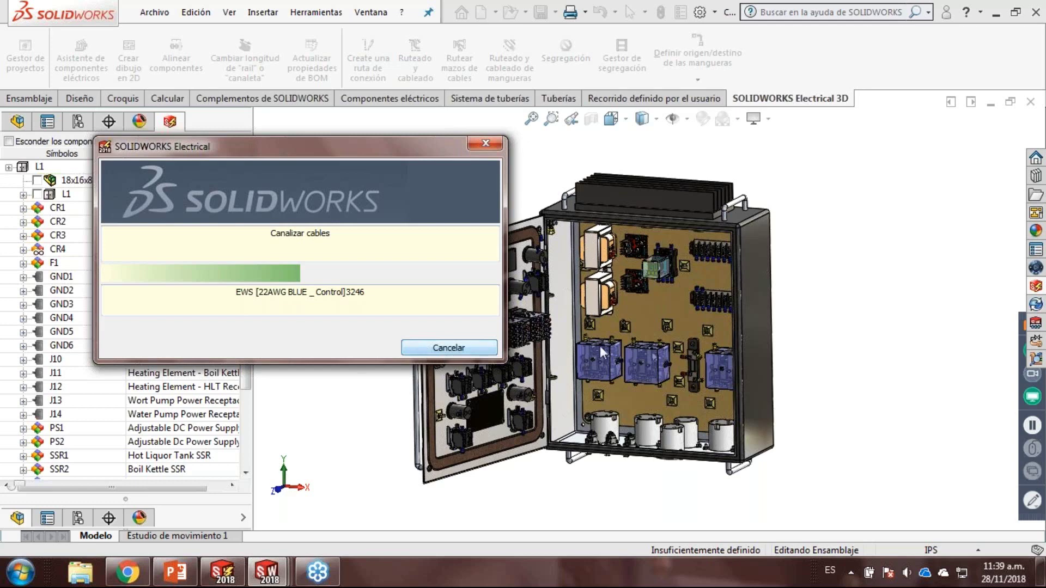
{"action": "left_click_drag", "start_coordinate": [361, 145], "coordinate": [363, 168]}
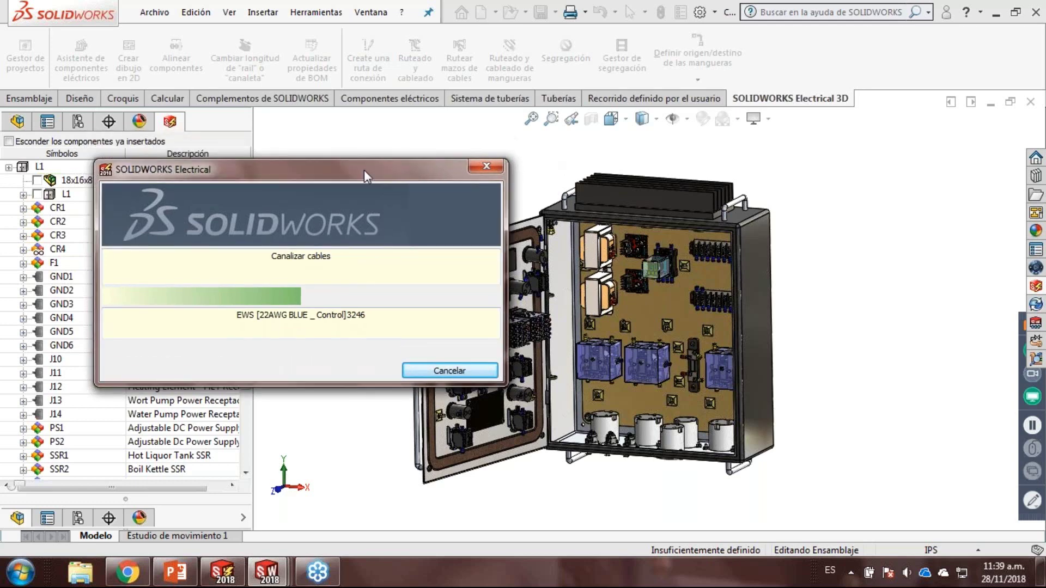
- Cancel the running cable routing of the control cabinet
{"action": "left_click", "coordinate": [486, 167]}
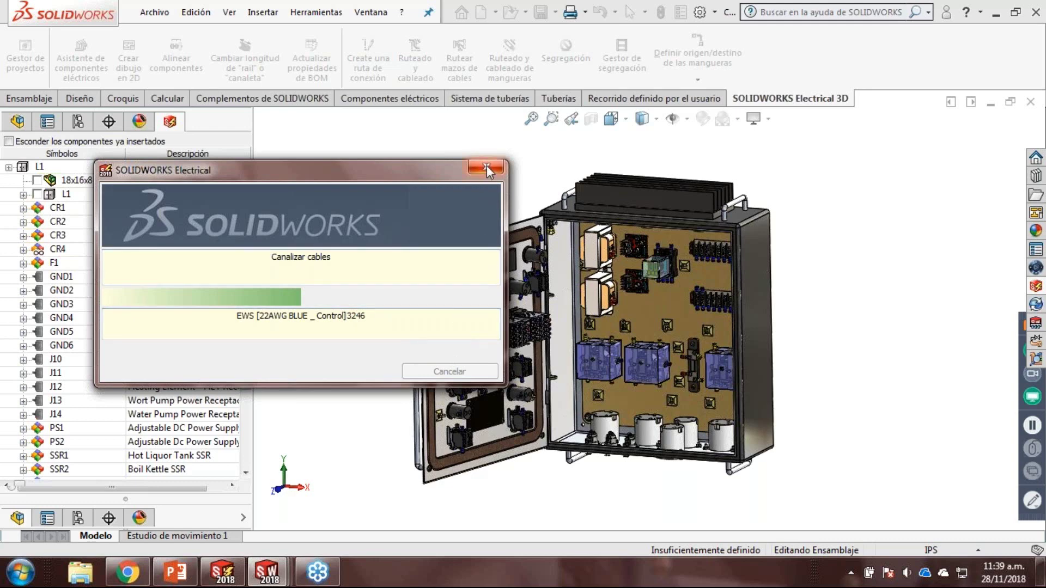
{"action": "left_click", "coordinate": [274, 573]}
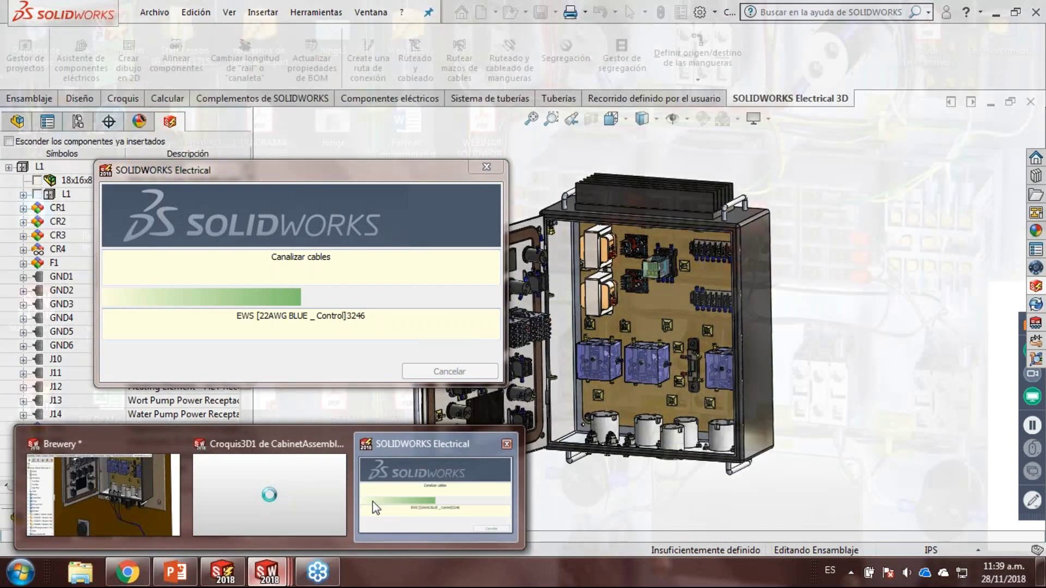
{"action": "left_click", "coordinate": [373, 507]}
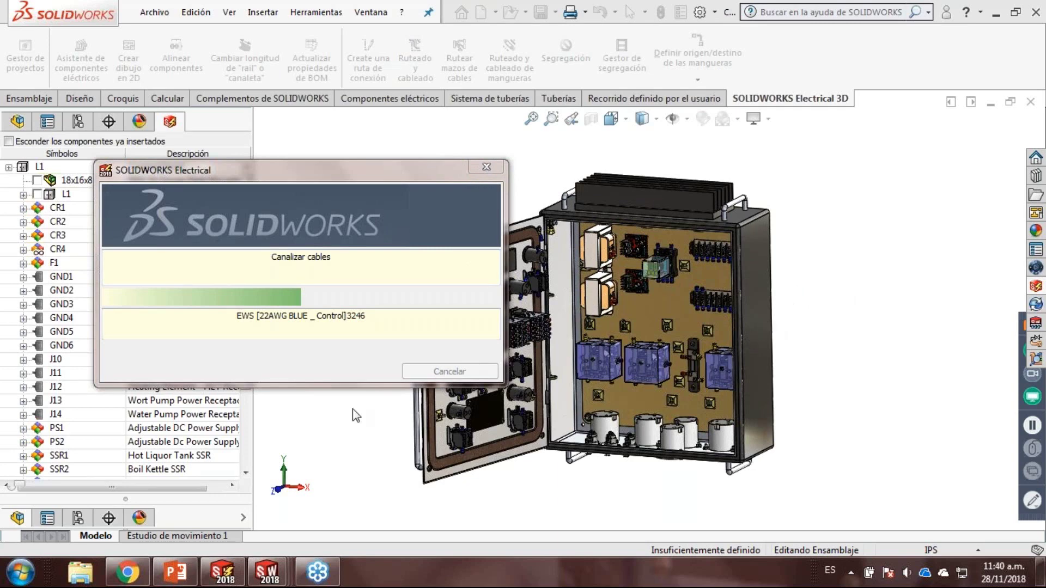
{"action": "left_click", "coordinate": [227, 581]}
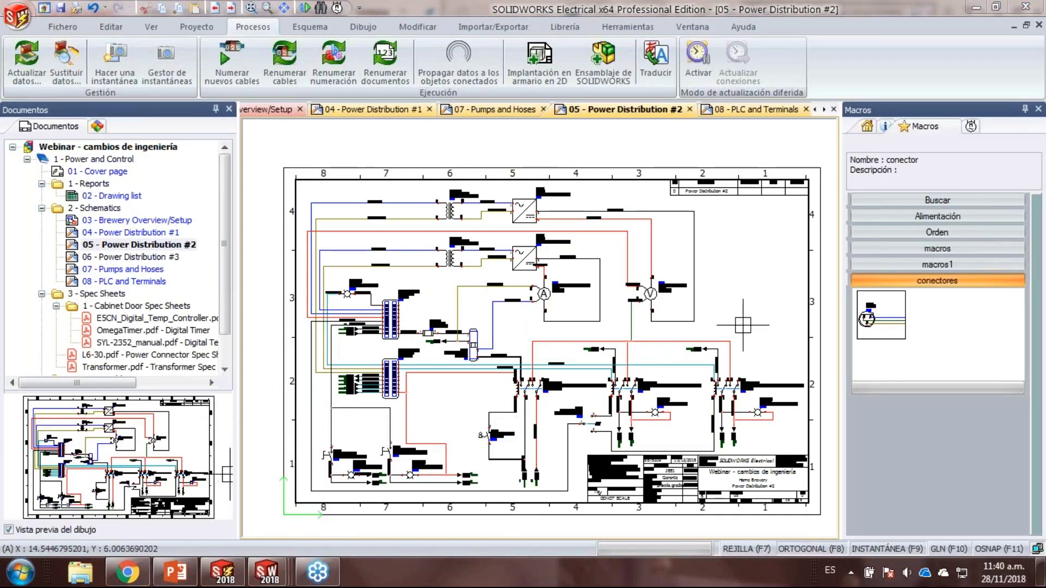
{"action": "mouse_move", "coordinate": [267, 573]}
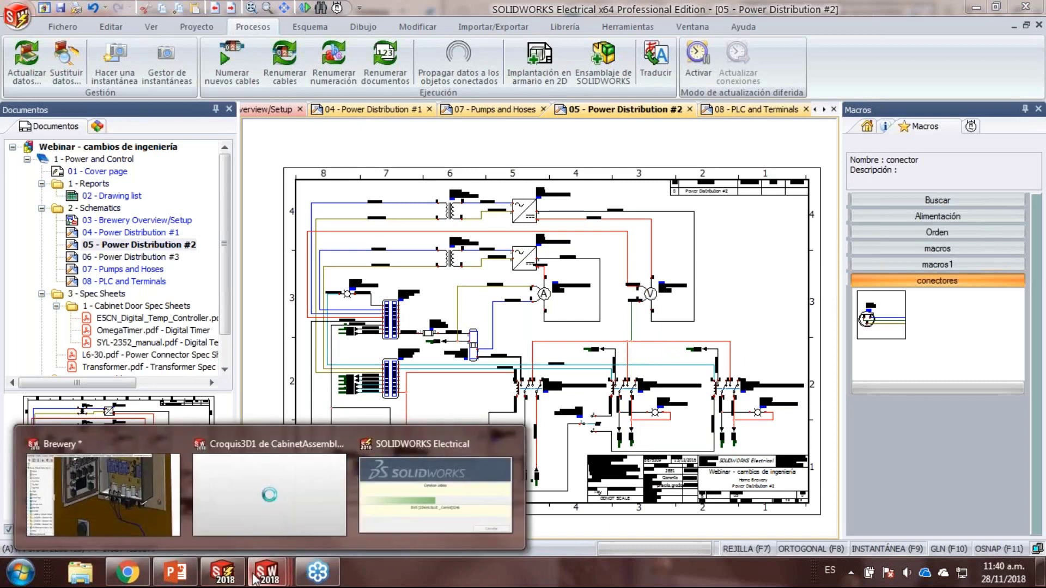
{"action": "left_click", "coordinate": [436, 490]}
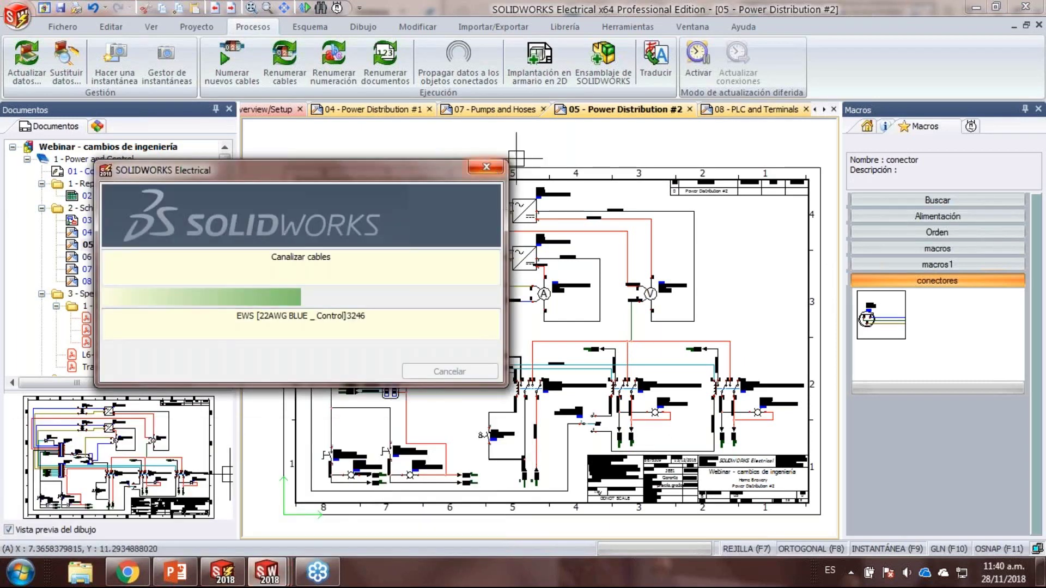
{"action": "left_click", "coordinate": [978, 9]}
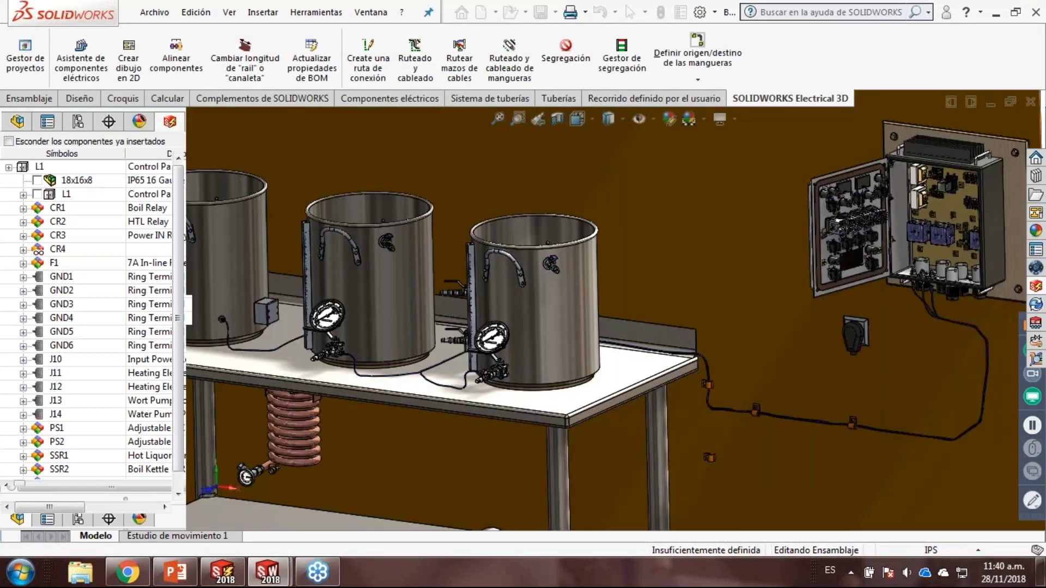
- View the kettle table in the Brewery assembly and return to a close view of the CabinetAssembly model
{"action": "middle_click_drag", "start_coordinate": [383, 228], "coordinate": [431, 201]}
{"action": "mouse_move", "coordinate": [291, 576]}
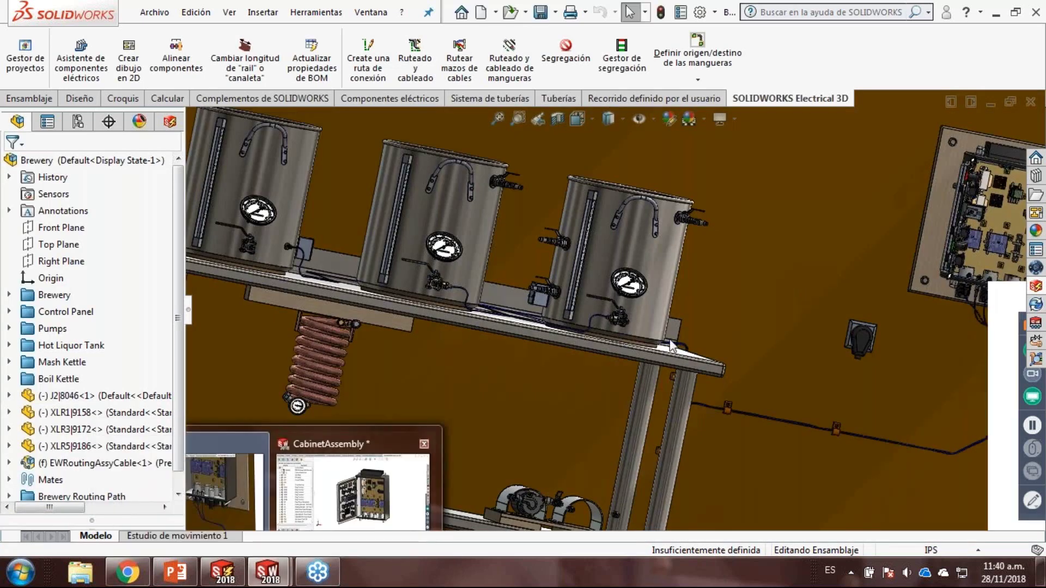
{"action": "left_click", "coordinate": [353, 491]}
{"action": "middle_click_drag", "start_coordinate": [790, 303], "coordinate": [542, 344]}
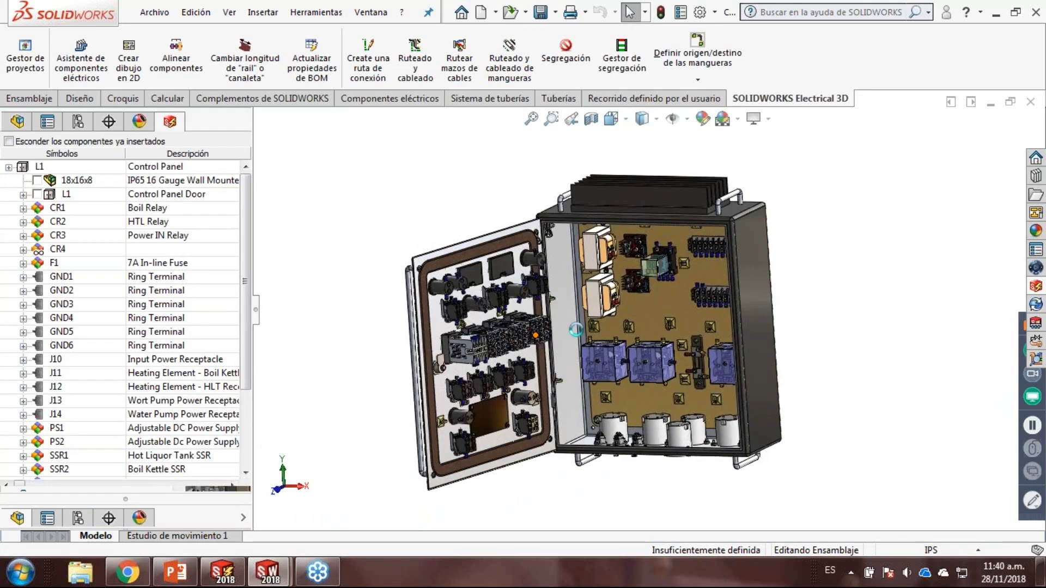
{"action": "scroll", "coordinate": [564, 463], "scroll_direction": "up", "scroll_amount": 2}
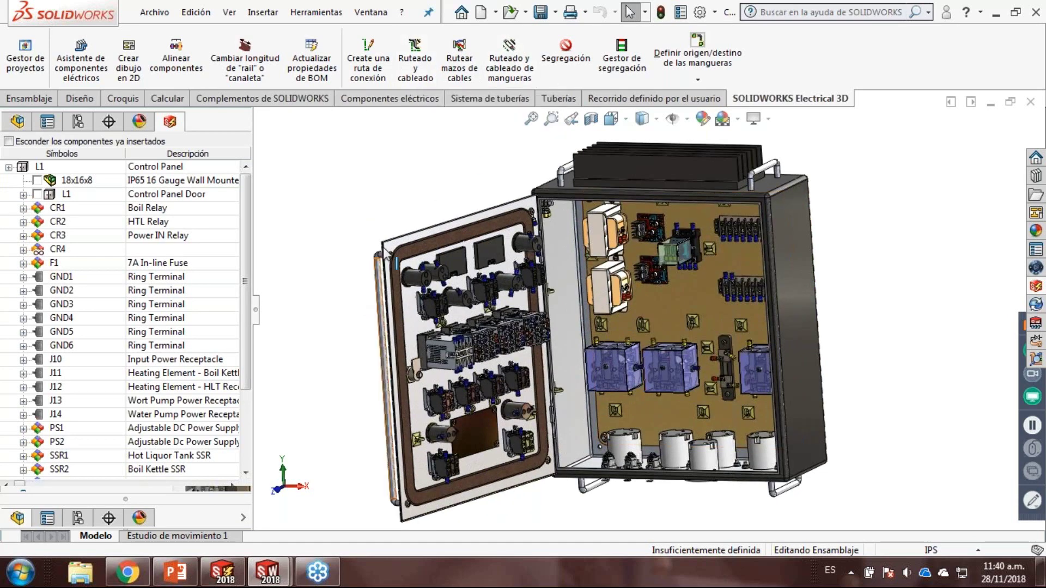
- Run the cabinet's cable routing again as a 3D sketch with splines and tangency for all components
{"action": "left_click", "coordinate": [426, 57]}
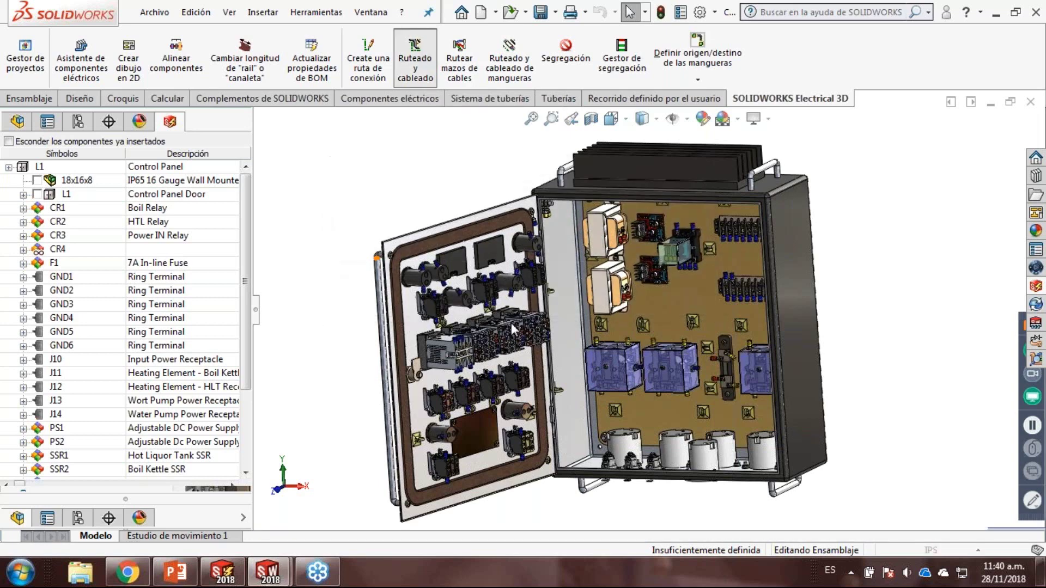
{"action": "scroll", "coordinate": [243, 266], "scroll_direction": "down", "scroll_amount": 3}
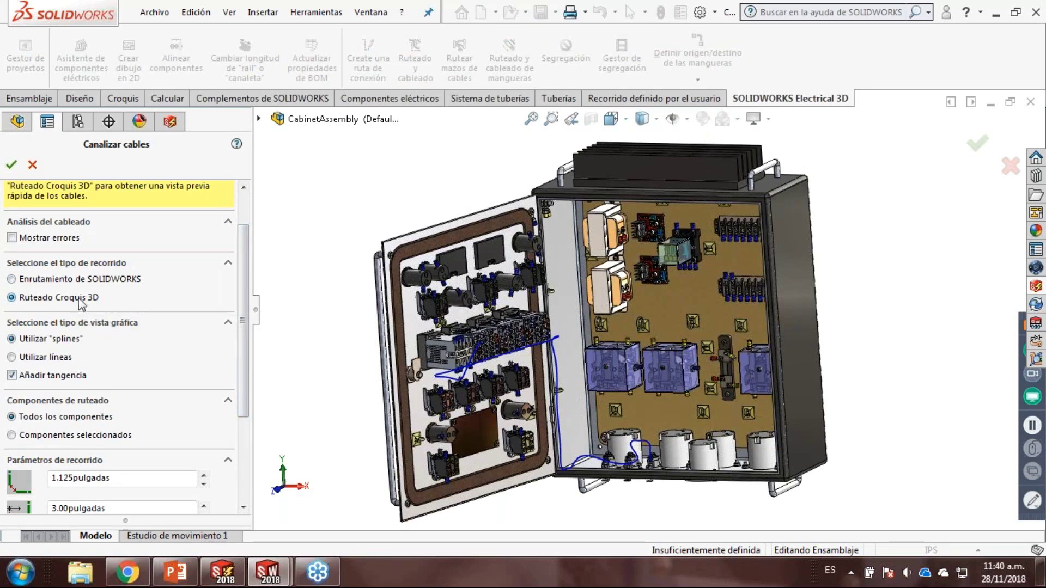
{"action": "left_click_drag", "start_coordinate": [248, 301], "coordinate": [254, 259]}
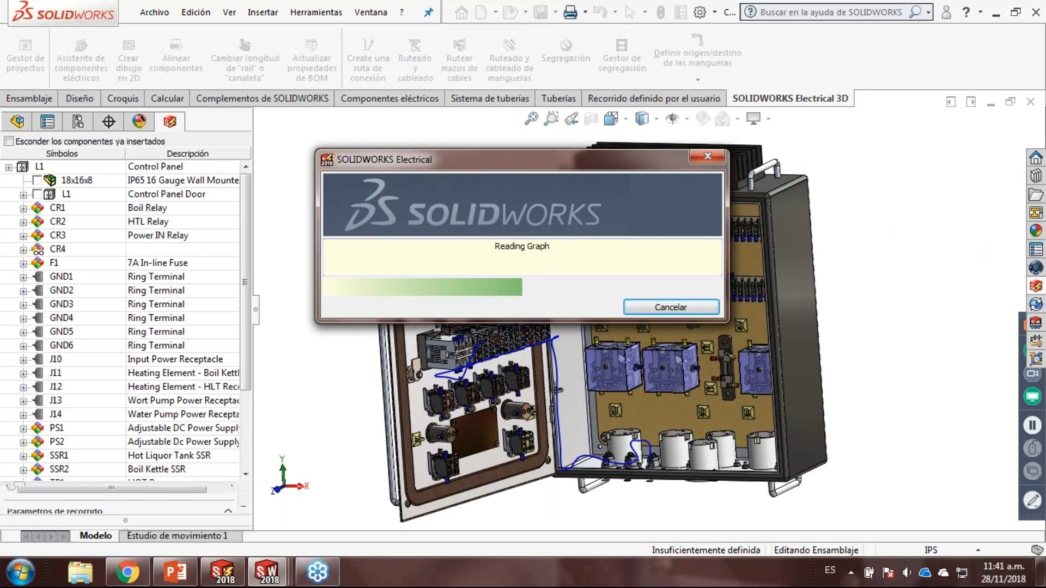
{"action": "left_click", "coordinate": [477, 324]}
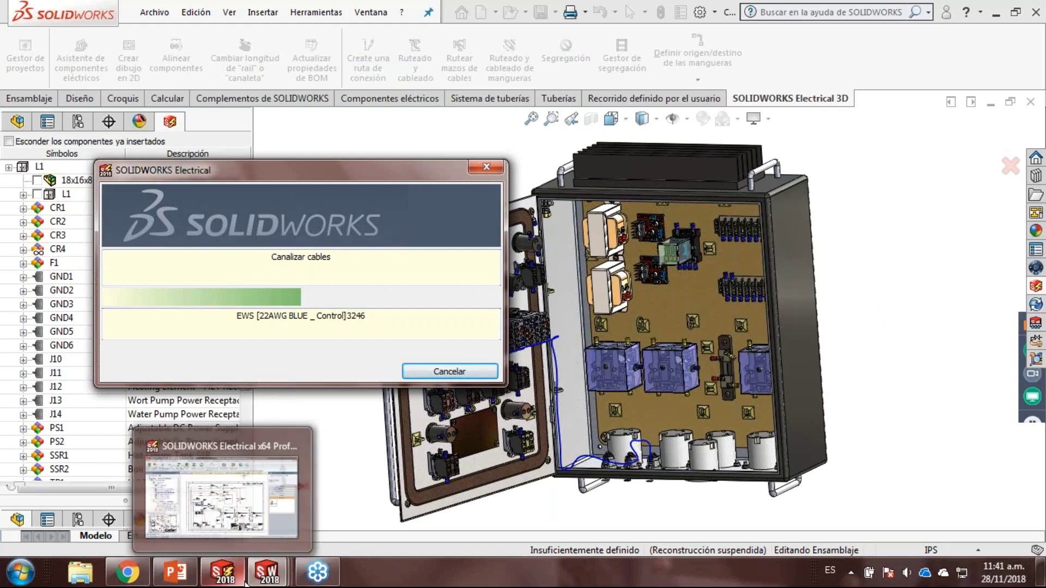
{"action": "mouse_move", "coordinate": [260, 581]}
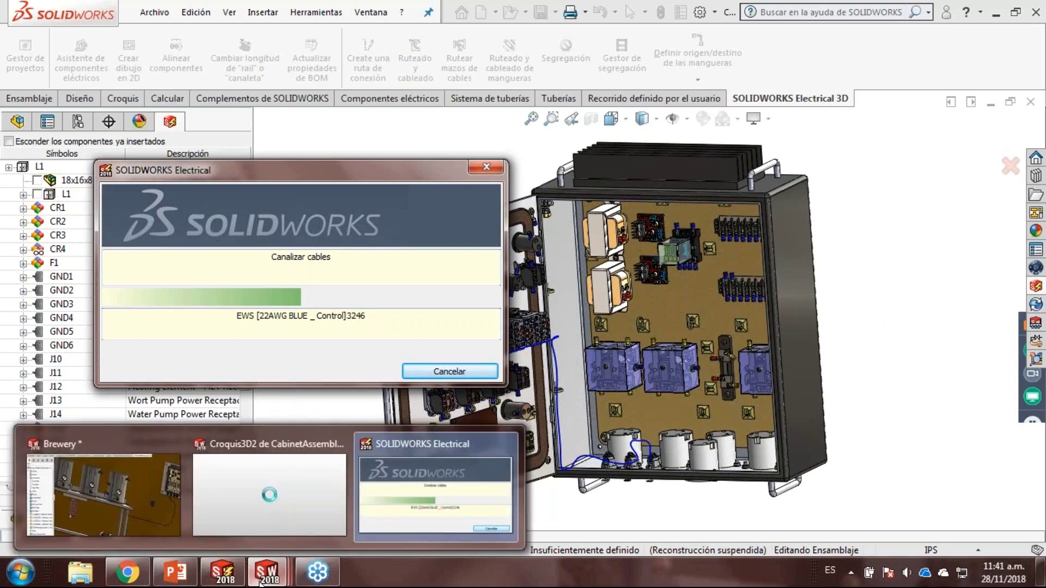
{"action": "mouse_move", "coordinate": [403, 496]}
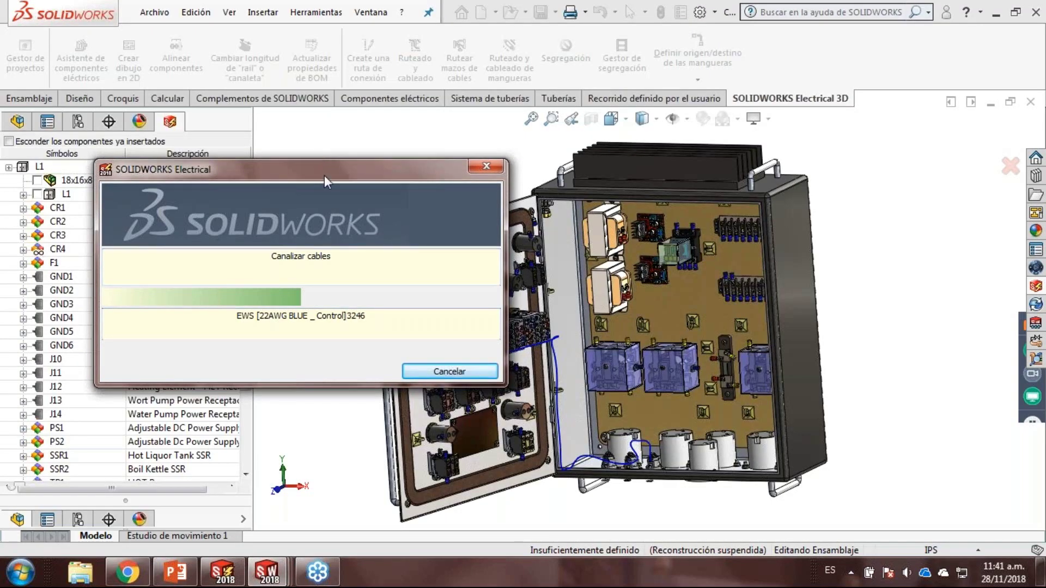
{"action": "left_click_drag", "start_coordinate": [324, 175], "coordinate": [291, 127]}
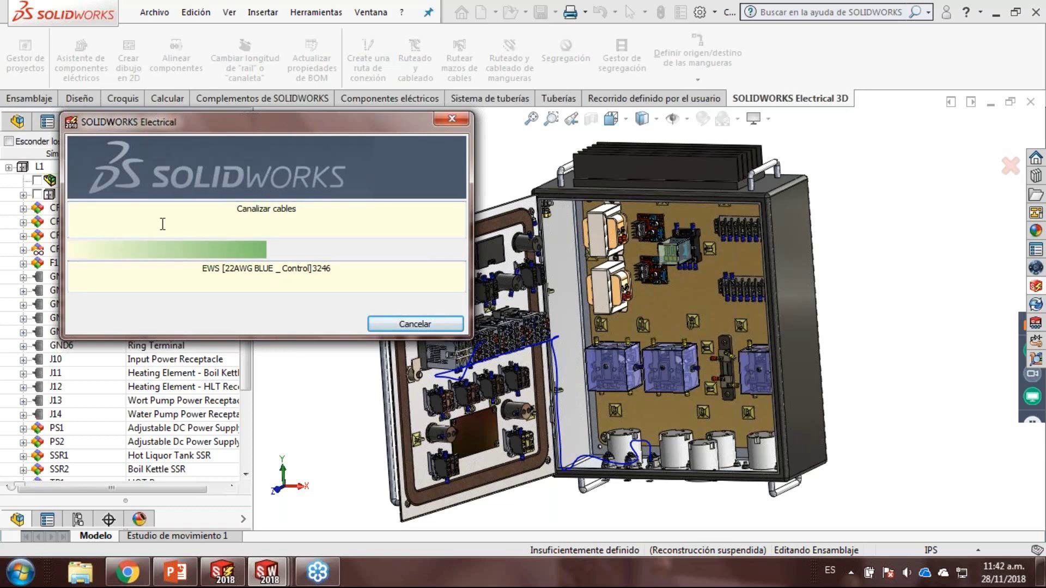
{"action": "left_click_drag", "start_coordinate": [302, 122], "coordinate": [308, 160]}
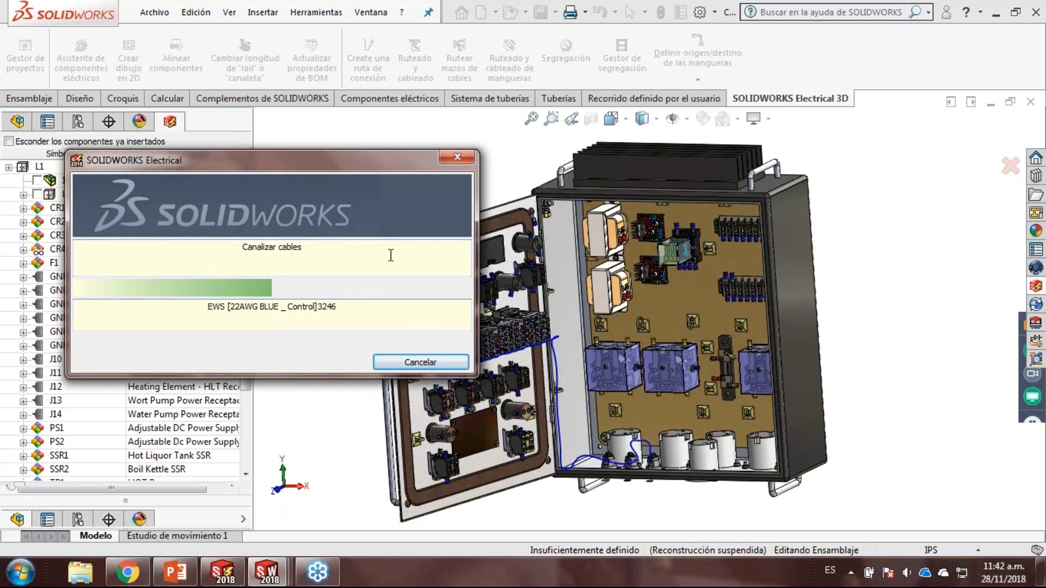
- Try to cancel the running cable routing and bring up the CabinetAssembly window
{"action": "left_click", "coordinate": [453, 161]}
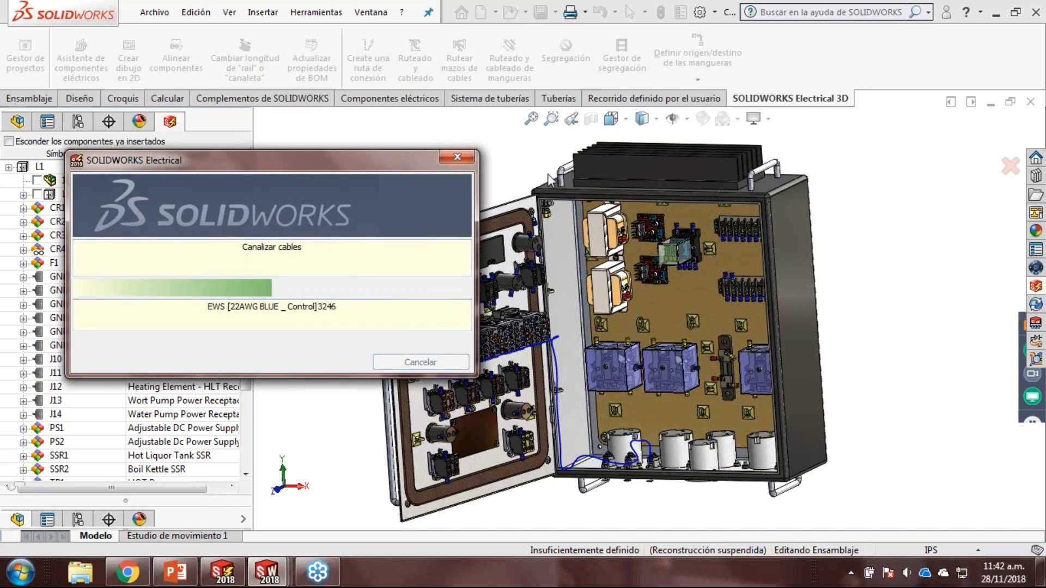
{"action": "mouse_move", "coordinate": [267, 572]}
{"action": "left_click", "coordinate": [458, 159]}
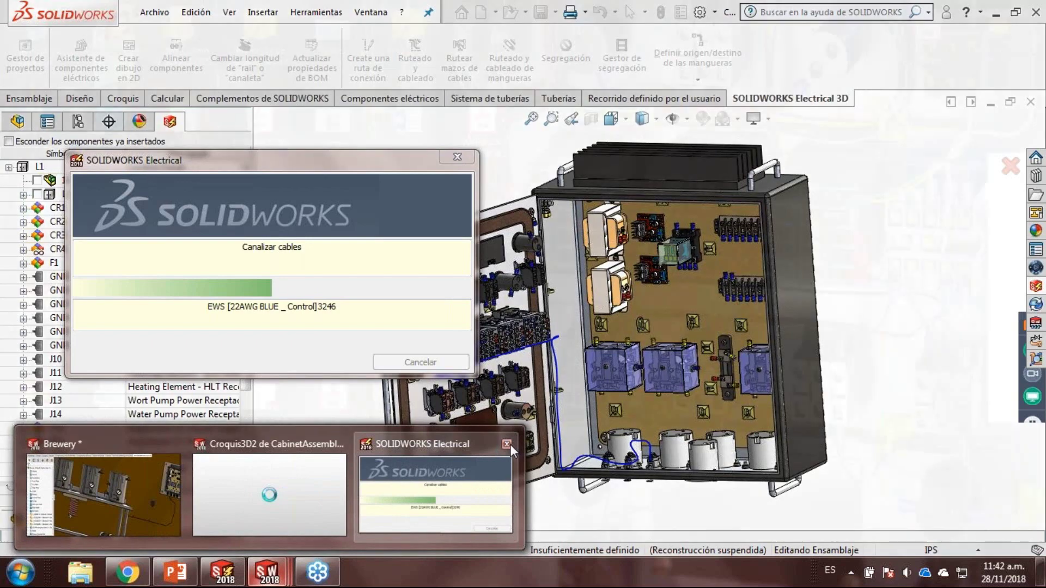
{"action": "mouse_move", "coordinate": [510, 443]}
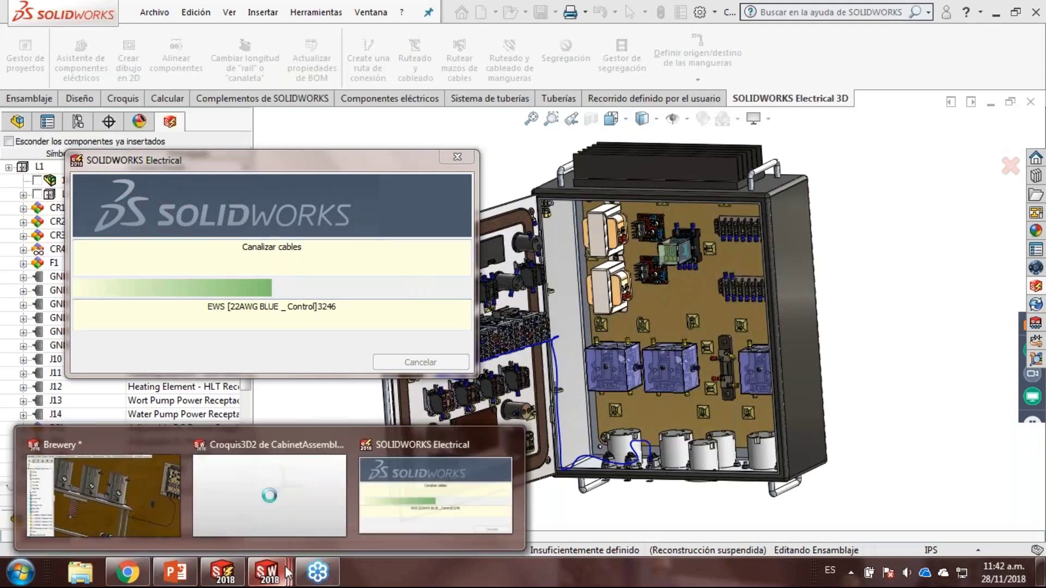
{"action": "mouse_move", "coordinate": [318, 506]}
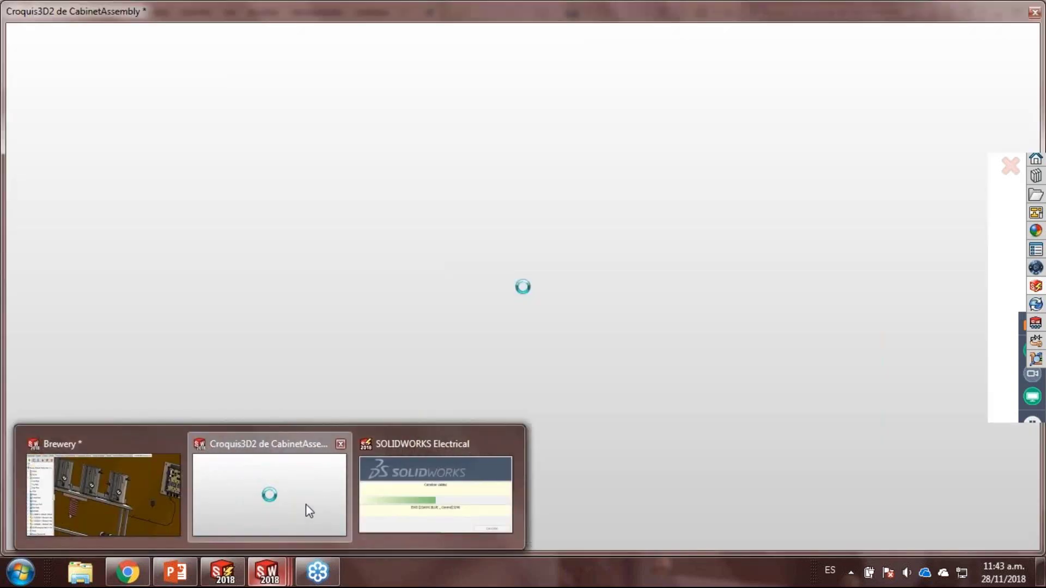
{"action": "left_click", "coordinate": [305, 504]}
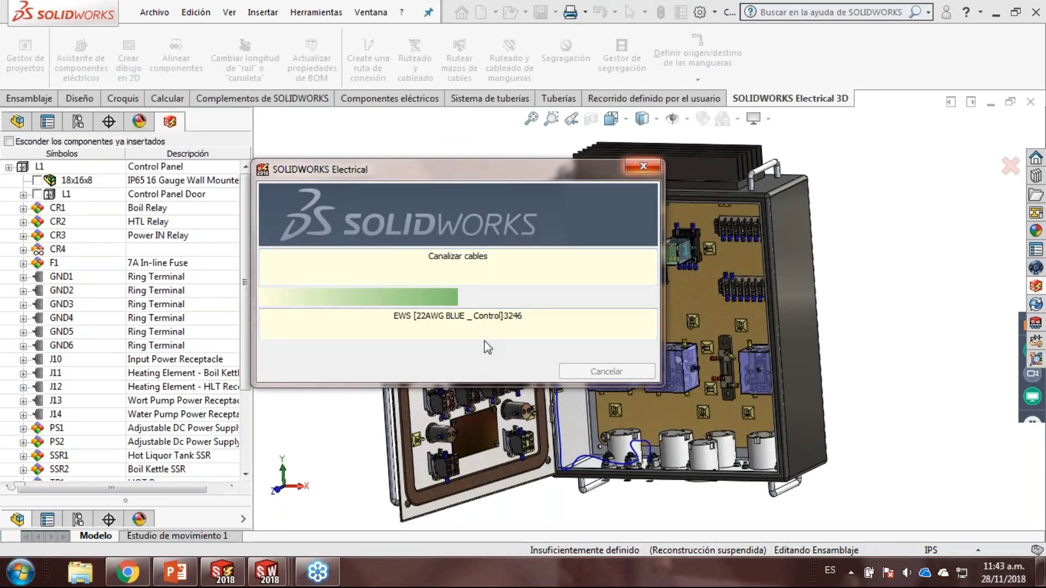
- Switch to SOLIDWORKS Electrical, try to reopen the Control Panel assembly, and return to the cable routing progress window
{"action": "mouse_move", "coordinate": [267, 573]}
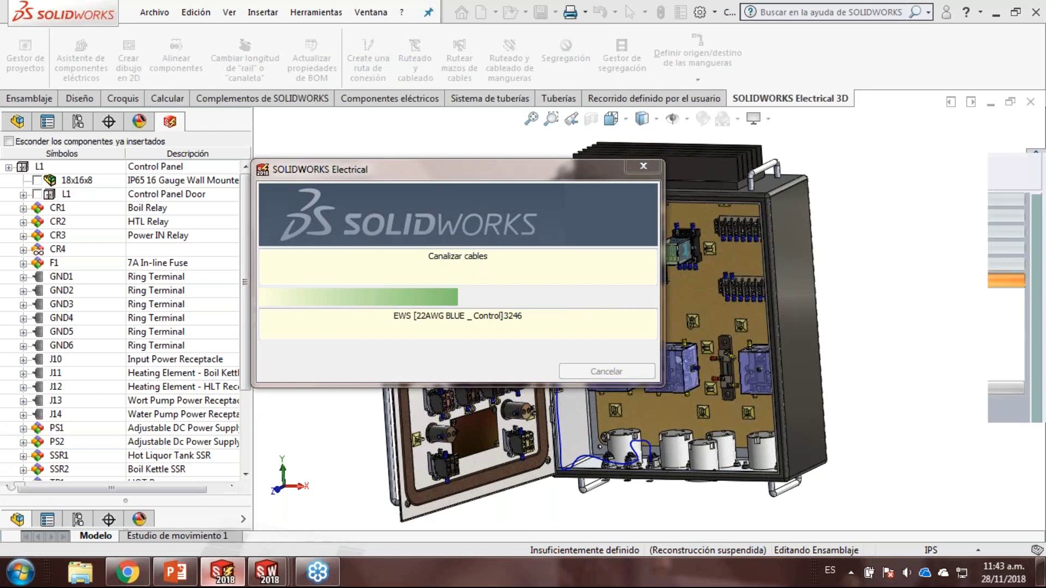
{"action": "left_click", "coordinate": [222, 573]}
{"action": "scroll", "coordinate": [112, 371], "scroll_direction": "down", "scroll_amount": 2}
{"action": "left_click", "coordinate": [114, 367]}
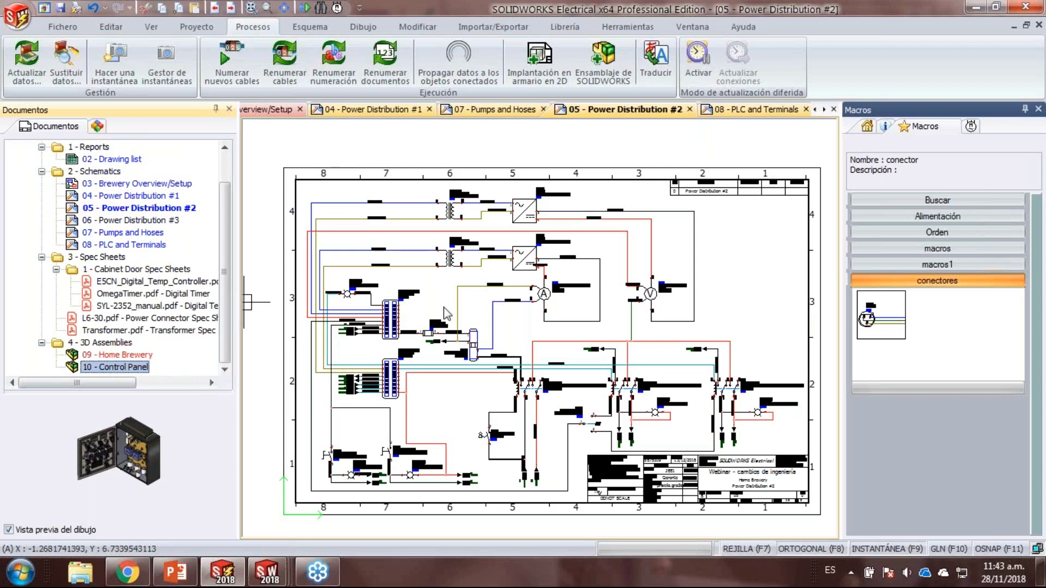
{"action": "left_click", "coordinate": [266, 572]}
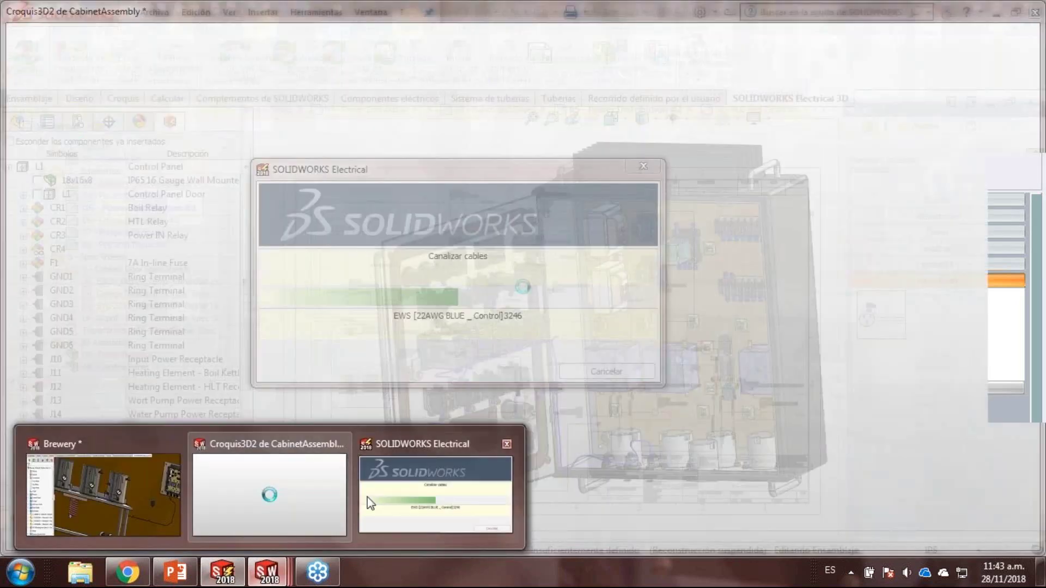
{"action": "left_click", "coordinate": [367, 497]}
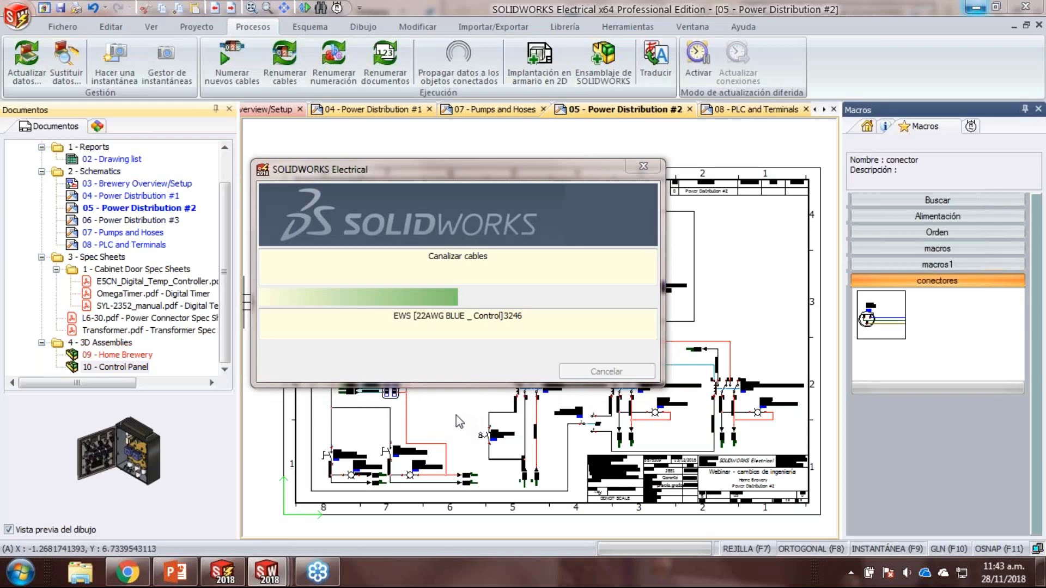
- End the unresponsive SOLIDWORKS Premium 2018 application in the Windows Task Manager and minimise the manager
{"action": "key", "text": "ctrl+shift+Escape"}
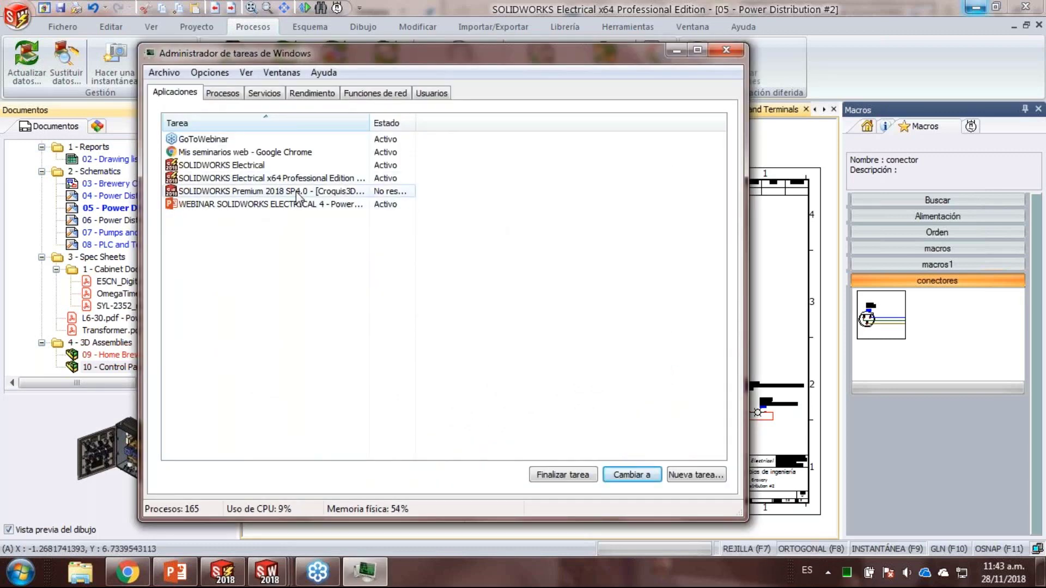
{"action": "left_click", "coordinate": [296, 192]}
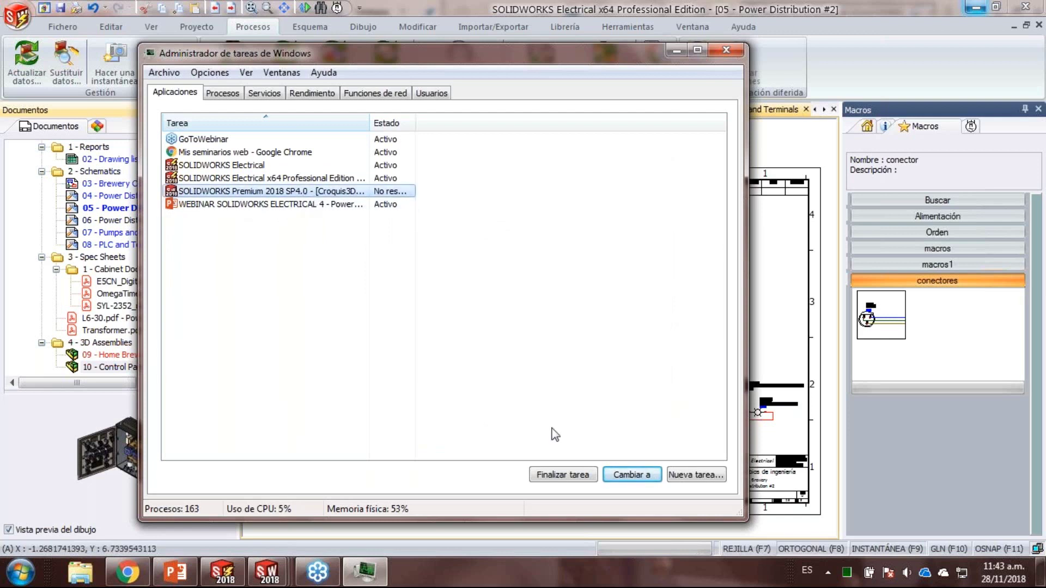
{"action": "left_click", "coordinate": [578, 476]}
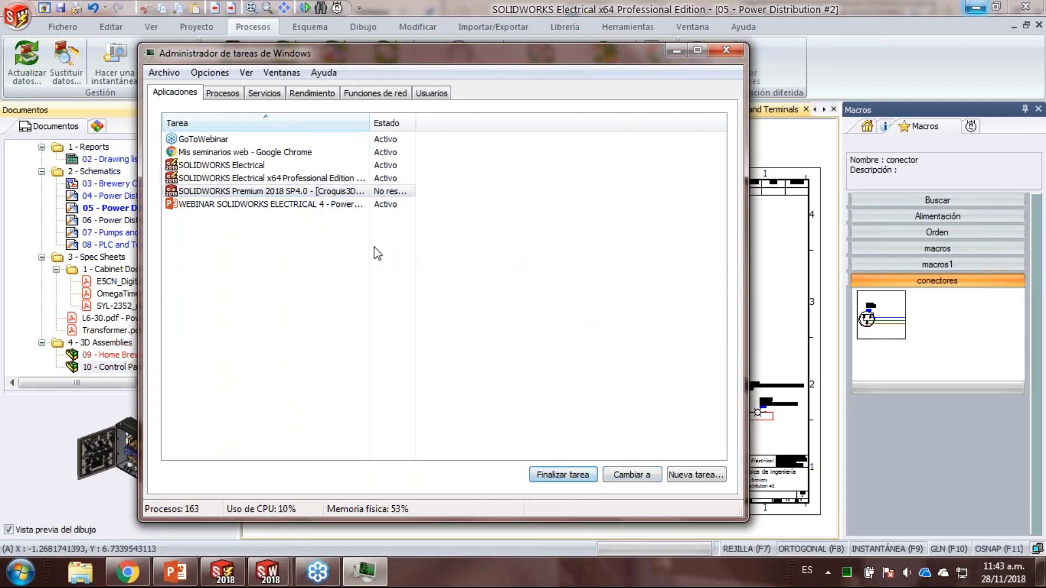
{"action": "left_click", "coordinate": [554, 356]}
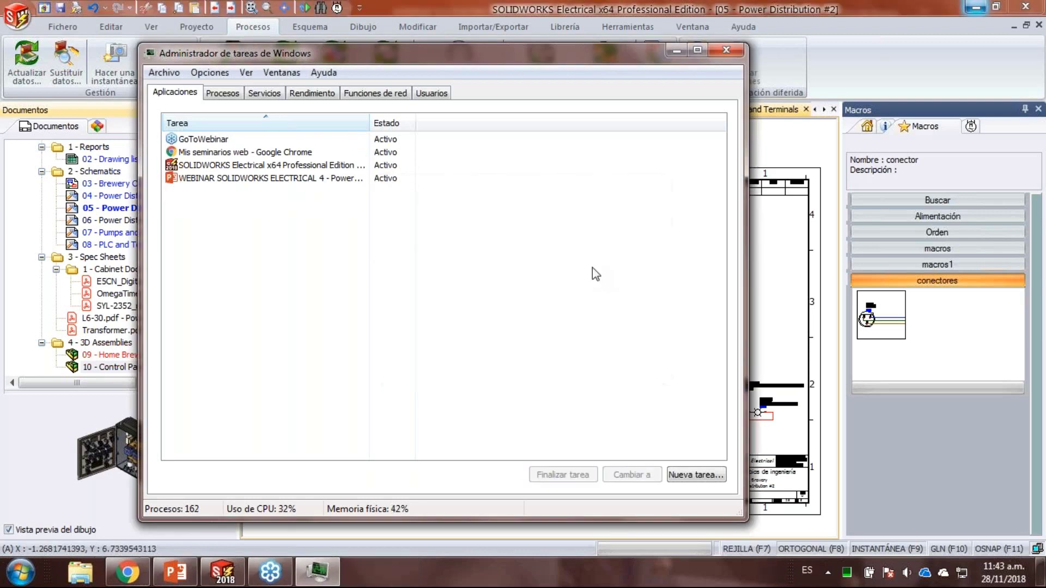
{"action": "left_click", "coordinate": [673, 53]}
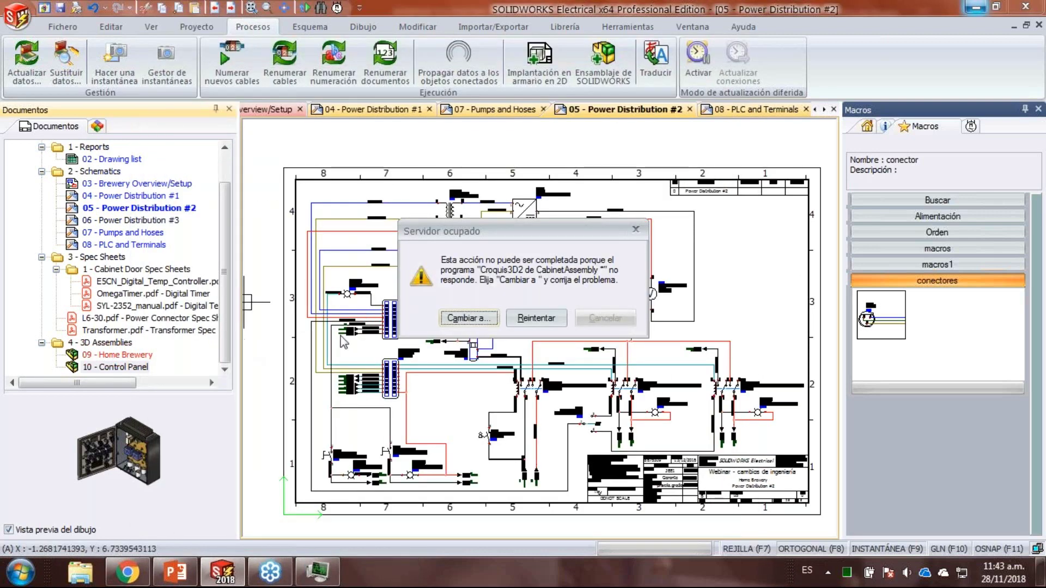
- Dismiss the busy-server message and open the 10 - Control Panel assembly in SOLIDWORKS without rebuilding it
{"action": "left_click", "coordinate": [536, 318]}
{"action": "left_click", "coordinate": [618, 321]}
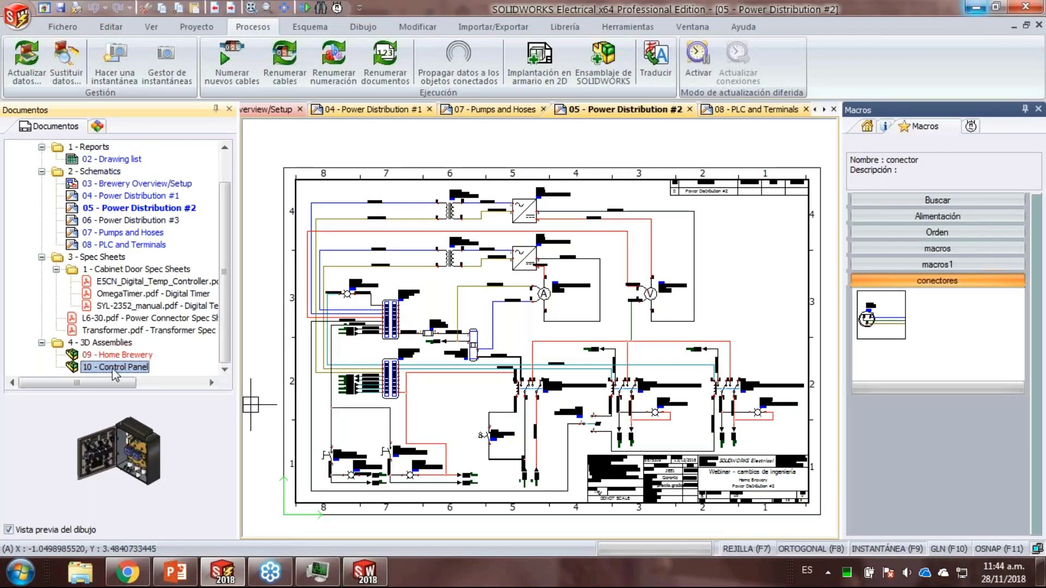
{"action": "double_click", "coordinate": [115, 368]}
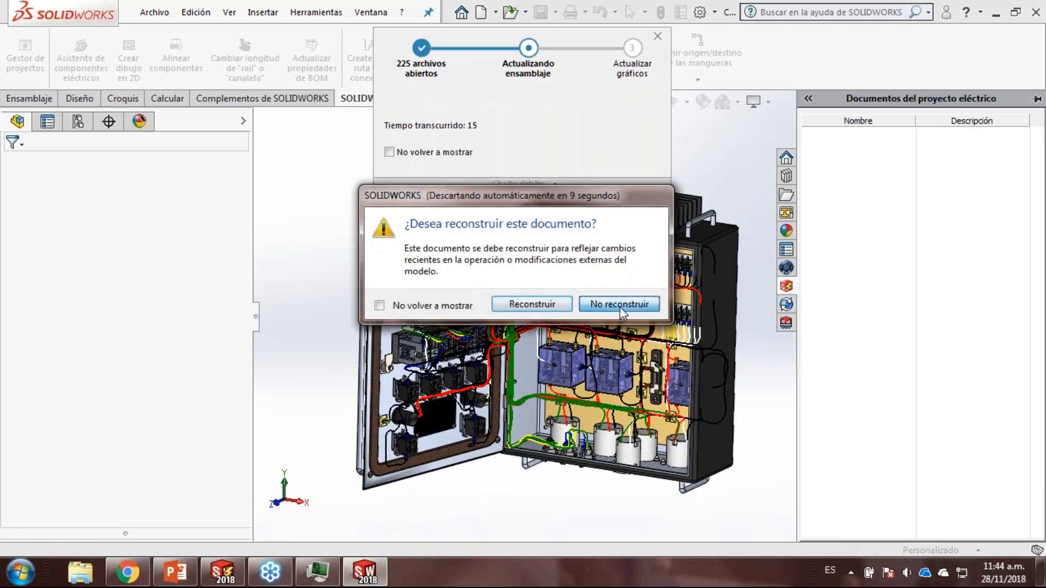
{"action": "left_click", "coordinate": [621, 307]}
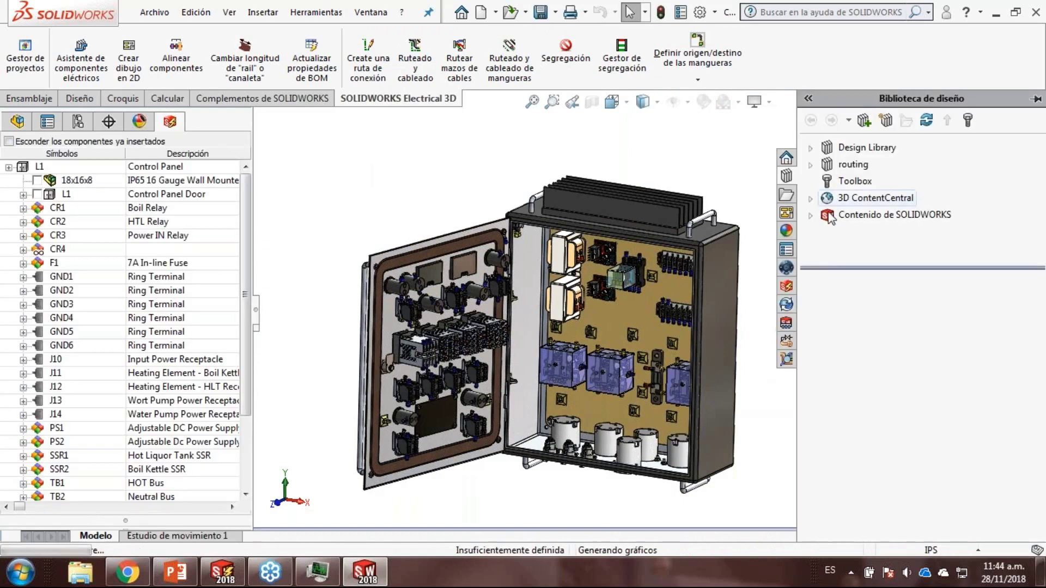
- Examine the Routing Path folder of CabinetAssembly and the electrical project's documents under Power and Control
{"action": "left_click", "coordinate": [786, 286]}
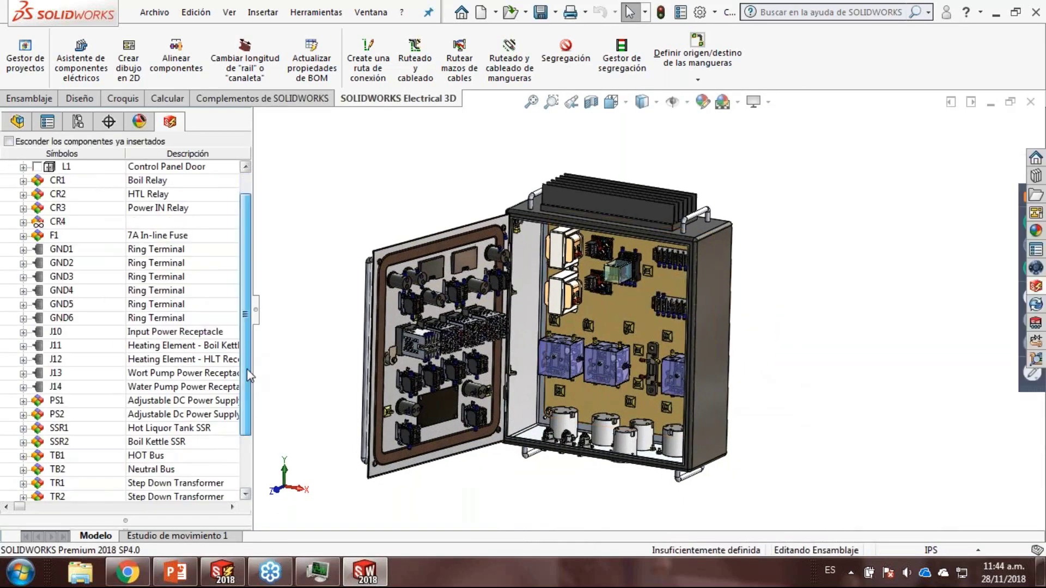
{"action": "left_click", "coordinate": [30, 125]}
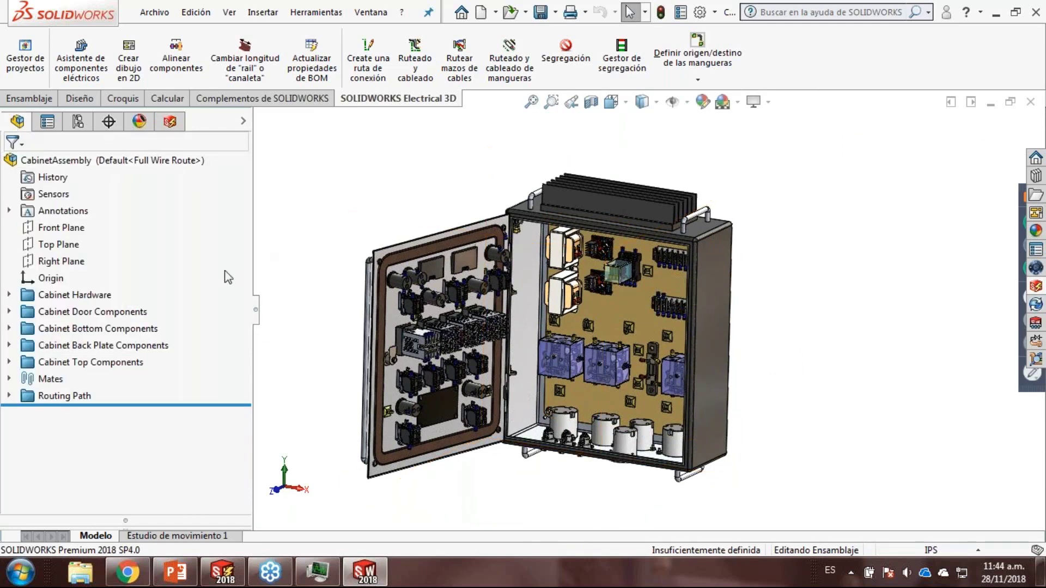
{"action": "left_click", "coordinate": [81, 413]}
{"action": "left_click", "coordinate": [876, 345]}
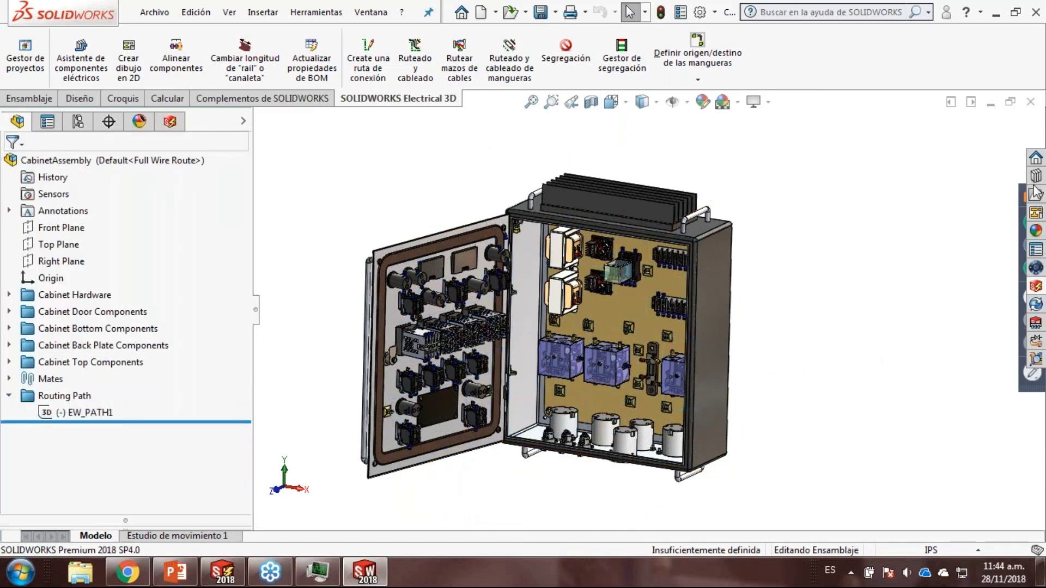
{"action": "left_click", "coordinate": [1035, 284]}
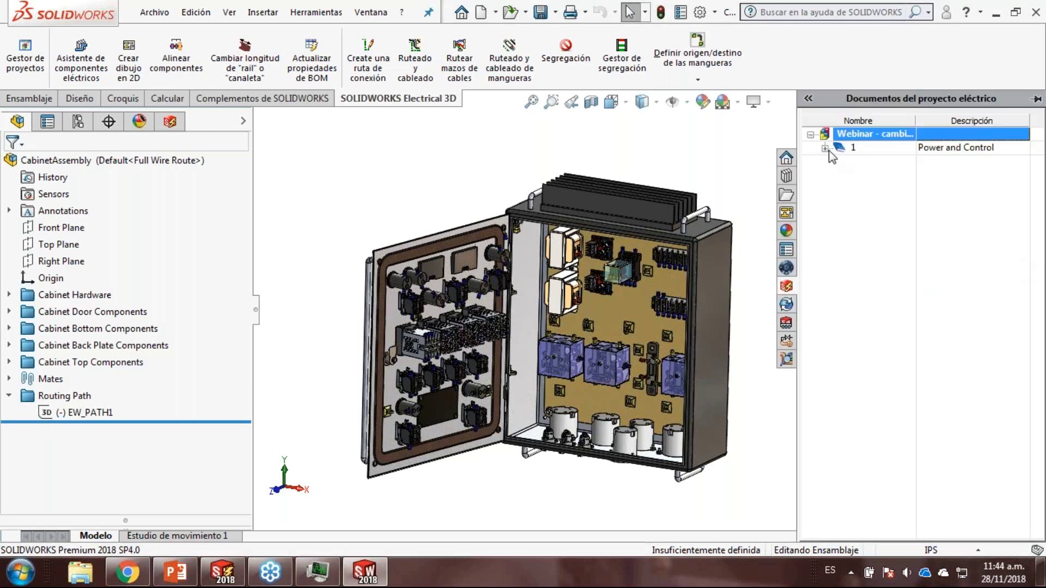
{"action": "left_click", "coordinate": [826, 148]}
{"action": "left_click", "coordinate": [839, 217]}
{"action": "left_click", "coordinate": [878, 244]}
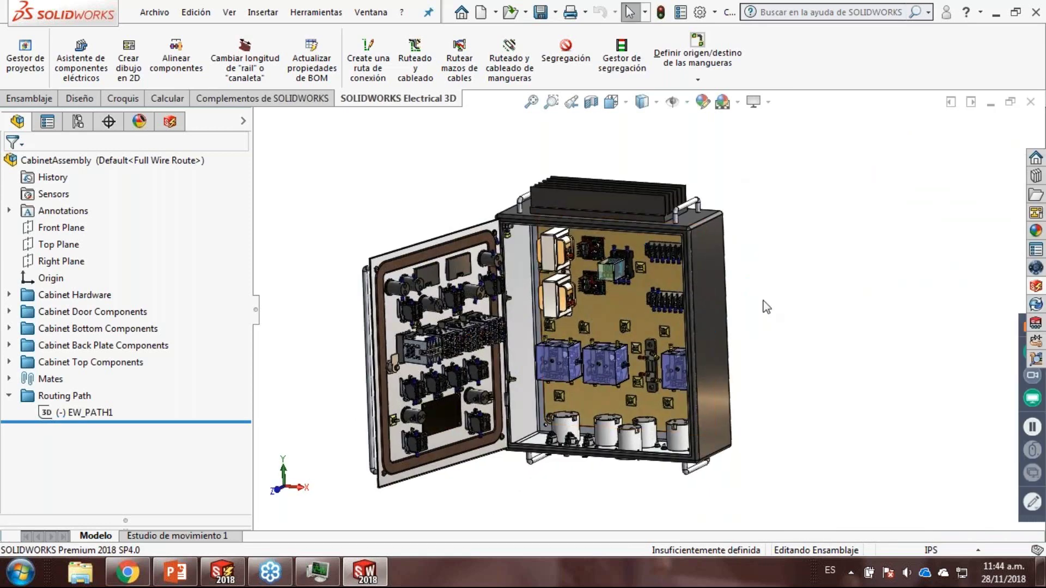
- Try to route the cabinet's cables as a 3D sketch with splines and tangency for all components, and cancel the run
{"action": "left_click", "coordinate": [688, 103]}
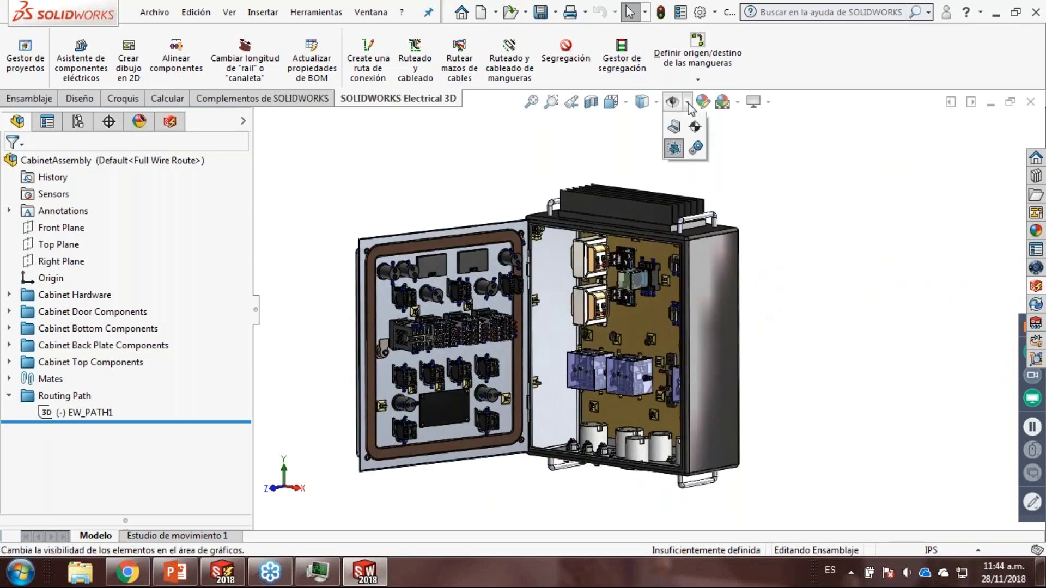
{"action": "left_click", "coordinate": [415, 60]}
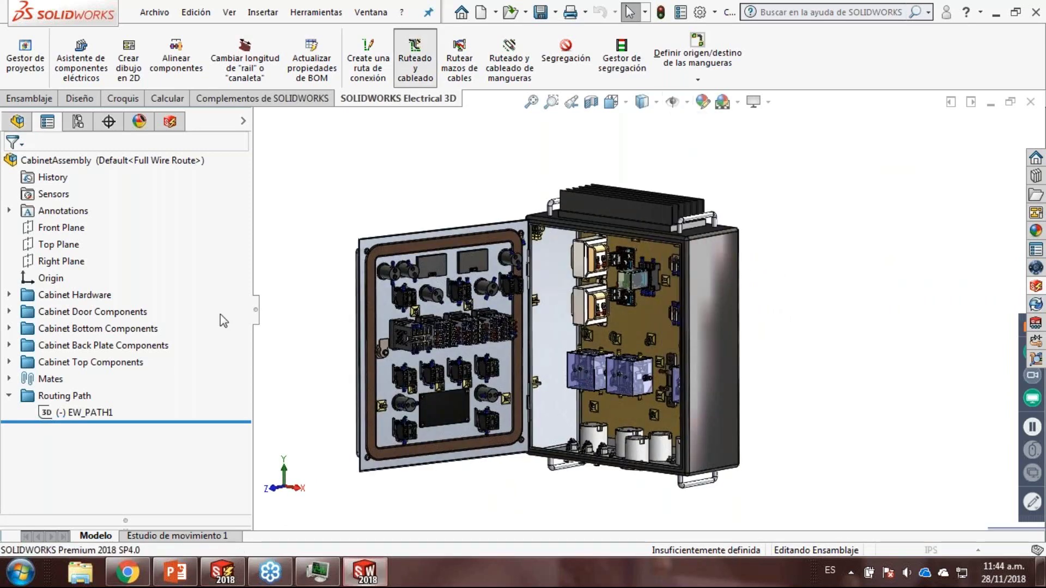
{"action": "mouse_move", "coordinate": [244, 308]}
{"action": "left_mouse_down"}
{"action": "mouse_move", "coordinate": [246, 389]}
{"action": "mouse_move", "coordinate": [249, 303]}
{"action": "left_mouse_up"}
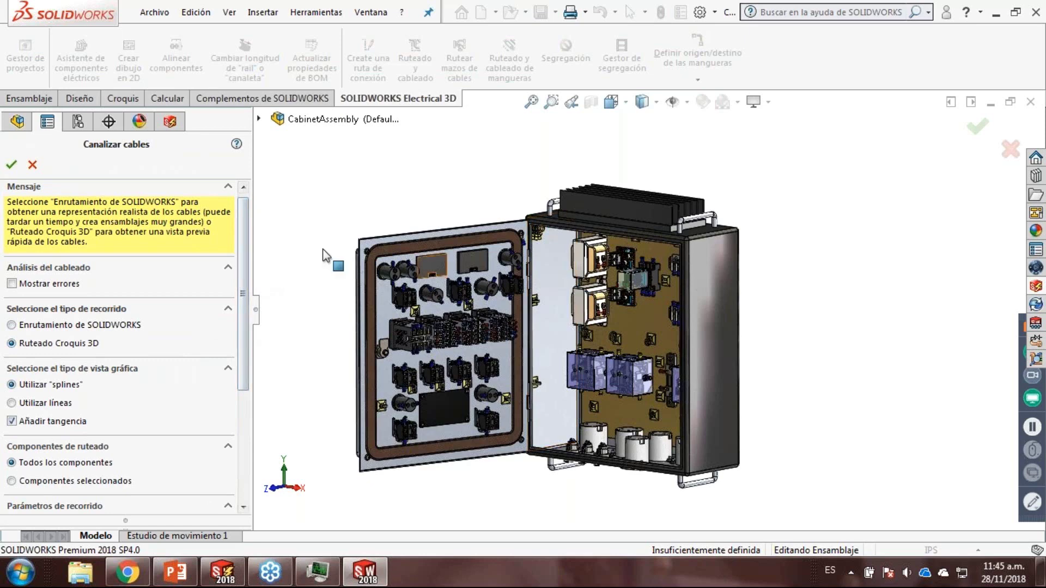
{"action": "left_click", "coordinate": [12, 164]}
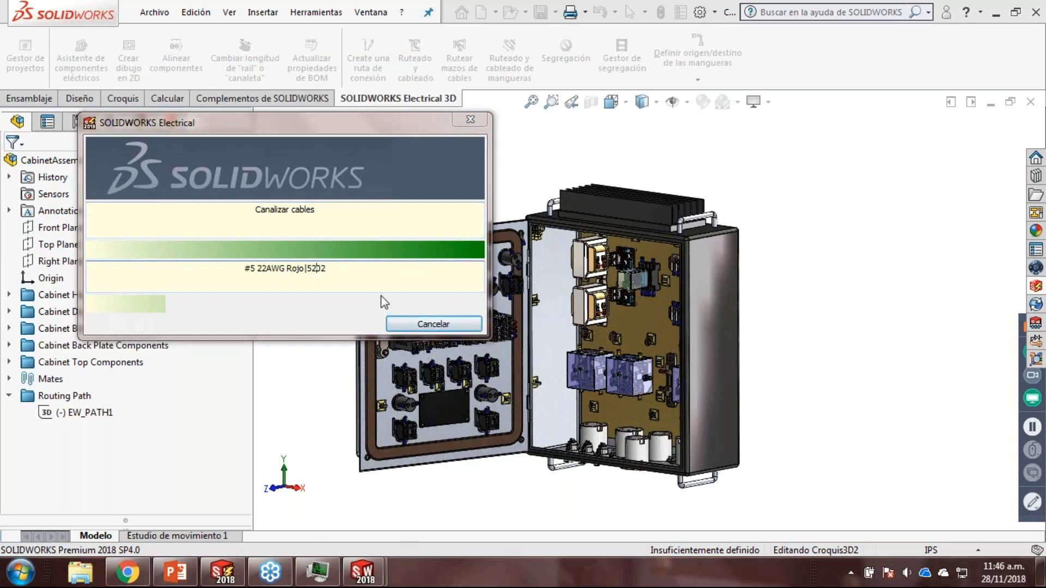
{"action": "left_click", "coordinate": [434, 322]}
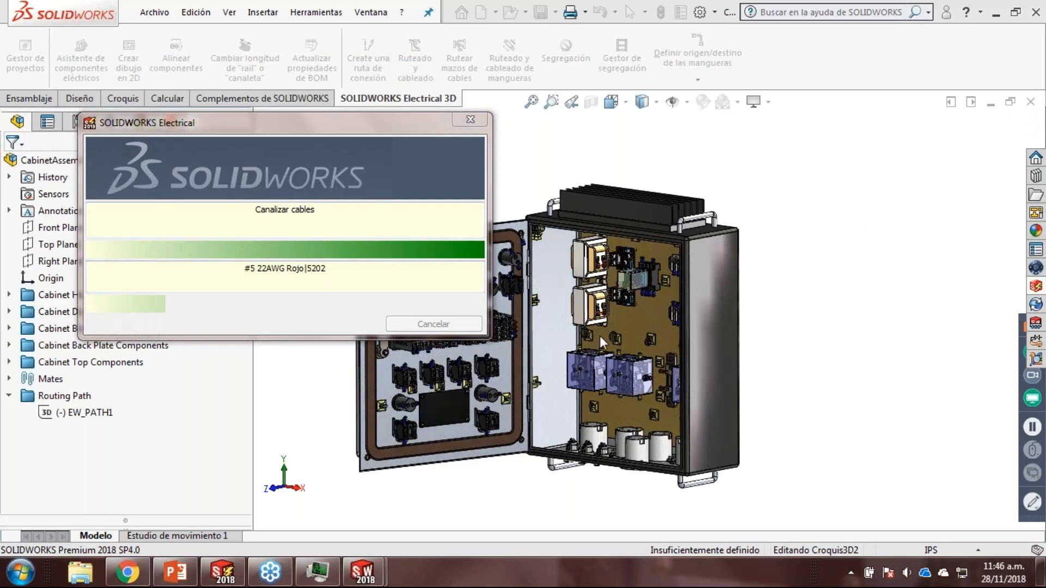
- Switch to SOLIDWORKS Electrical and open the WEB4 project from the project manager without reopening its last drawing
{"action": "left_click", "coordinate": [231, 579]}
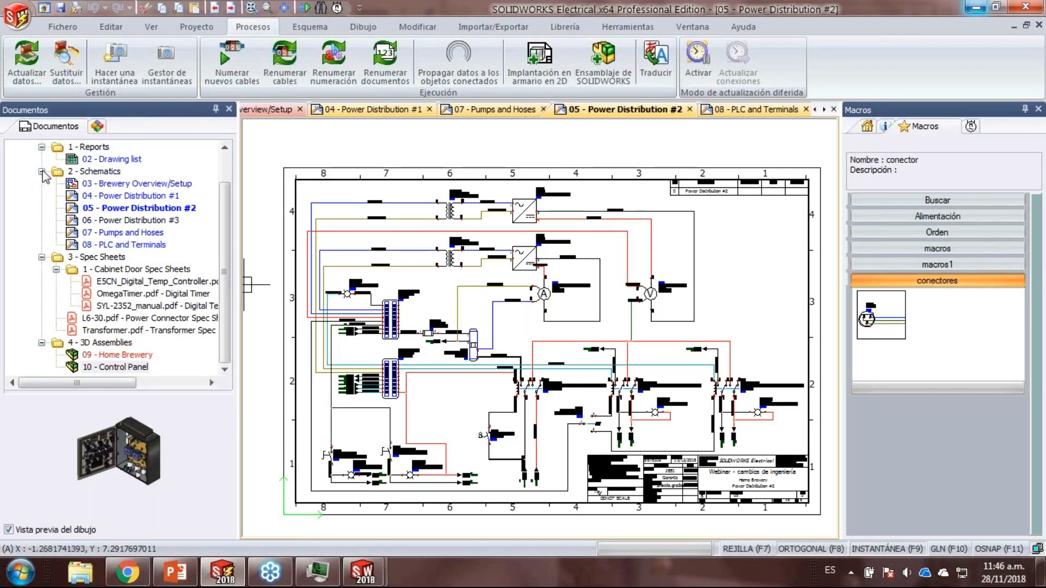
{"action": "left_click", "coordinate": [27, 159]}
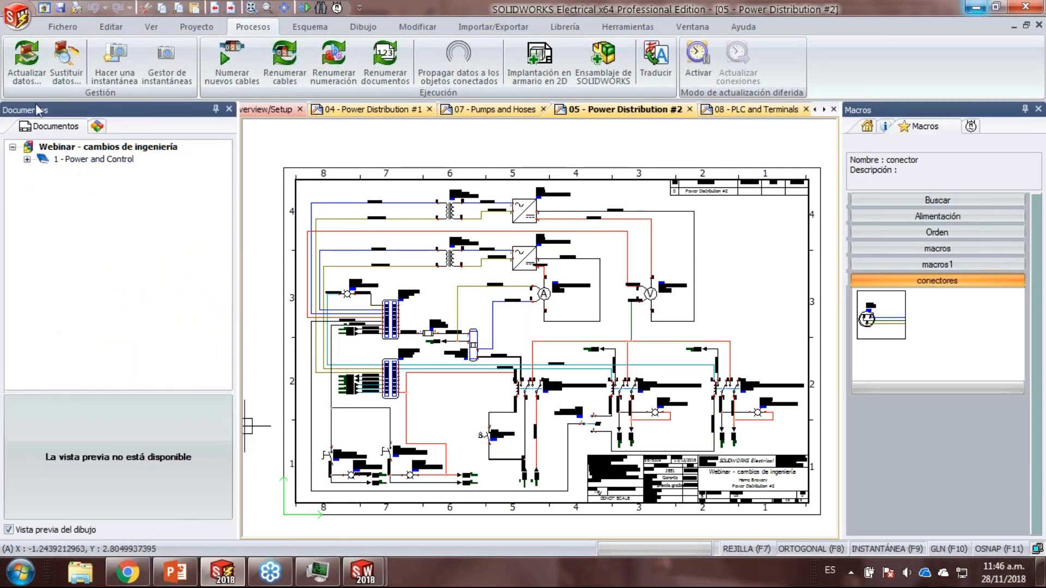
{"action": "left_click", "coordinate": [63, 27]}
{"action": "left_click", "coordinate": [27, 59]}
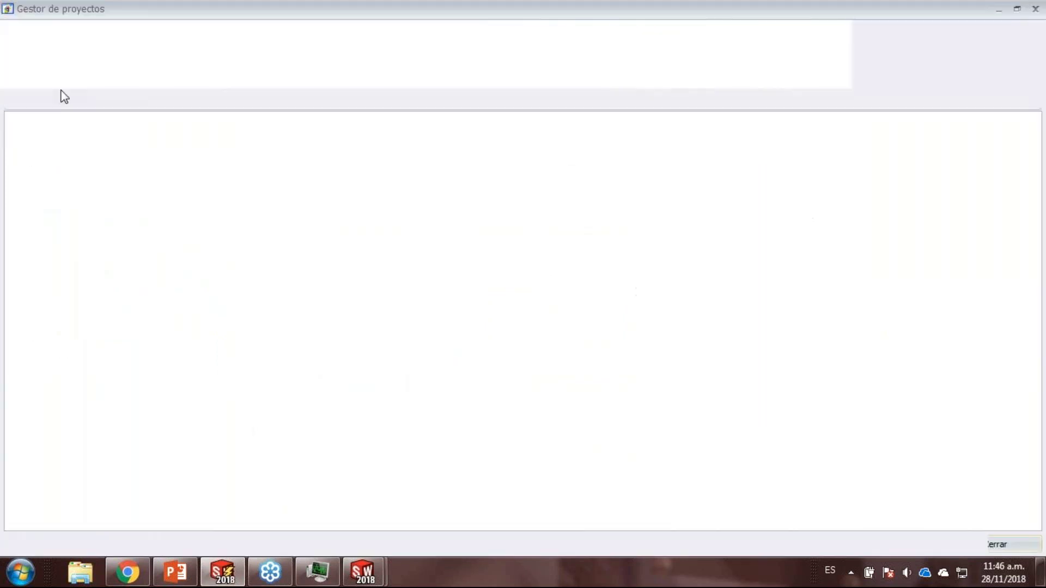
{"action": "left_click", "coordinate": [108, 151]}
{"action": "left_click", "coordinate": [109, 49]}
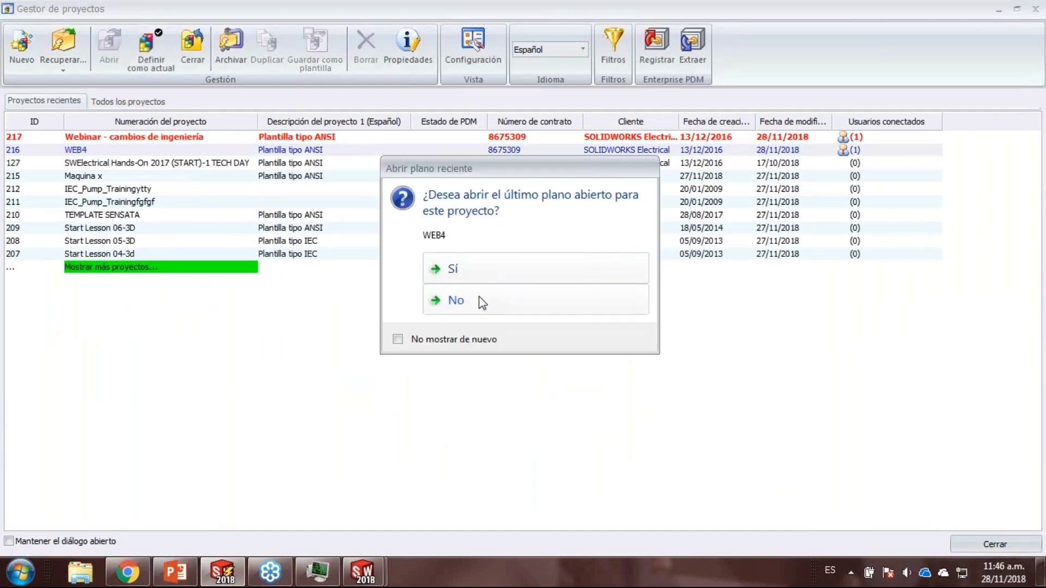
{"action": "left_click", "coordinate": [477, 295]}
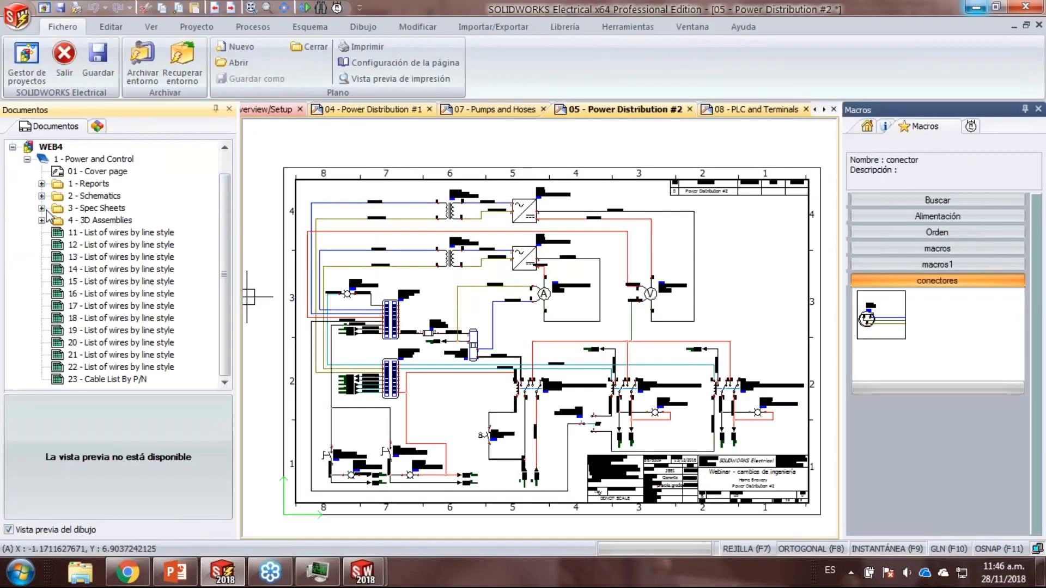
- Expand WEB4's Spec Sheets and 3D Assemblies folders, preview the 10 - Control Panel assembly, and try to switch to SOLIDWORKS
{"action": "left_click", "coordinate": [42, 208]}
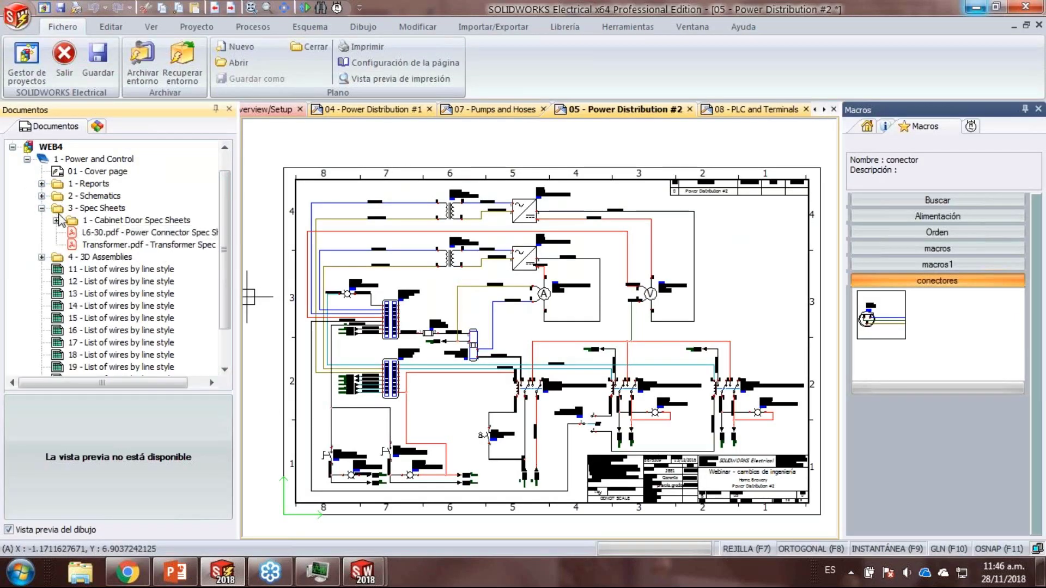
{"action": "left_click", "coordinate": [42, 257]}
{"action": "left_click", "coordinate": [114, 281]}
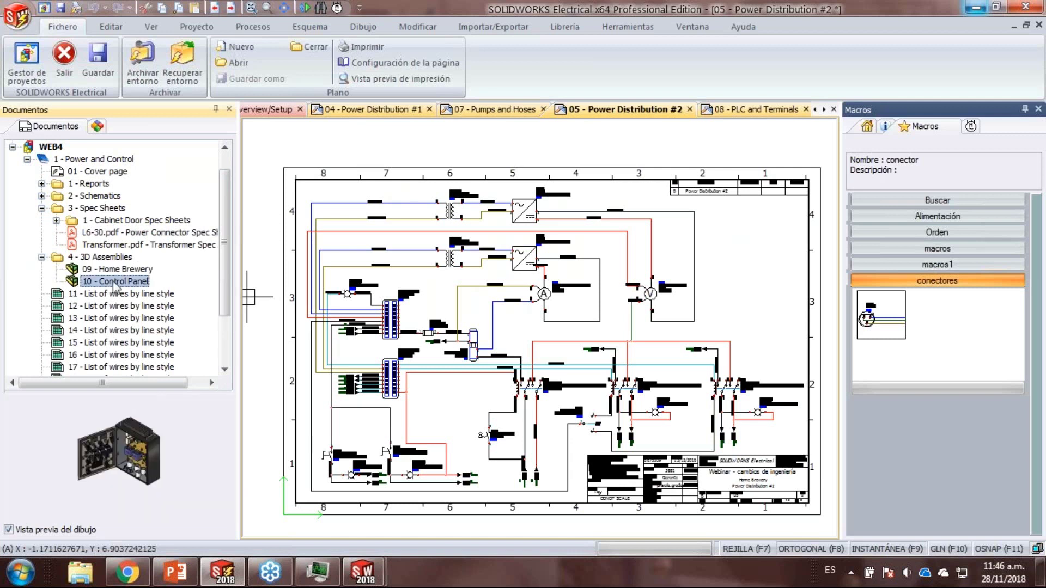
{"action": "mouse_move", "coordinate": [246, 582]}
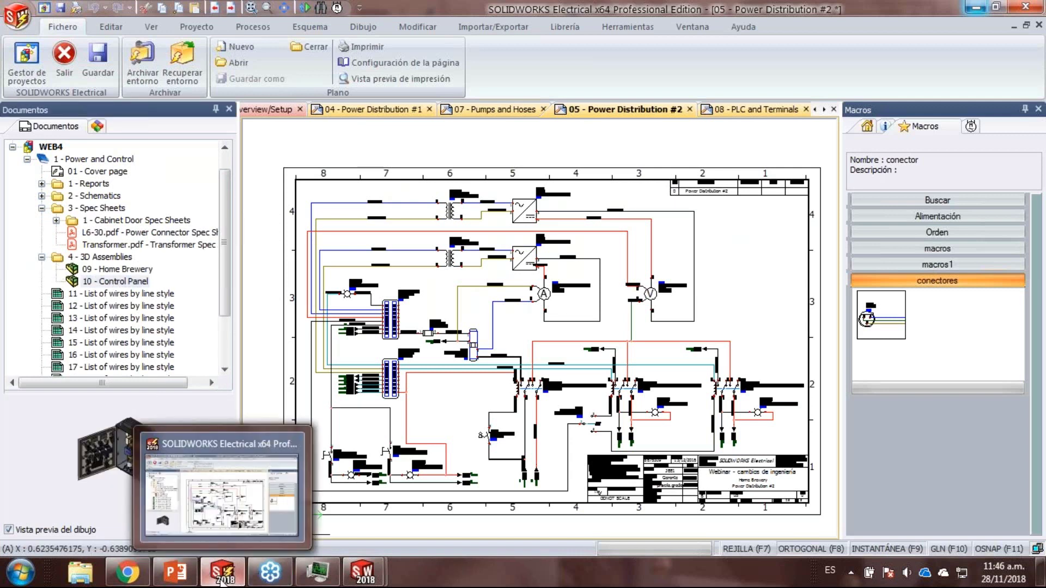
{"action": "mouse_move", "coordinate": [363, 572]}
{"action": "left_click", "coordinate": [416, 526]}
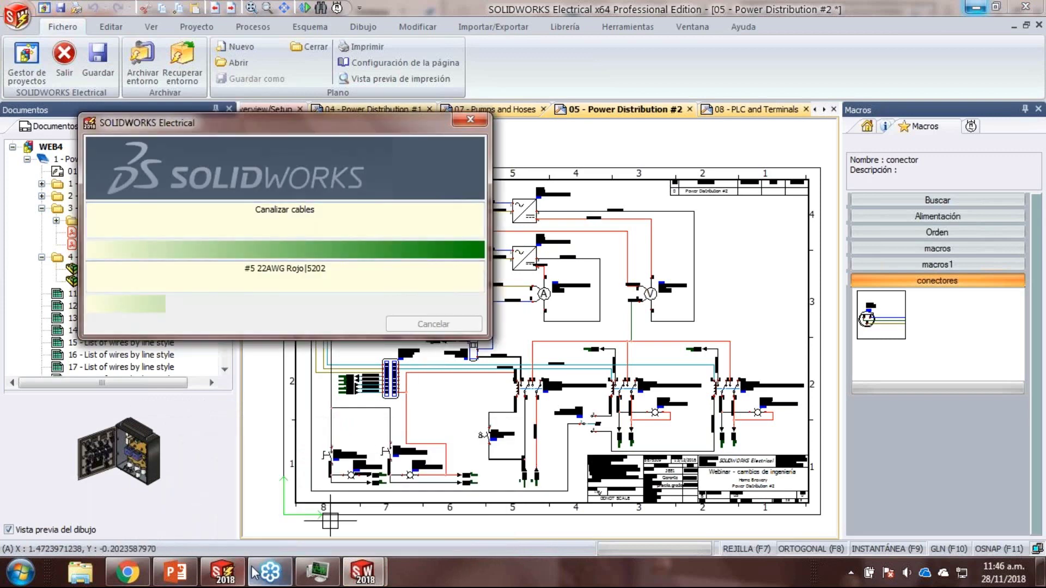
- Force the unresponsive SOLIDWORKS Premium 2018 task to end in the Windows Task Manager and start SOLIDWORKS 2018 again
{"action": "left_click", "coordinate": [318, 572]}
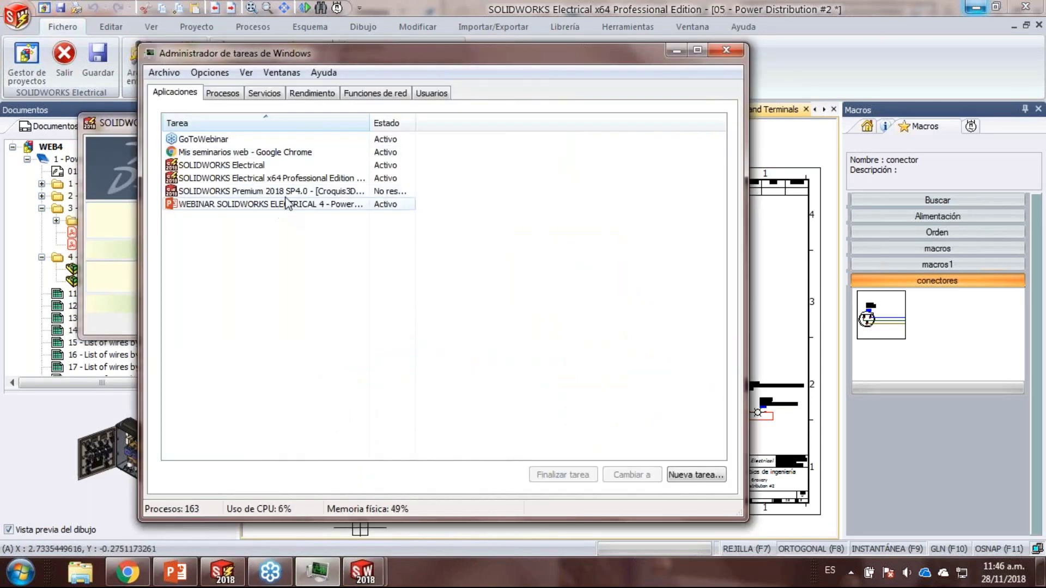
{"action": "left_click", "coordinate": [294, 191]}
{"action": "left_click", "coordinate": [574, 481]}
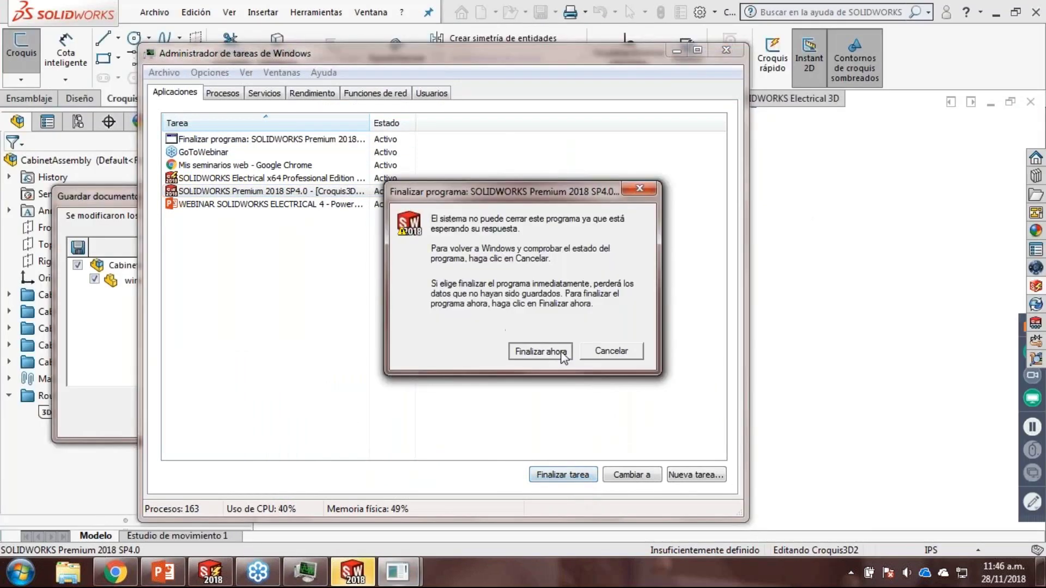
{"action": "left_click", "coordinate": [564, 357]}
{"action": "left_click", "coordinate": [676, 50]}
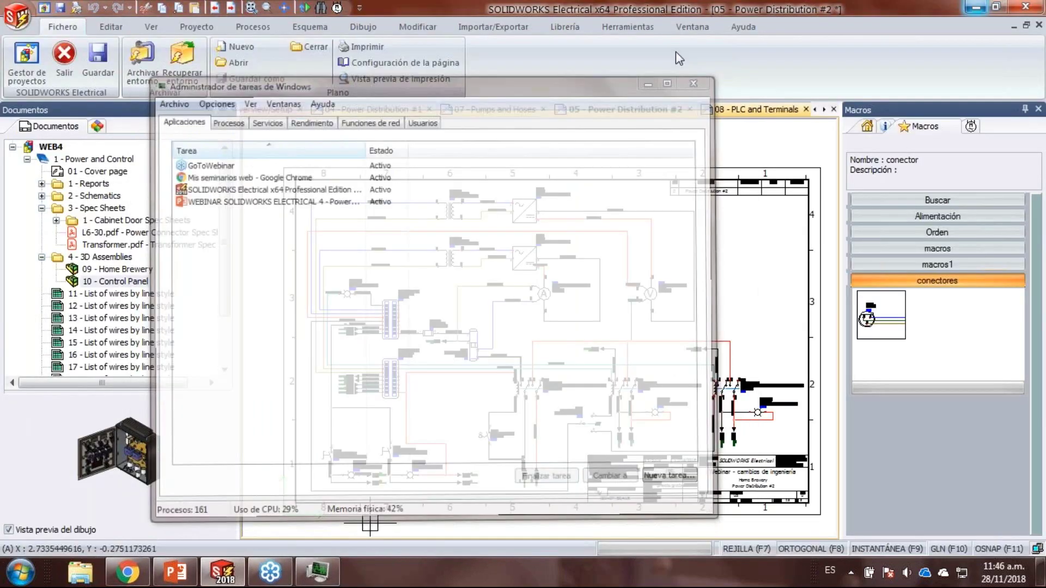
{"action": "left_click", "coordinate": [22, 575]}
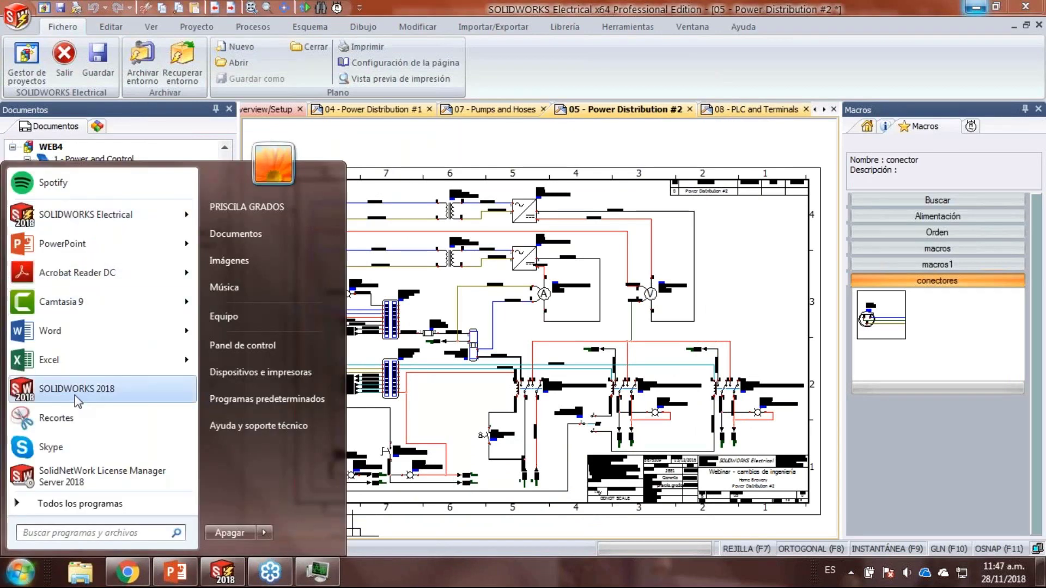
{"action": "left_click", "coordinate": [74, 394]}
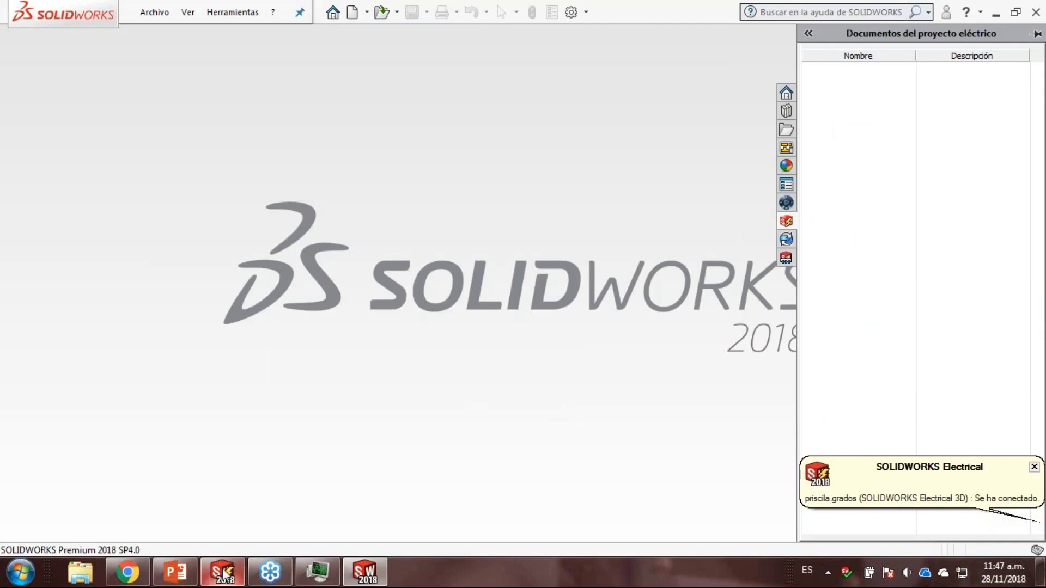
- Switch to SOLIDWORKS Electrical, collapse WEB4, and open the SWElectrical Hands-On 2017 (START)-1 TECH DAY project from the project manager
{"action": "left_click", "coordinate": [219, 578]}
{"action": "left_click", "coordinate": [41, 148]}
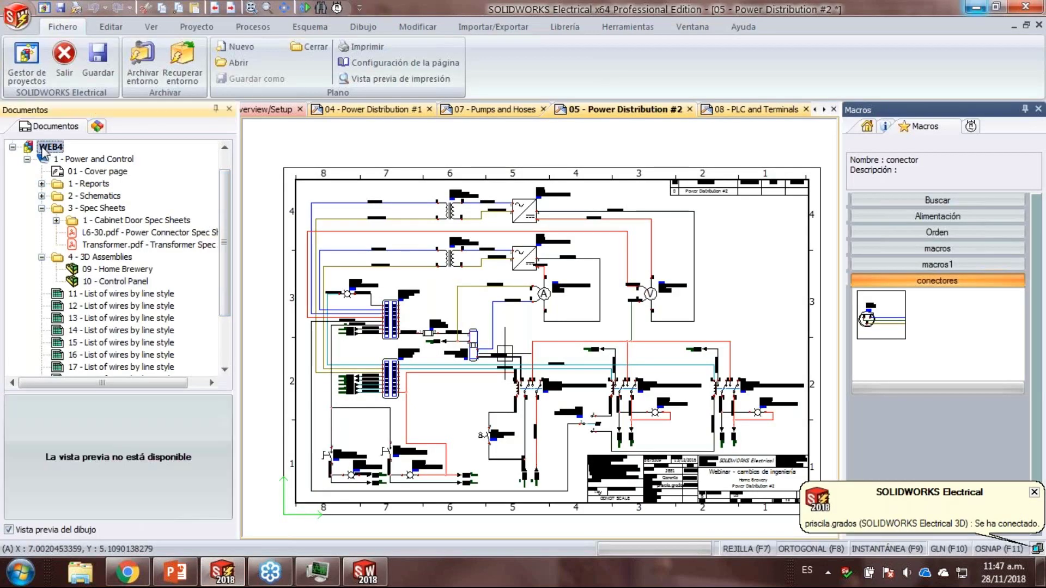
{"action": "left_click", "coordinate": [12, 147]}
{"action": "left_click", "coordinate": [27, 68]}
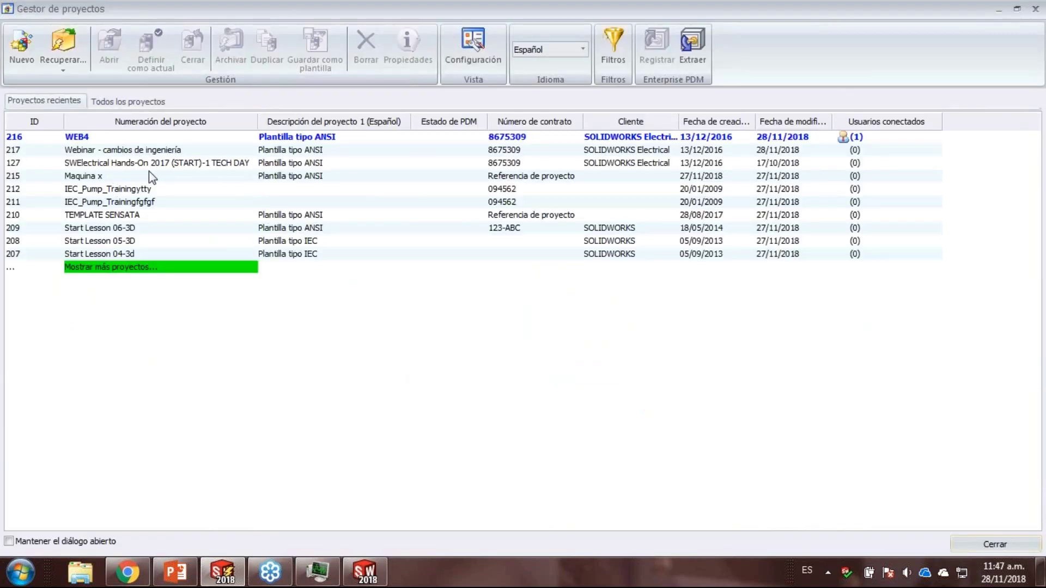
{"action": "left_click", "coordinate": [153, 168]}
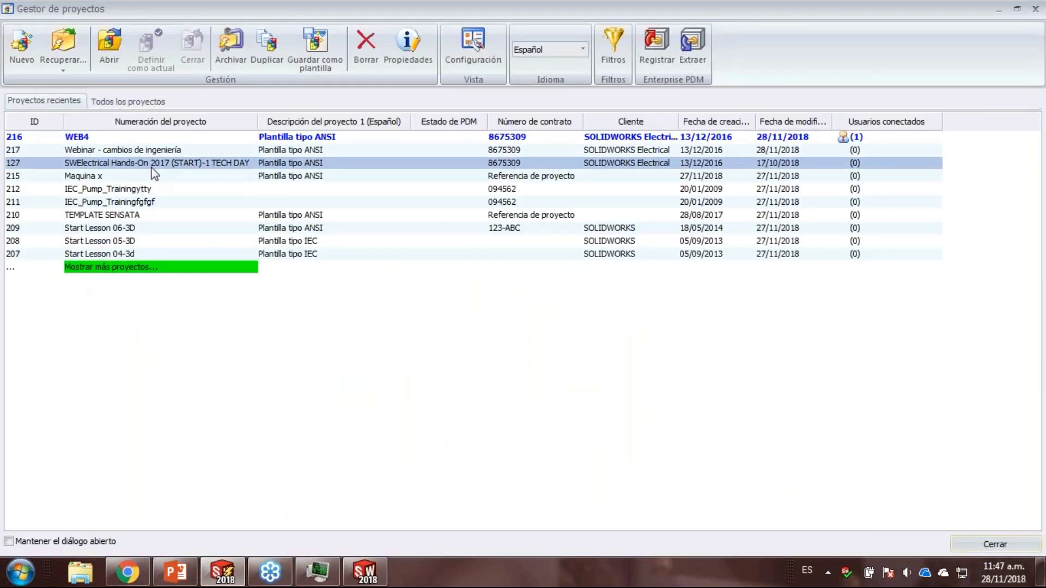
{"action": "left_click", "coordinate": [110, 44]}
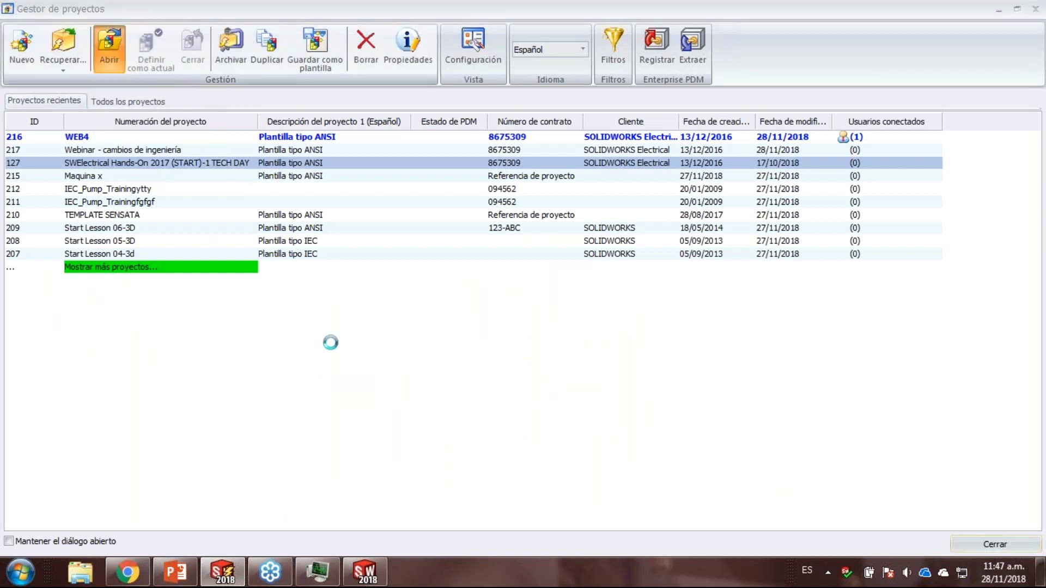
{"action": "left_click", "coordinate": [526, 274]}
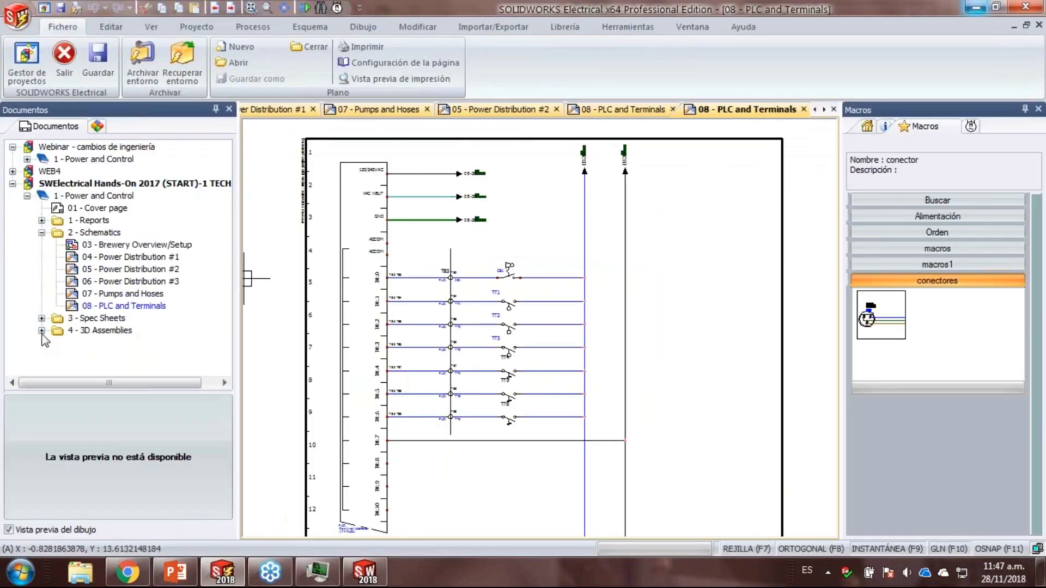
- Open the Hands-On project's 10 - Control Panel assembly in SOLIDWORKS without rebuilding it
{"action": "left_click", "coordinate": [111, 355]}
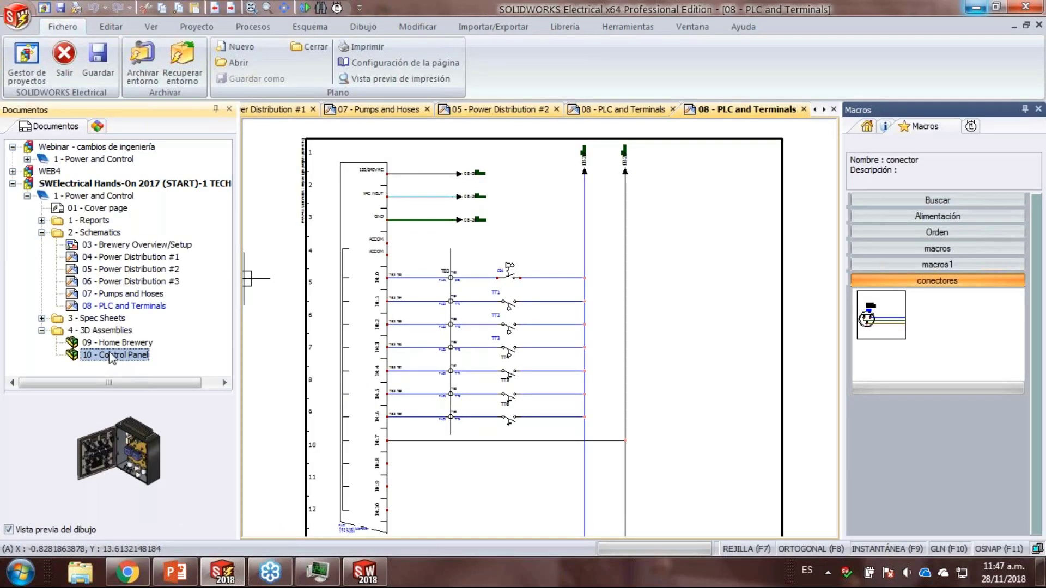
{"action": "double_click", "coordinate": [111, 356]}
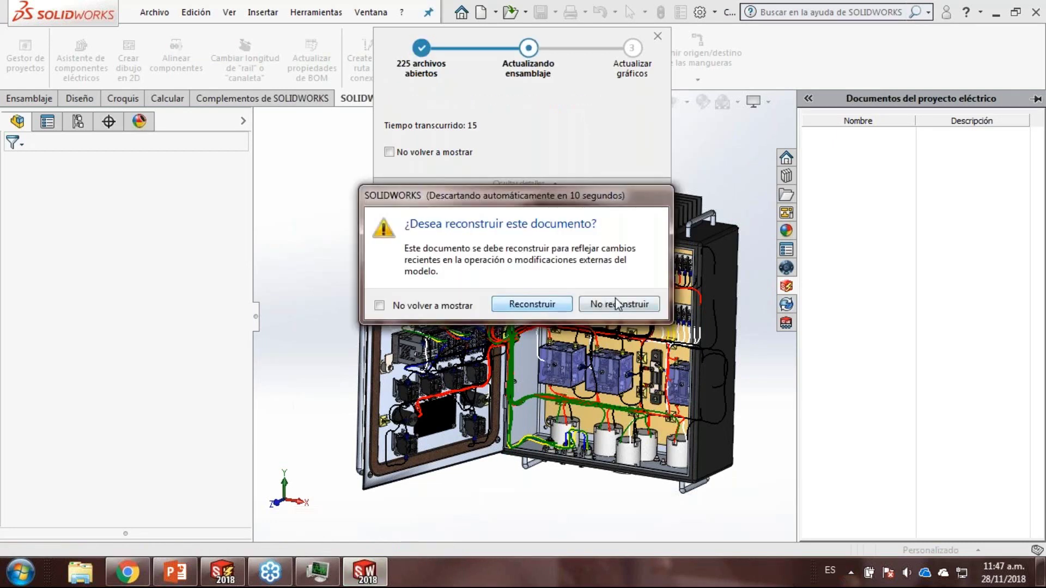
{"action": "left_click", "coordinate": [620, 305]}
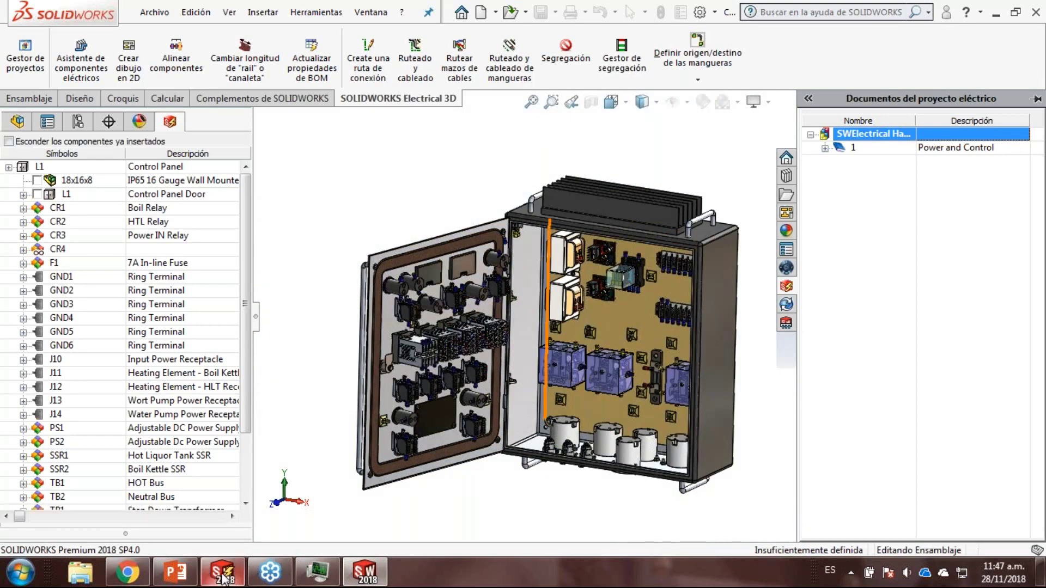
- Return to SOLIDWORKS Electrical, dismiss the busy-server message, and open WEB4's report 11 - List of wires by line style
{"action": "mouse_move", "coordinate": [223, 571]}
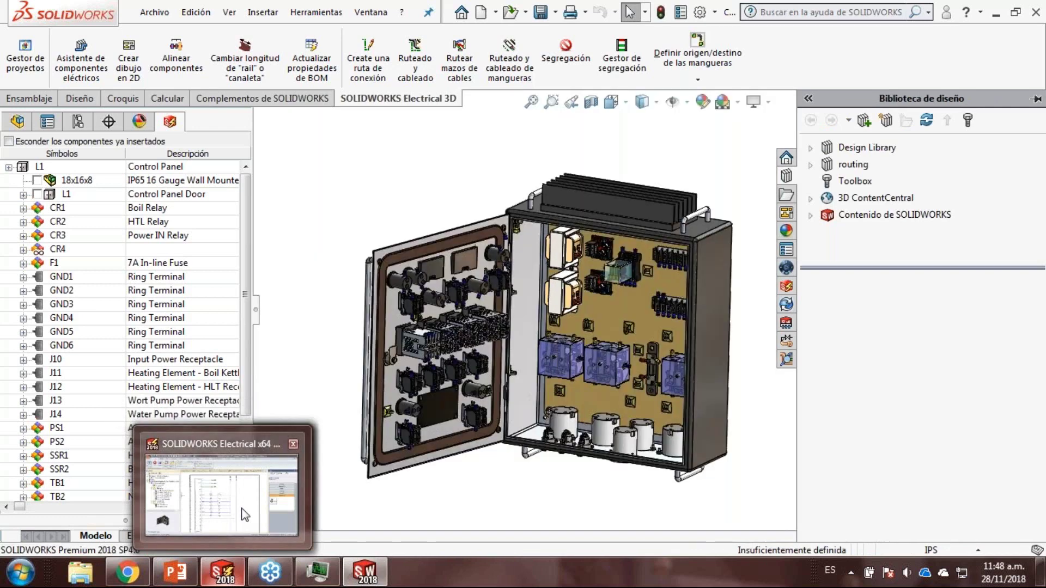
{"action": "left_click", "coordinate": [234, 528]}
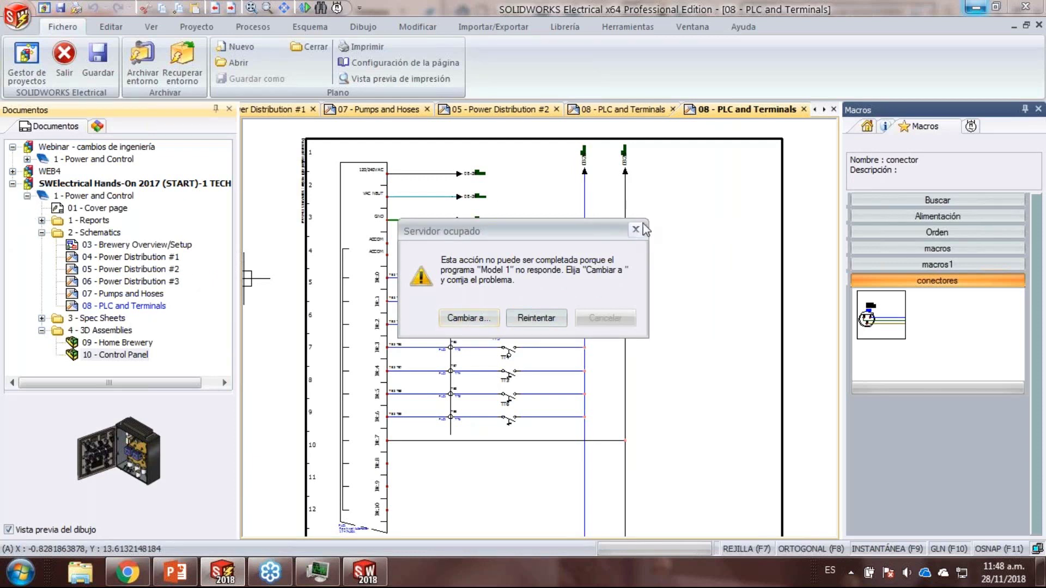
{"action": "left_click", "coordinate": [654, 208]}
{"action": "left_click", "coordinate": [12, 185]}
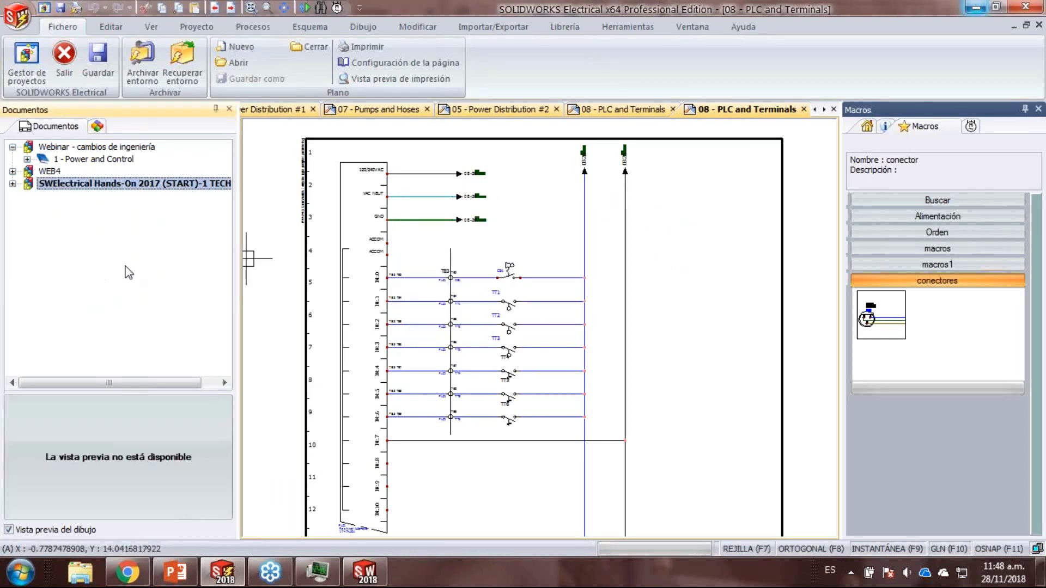
{"action": "left_click", "coordinate": [12, 171]}
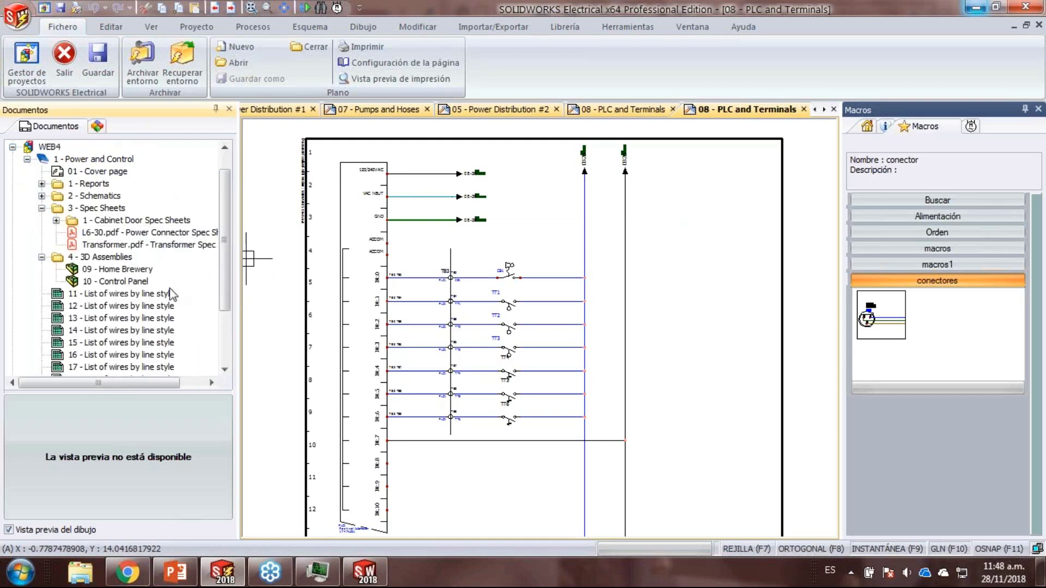
{"action": "left_click_drag", "start_coordinate": [227, 258], "coordinate": [222, 312]}
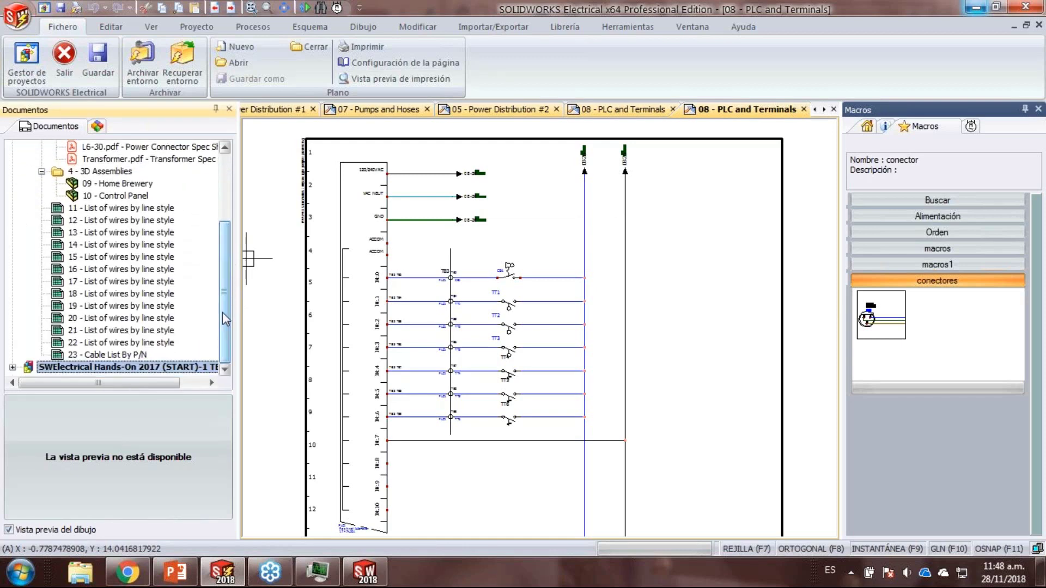
{"action": "left_click", "coordinate": [129, 209]}
{"action": "double_click", "coordinate": [129, 212]}
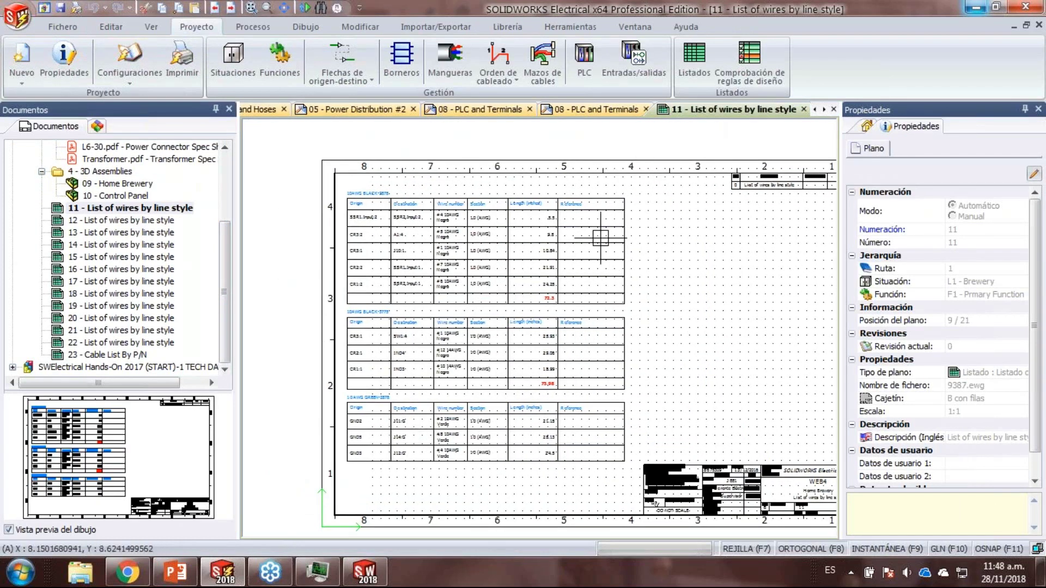
- Examine the origins, destinations, sections and length totals of the 10AWG wires in the list of wires by line style
{"action": "scroll", "coordinate": [437, 250], "scroll_direction": "up", "scroll_amount": 2}
{"action": "scroll", "coordinate": [438, 250], "scroll_direction": "up", "scroll_amount": 2}
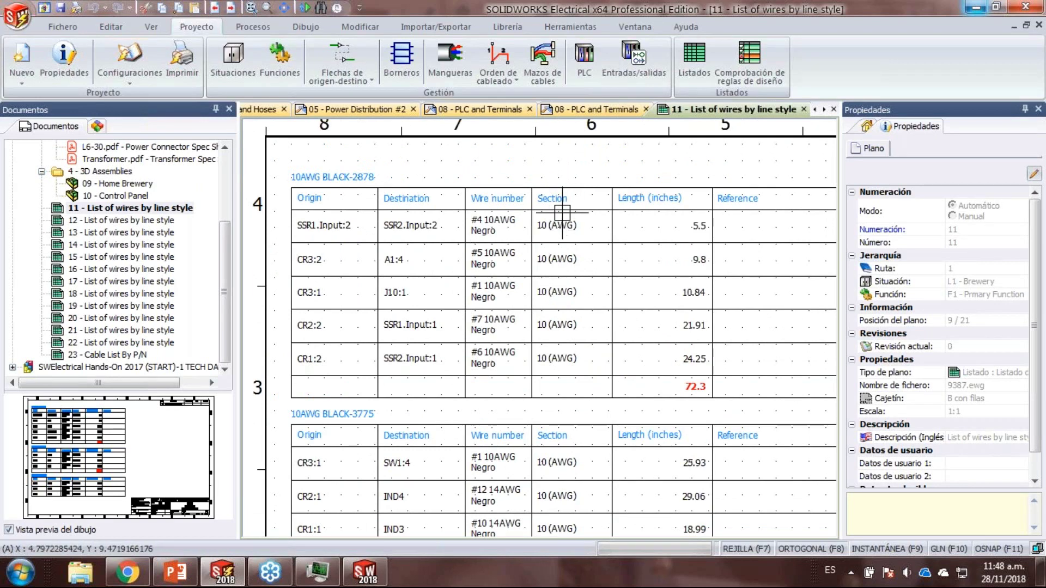
{"action": "mouse_move", "coordinate": [658, 245]}
{"action": "middle_mouse_down"}
{"action": "mouse_move", "coordinate": [494, 249]}
{"action": "mouse_move", "coordinate": [655, 262]}
{"action": "middle_mouse_up"}
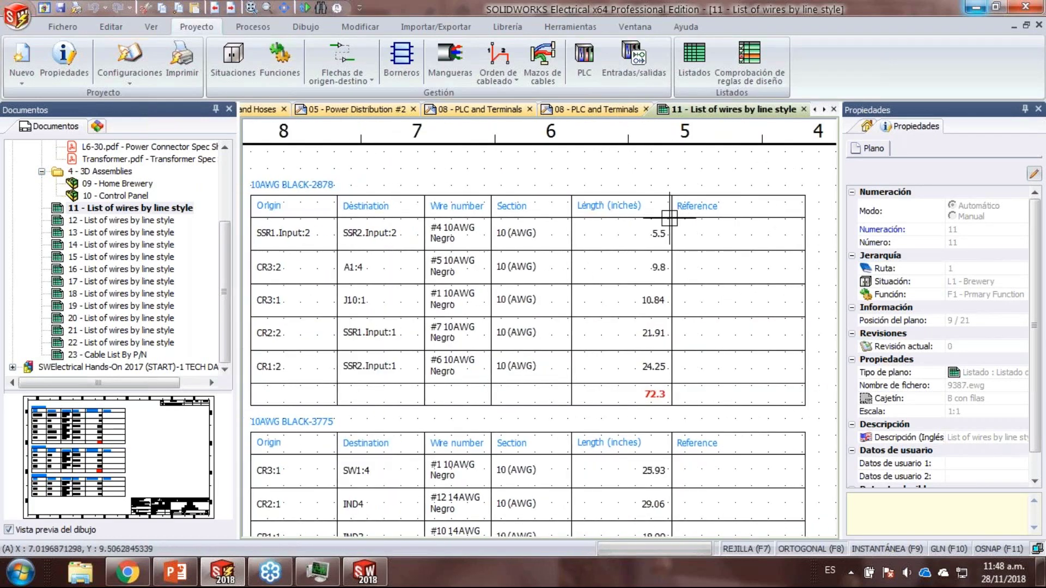
{"action": "scroll", "coordinate": [645, 398], "scroll_direction": "up", "scroll_amount": 5}
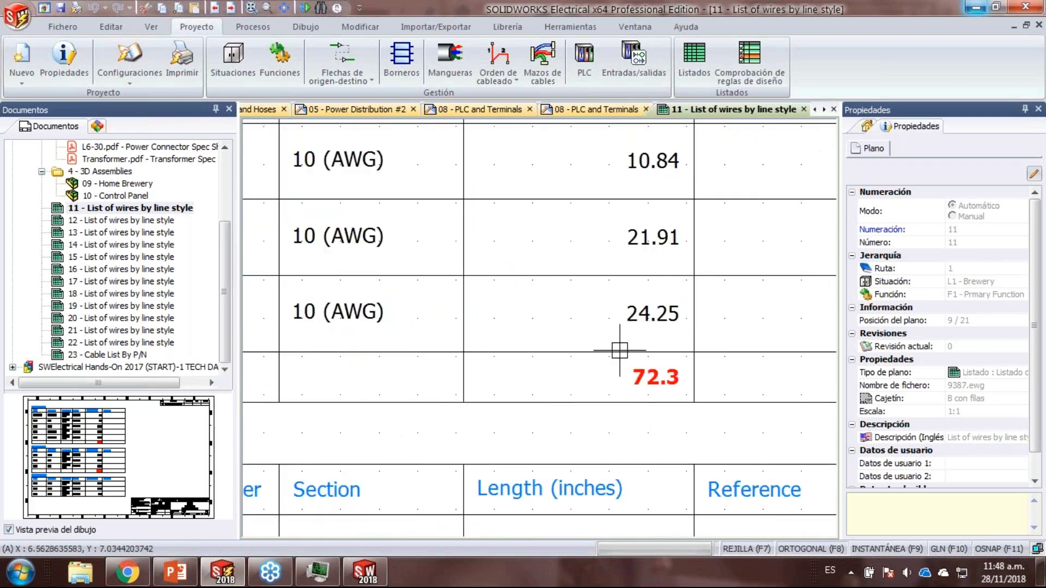
{"action": "scroll", "coordinate": [472, 273], "scroll_direction": "down", "scroll_amount": 5}
{"action": "scroll", "coordinate": [468, 270], "scroll_direction": "down", "scroll_amount": 5}
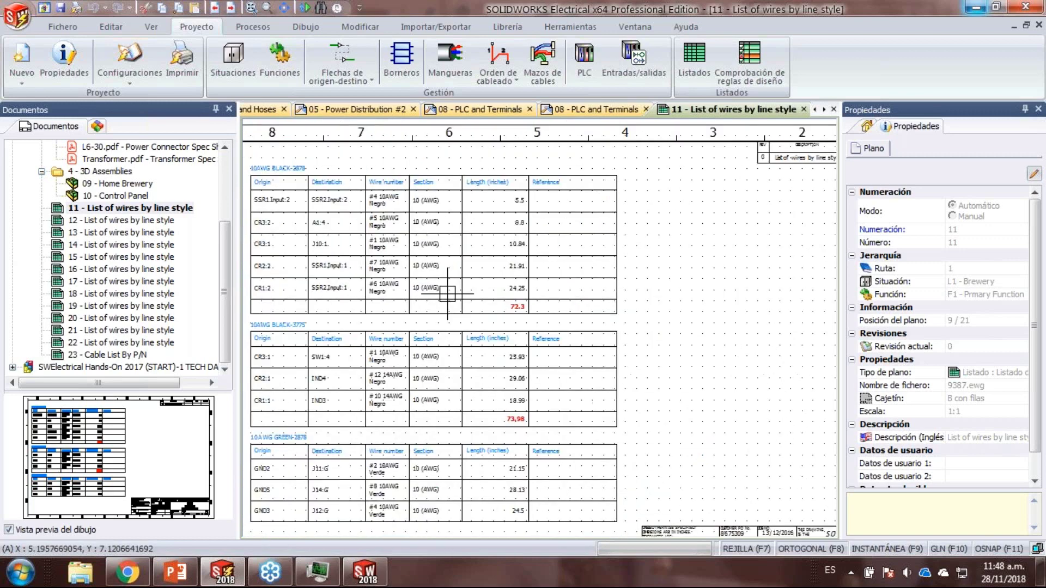
{"action": "middle_click_drag", "start_coordinate": [425, 266], "coordinate": [434, 297]}
{"action": "scroll", "coordinate": [681, 322], "scroll_direction": "down", "scroll_amount": 2}
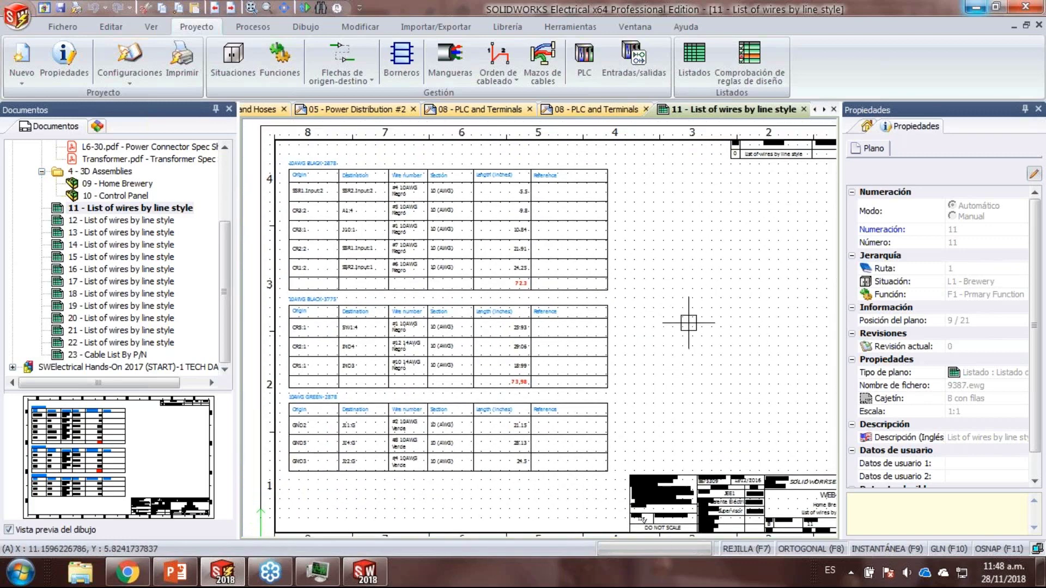
{"action": "scroll", "coordinate": [681, 322], "scroll_direction": "down", "scroll_amount": 1}
{"action": "middle_click_drag", "start_coordinate": [631, 325], "coordinate": [624, 325]}
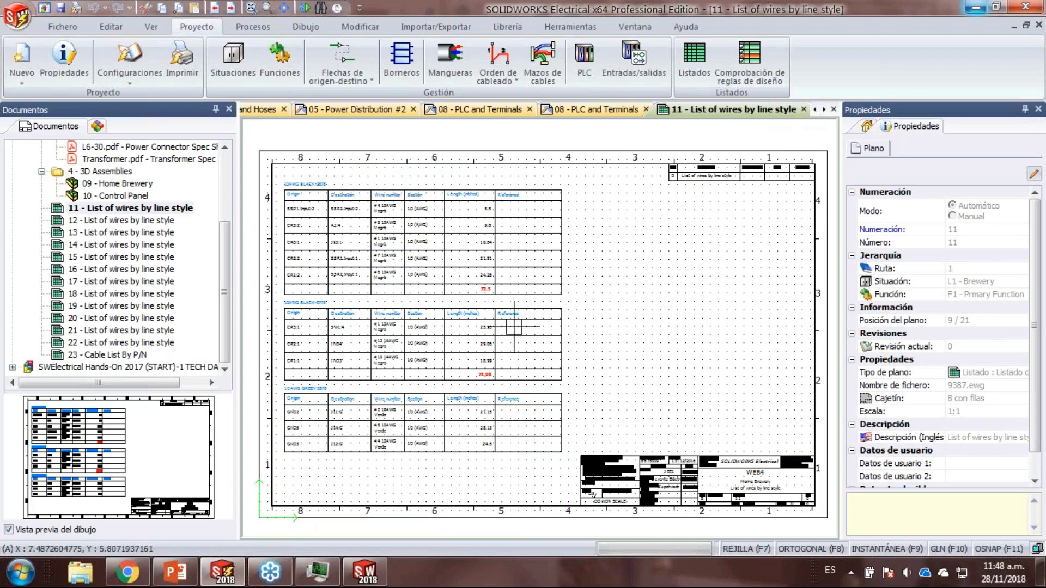
- Open WEB4's report 23 - Cable List By P/N and examine the cable marks, descriptions and lengths, especially the Anixter-2A-1603 table
{"action": "double_click", "coordinate": [119, 354]}
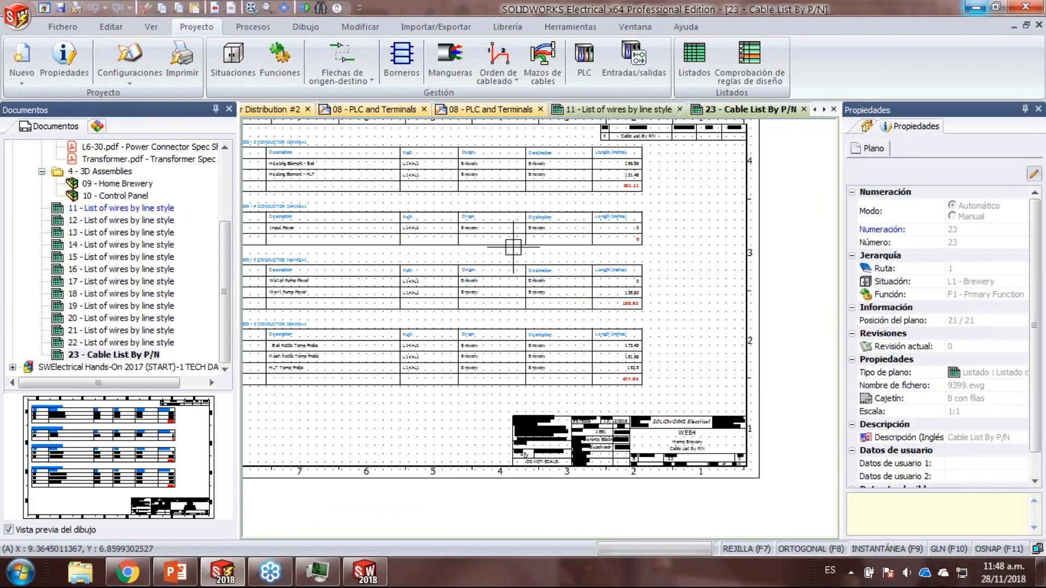
{"action": "scroll", "coordinate": [513, 246], "scroll_direction": "up", "scroll_amount": 4}
{"action": "scroll", "coordinate": [411, 360], "scroll_direction": "up", "scroll_amount": 3}
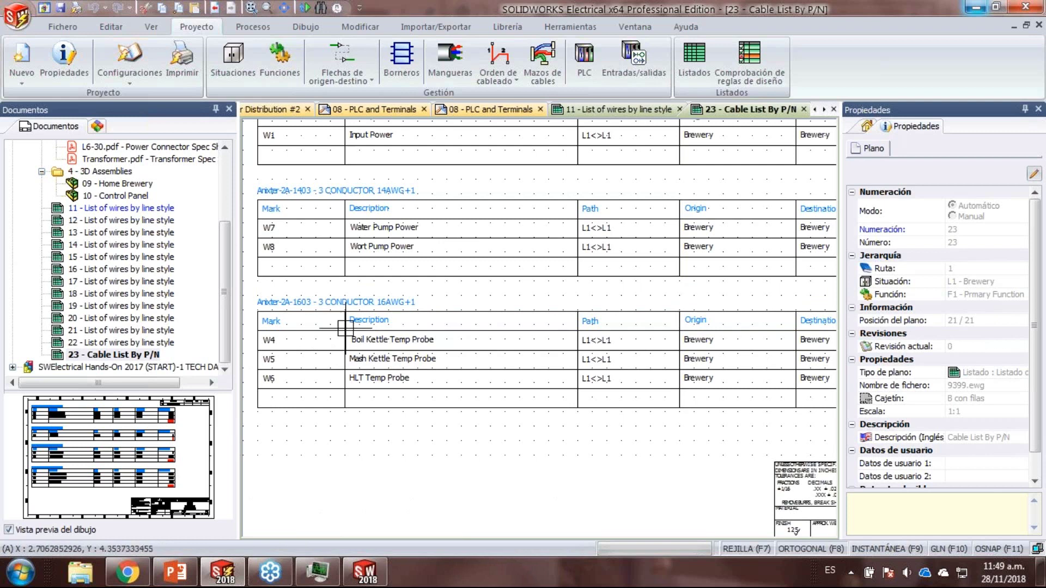
{"action": "scroll", "coordinate": [283, 346], "scroll_direction": "up", "scroll_amount": 2}
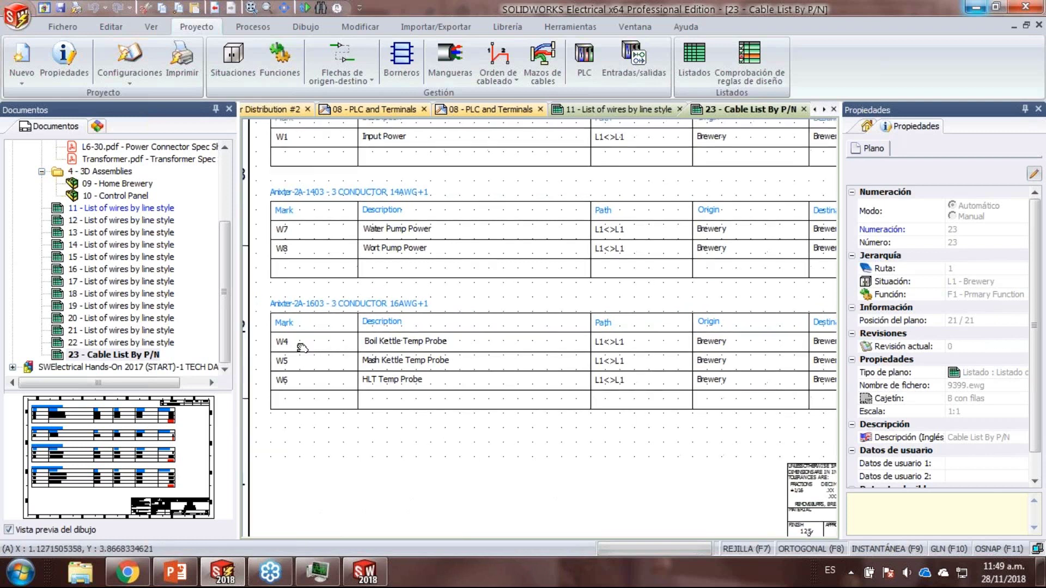
{"action": "scroll", "coordinate": [285, 344], "scroll_direction": "up", "scroll_amount": 2}
{"action": "left_click", "coordinate": [263, 268]}
{"action": "left_click", "coordinate": [322, 314]}
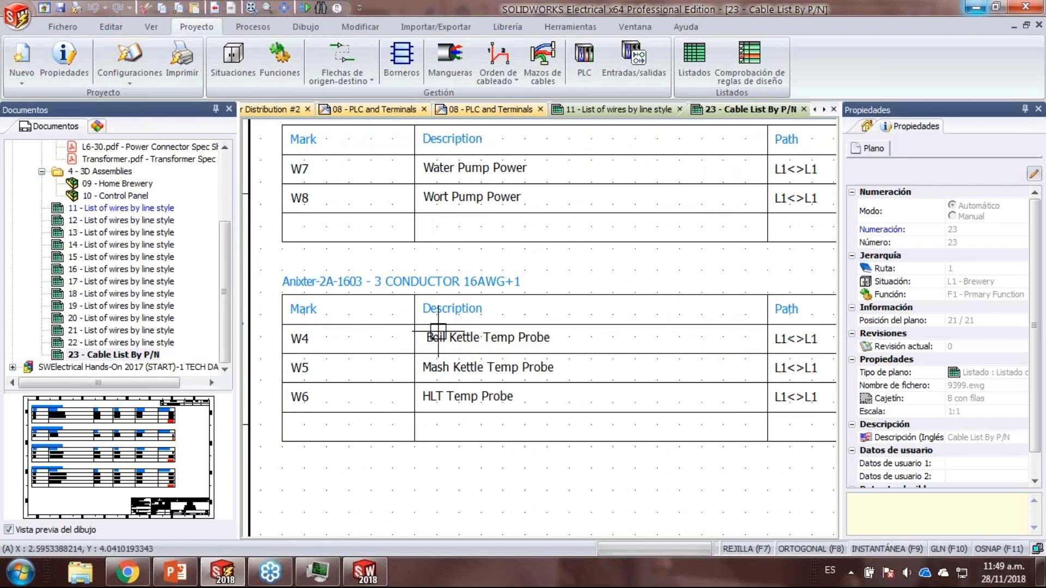
{"action": "scroll", "coordinate": [540, 332], "scroll_direction": "down", "scroll_amount": 3}
{"action": "scroll", "coordinate": [602, 304], "scroll_direction": "up", "scroll_amount": 5}
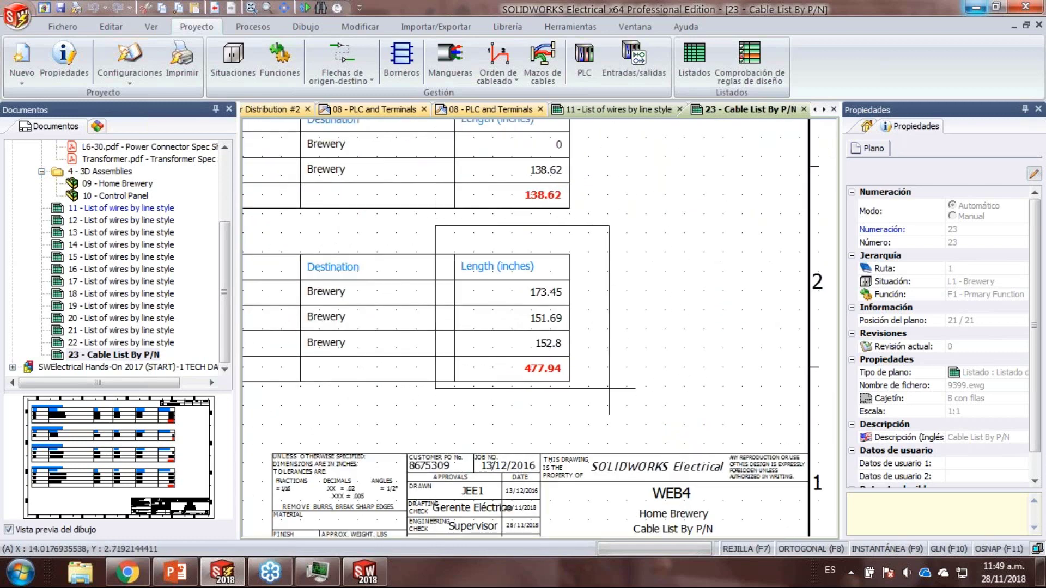
{"action": "left_click", "coordinate": [608, 388]}
{"action": "scroll", "coordinate": [448, 241], "scroll_direction": "down", "scroll_amount": 1}
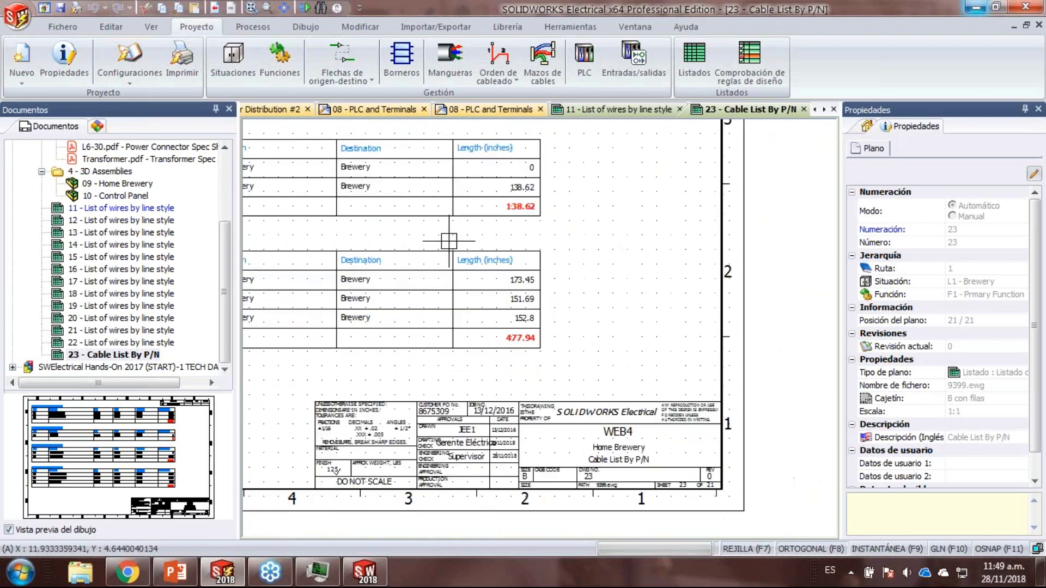
{"action": "scroll", "coordinate": [449, 241], "scroll_direction": "down", "scroll_amount": 4}
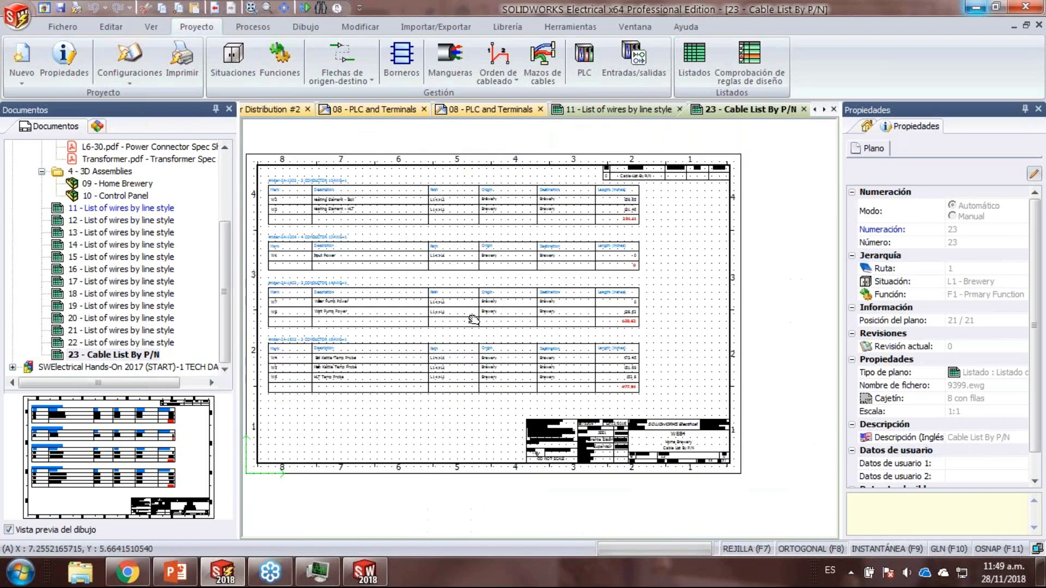
{"action": "scroll", "coordinate": [498, 331], "scroll_direction": "up", "scroll_amount": 1}
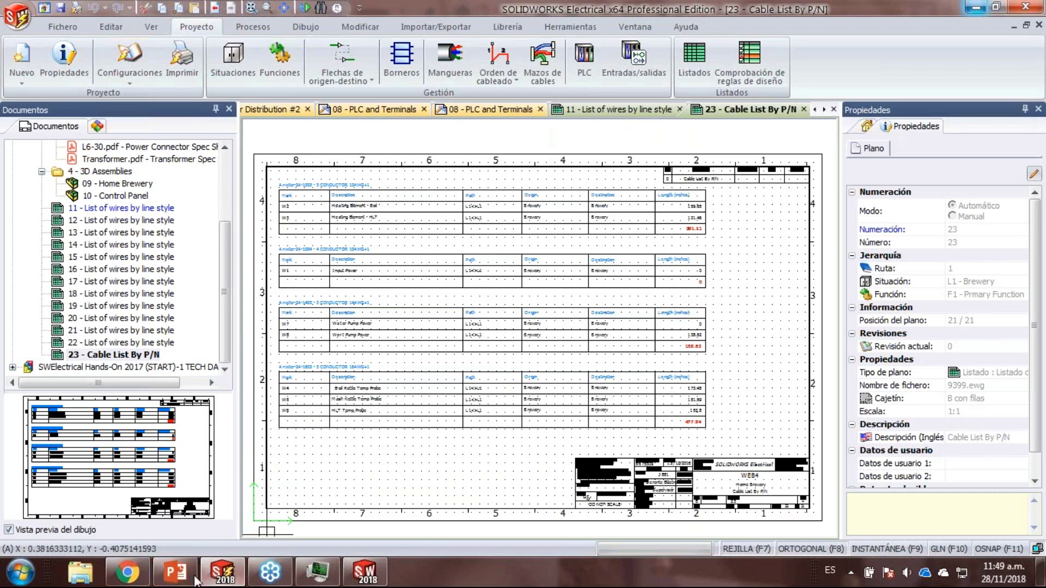
- Switch to the webinar presentation in PowerPoint and start the slide show from the BENEFICIOS slide
{"action": "left_click", "coordinate": [173, 577]}
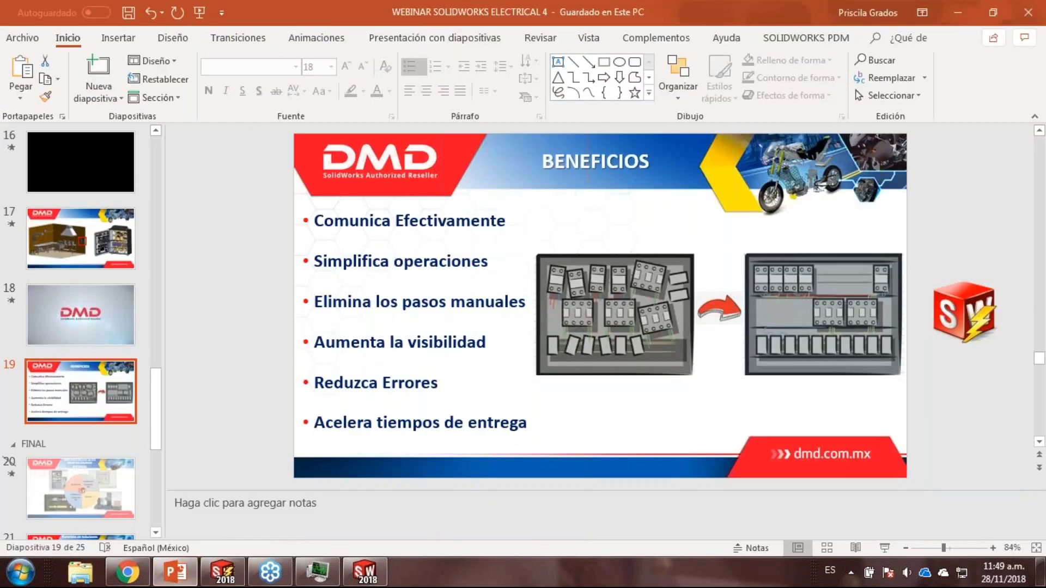
{"action": "left_click", "coordinate": [885, 548]}
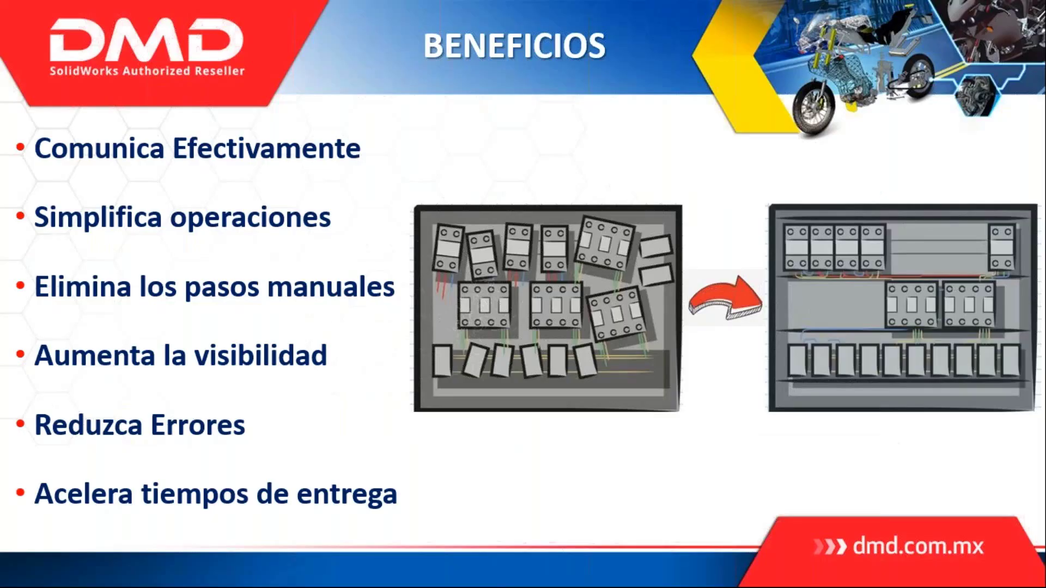